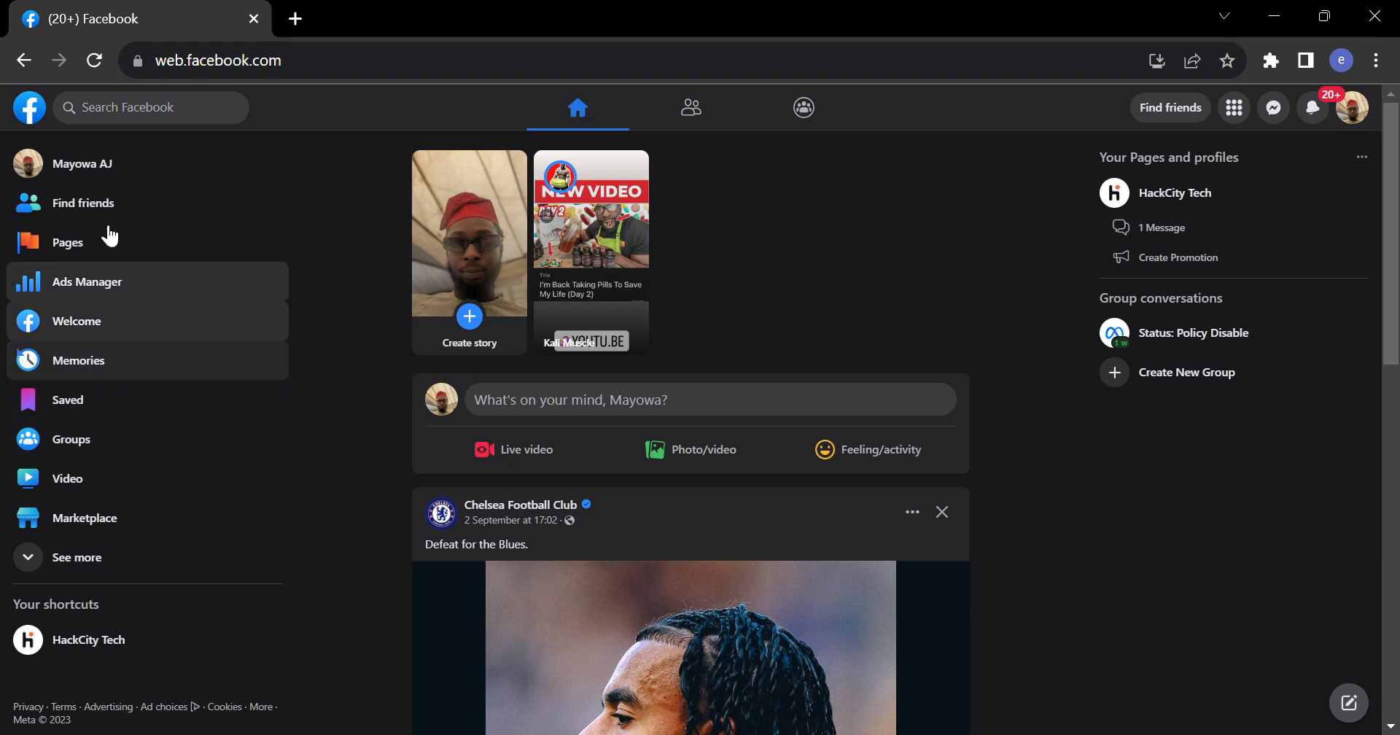
# Open Meta Business Suite from the list of managed Facebook Pages and display the business insights for HackCity Tech.
pyautogui.click(96, 247)
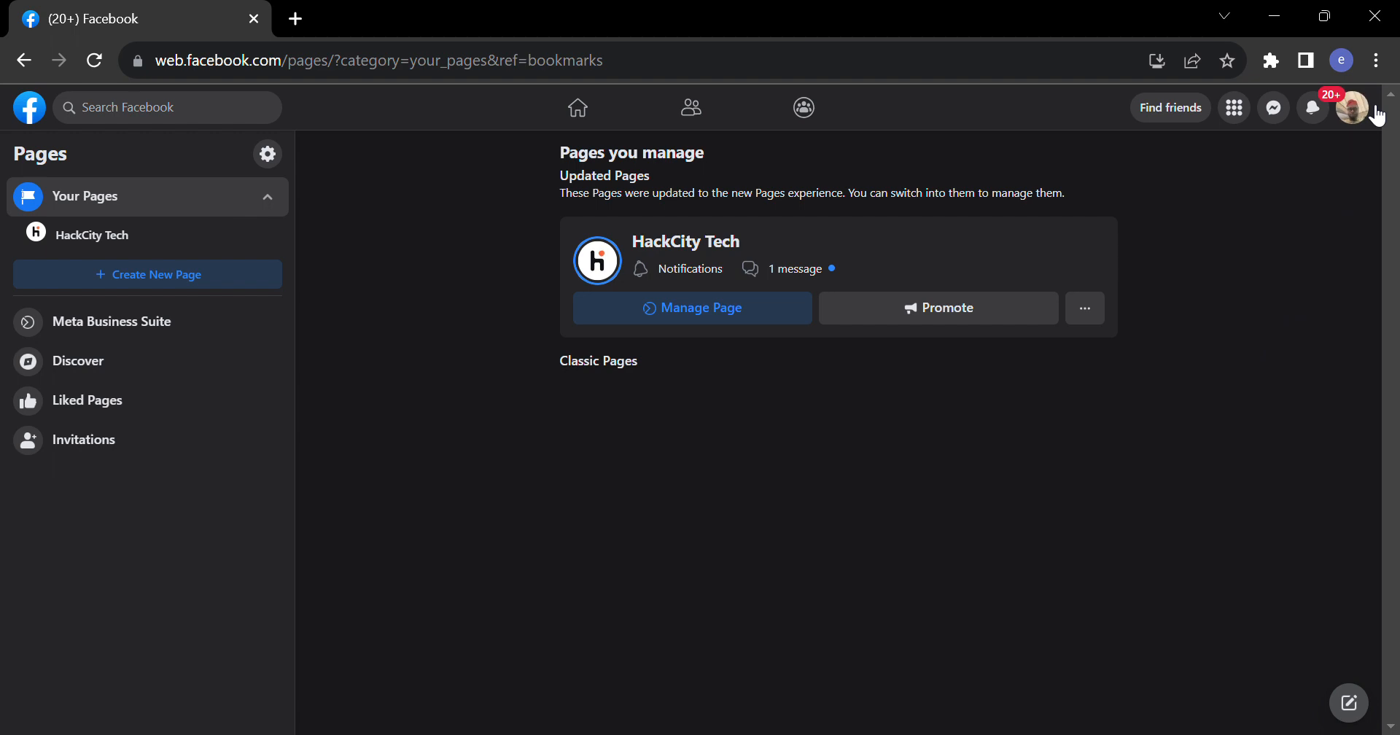
pyautogui.click(1353, 108)
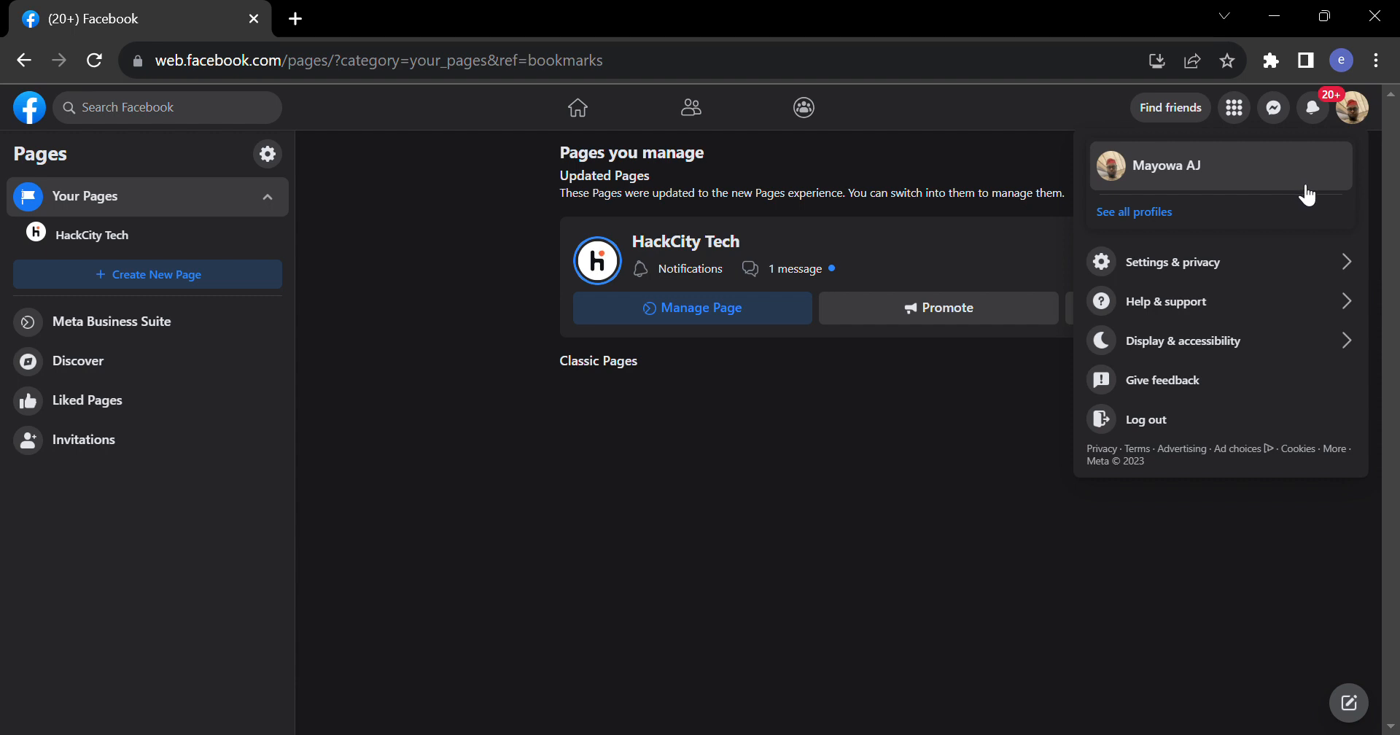
pyautogui.click(744, 439)
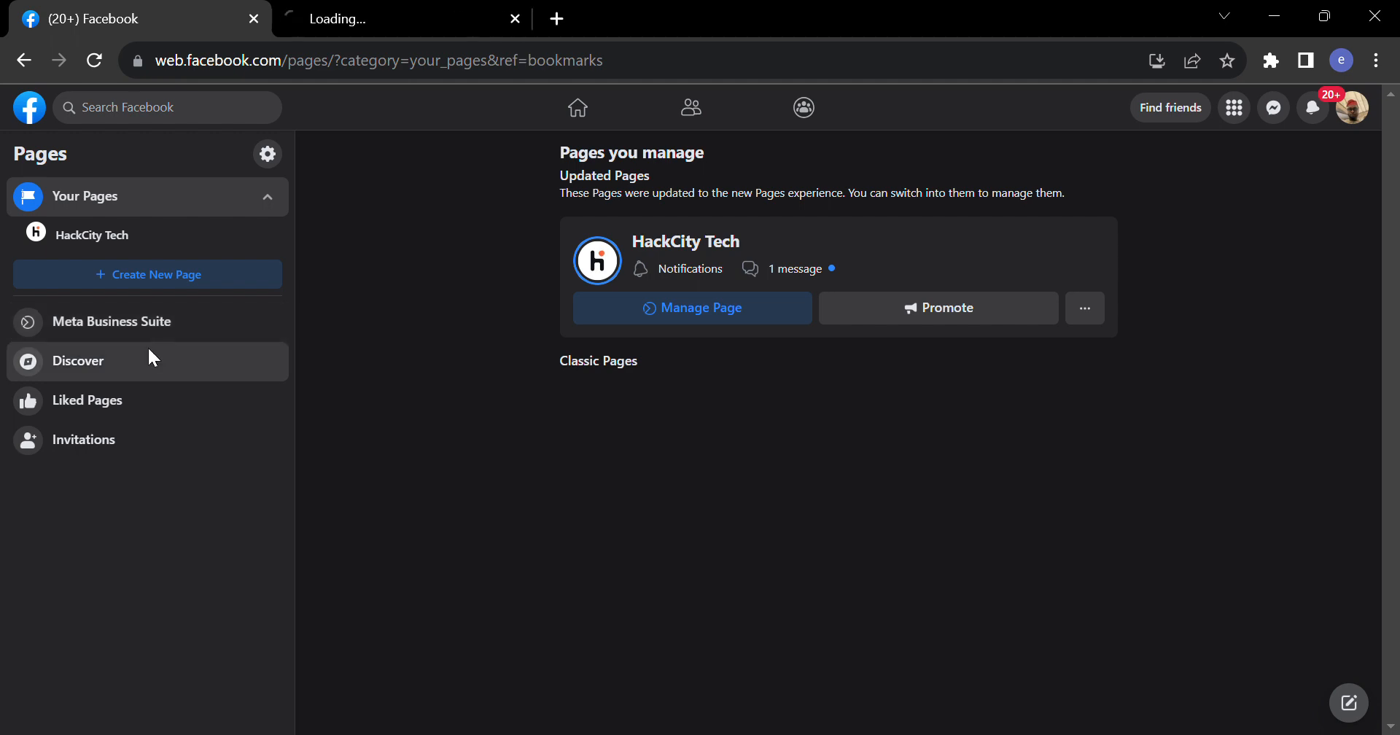
pyautogui.click(368, 11)
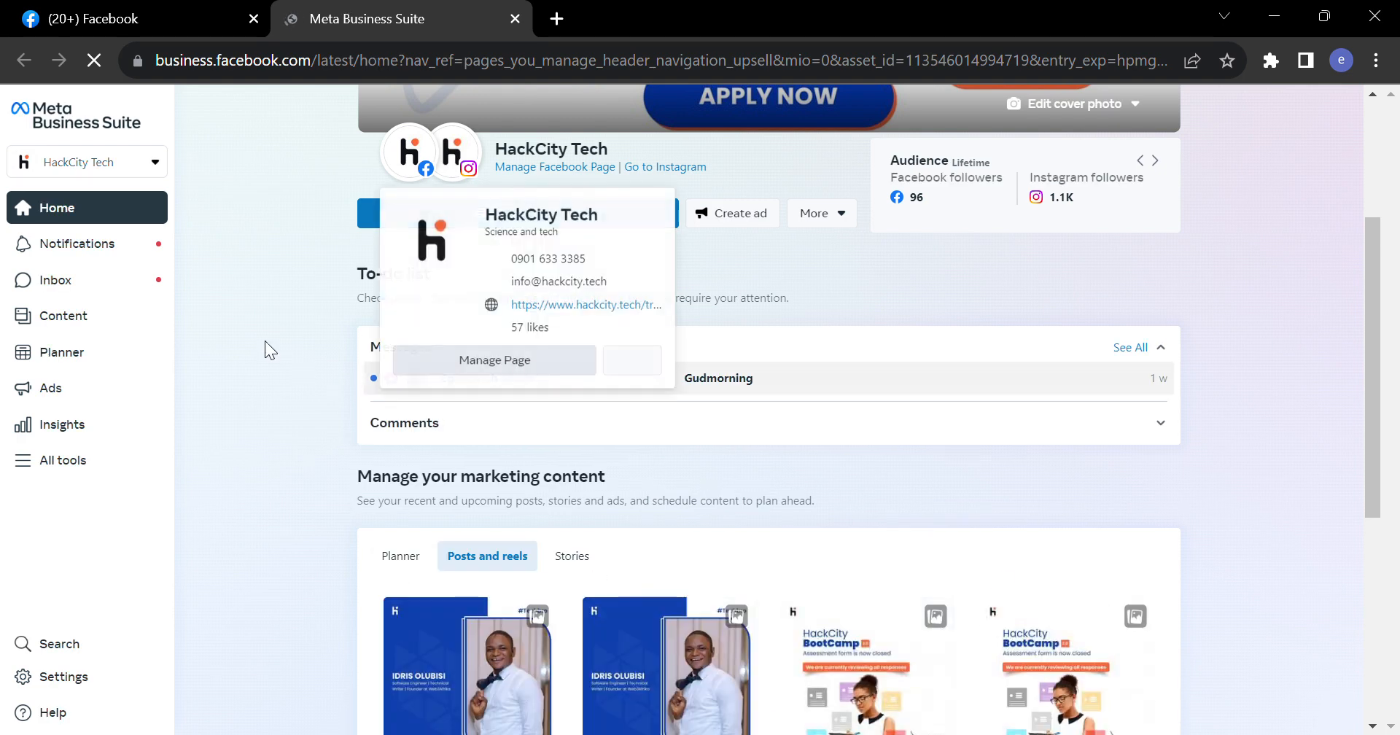
pyautogui.moveTo(1382, 268)
pyautogui.mouseDown()
pyautogui.moveTo(1366, 362)
pyautogui.moveTo(1356, 266)
pyautogui.mouseUp()
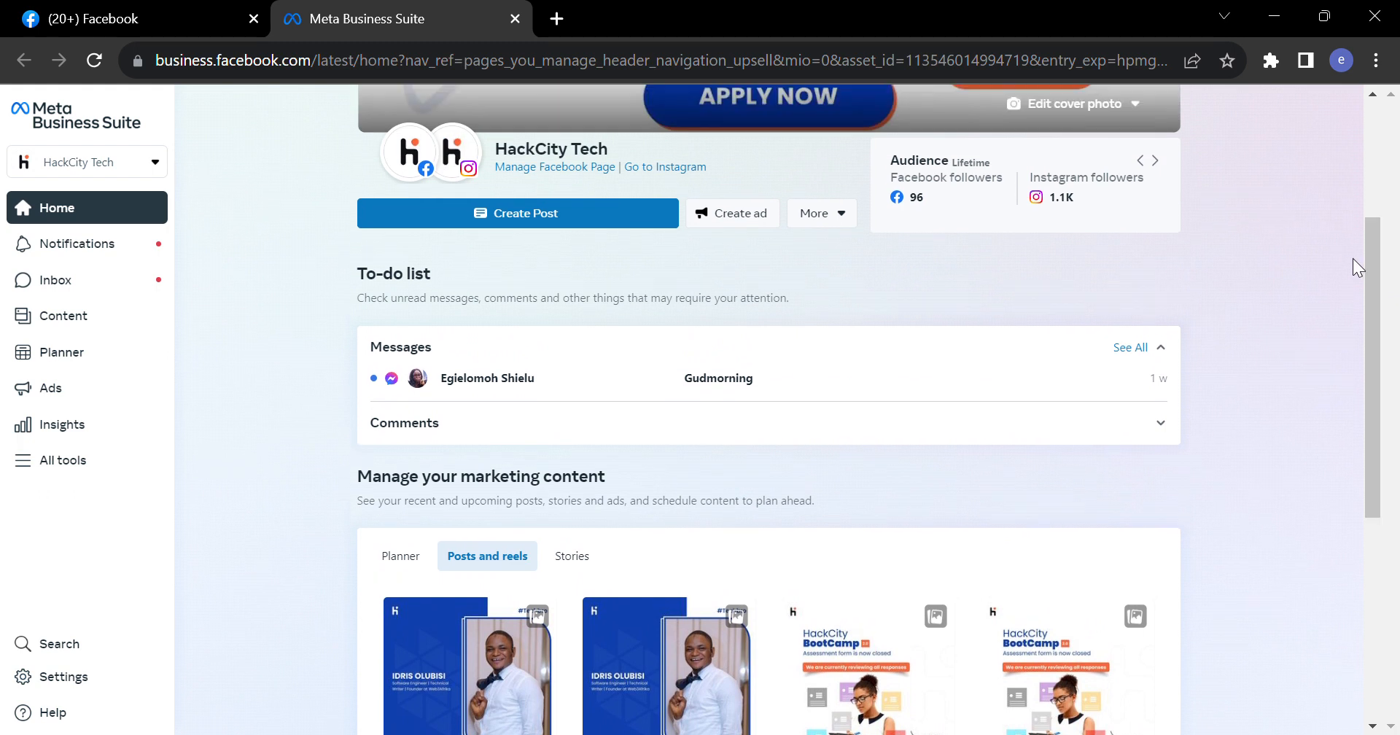
pyautogui.click(1048, 158)
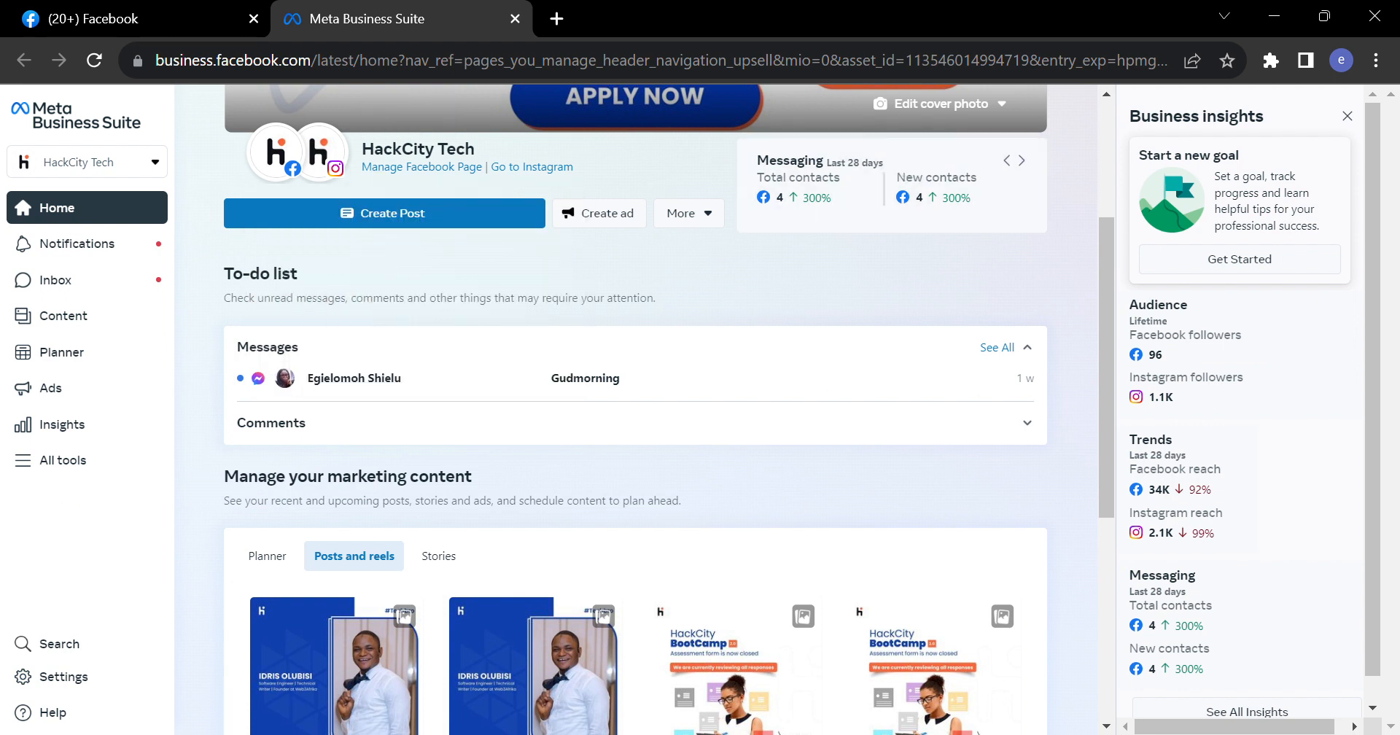
# Examine the full list of tools available in Meta Business Suite.
pyautogui.click(85, 469)
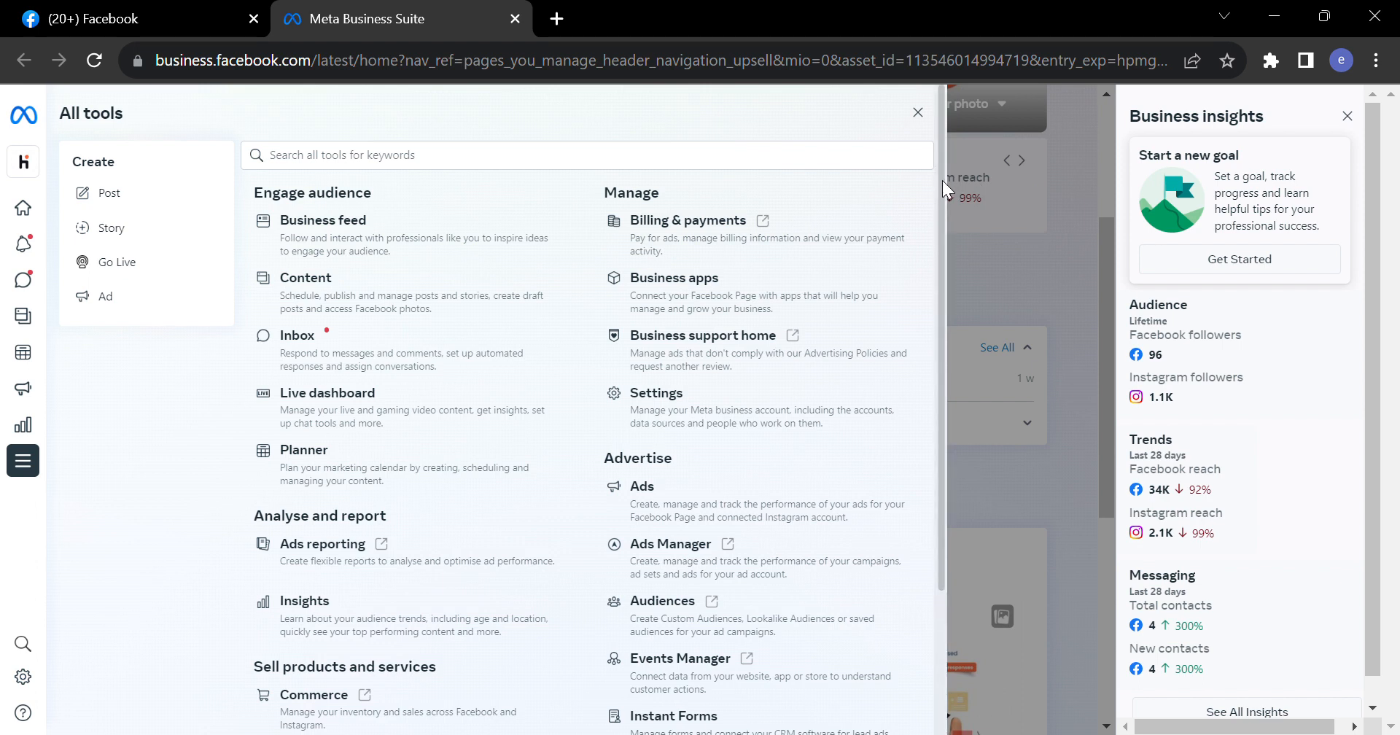
pyautogui.scroll(-3, 940, 328)
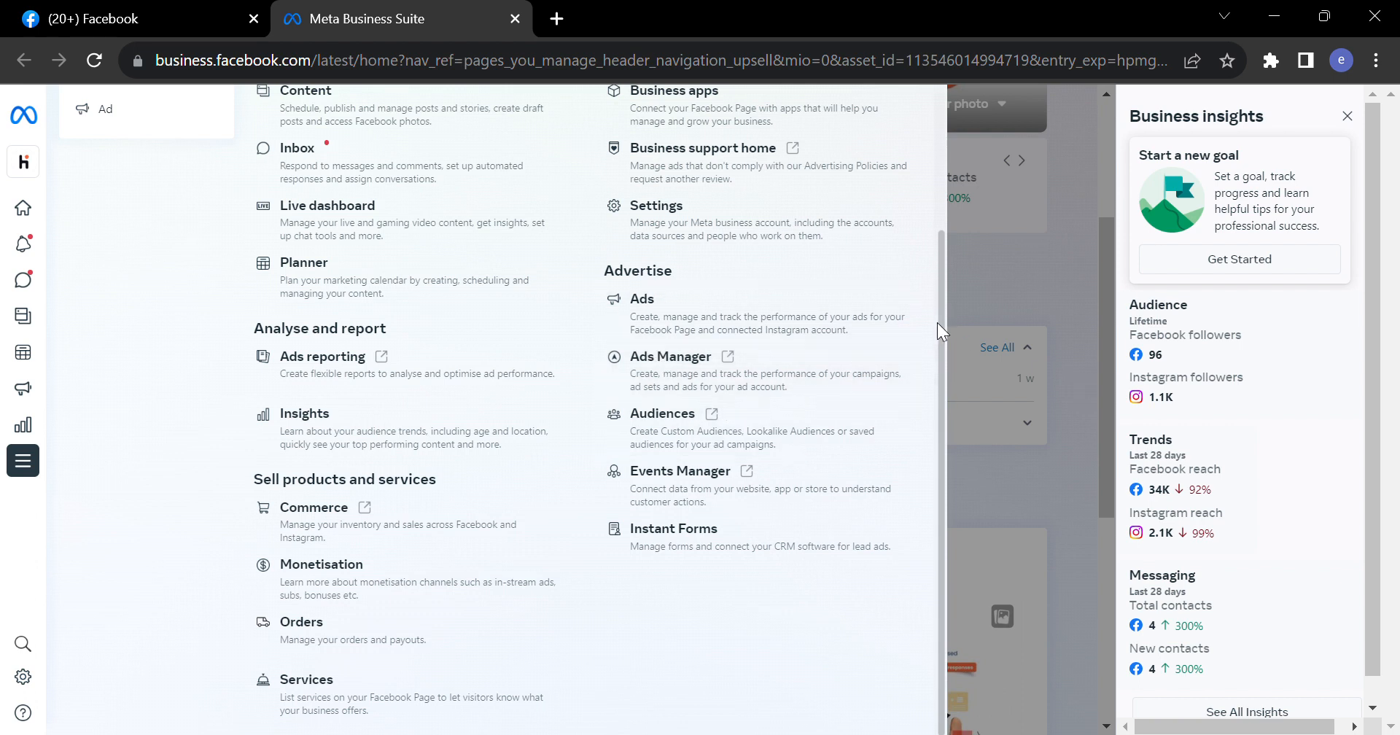
pyautogui.scroll(3, 919, 215)
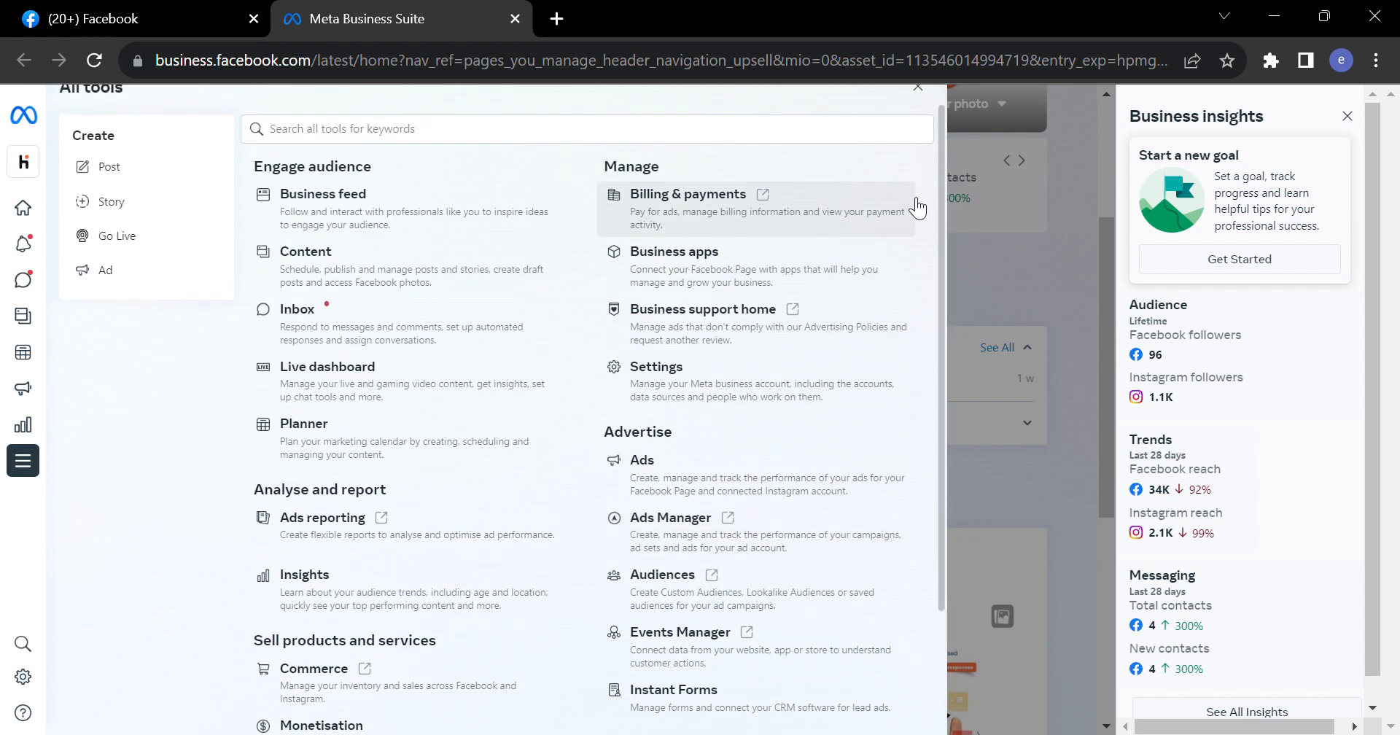
pyautogui.scroll(-3, 917, 209)
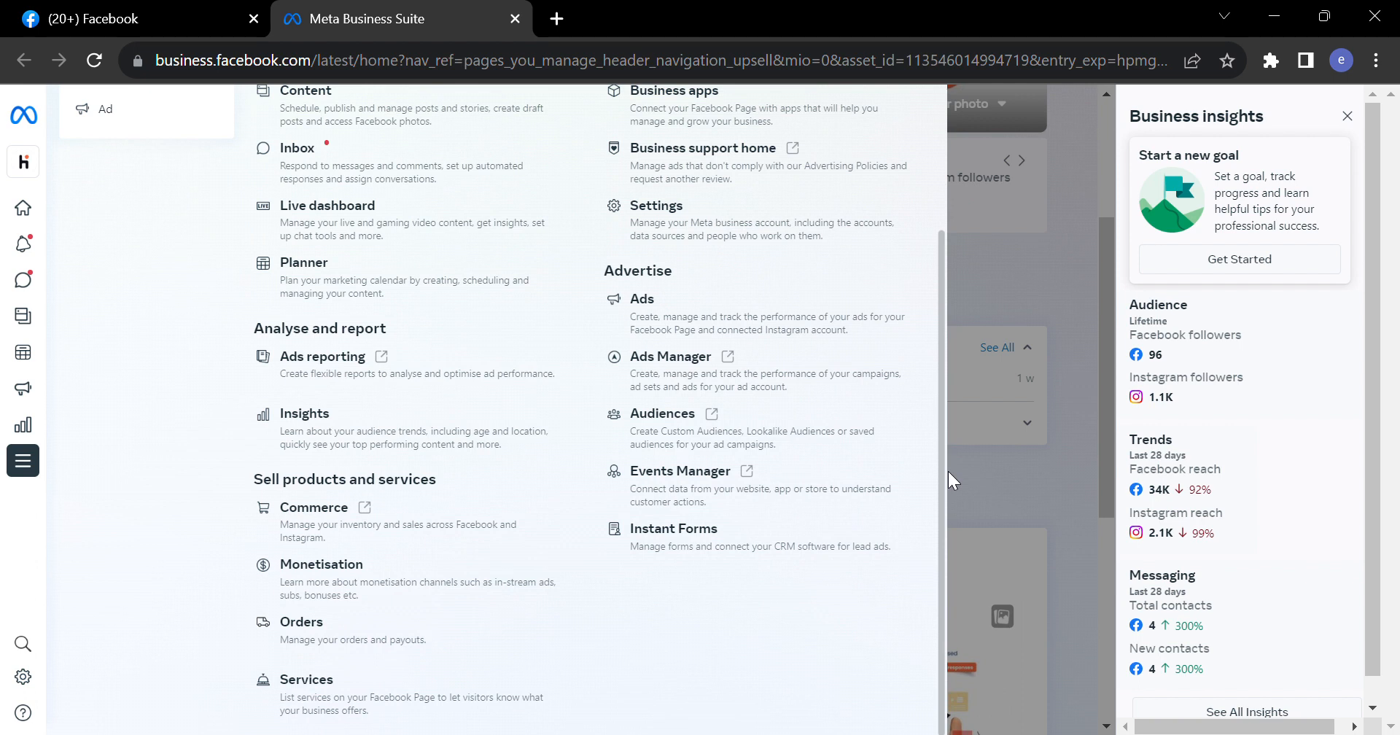
pyautogui.click(948, 471)
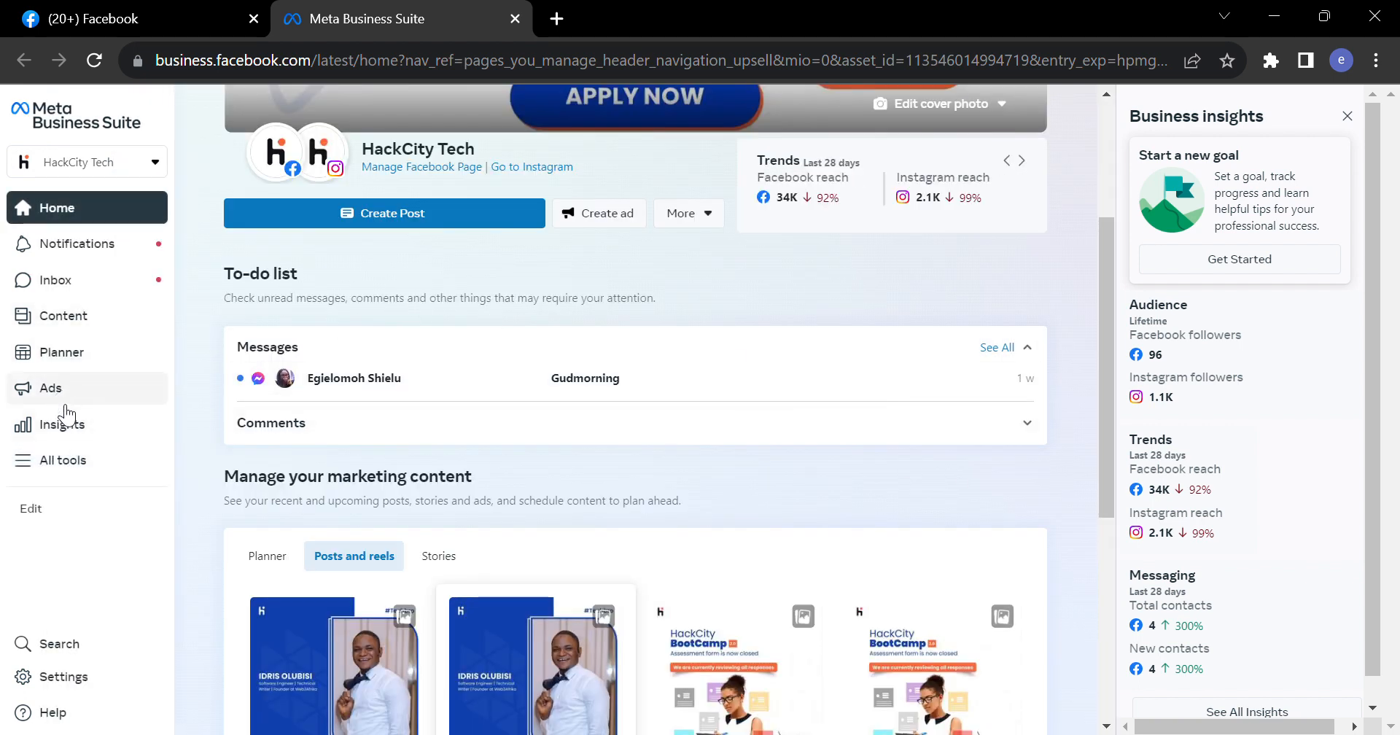
pyautogui.click(73, 469)
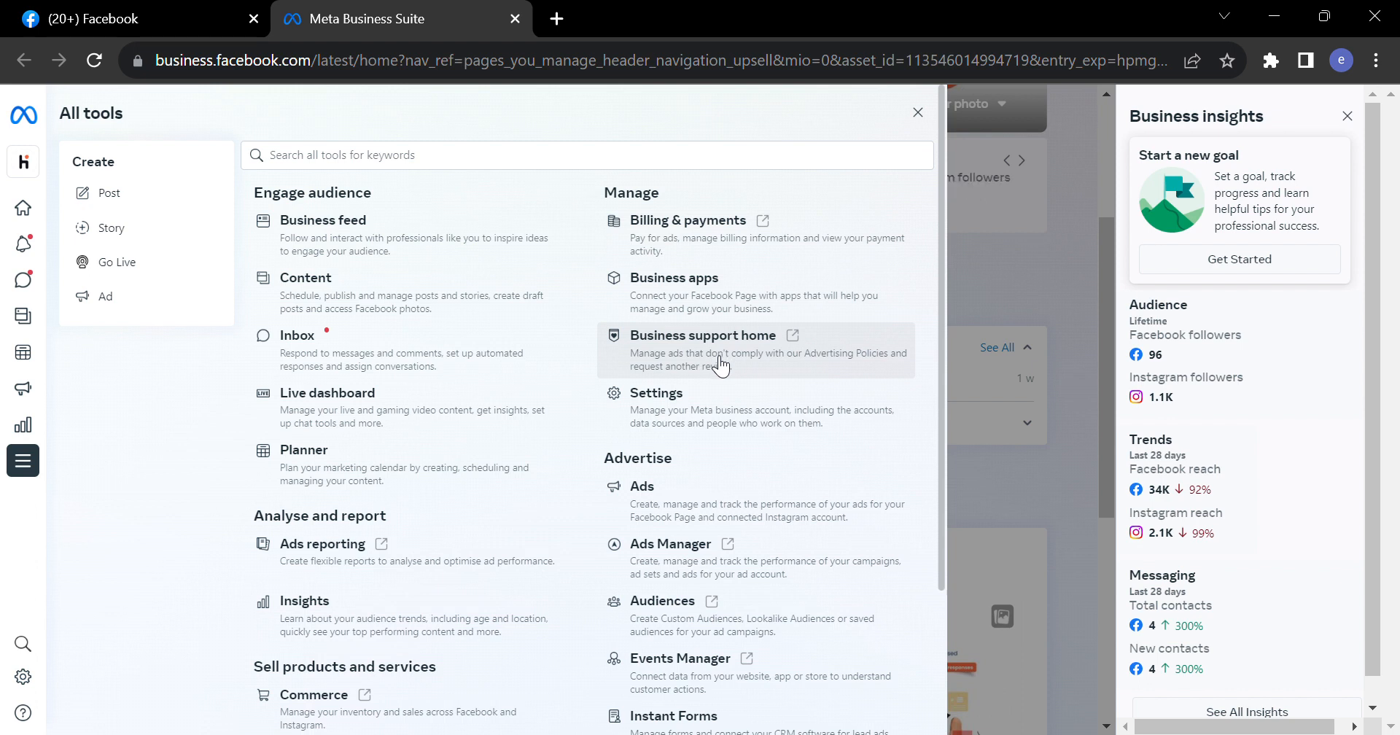
# Return to the Facebook home feed, open Ads Manager, and dismiss the payment method notice and the attribution tip.
pyautogui.click(102, 11)
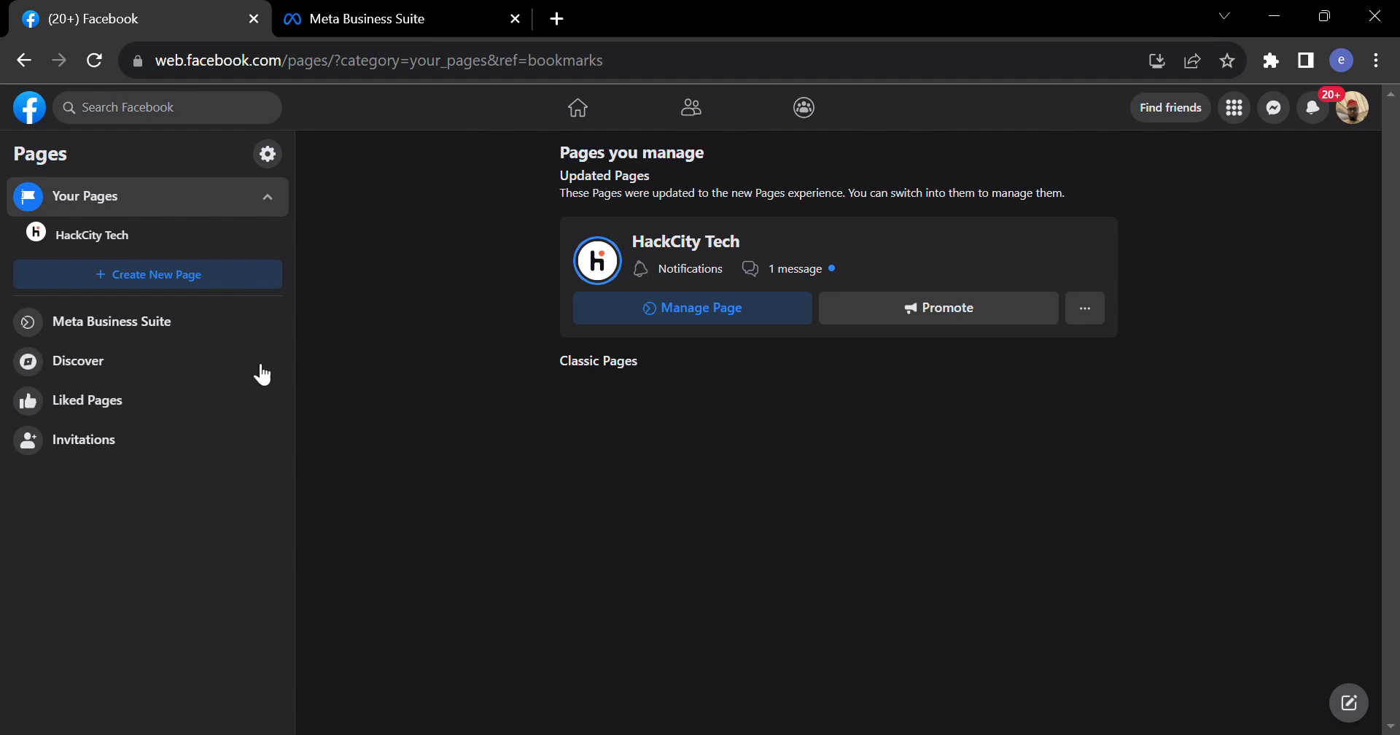
pyautogui.click(28, 117)
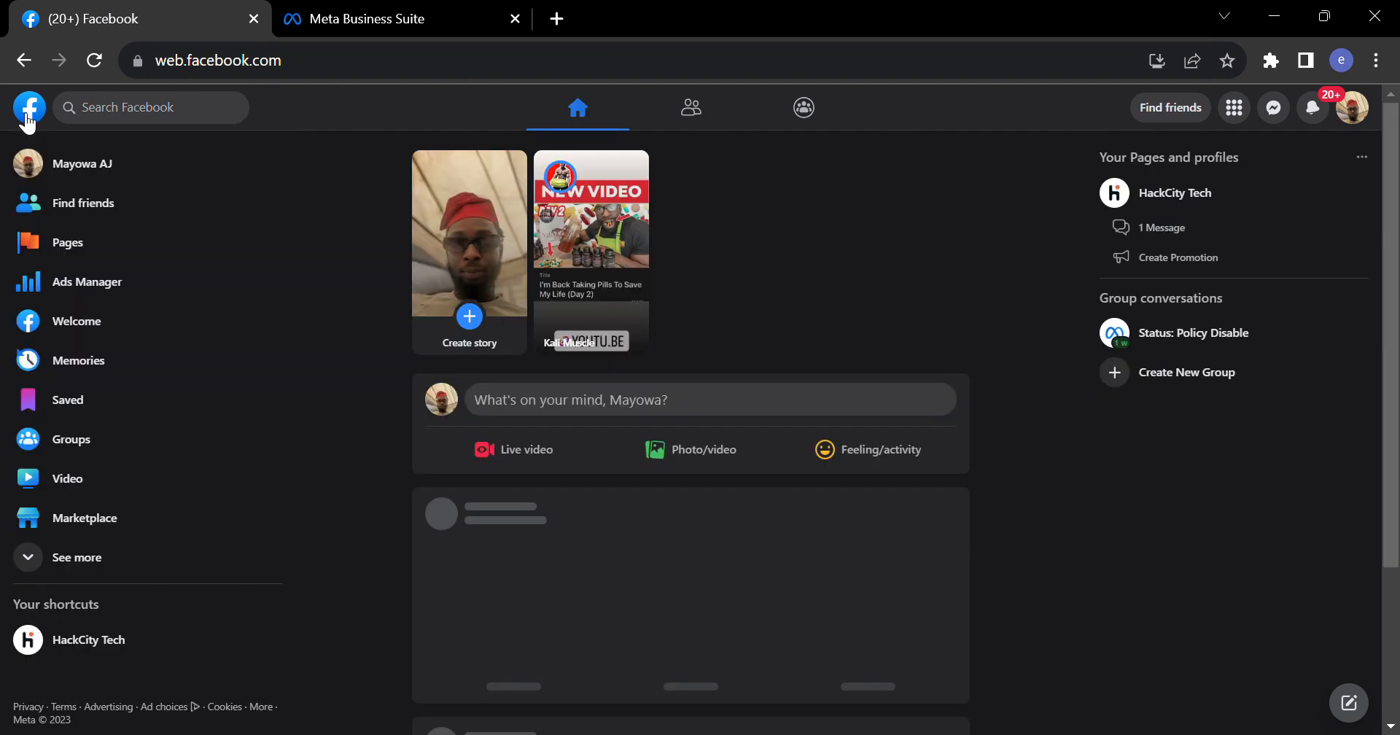
pyautogui.click(80, 285)
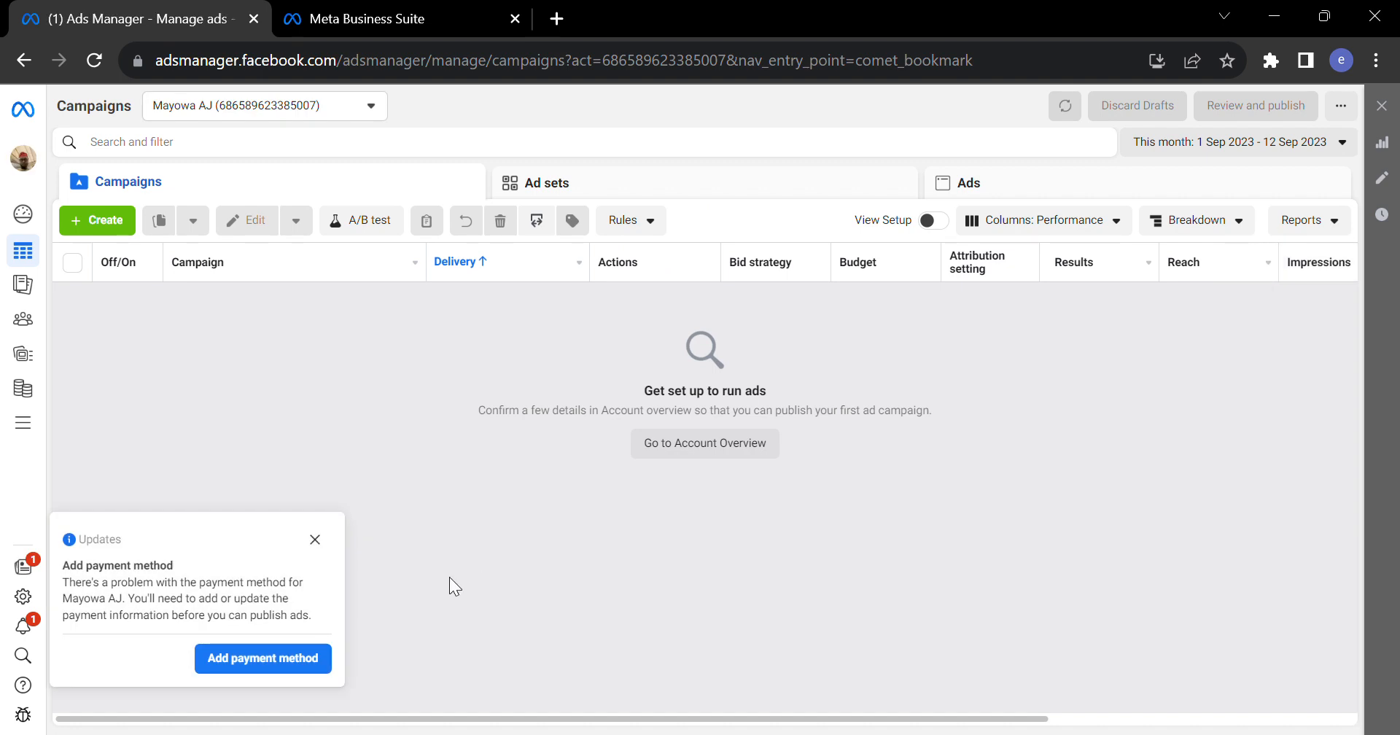
pyautogui.click(315, 540)
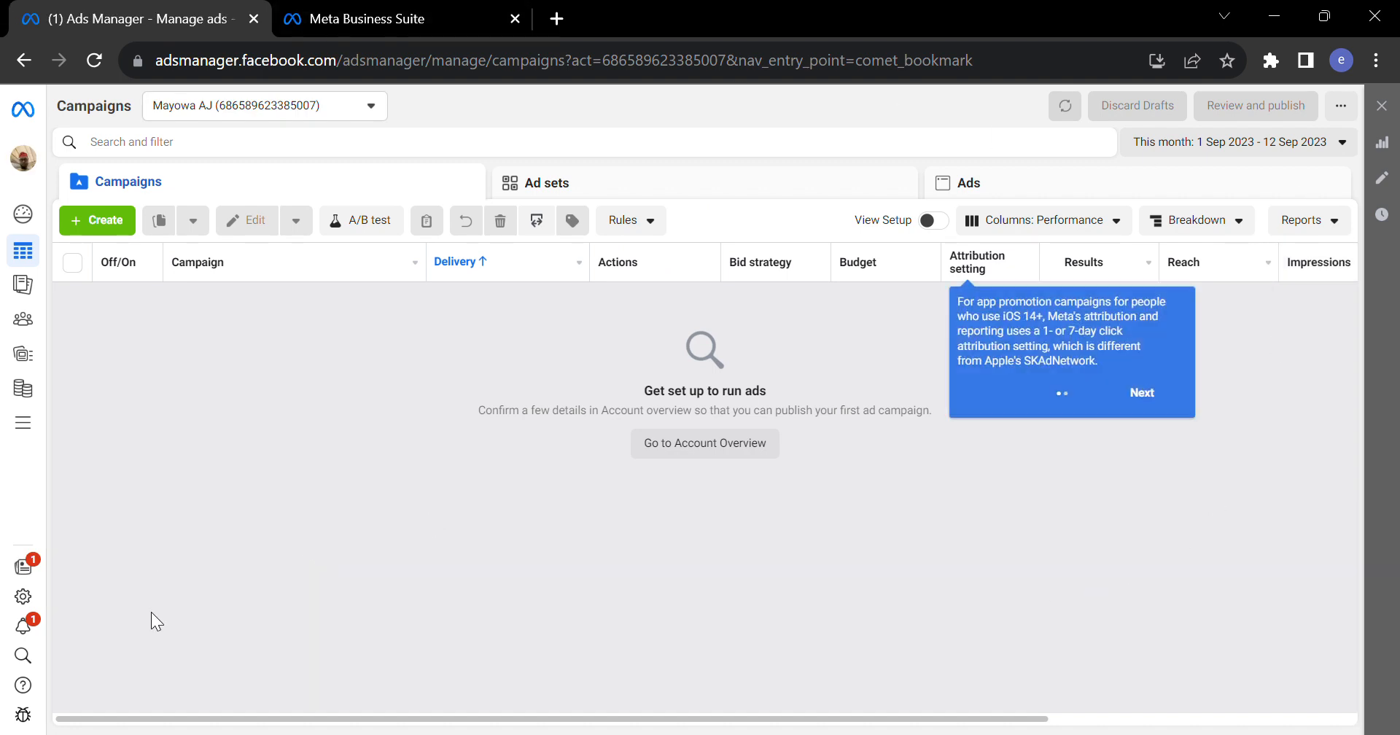
pyautogui.click(1179, 301)
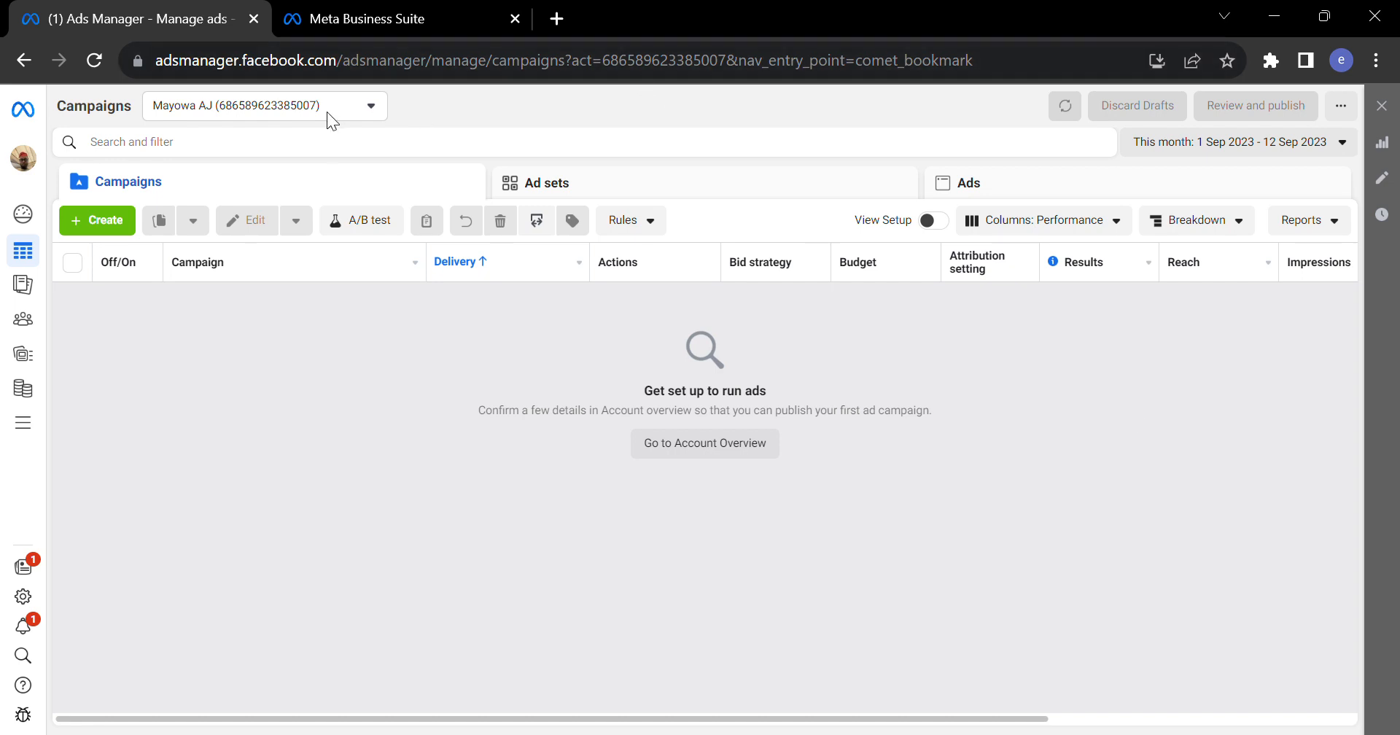
# Examine which ad accounts are available for selection in the Campaigns view.
pyautogui.click(359, 113)
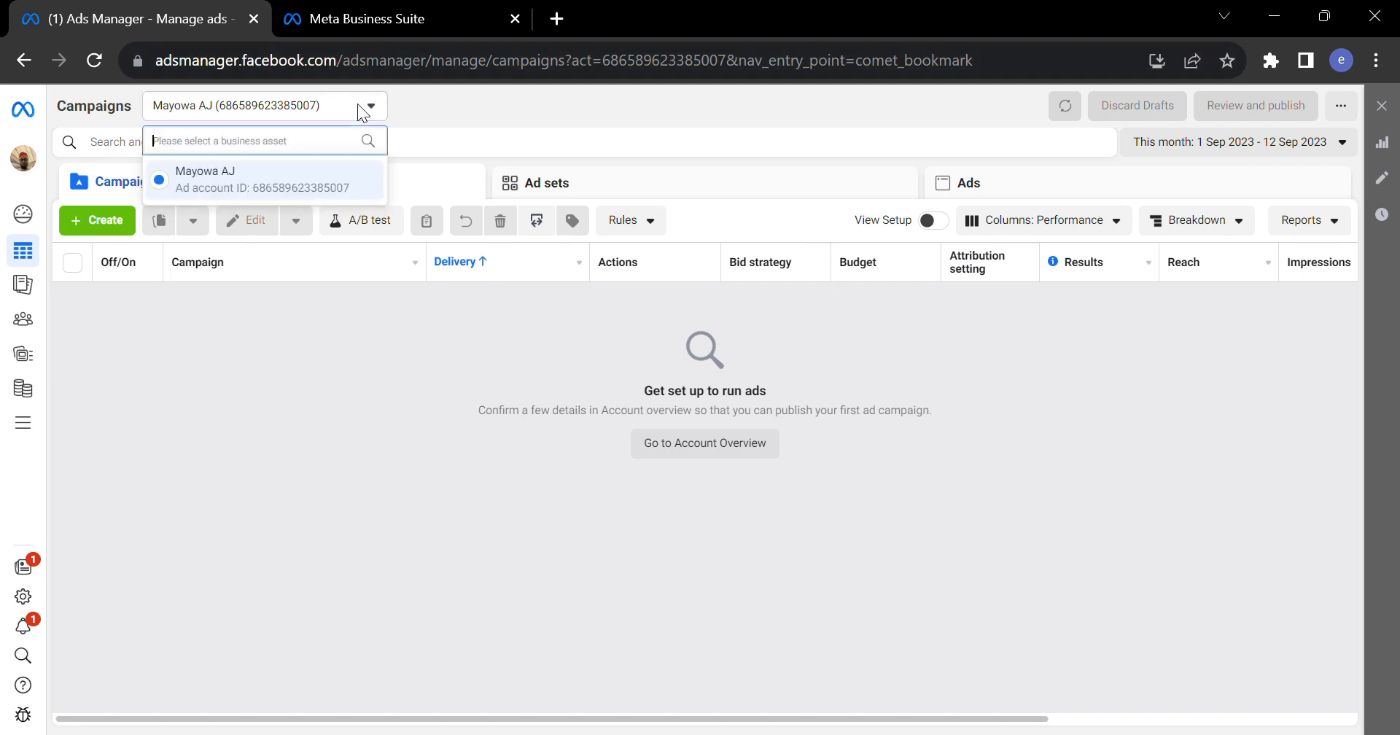
pyautogui.click(222, 506)
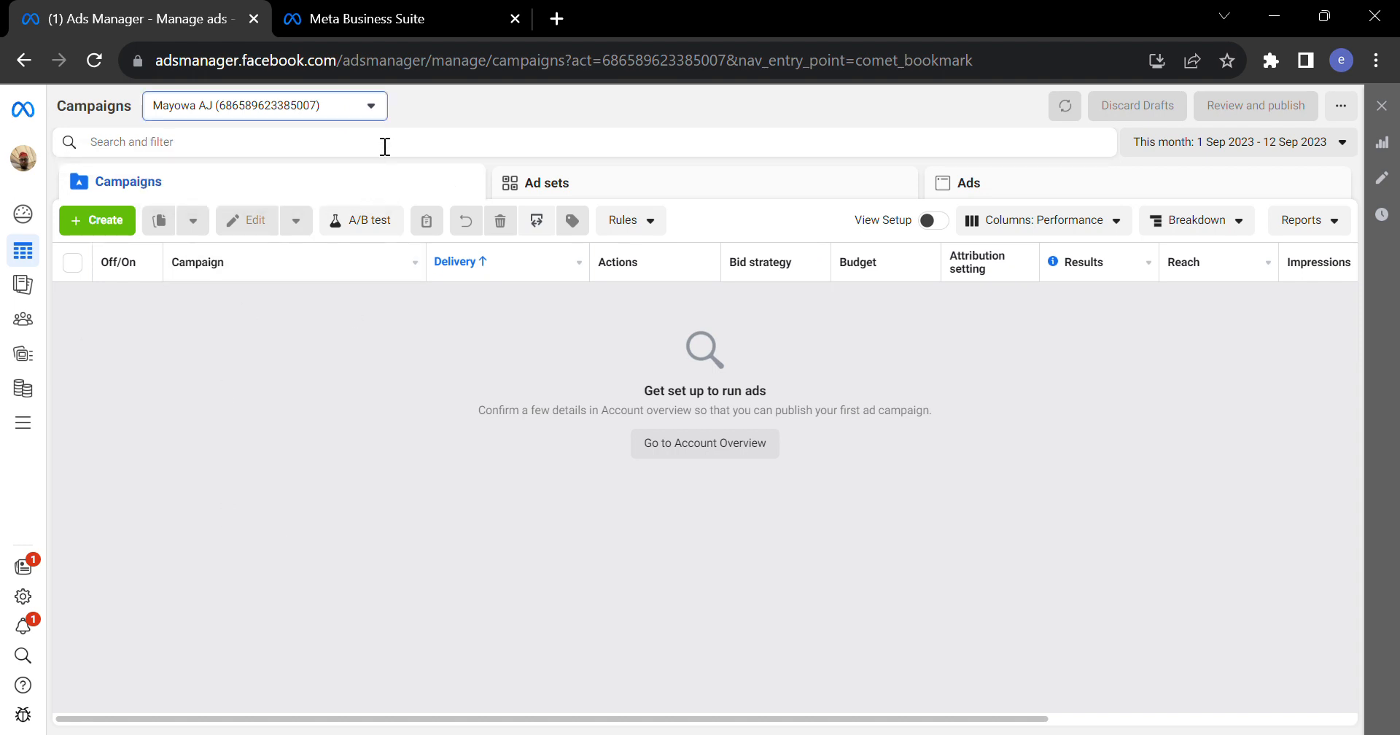
pyautogui.click(370, 106)
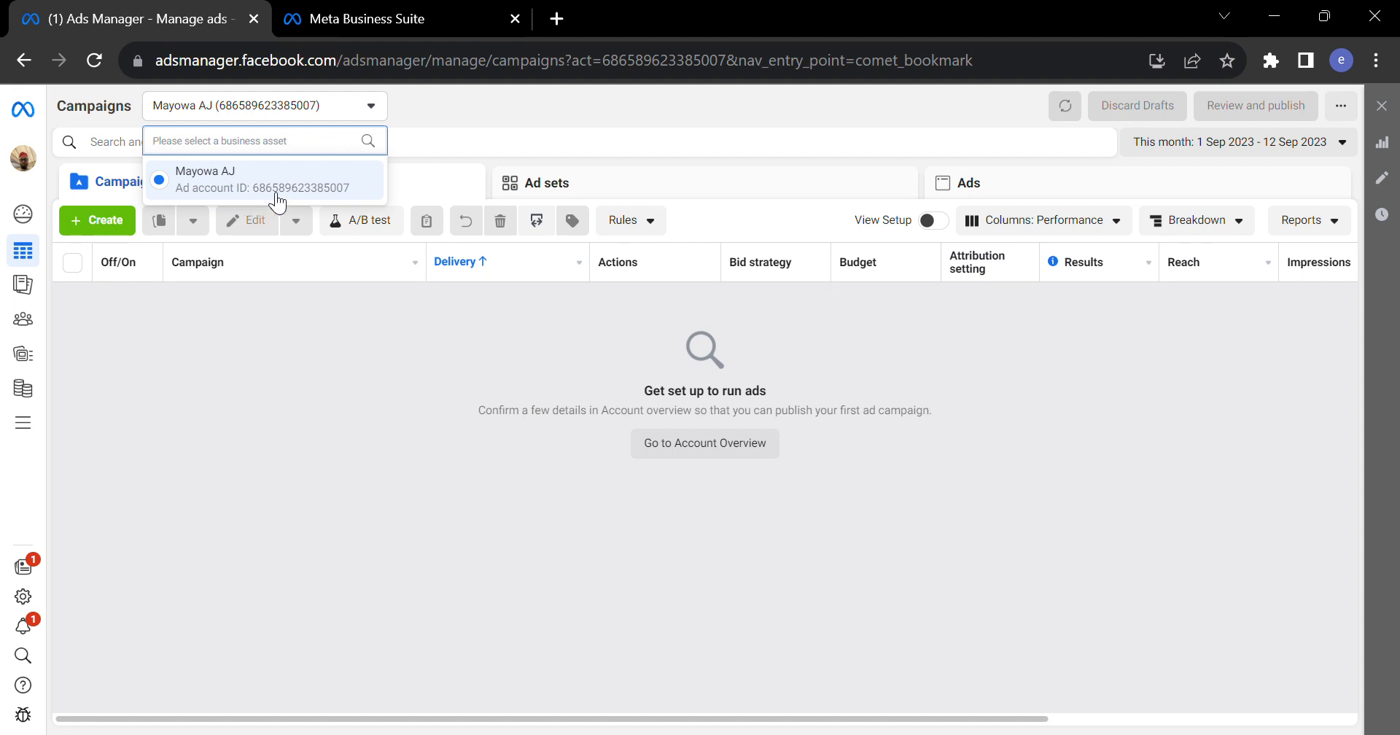
pyautogui.click(283, 390)
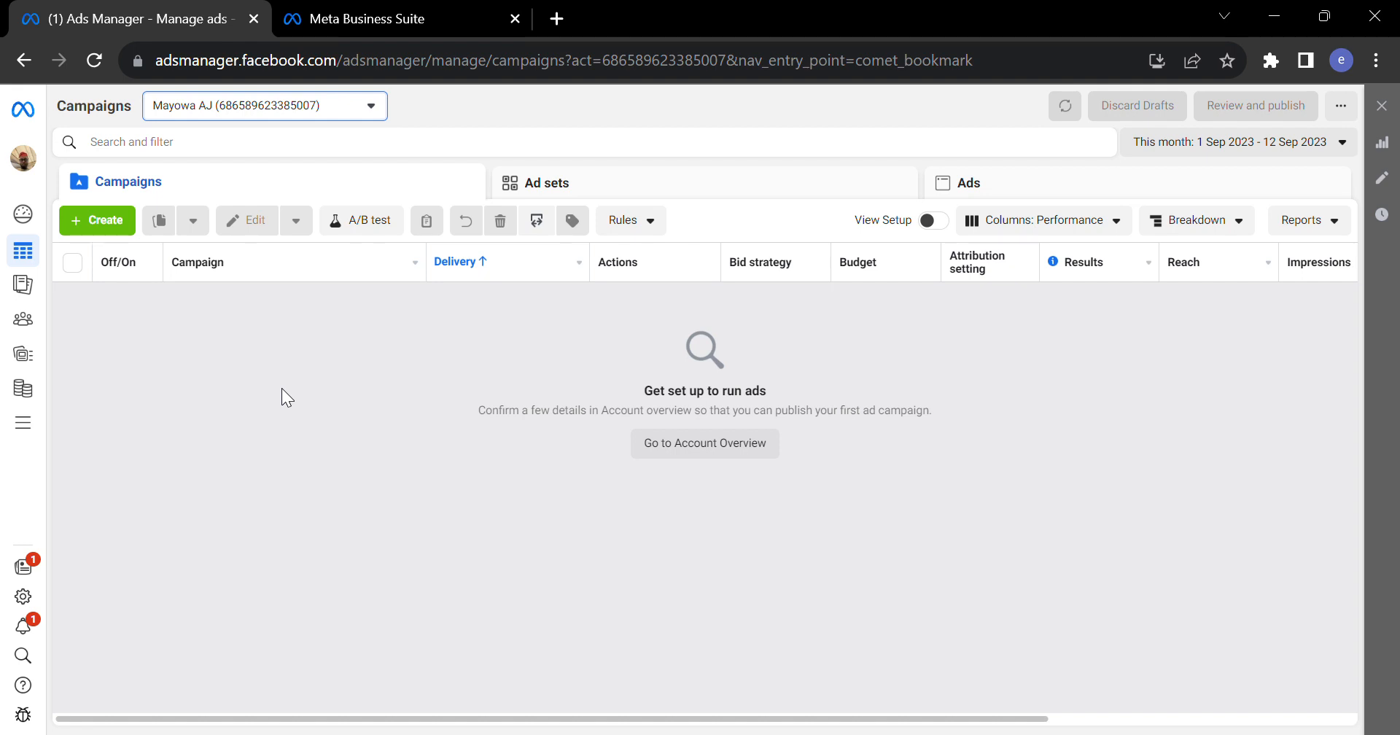
pyautogui.click(360, 109)
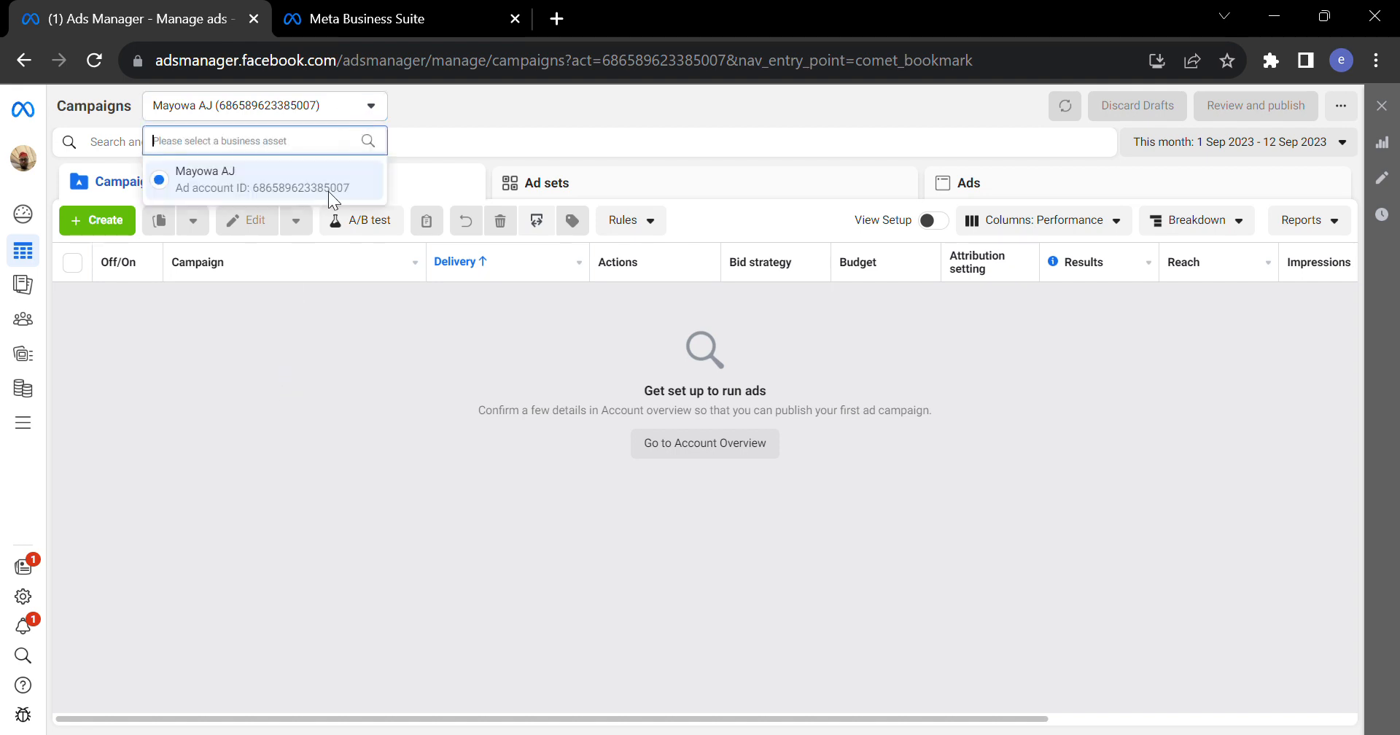
pyautogui.click(257, 415)
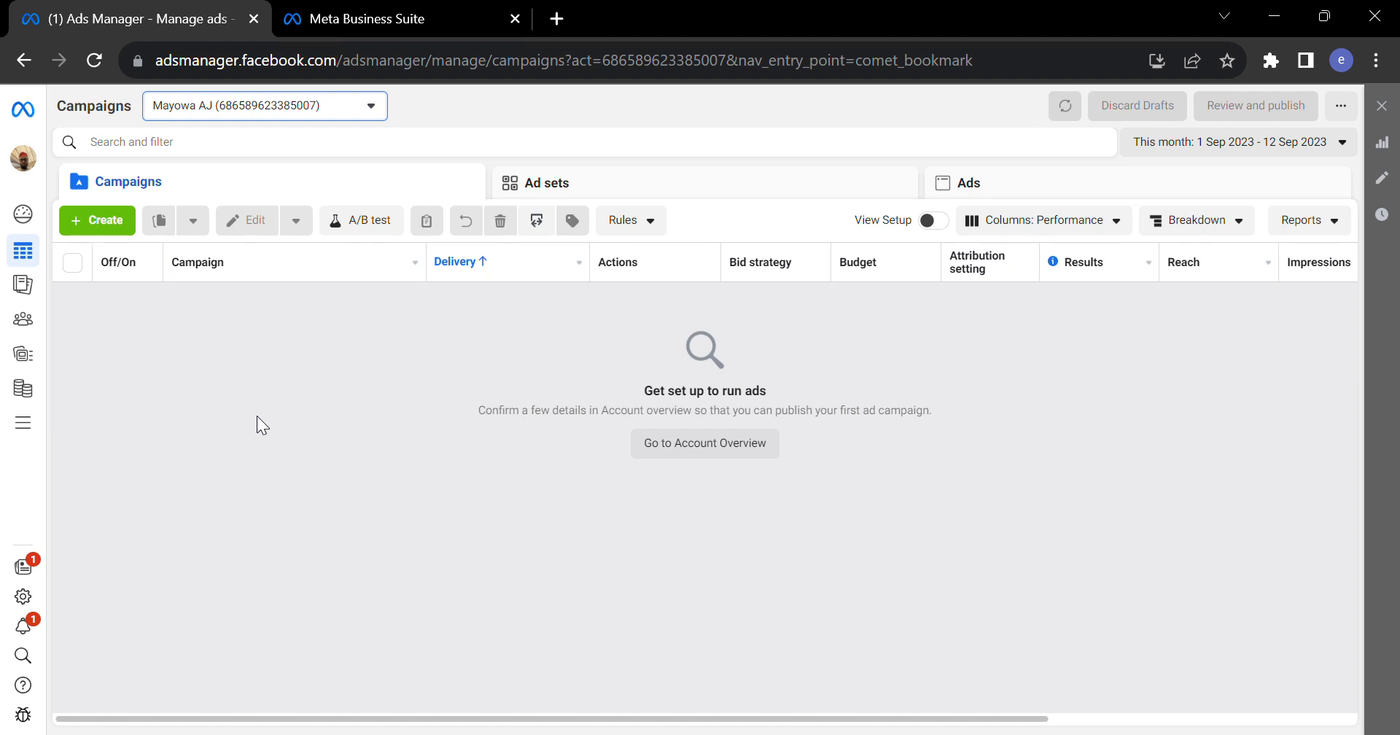
pyautogui.click(369, 104)
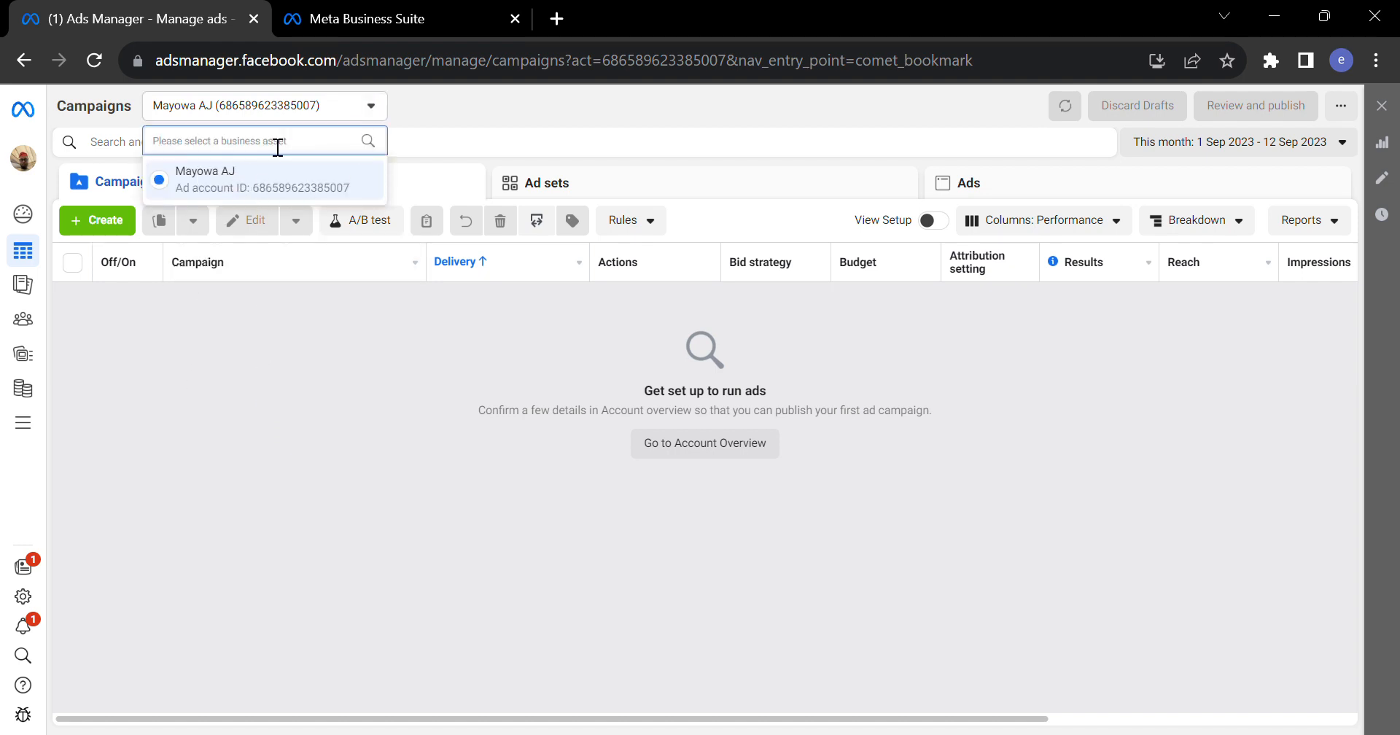
pyautogui.click(519, 145)
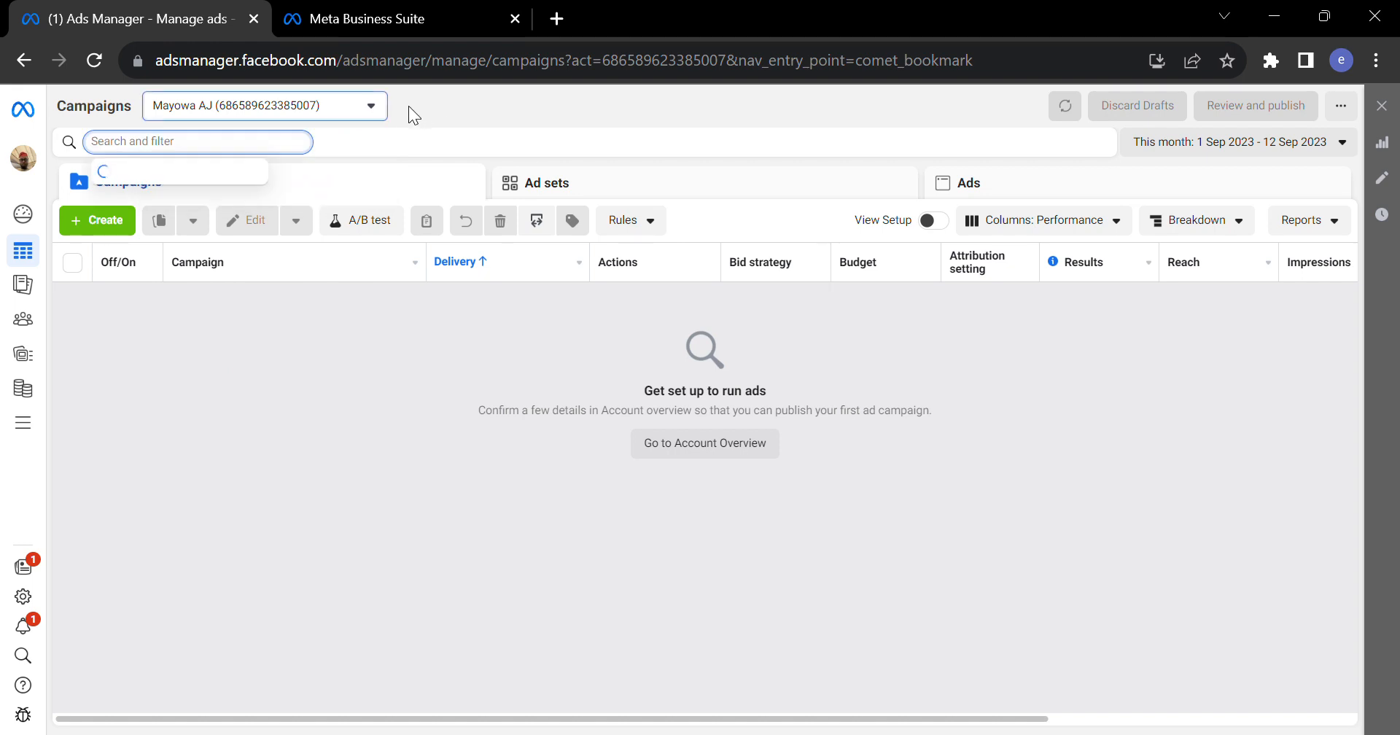
pyautogui.click(377, 103)
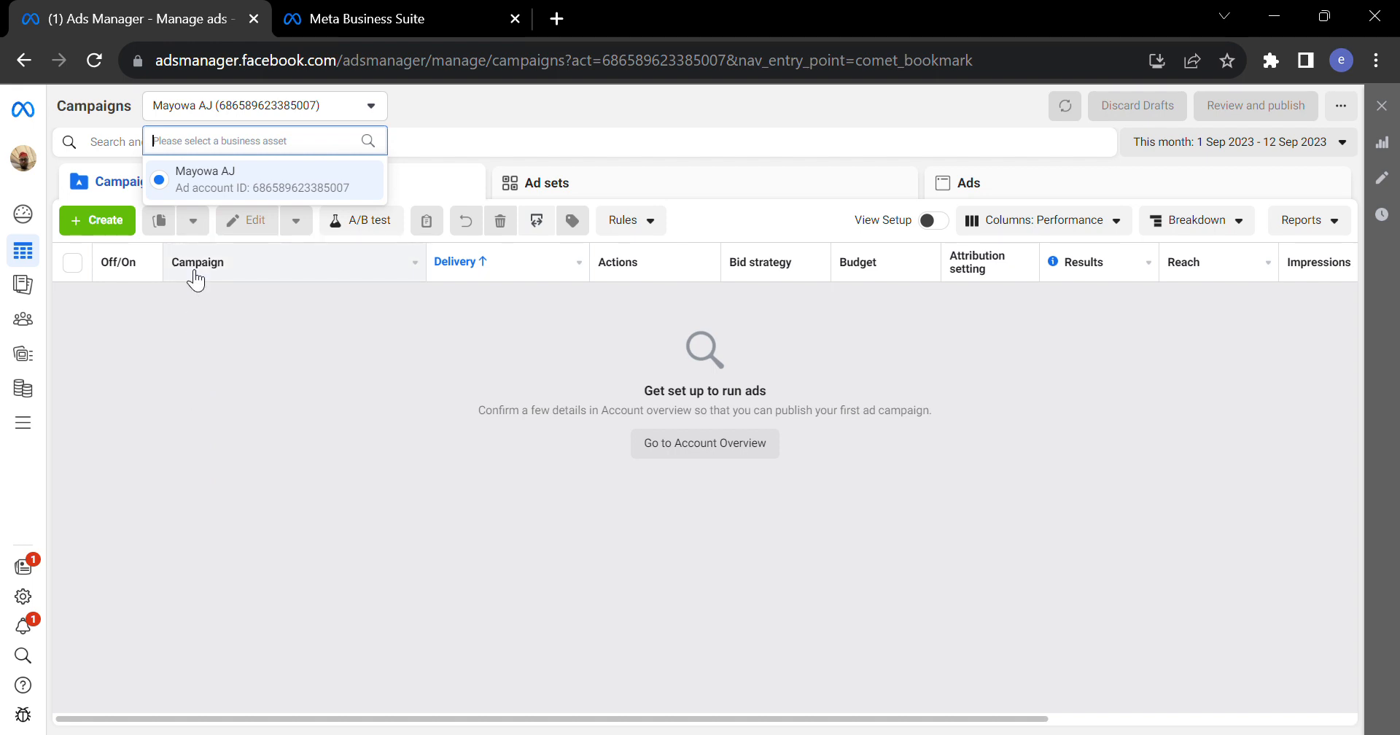
# Try to open Business settings from the Ads Manager tool list, and go back to Campaigns.
pyautogui.click(32, 432)
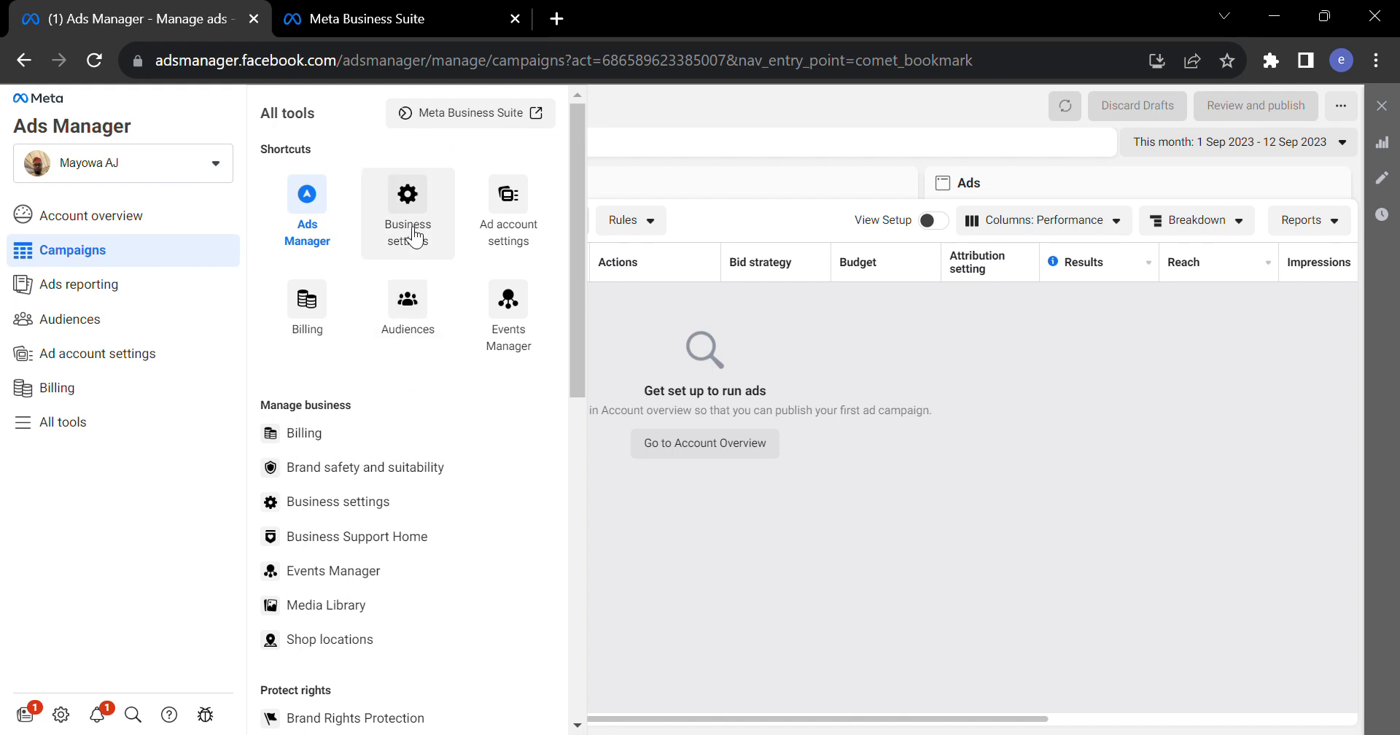
pyautogui.moveTo(580, 298)
pyautogui.mouseDown()
pyautogui.moveTo(554, 486)
pyautogui.moveTo(562, 282)
pyautogui.mouseUp()
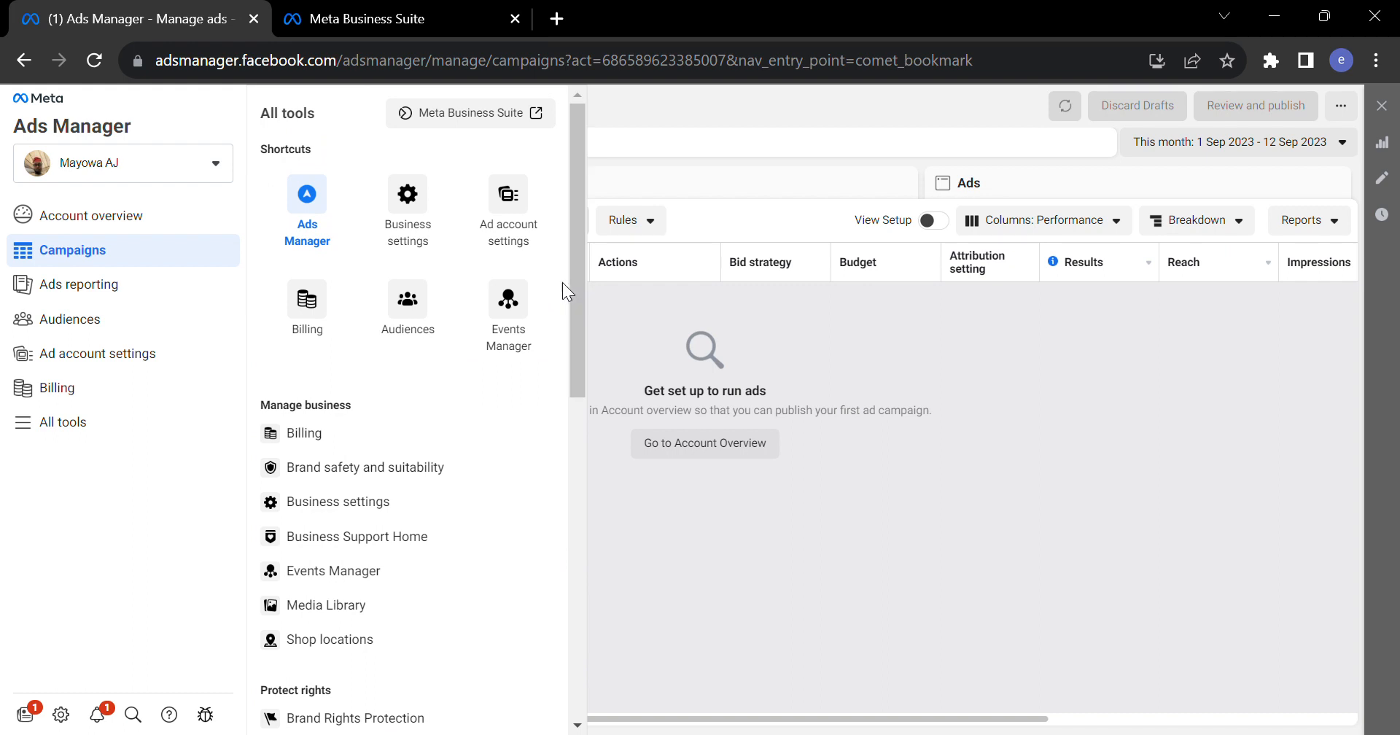
pyautogui.click(409, 209)
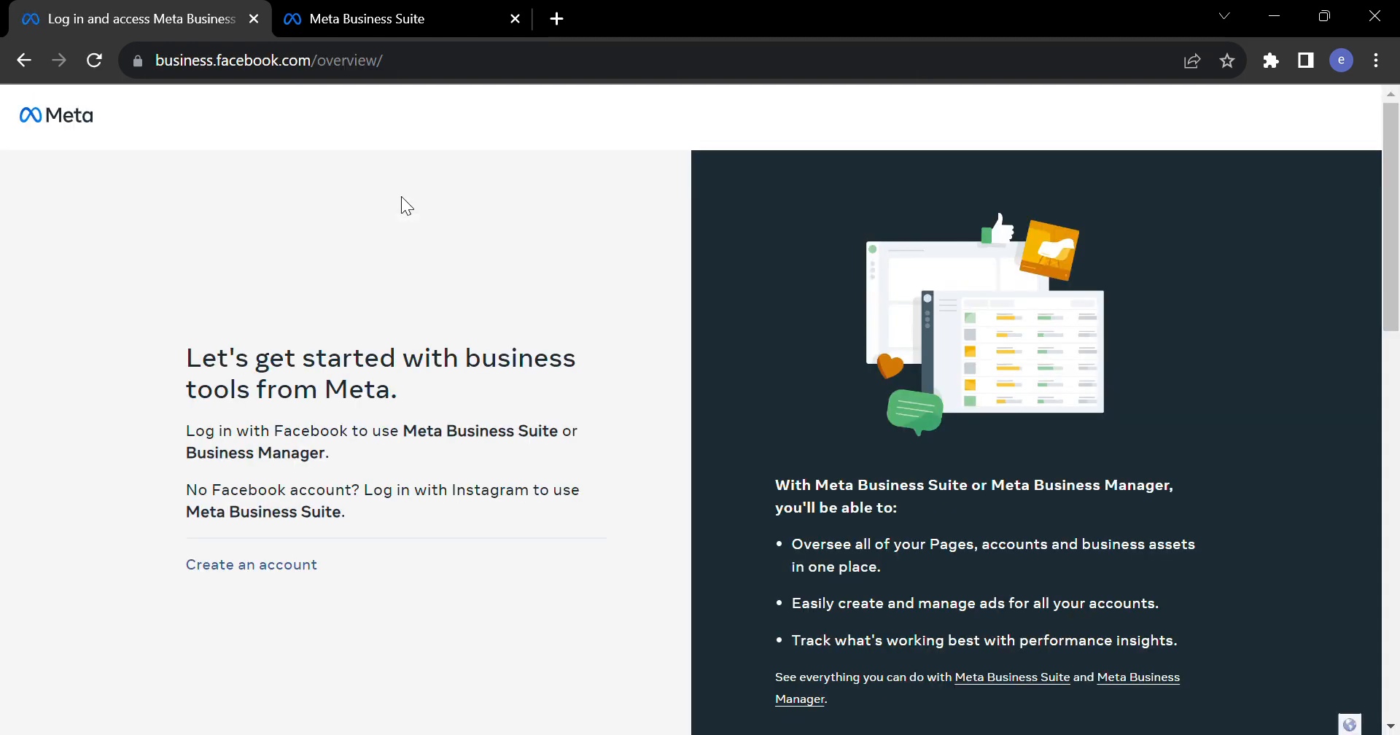
pyautogui.click(30, 67)
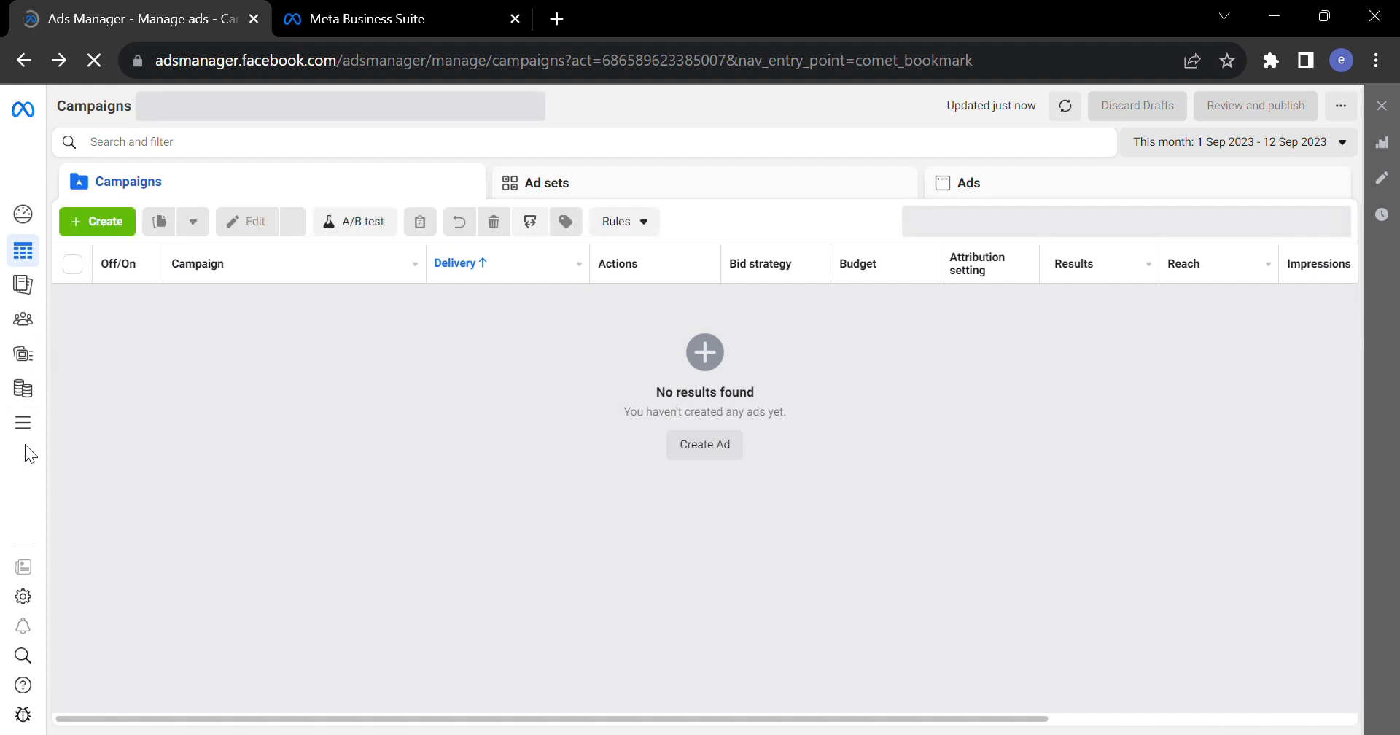
# View the ad account's payment activity through Billing in the Ads Manager tool list, and return to Campaigns.
pyautogui.click(27, 434)
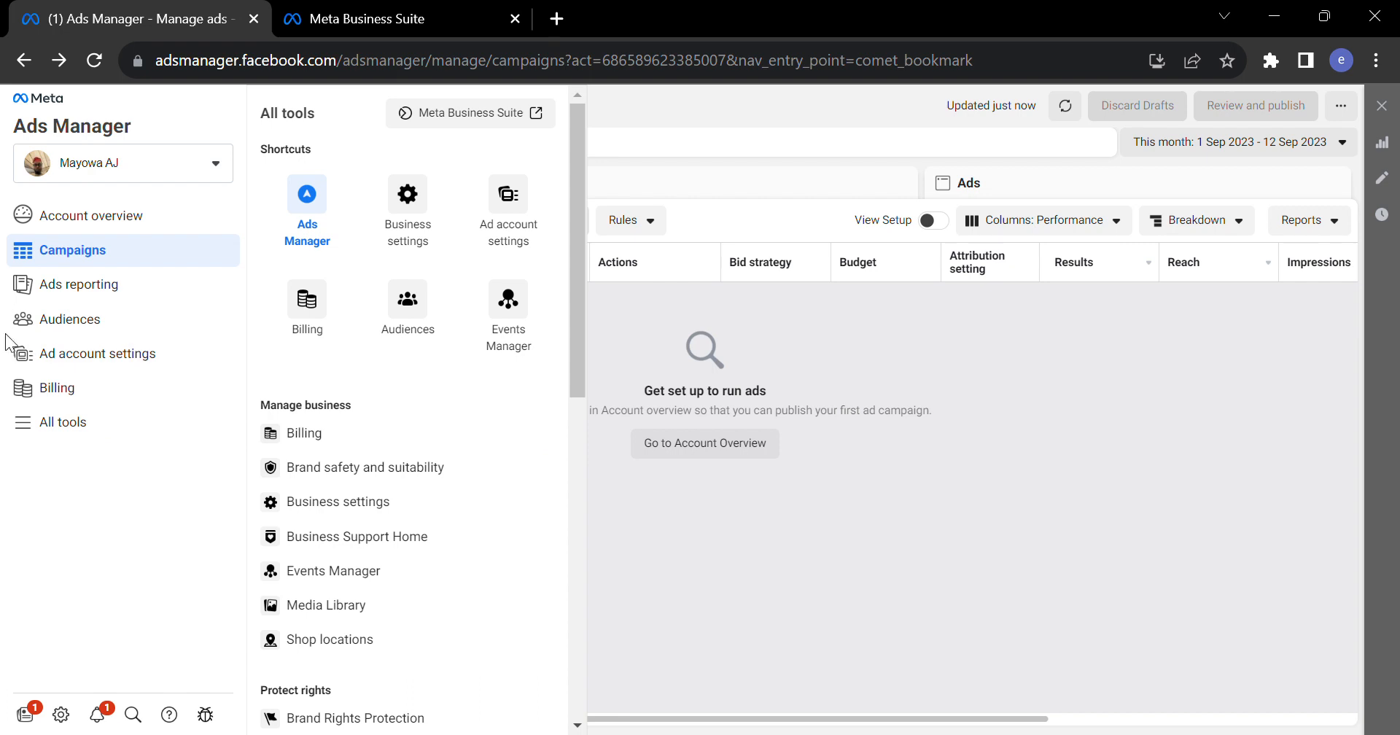
pyautogui.moveTo(577, 268)
pyautogui.mouseDown()
pyautogui.moveTo(573, 397)
pyautogui.moveTo(547, 501)
pyautogui.moveTo(487, 624)
pyautogui.moveTo(560, 261)
pyautogui.mouseUp()
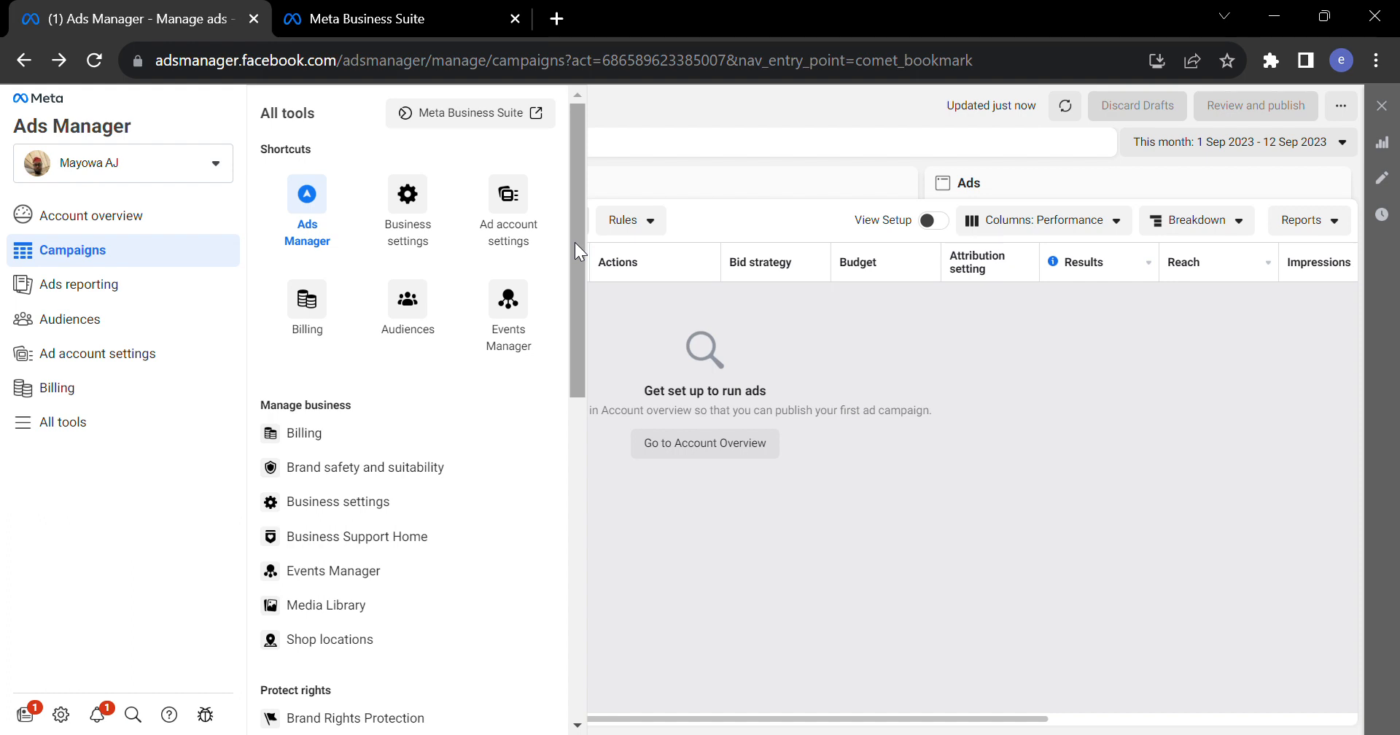
pyautogui.moveTo(575, 242); pyautogui.dragTo(565, 216)
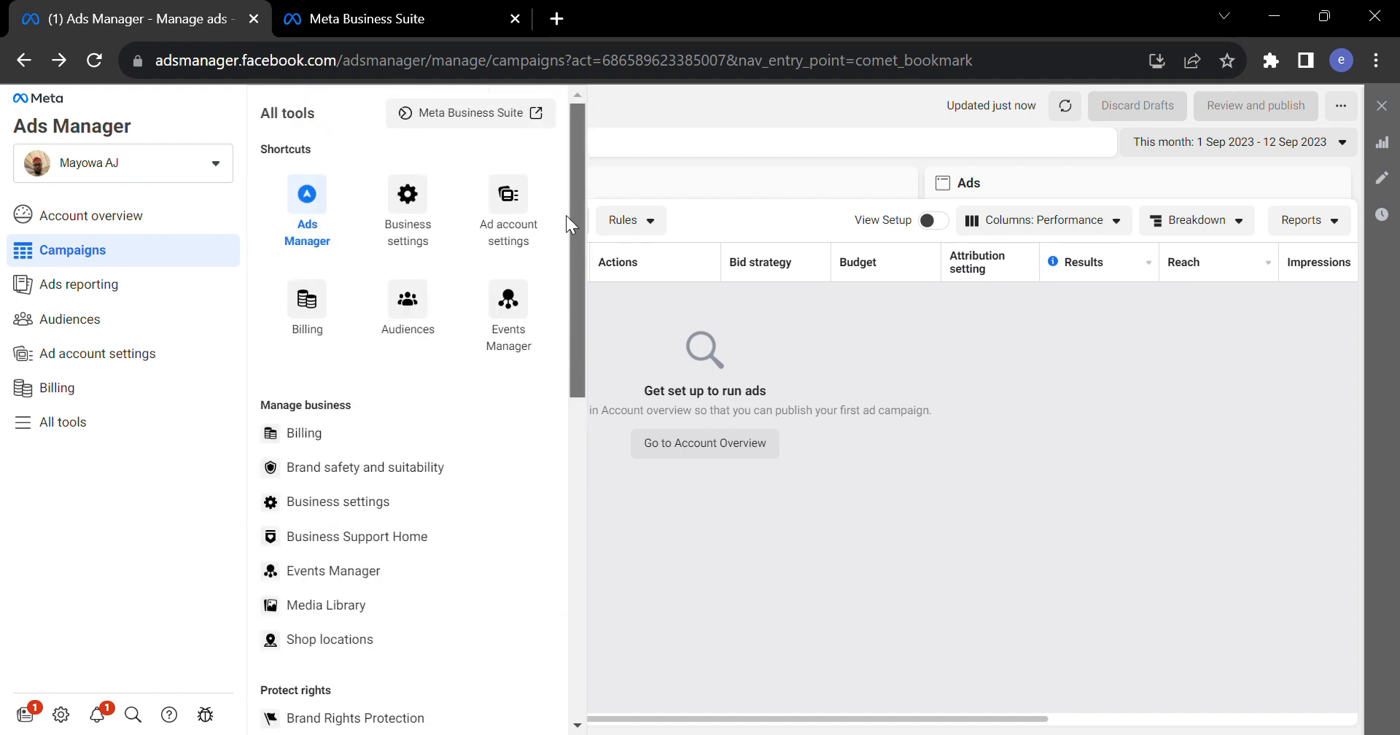
pyautogui.click(331, 312)
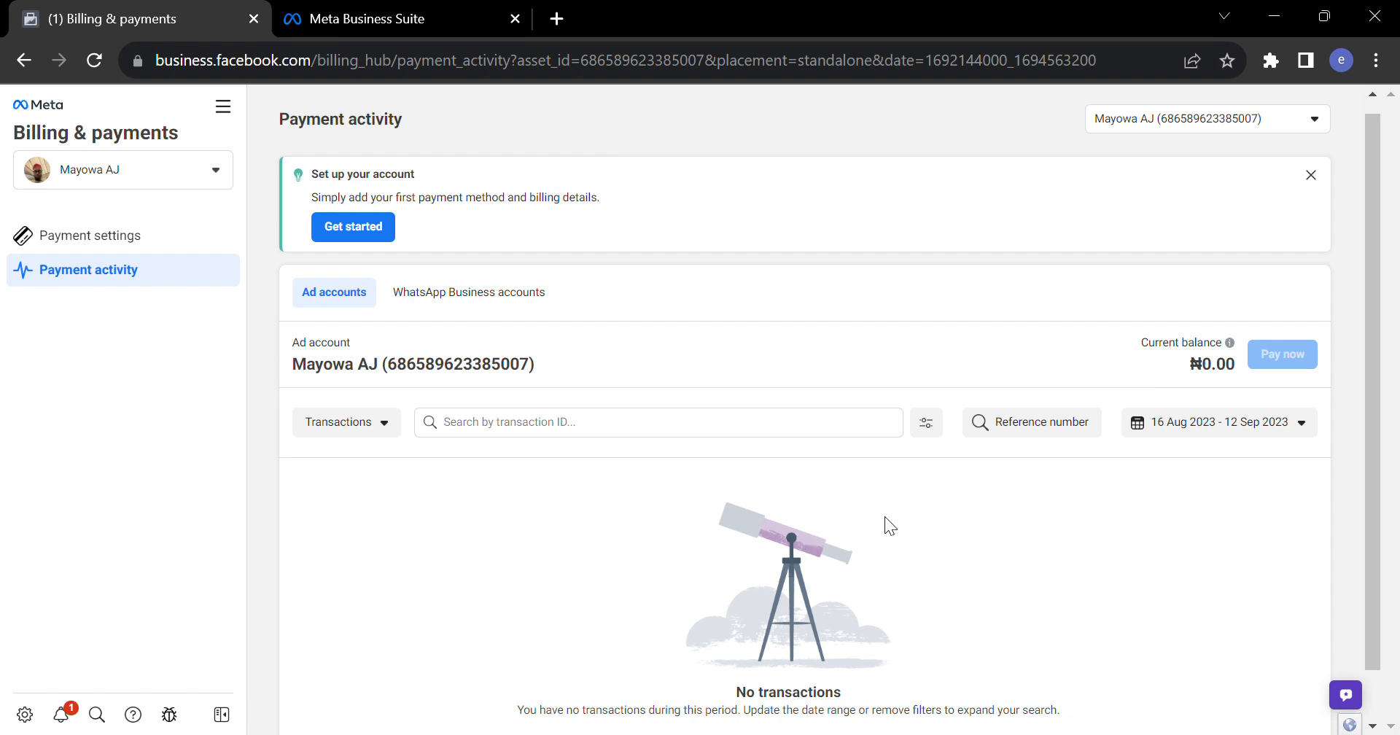
pyautogui.click(25, 61)
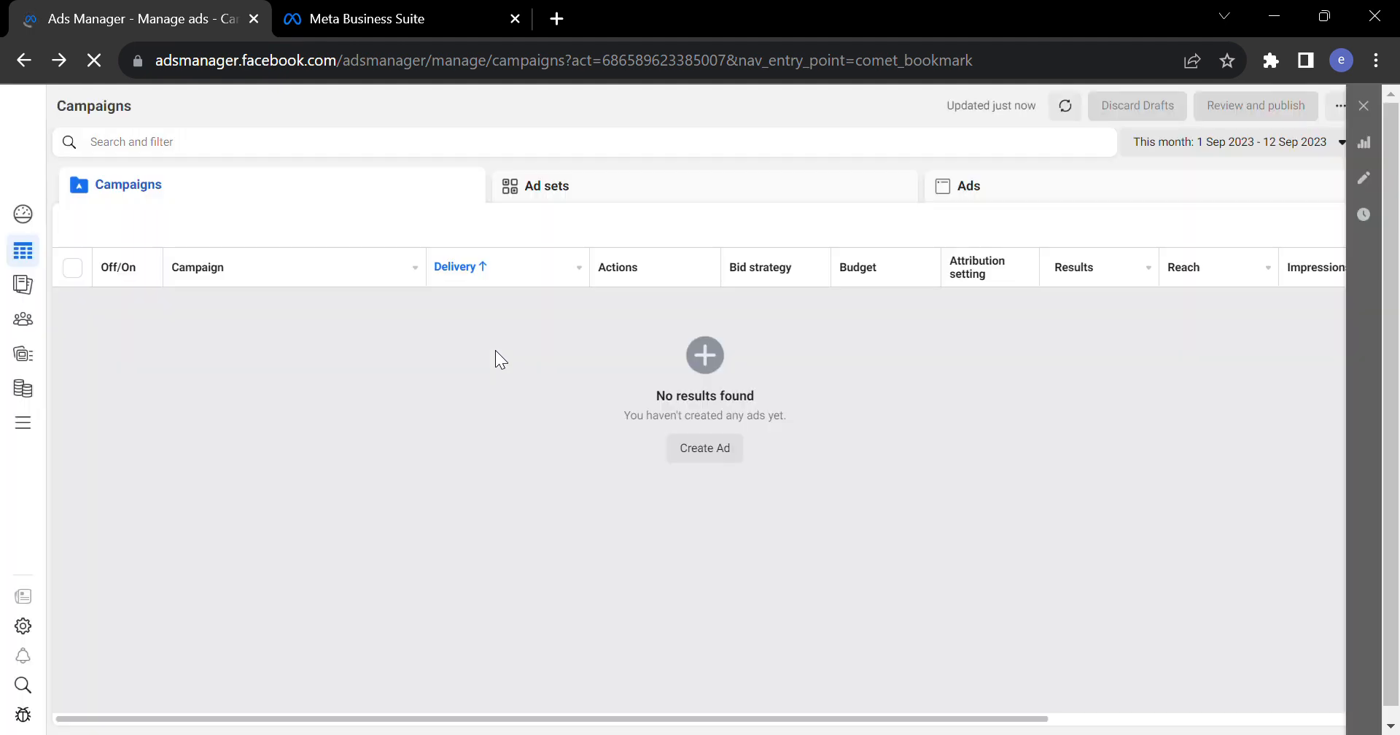
# Open Audiences from the Ads Manager tool list, start creating a saved audience, and dismiss the Lookalike Audience tip.
pyautogui.click(31, 426)
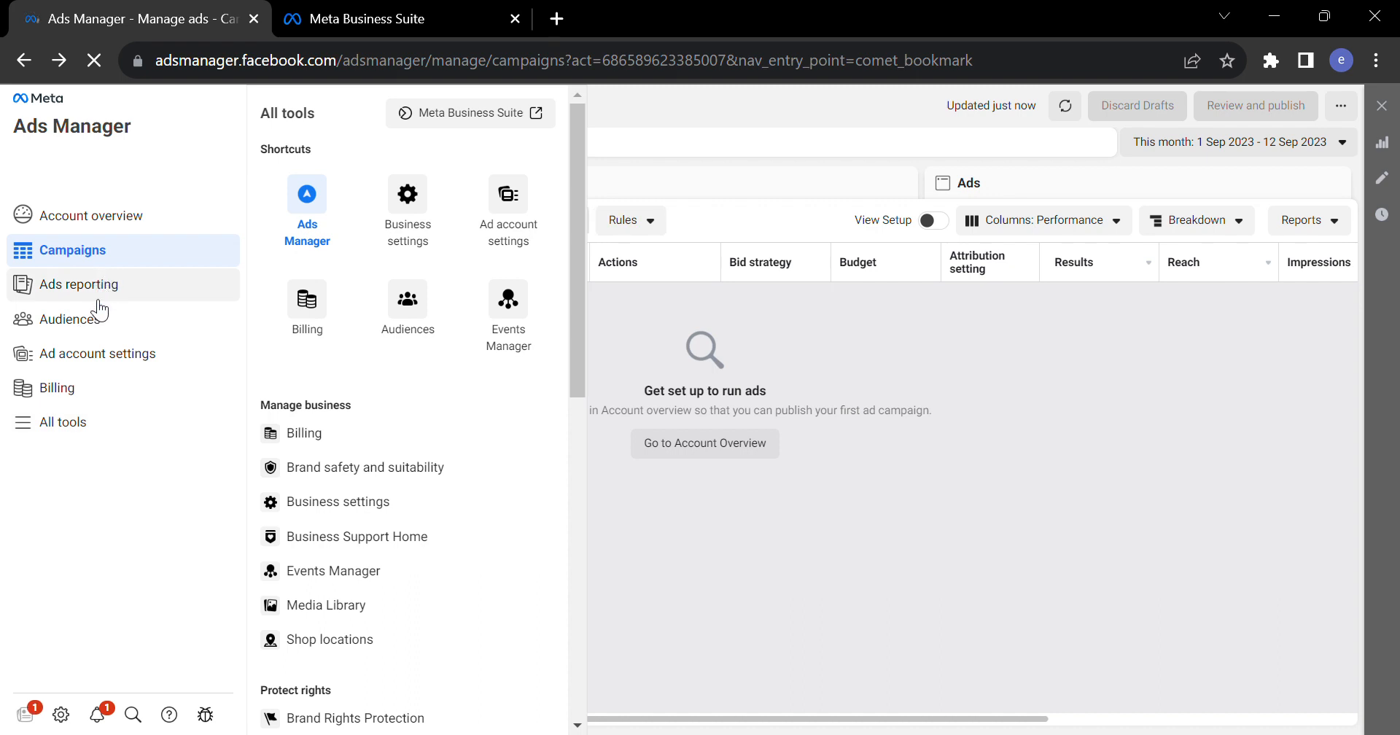
pyautogui.click(91, 332)
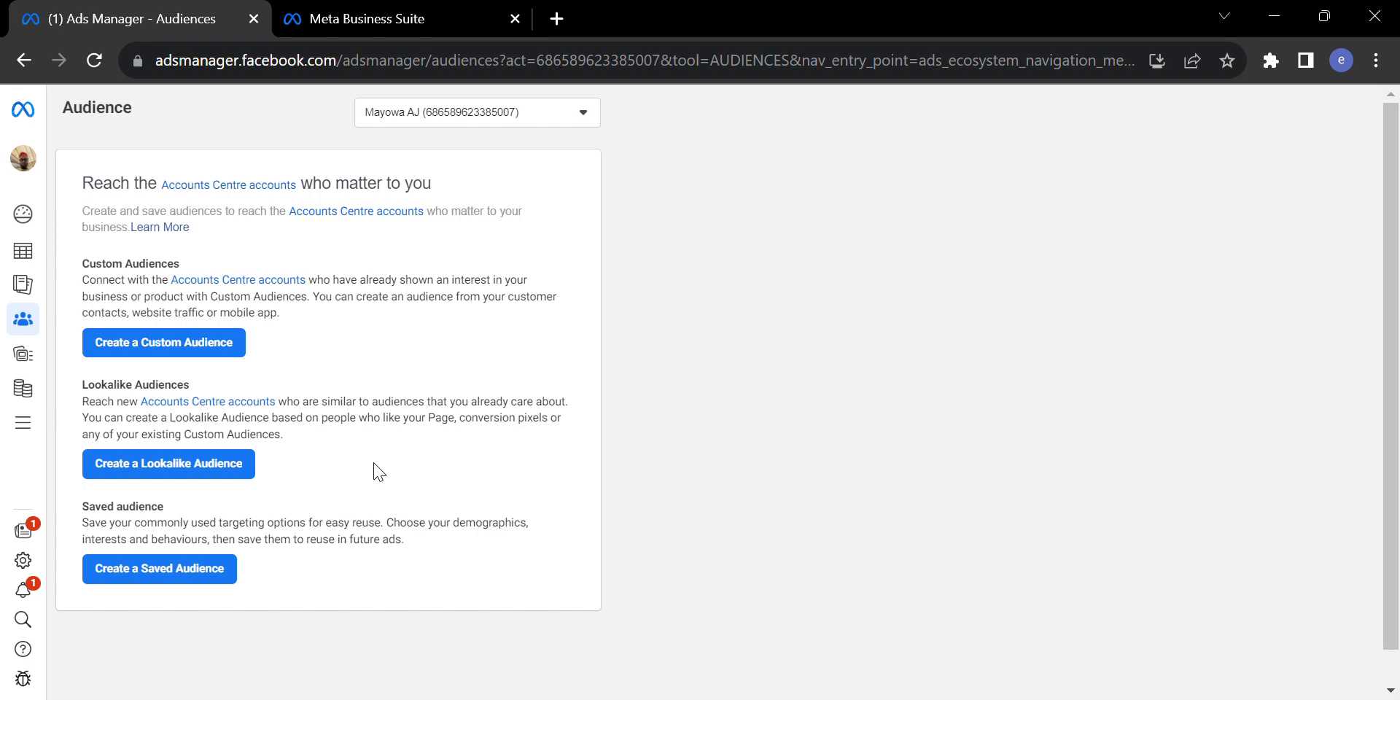
pyautogui.click(172, 576)
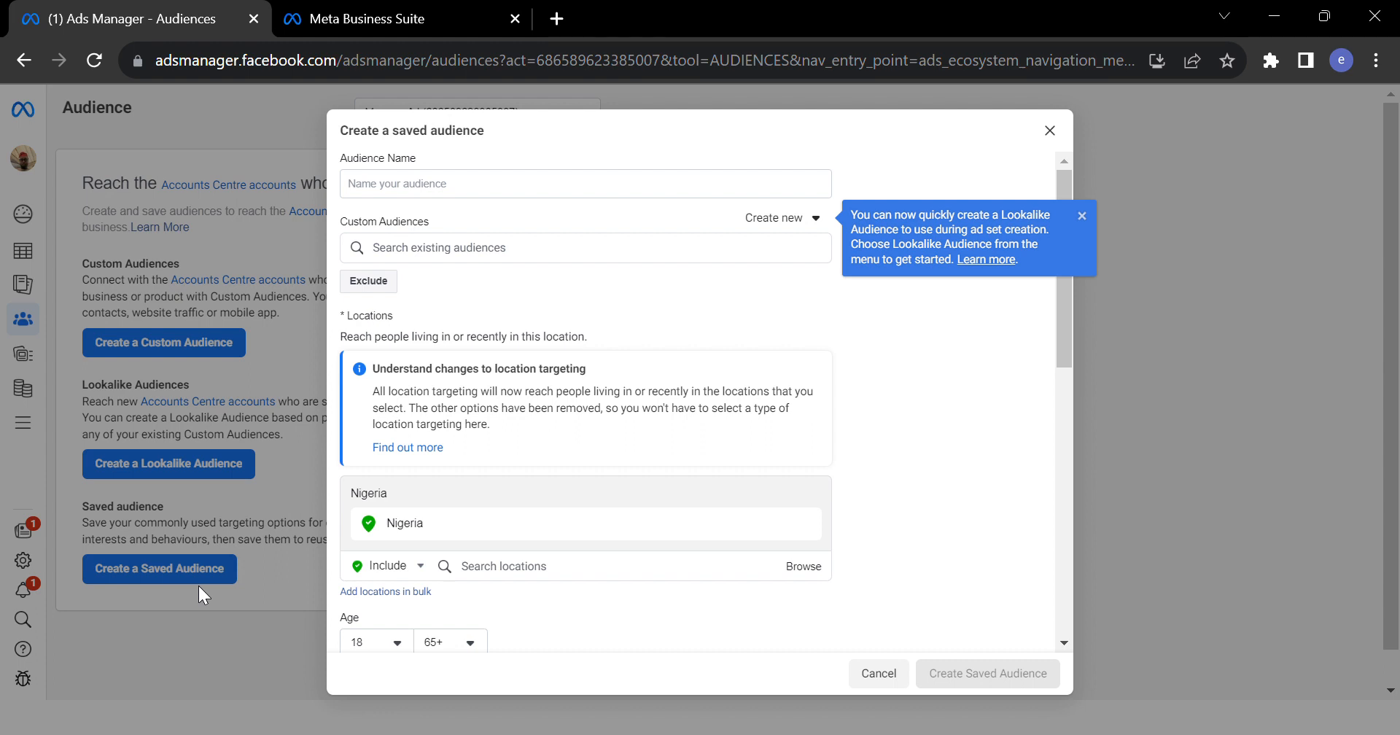
pyautogui.click(1081, 216)
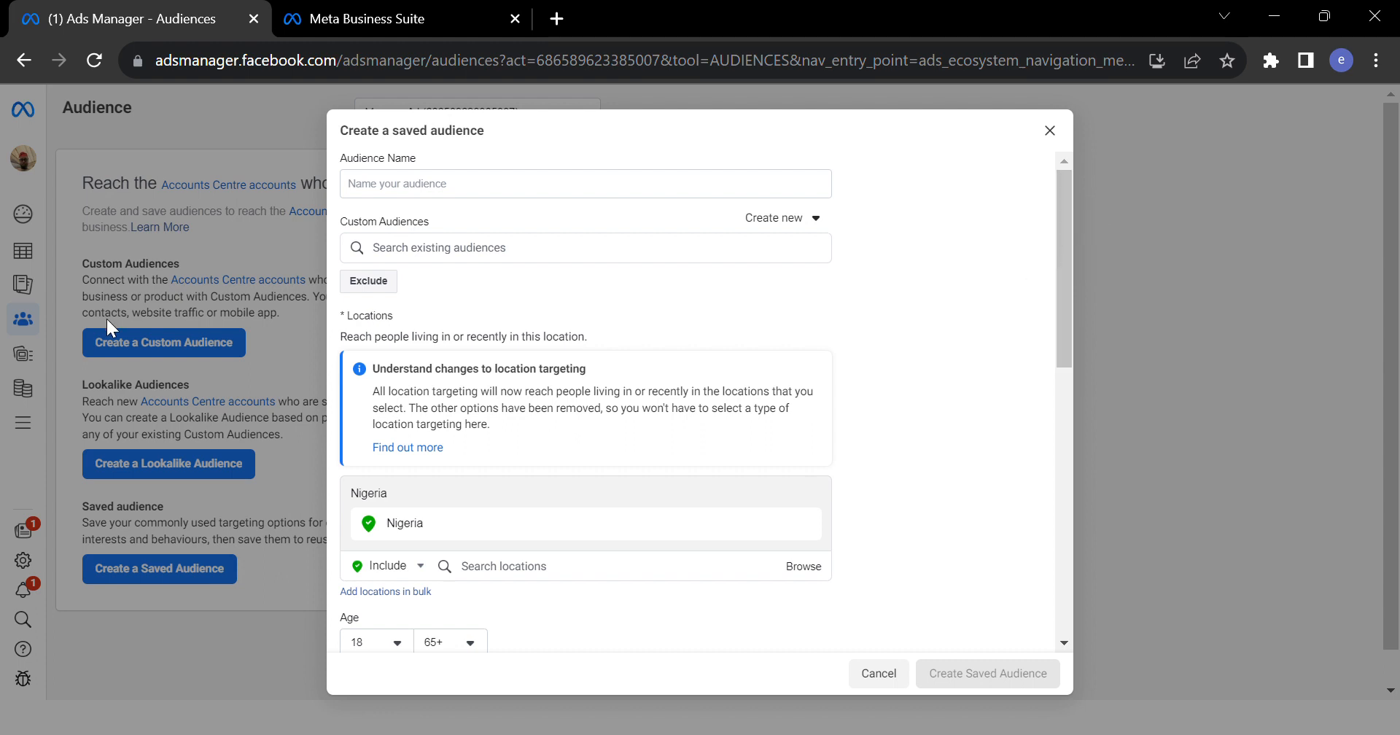
# Name the saved audience "test".
pyautogui.click(641, 194)
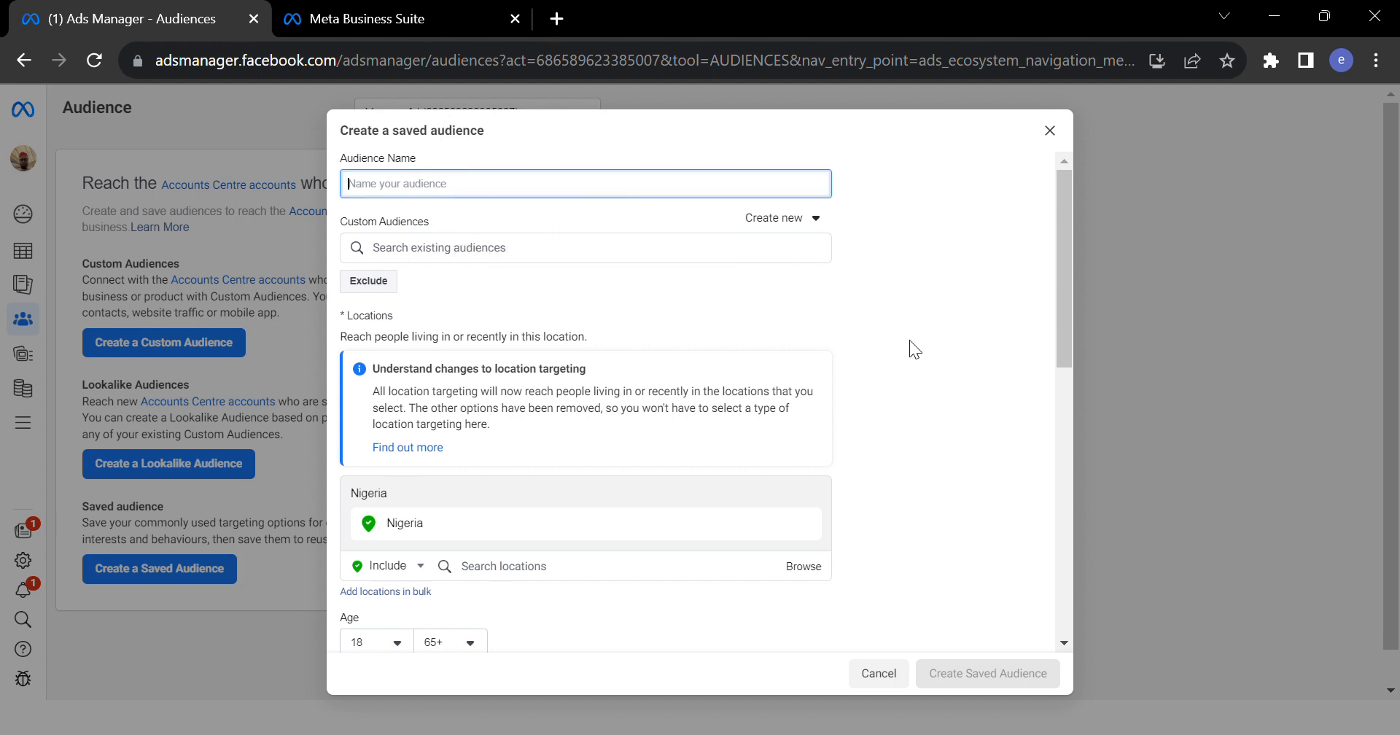
pyautogui.moveTo(1066, 248); pyautogui.dragTo(1049, 196)
pyautogui.write('test')
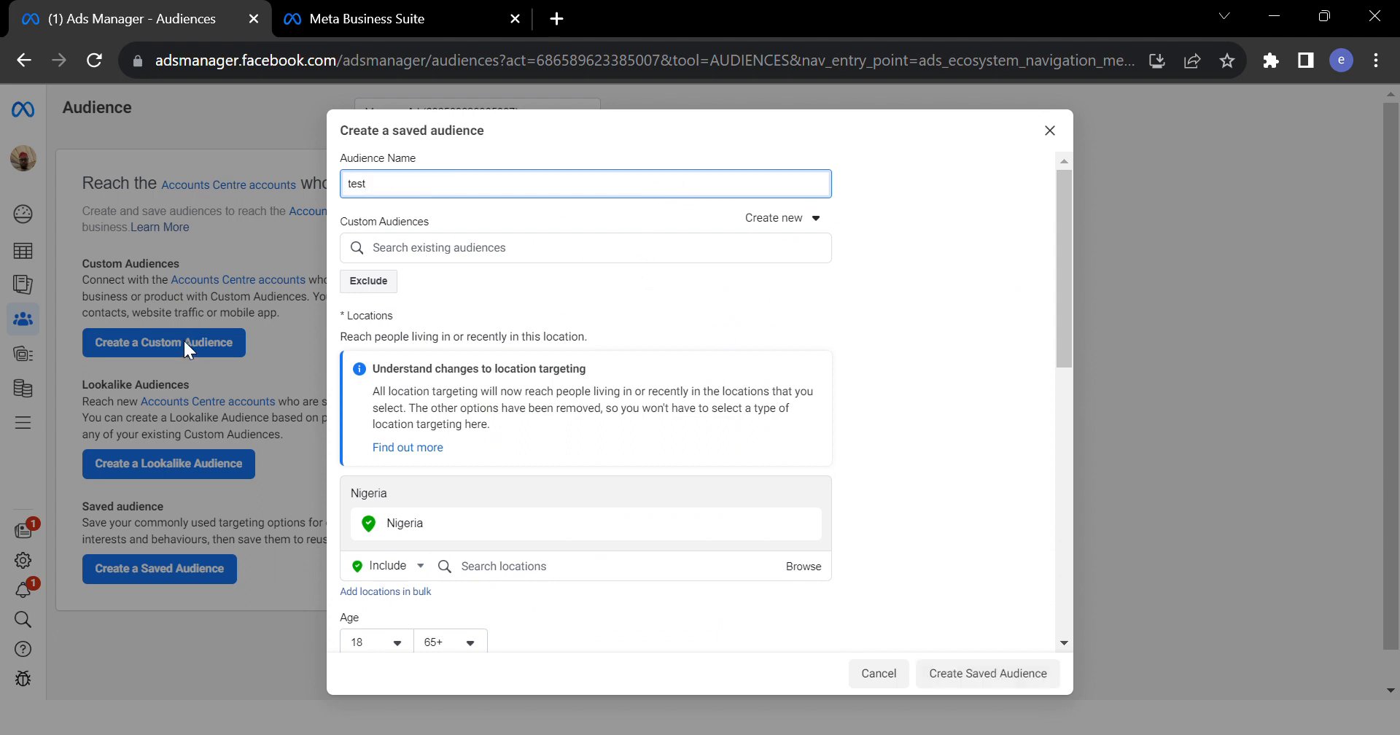
# Check the existing Lookalike and Custom audiences available to this saved audience, and close the list without choosing one.
pyautogui.click(449, 254)
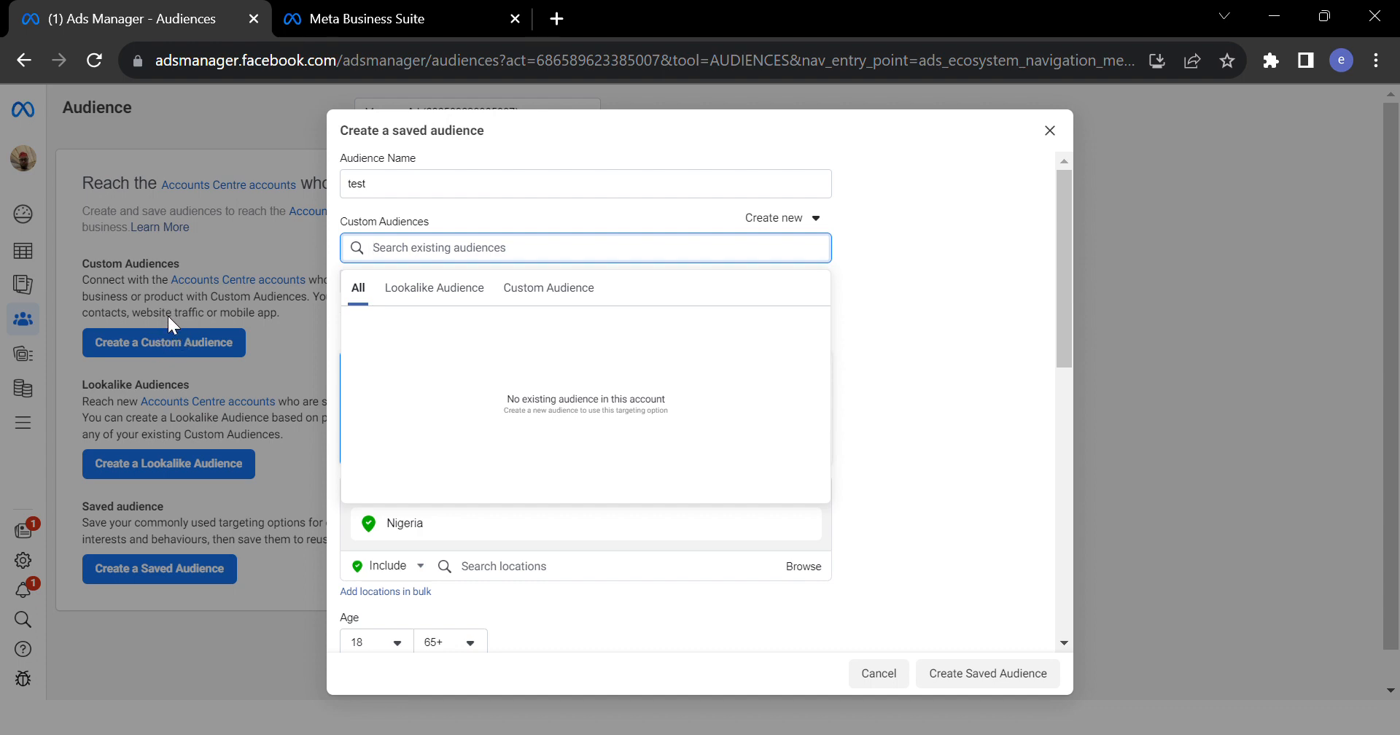
pyautogui.click(452, 293)
pyautogui.click(543, 292)
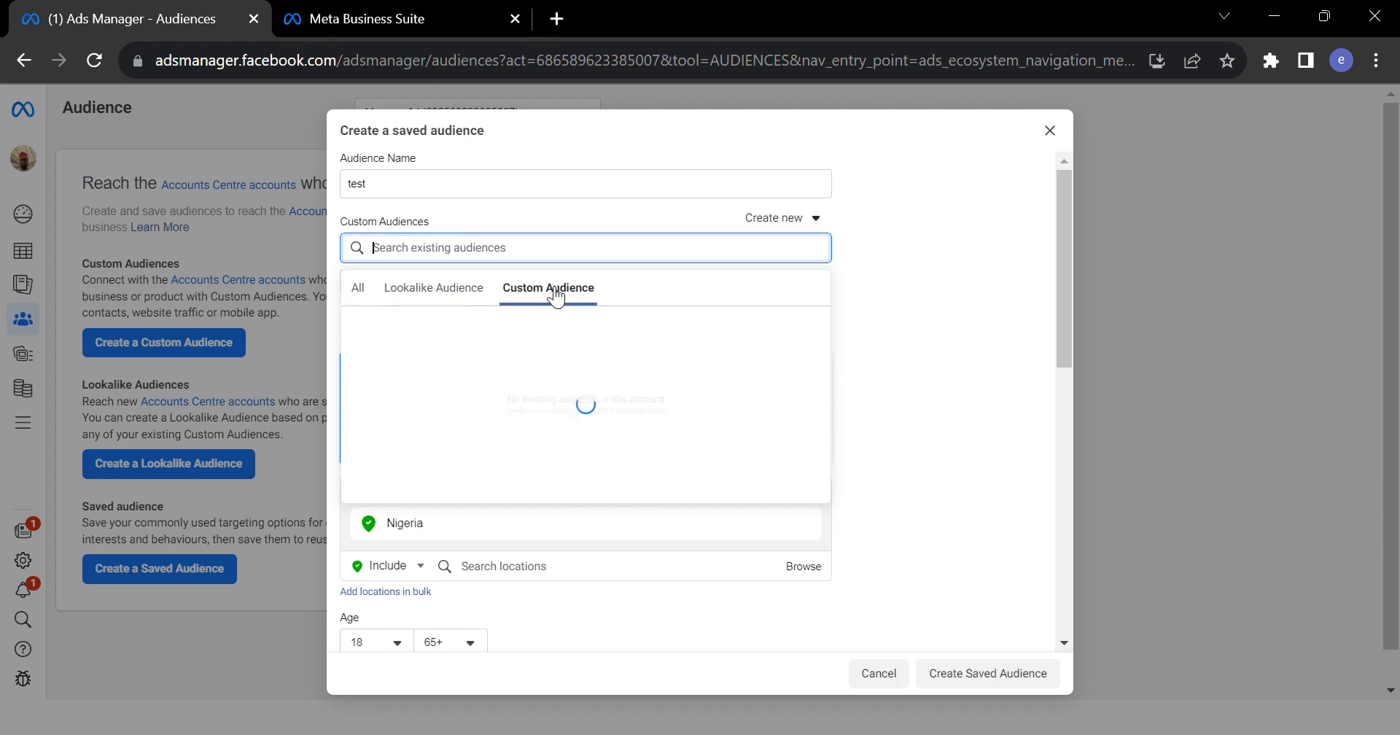
pyautogui.click(964, 292)
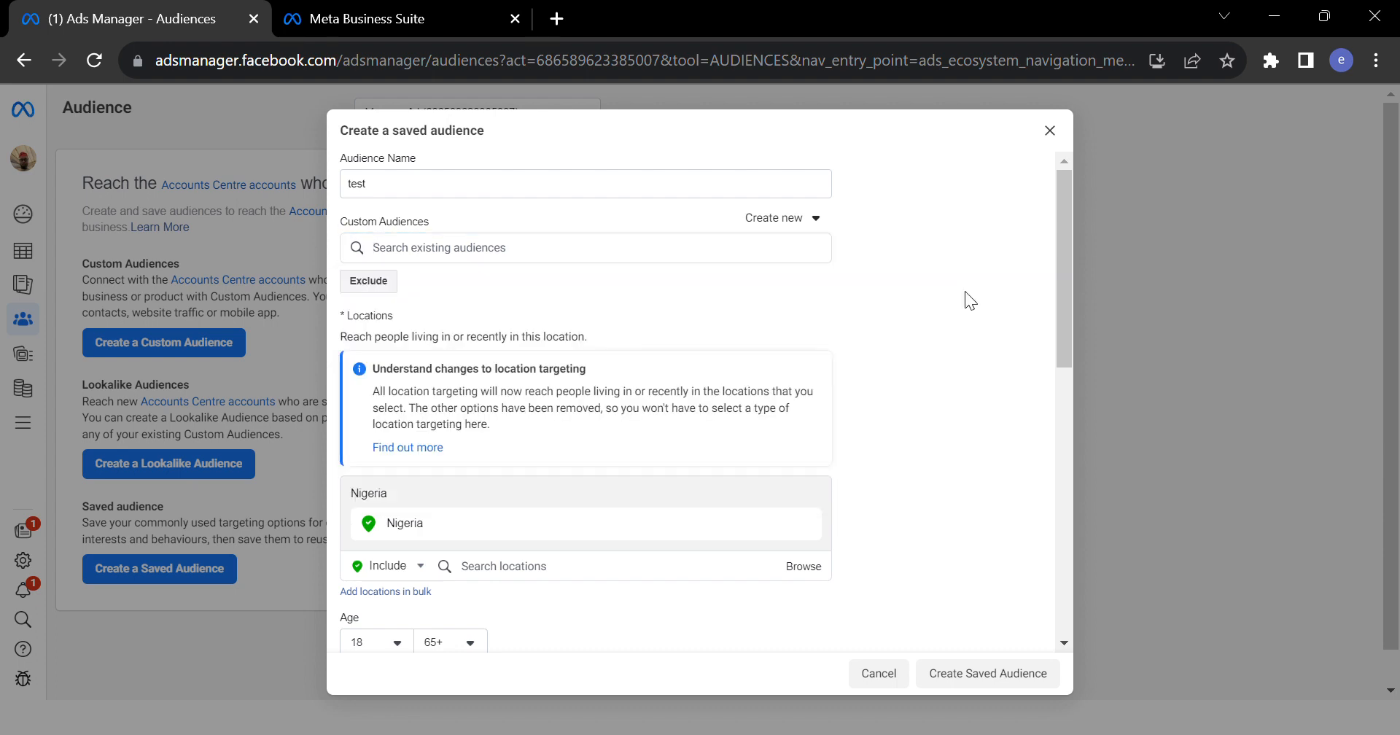
# Remove Nigeria from the saved audience's target locations.
pyautogui.moveTo(1061, 275); pyautogui.dragTo(1028, 335)
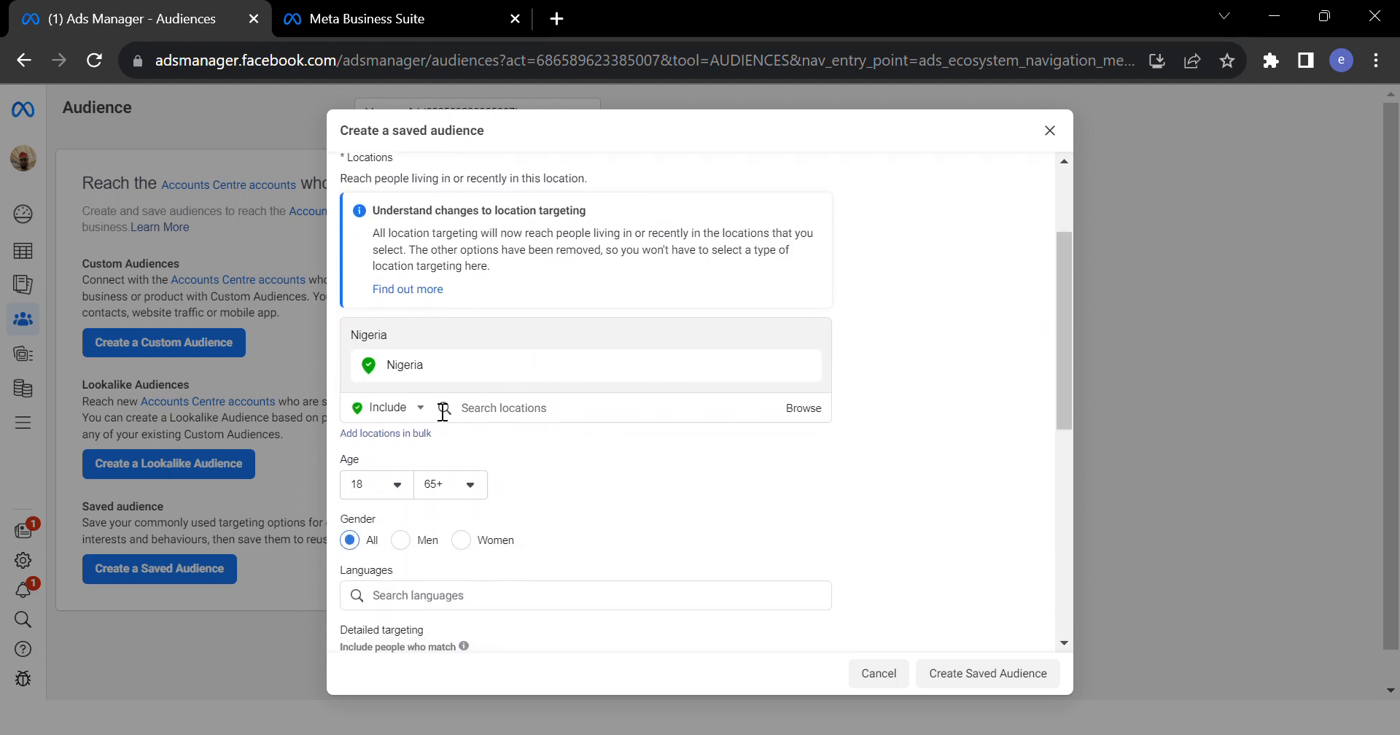
pyautogui.moveTo(806, 380)
pyautogui.click(805, 365)
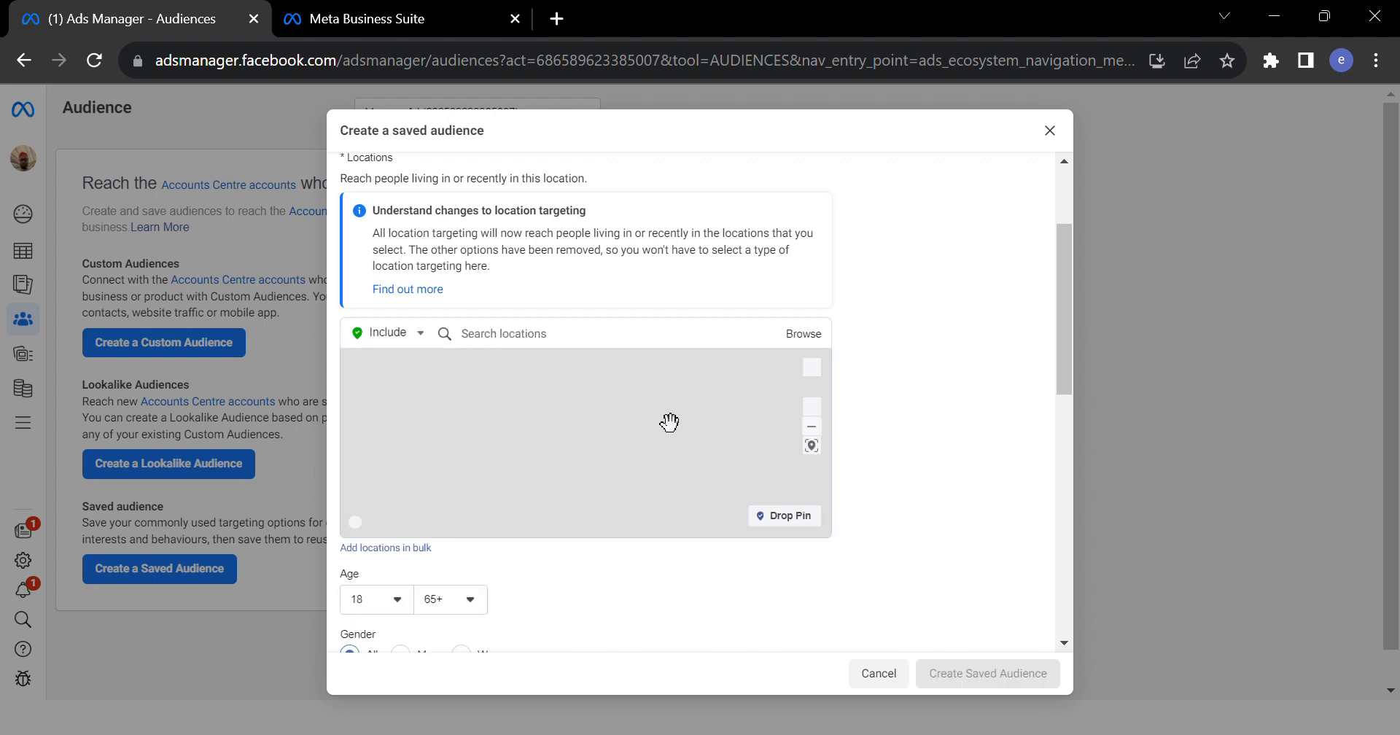
# Search the locations for "lagos state" and include the county Lagos, Nigeria.
pyautogui.click(576, 346)
pyautogui.write('lagos')
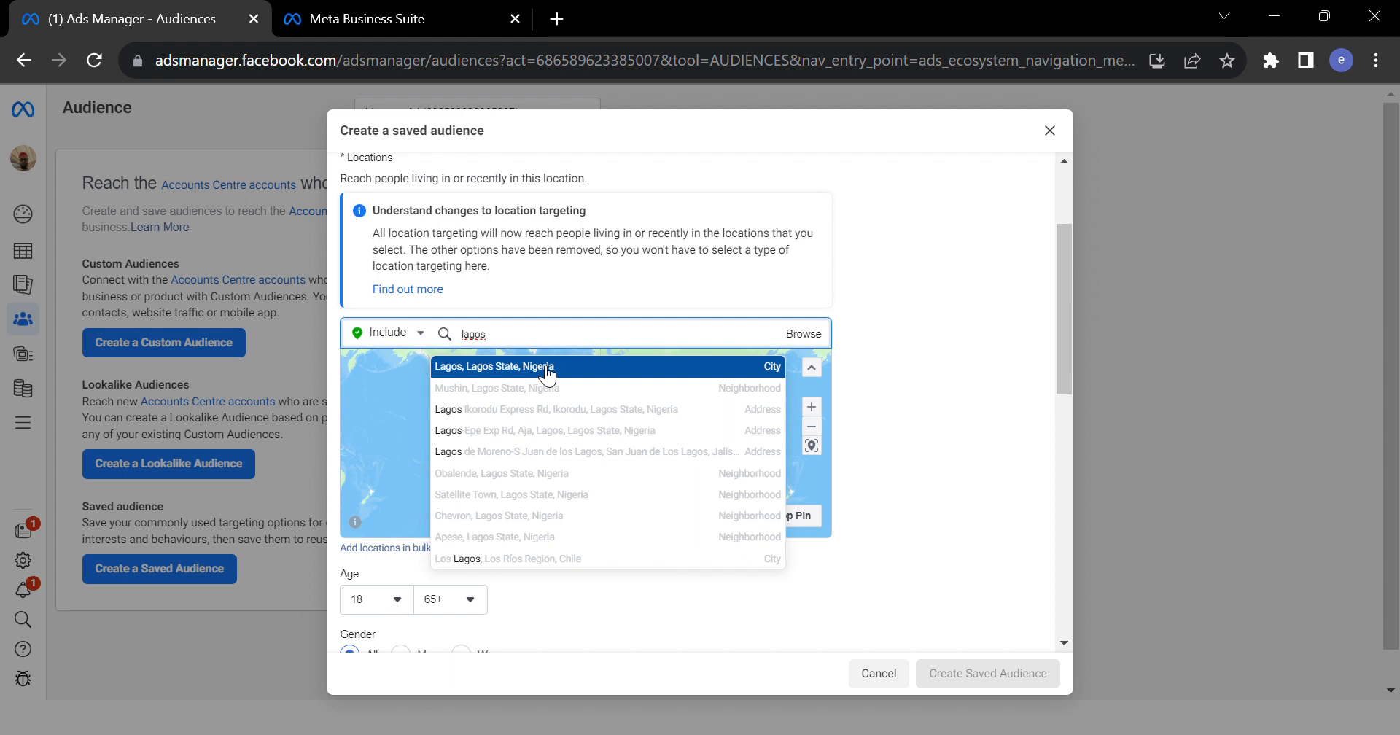
pyautogui.write('stat')
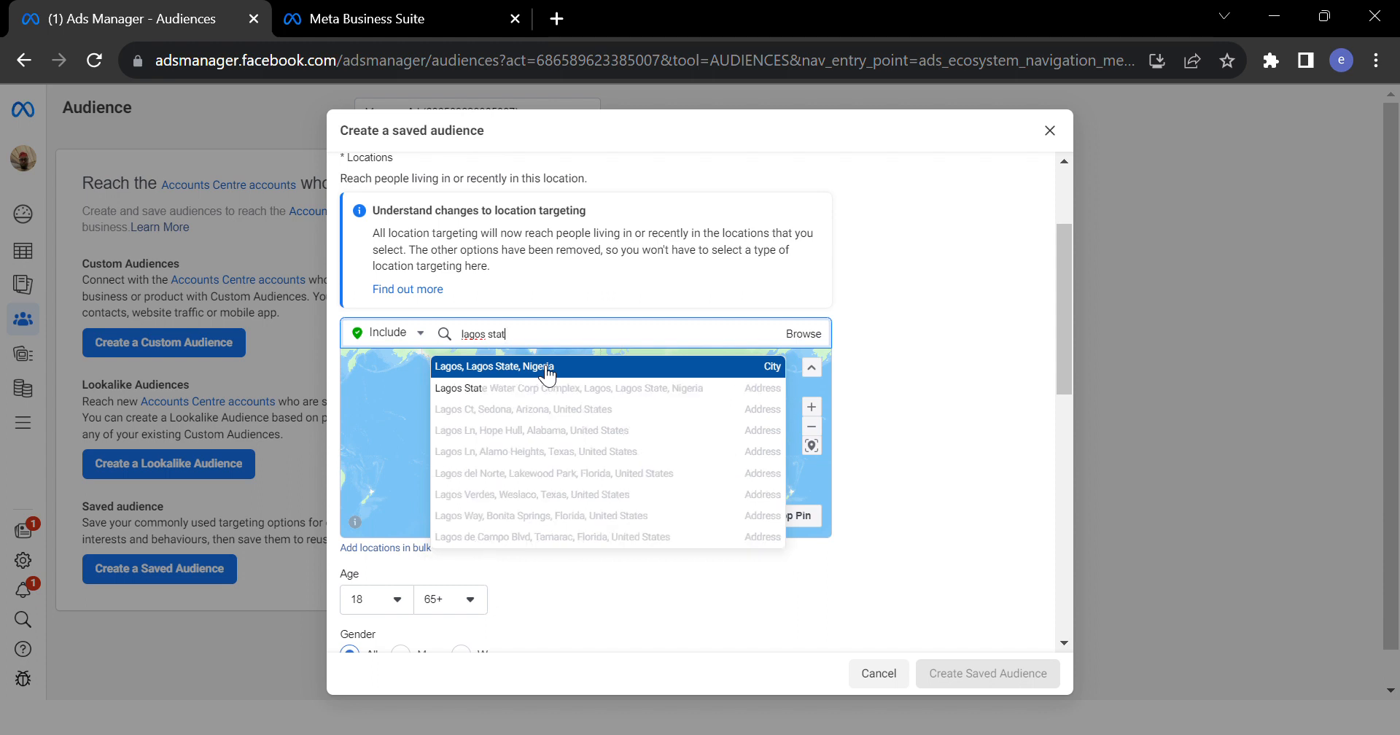
pyautogui.write('ye')
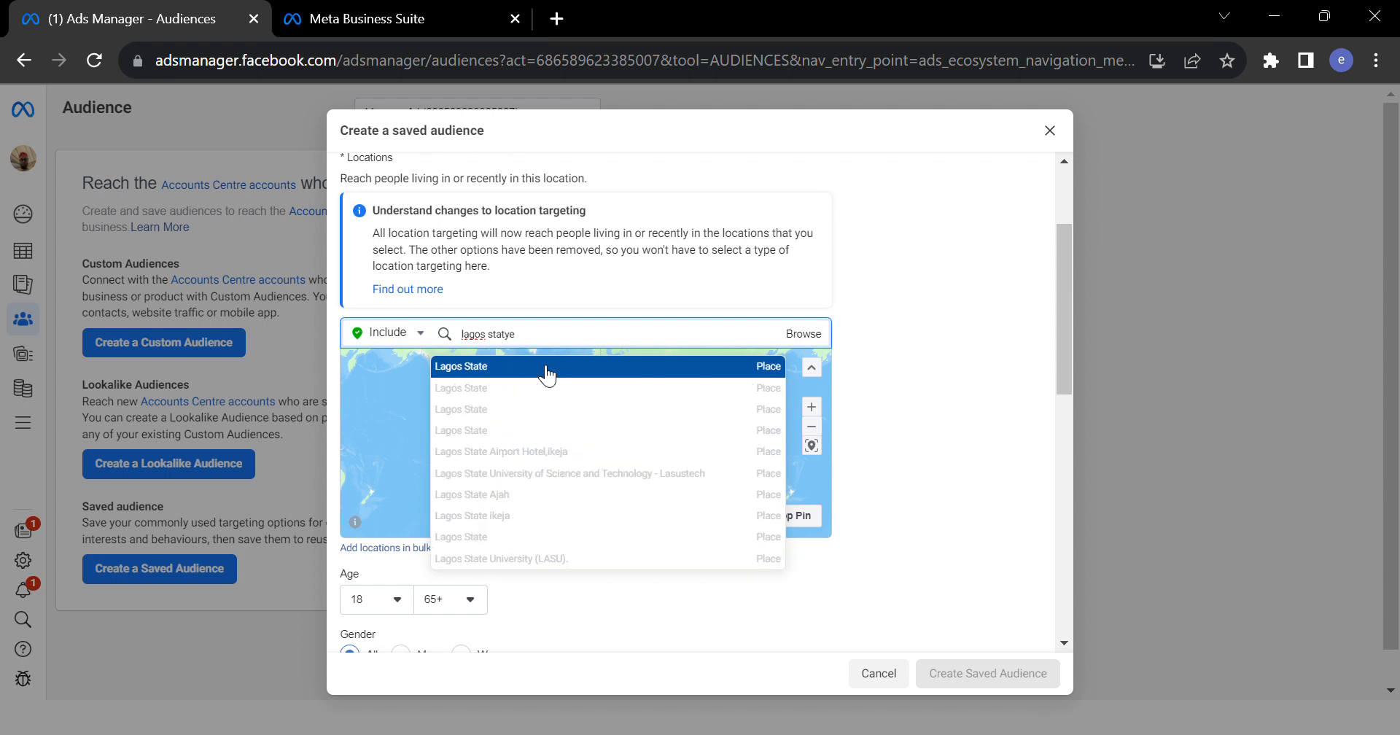
pyautogui.press('BackSpace')
pyautogui.press('BackSpace')
pyautogui.write('e')
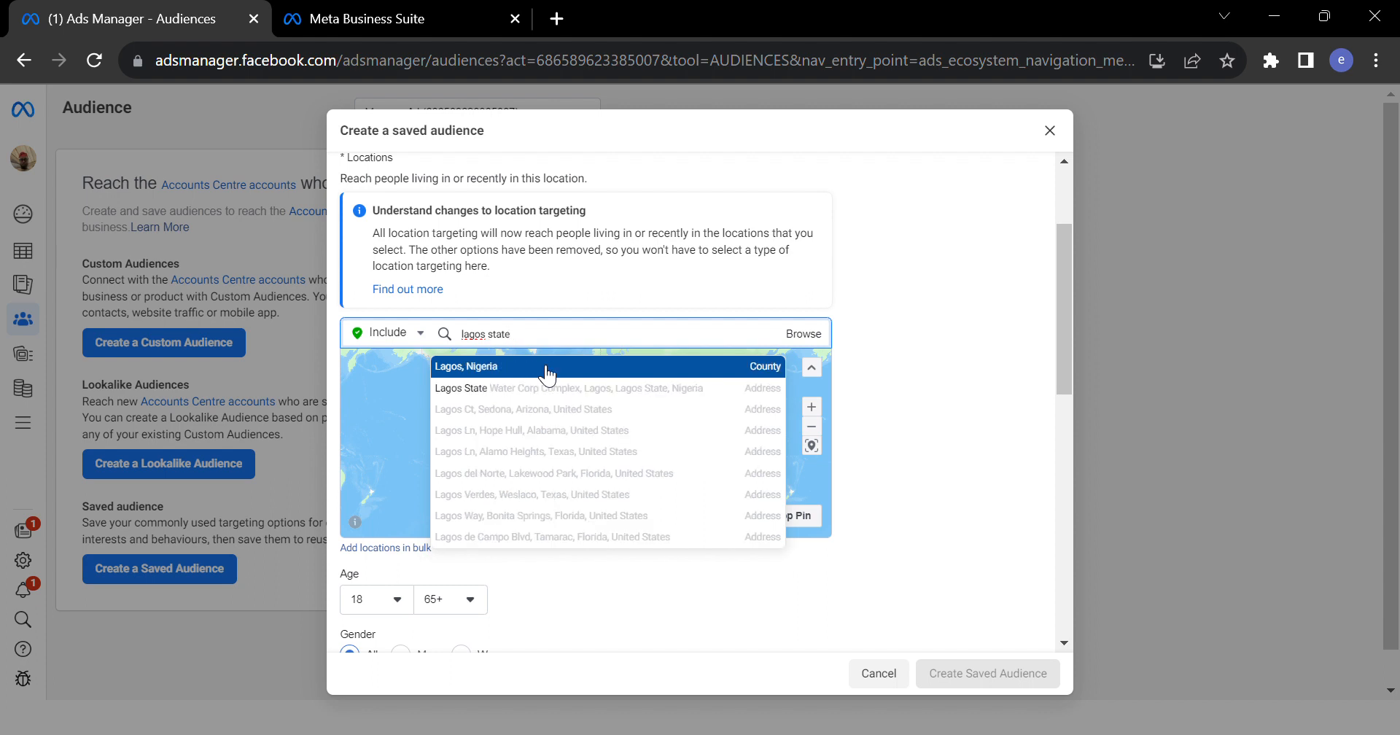
pyautogui.click(695, 366)
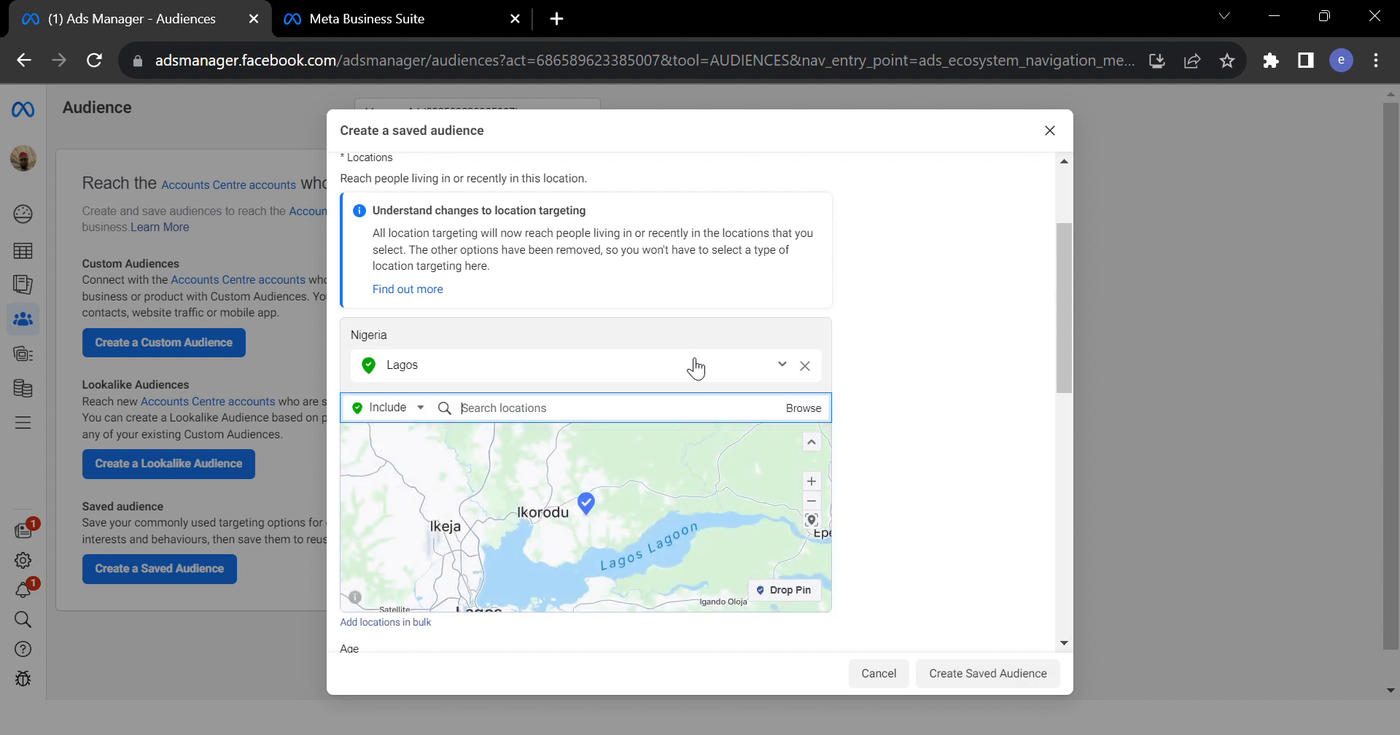
# Zoom the location map out around Lagos, and remove the Lagos county from the target locations.
pyautogui.scroll(-3, 776, 565)
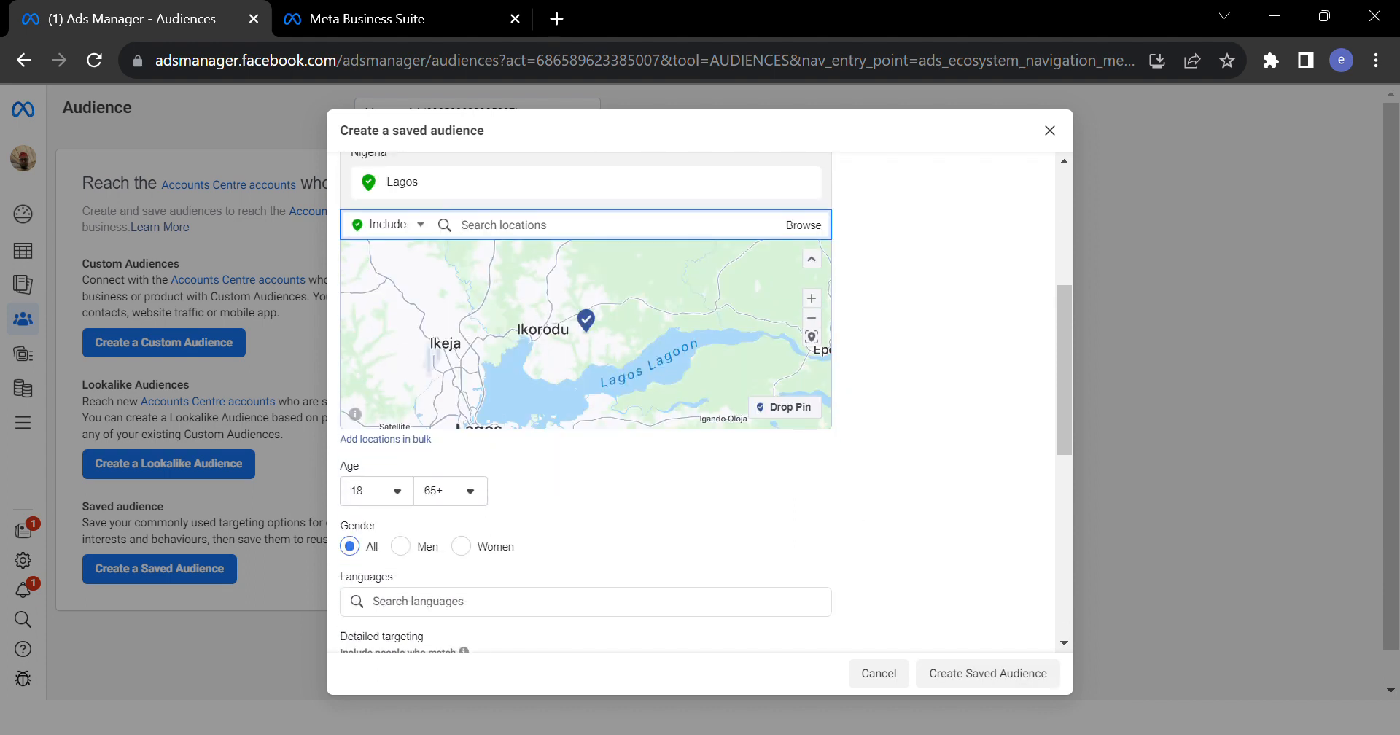
pyautogui.click(819, 317)
pyautogui.click(811, 315)
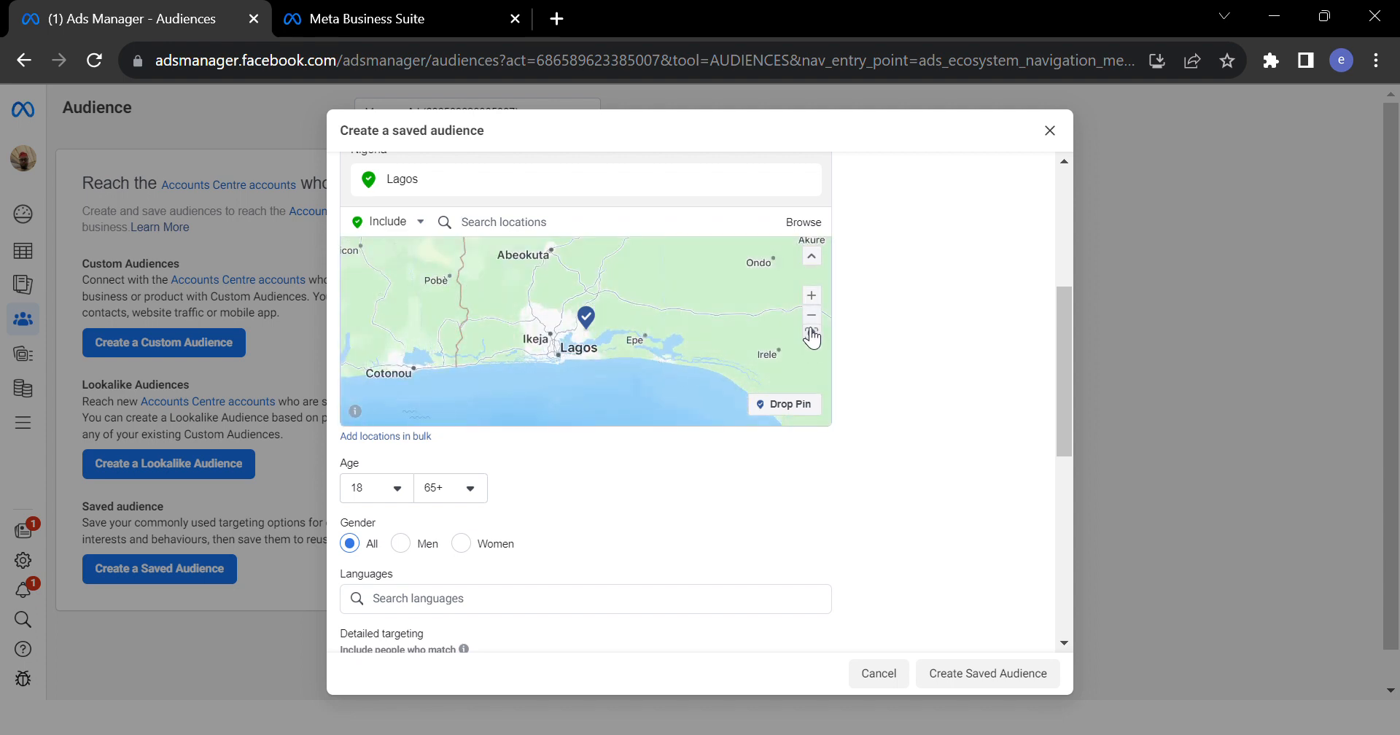
pyautogui.moveTo(516, 187)
pyautogui.click(805, 179)
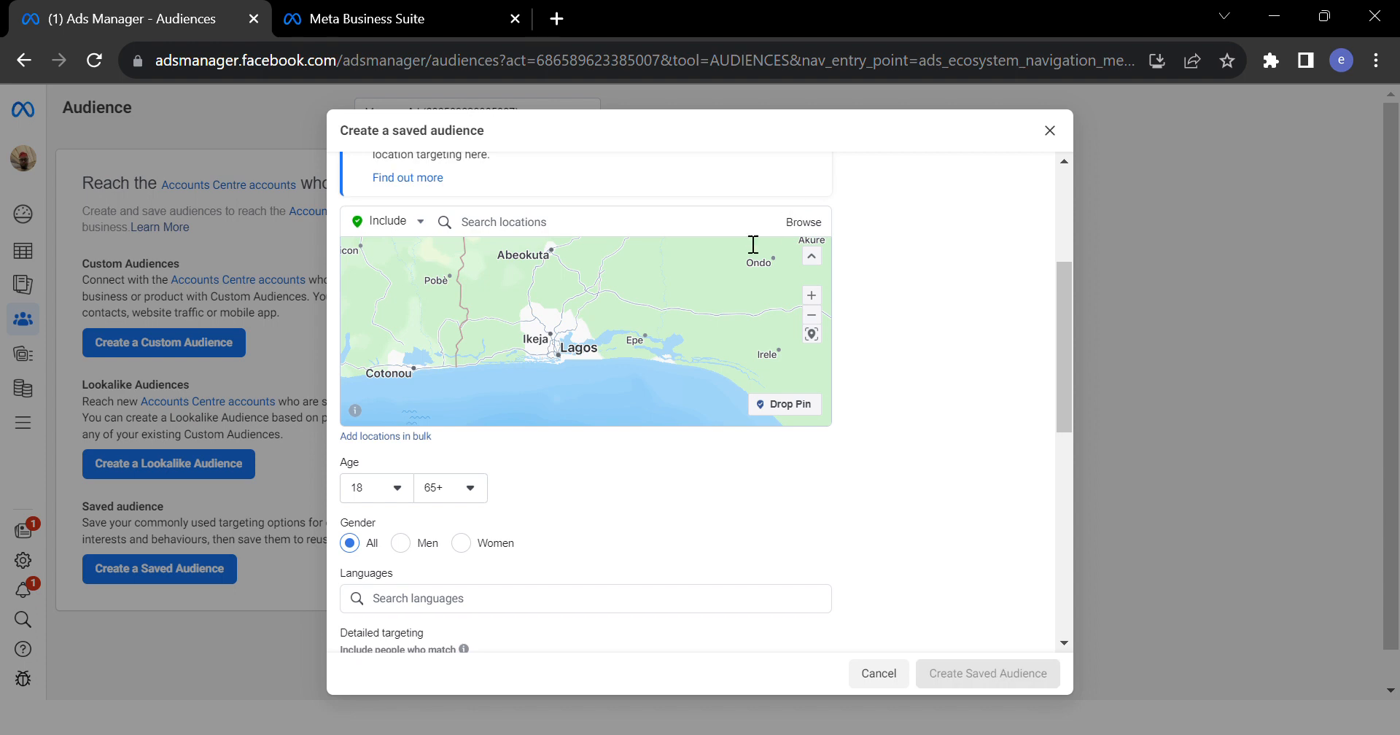
# Search the locations for "Lagos Nigeria" and include the city Lagos, Lagos State.
pyautogui.click(606, 247)
pyautogui.write('Lagos')
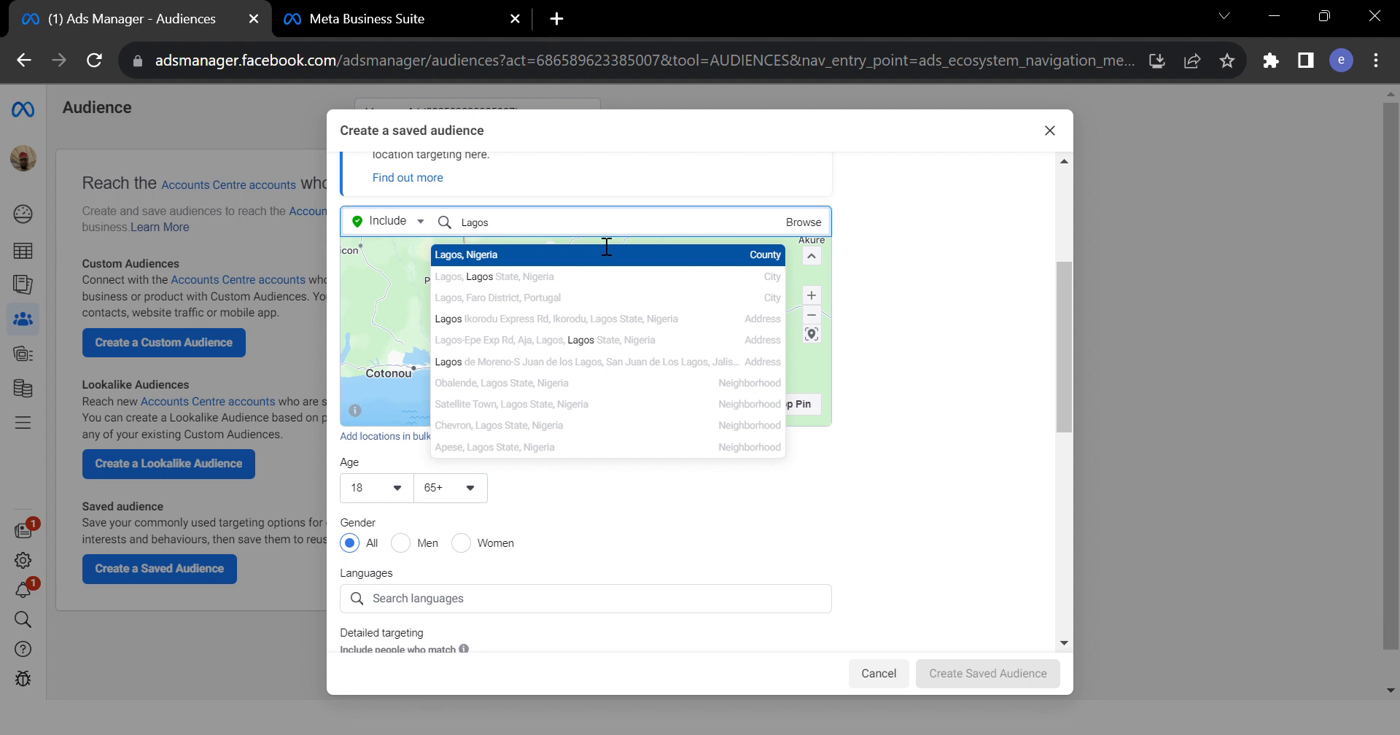
pyautogui.write('Niger')
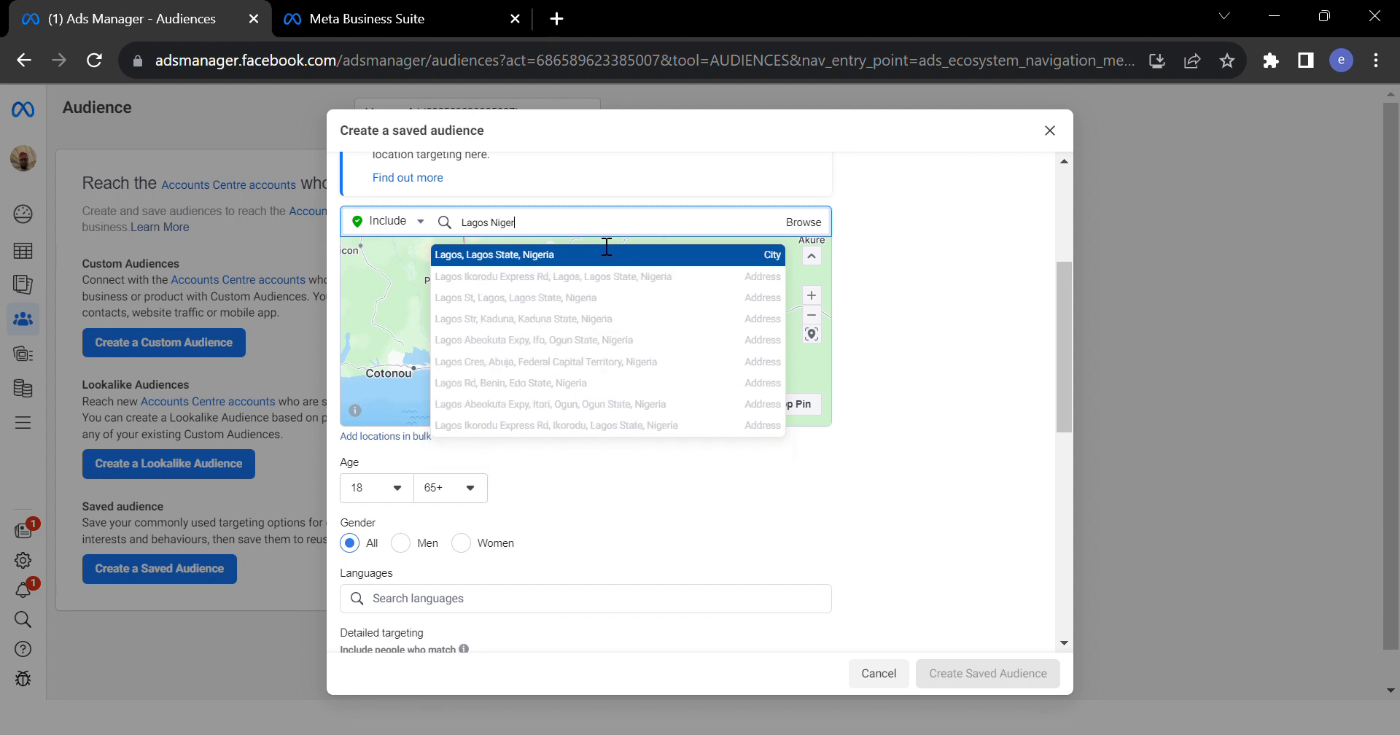
pyautogui.write('ia')
pyautogui.click(606, 258)
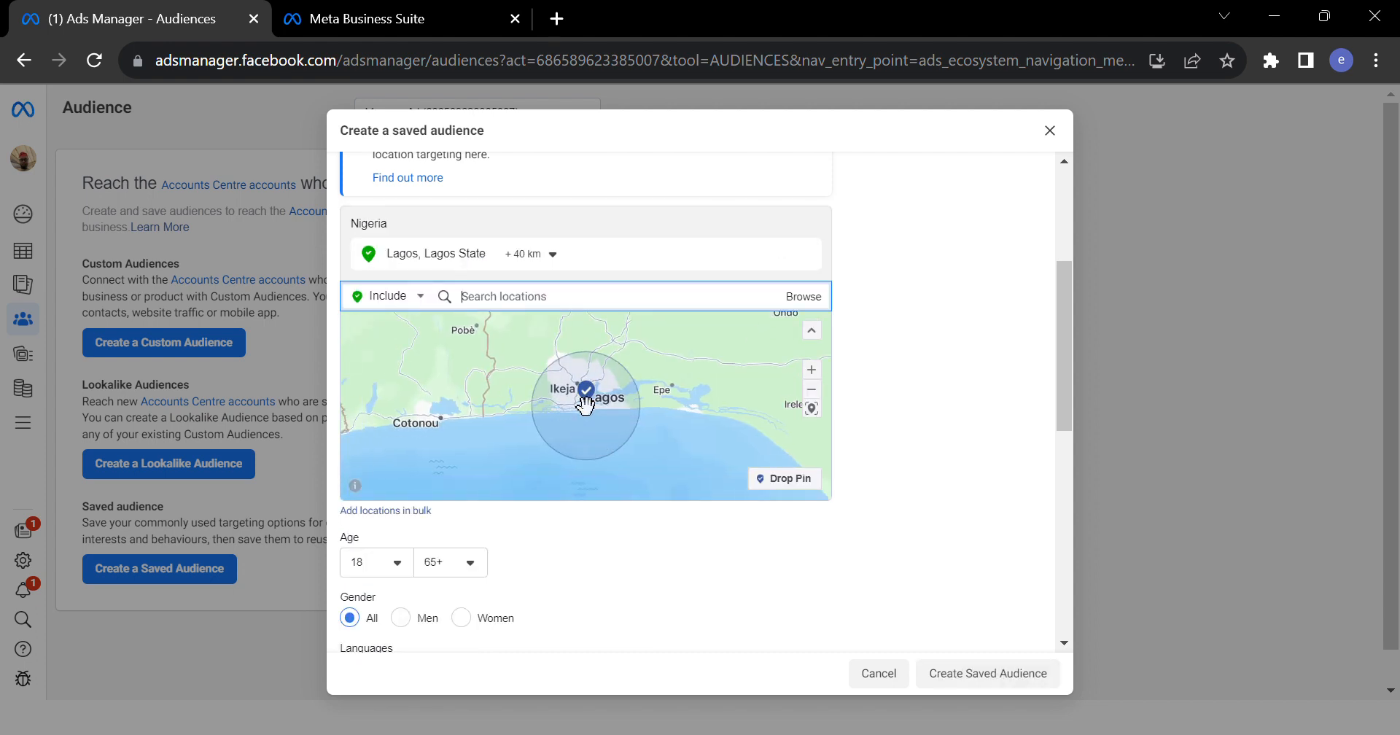
# Try adding the county Lagos, Nigeria alongside the Lagos city location, and undo that location change.
pyautogui.write('Lagos')
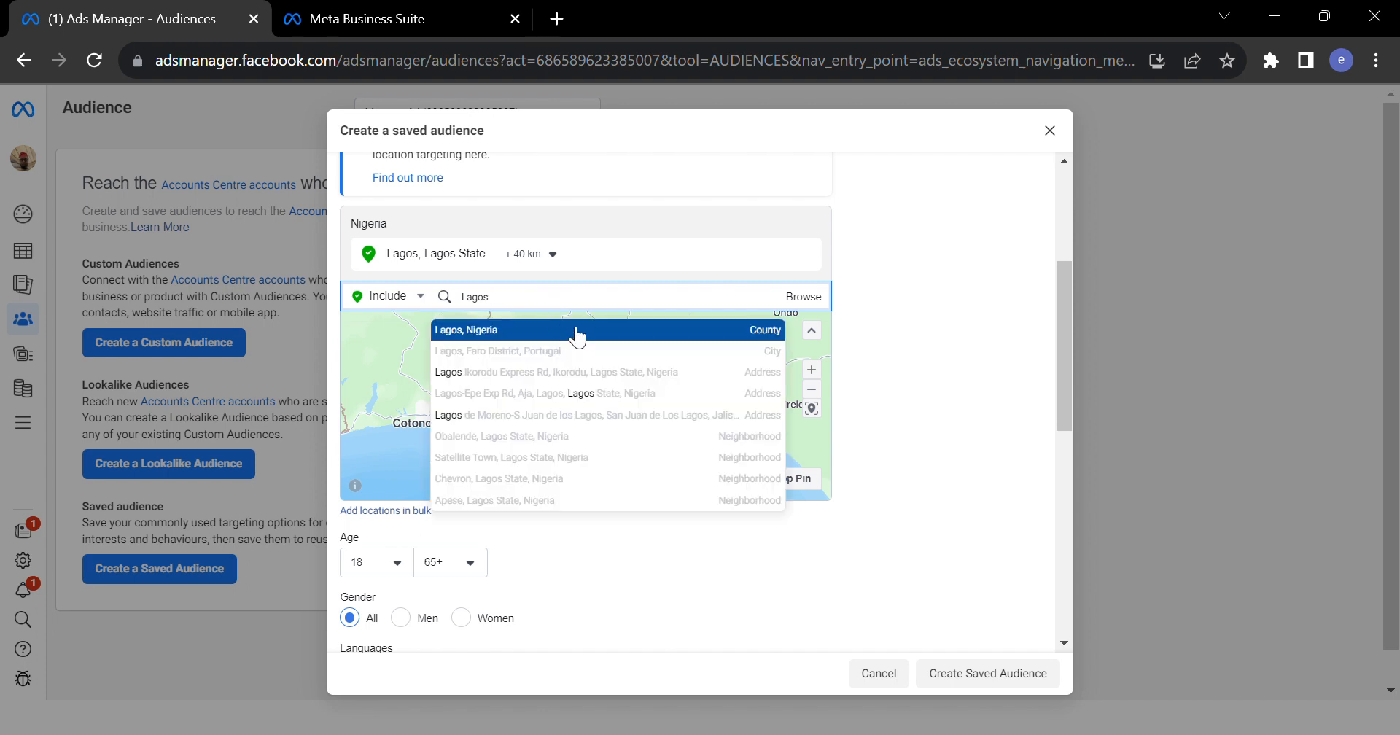
pyautogui.click(577, 333)
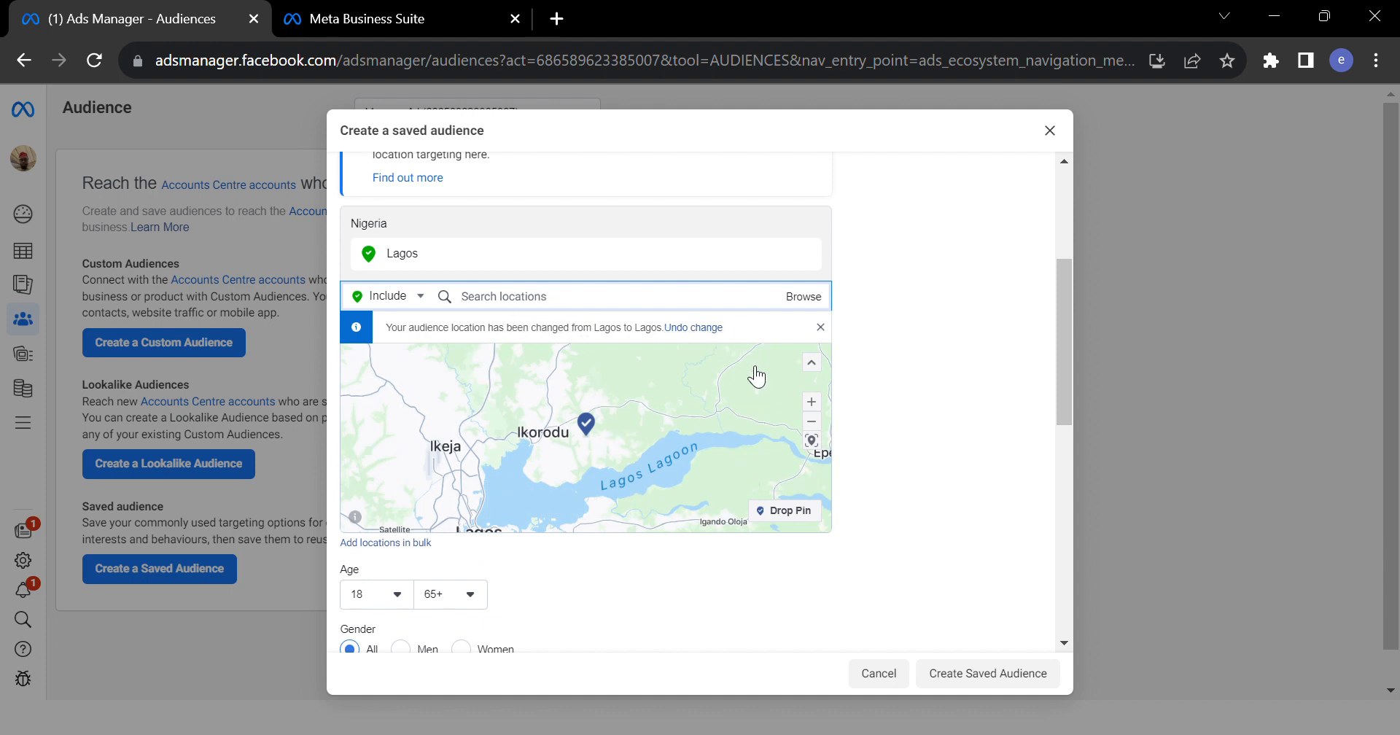
pyautogui.click(702, 342)
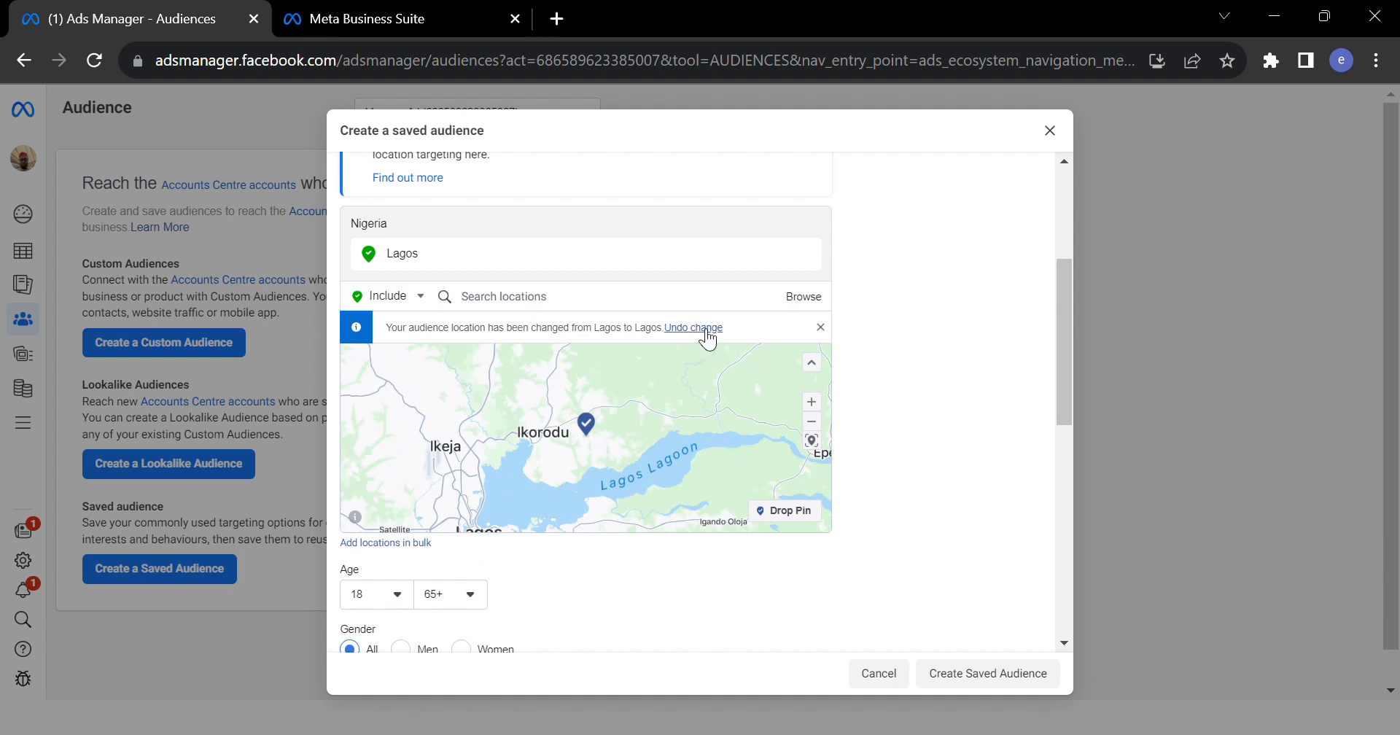
pyautogui.click(705, 330)
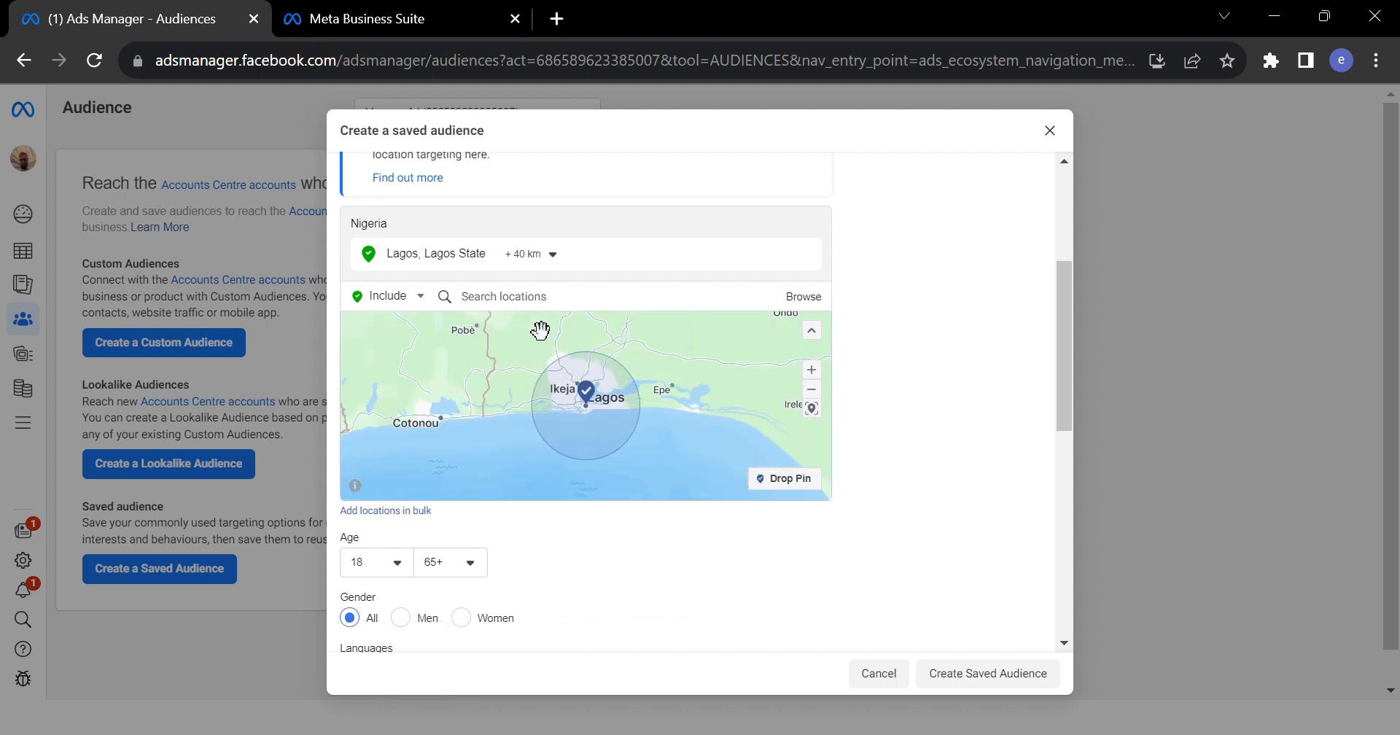
# Include the county Ogun, Nigeria and the city Ikeja, Lagos State in the target locations.
pyautogui.click(524, 305)
pyautogui.write('ogun')
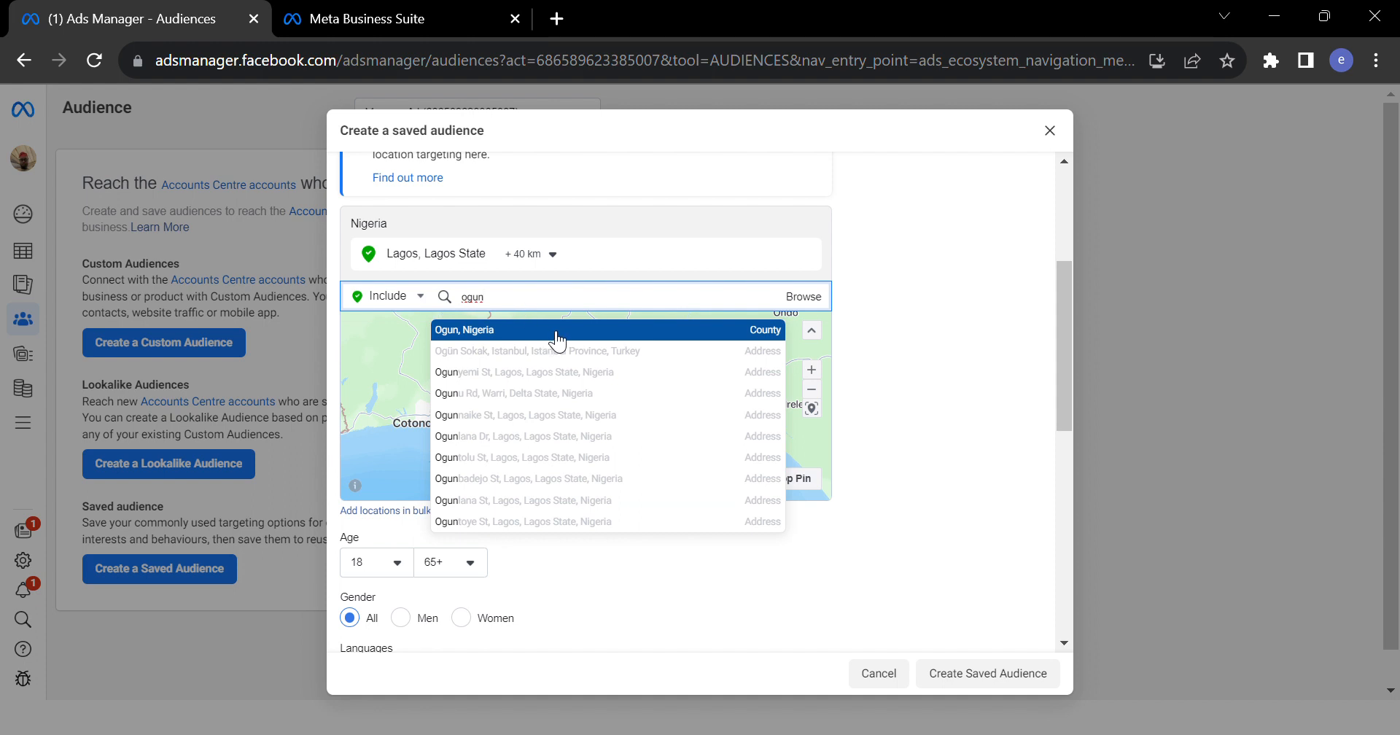
pyautogui.click(558, 331)
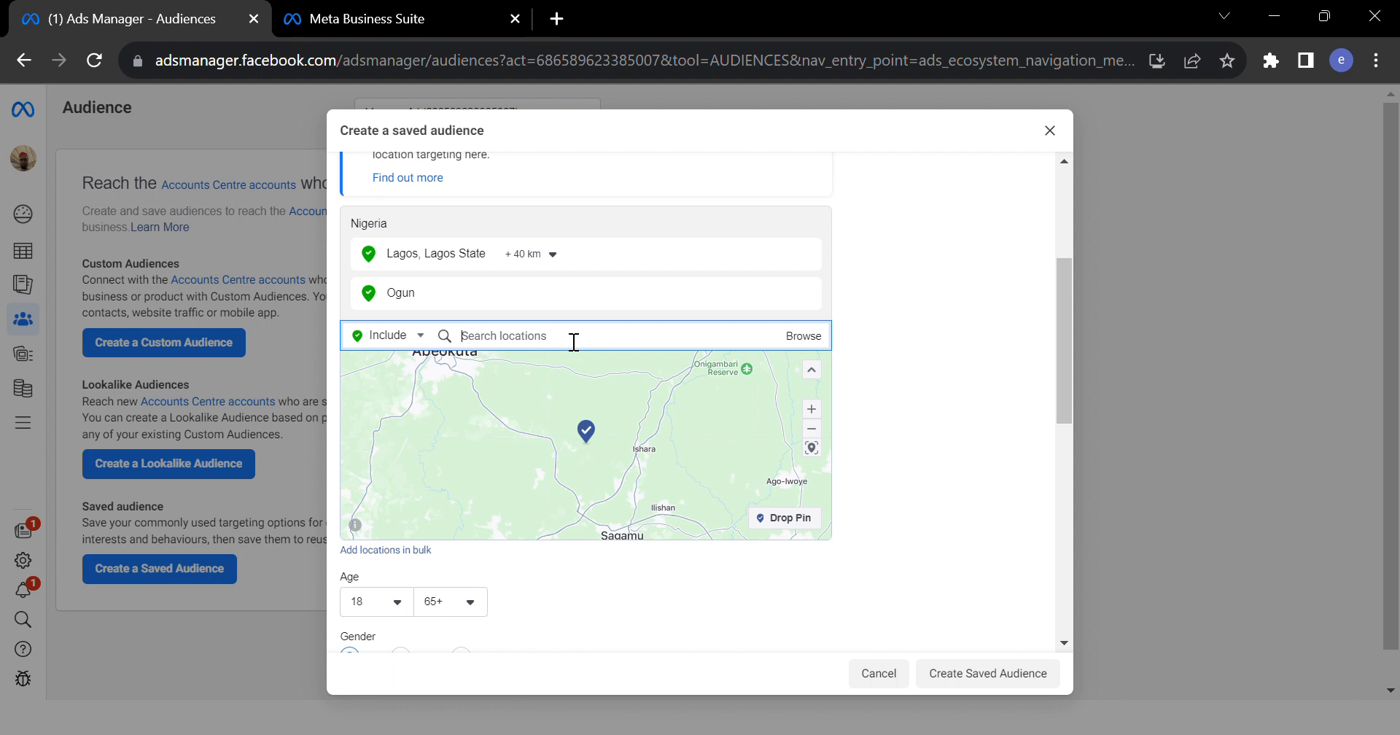
pyautogui.write('Ikeja')
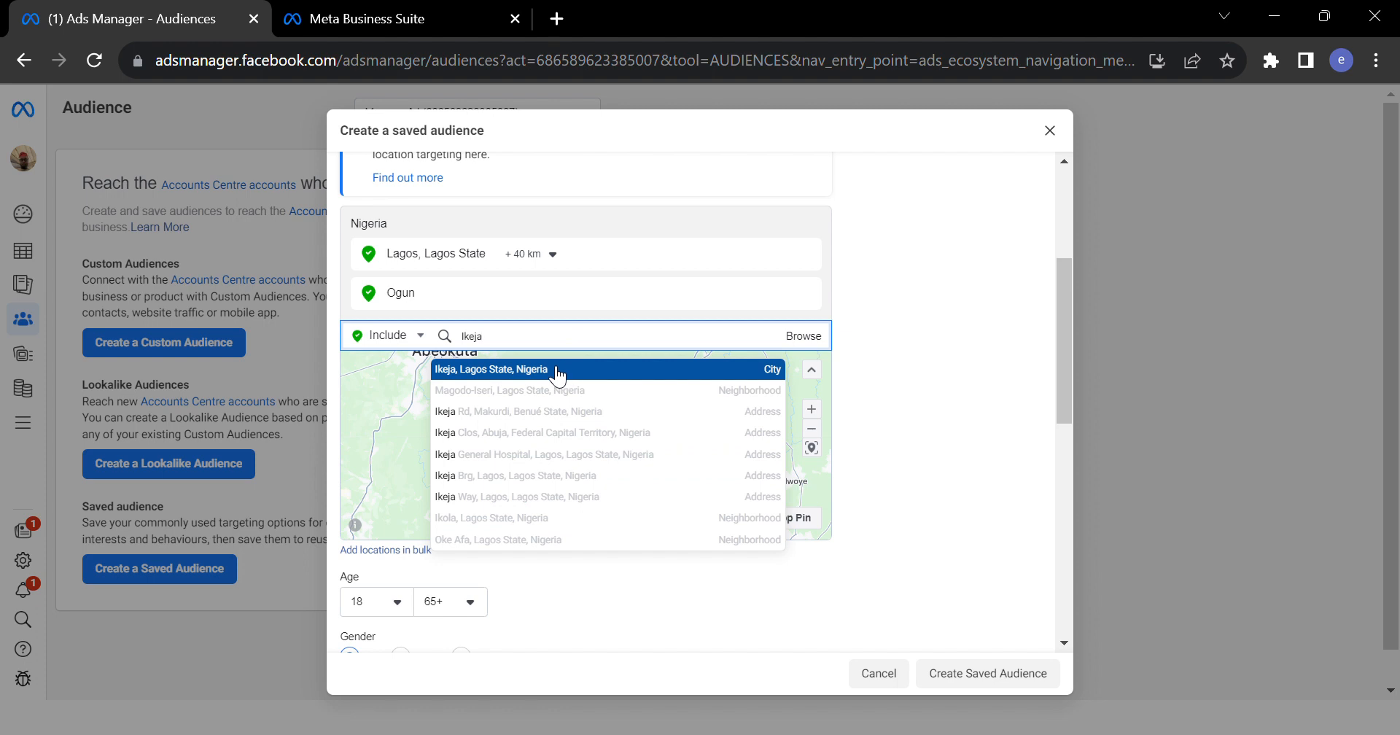
pyautogui.click(560, 373)
# Include the city Abuja, Federal Capital Territory in the target locations.
pyautogui.write('A')
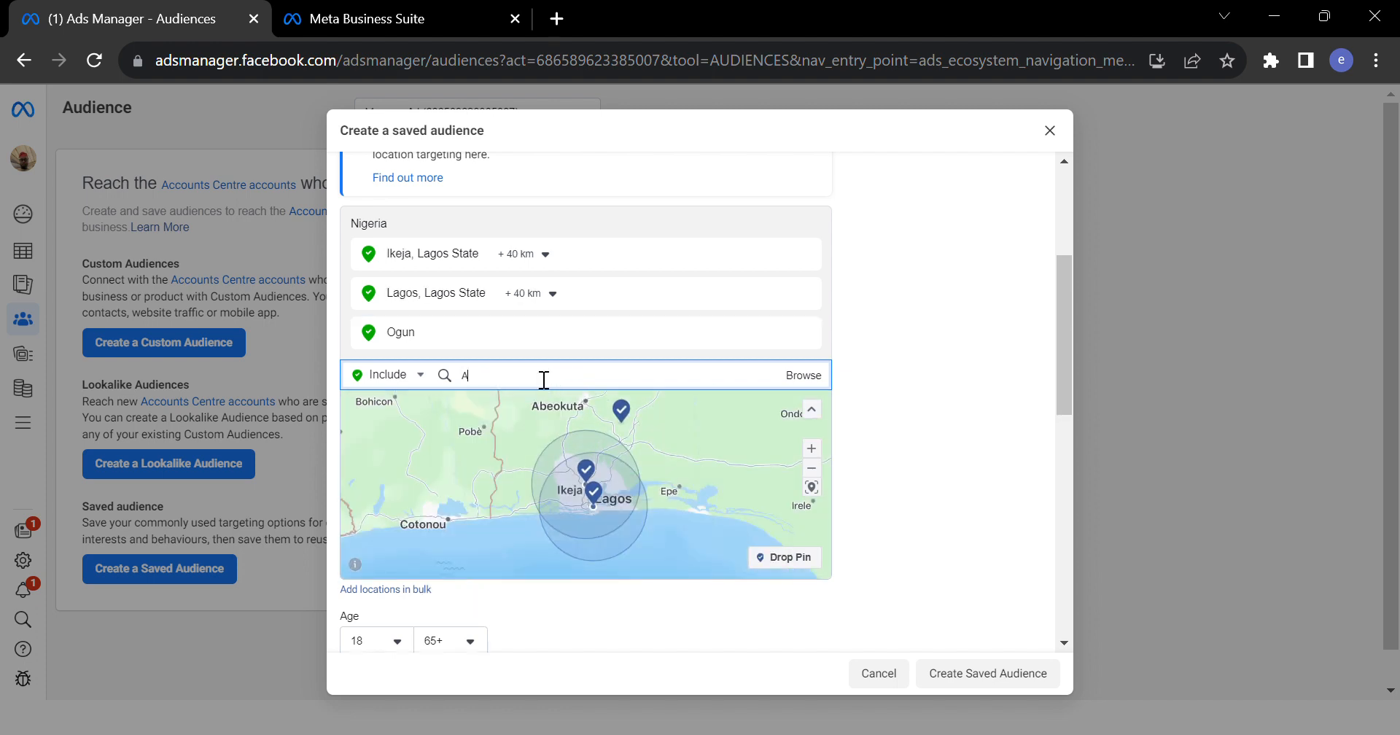
pyautogui.write('buja')
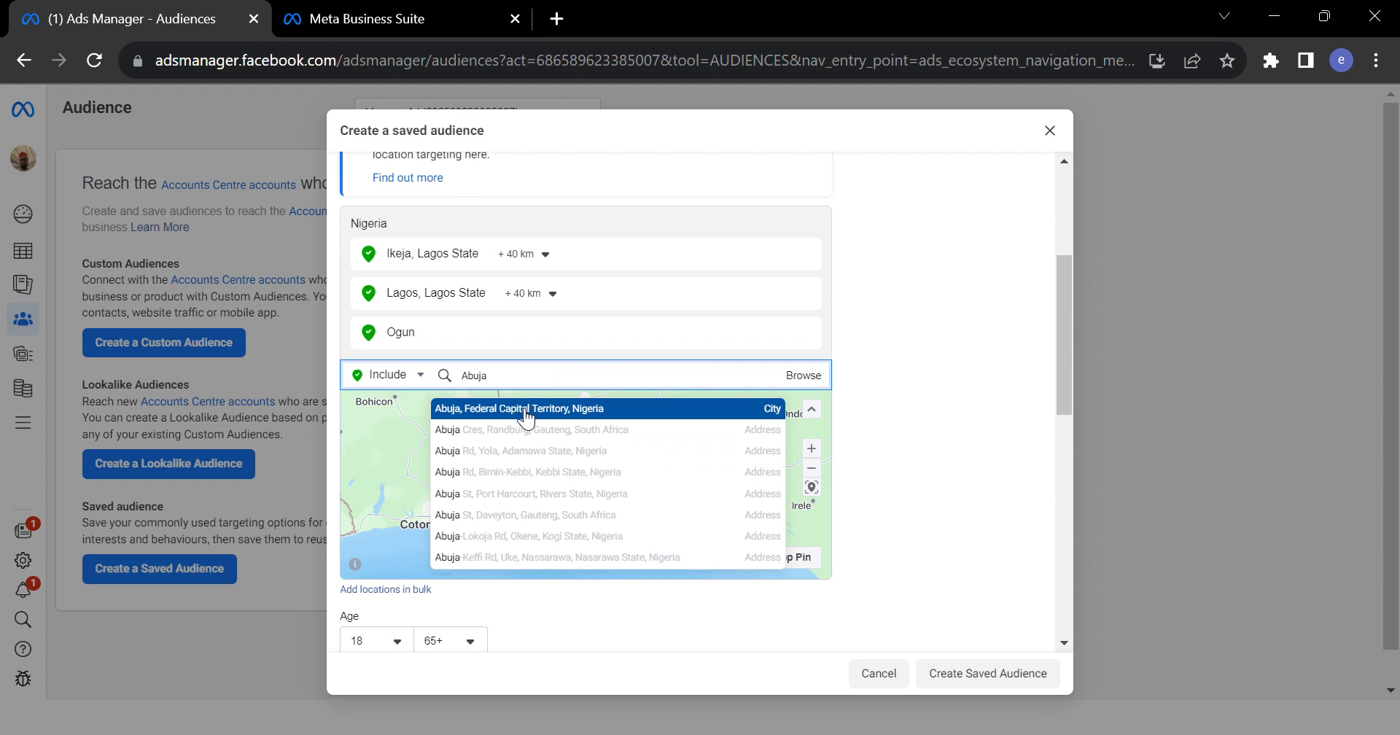
pyautogui.click(530, 410)
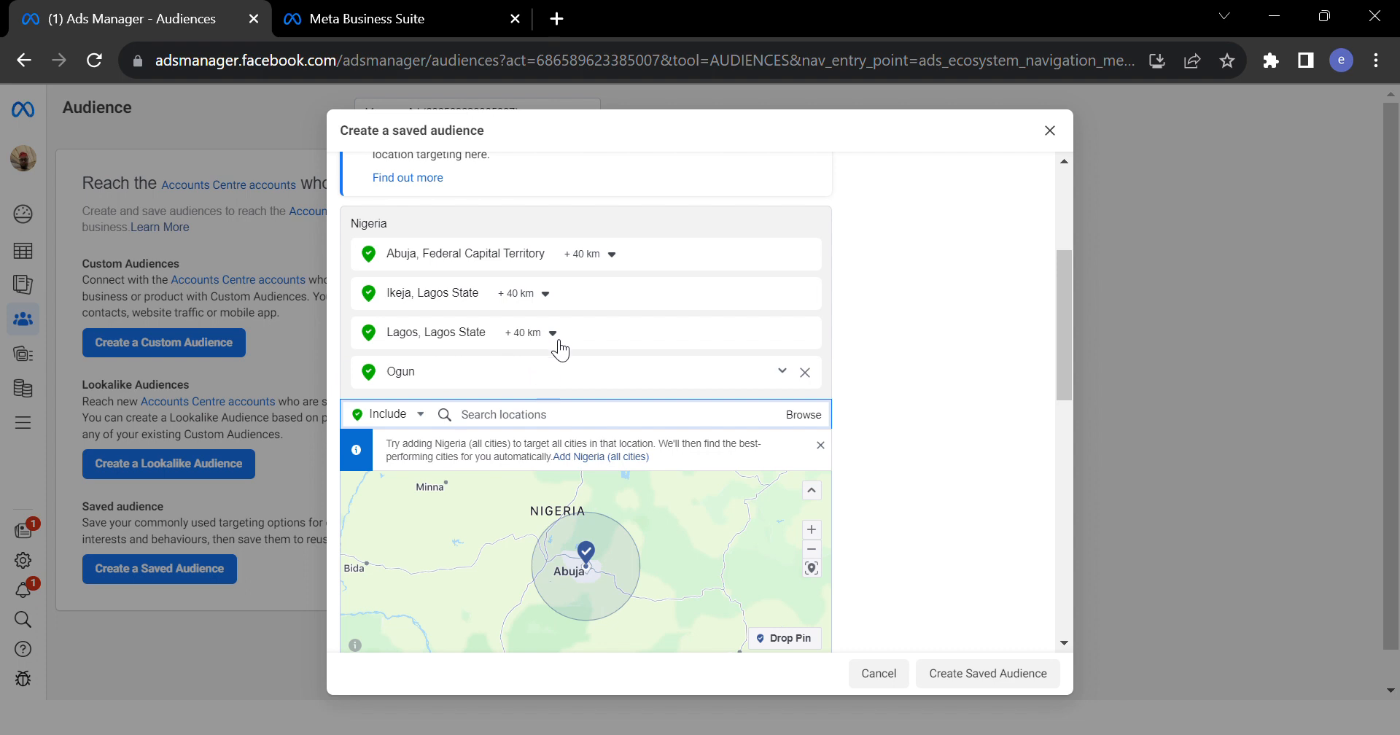
# Set the targeting radius around Abuja, Federal Capital Territory to 53 km.
pyautogui.click(622, 258)
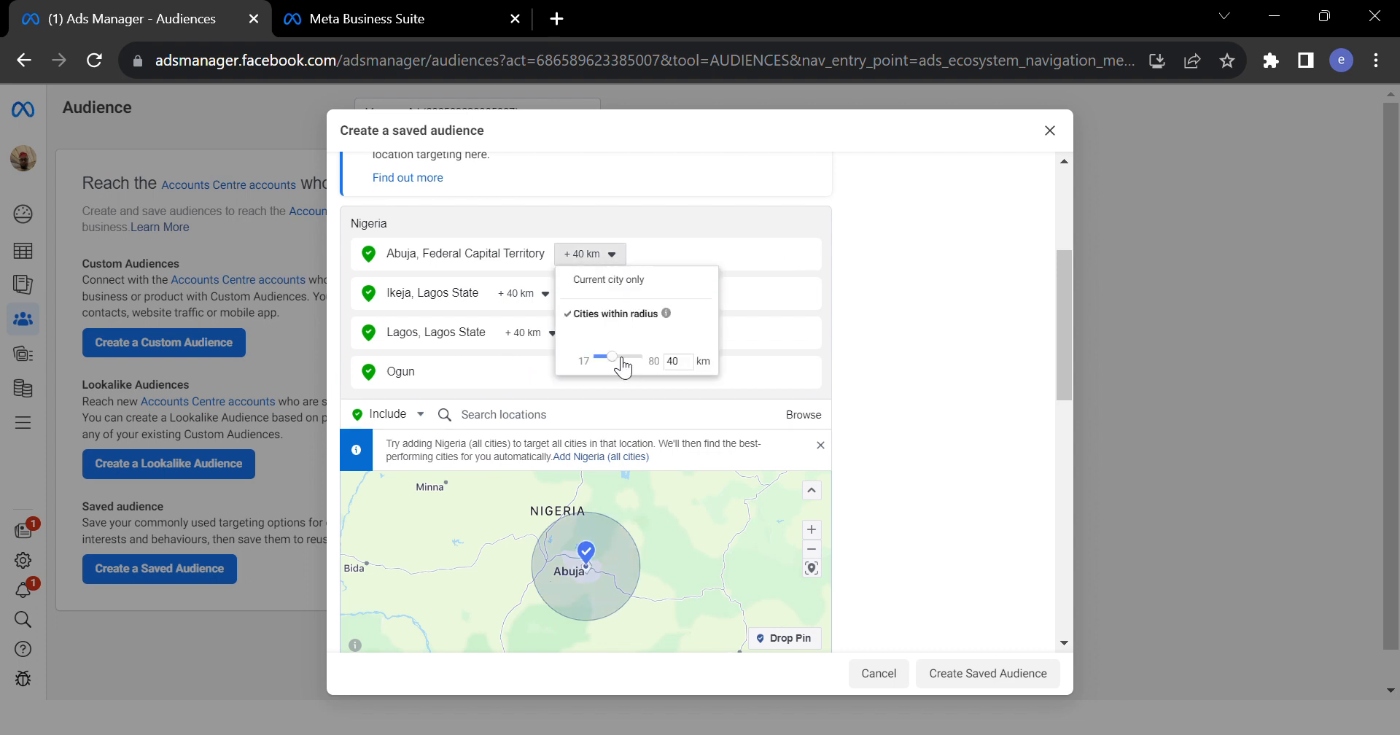
pyautogui.moveTo(619, 357); pyautogui.dragTo(638, 367)
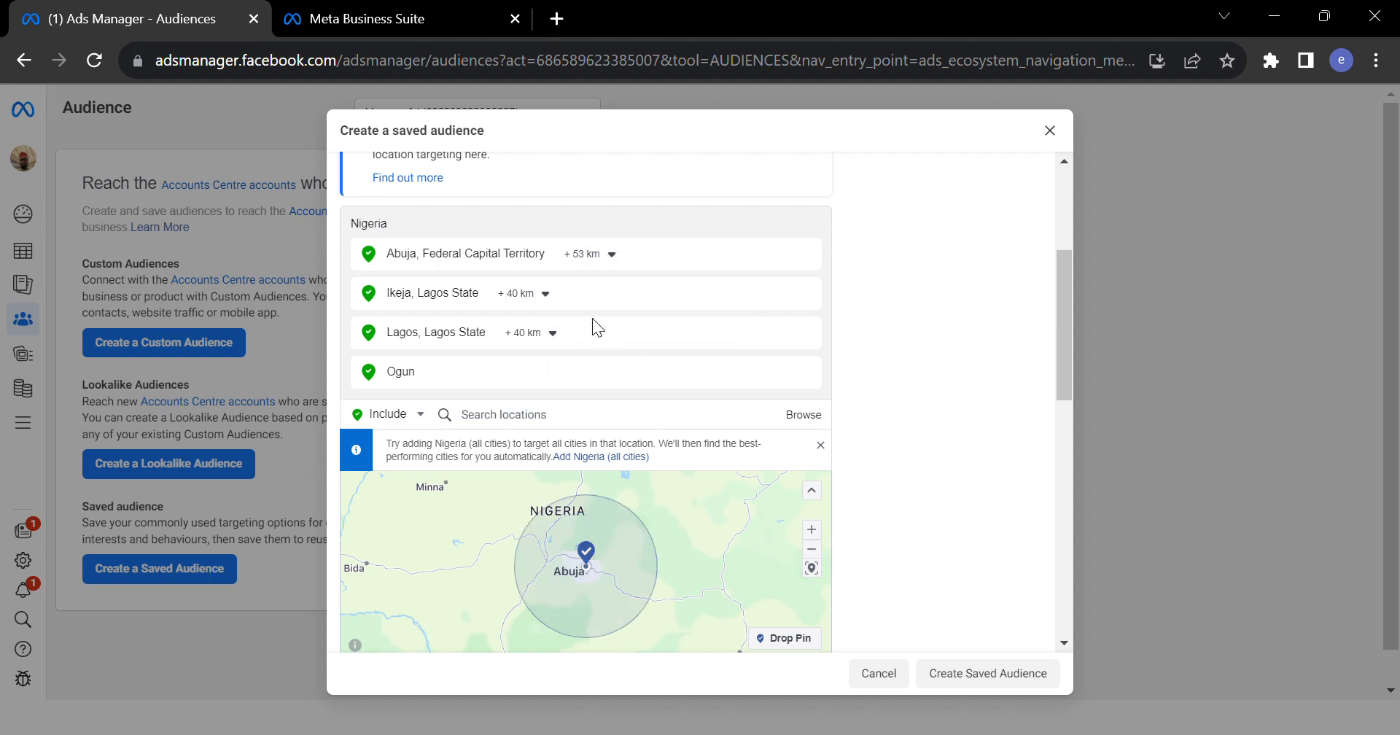
pyautogui.click(613, 256)
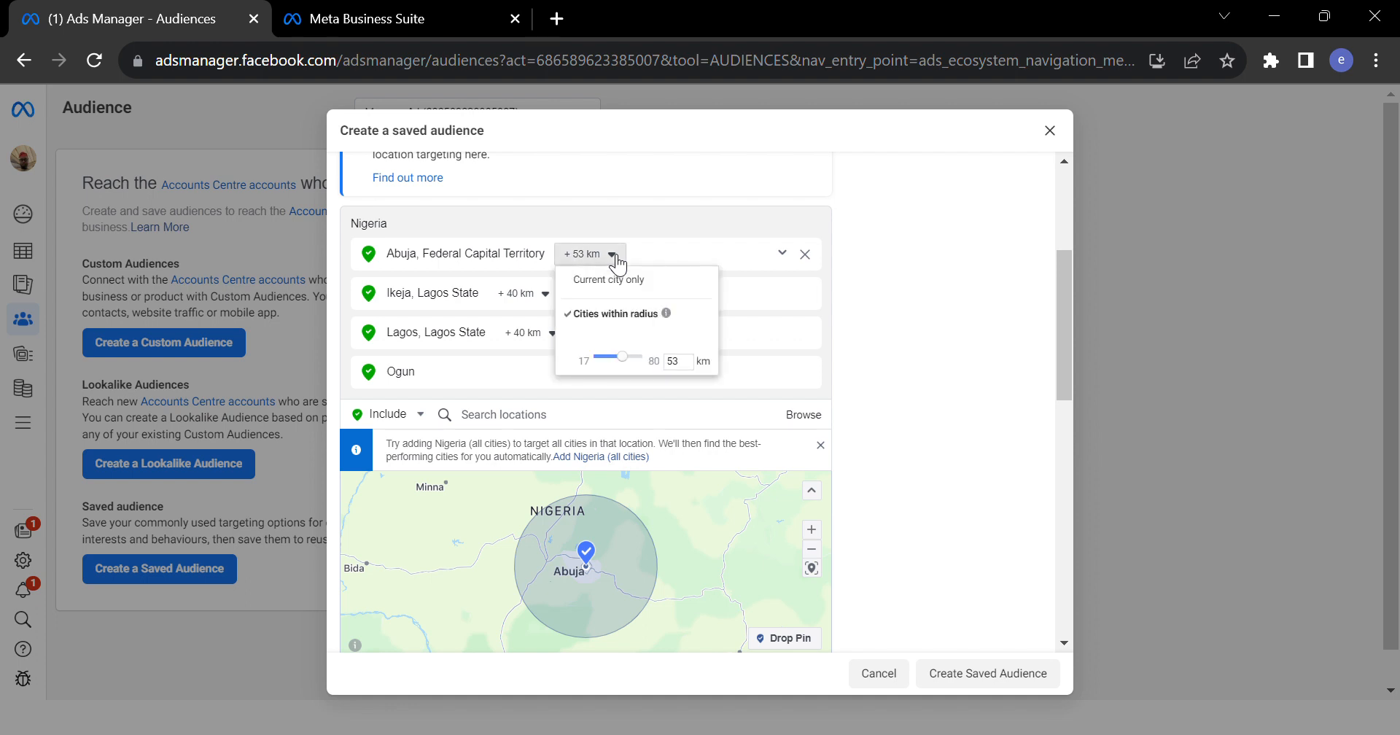
# Search the locations for "minna" and include the city Minna, Niger State, Nigeria.
pyautogui.click(500, 416)
pyautogui.write('minna')
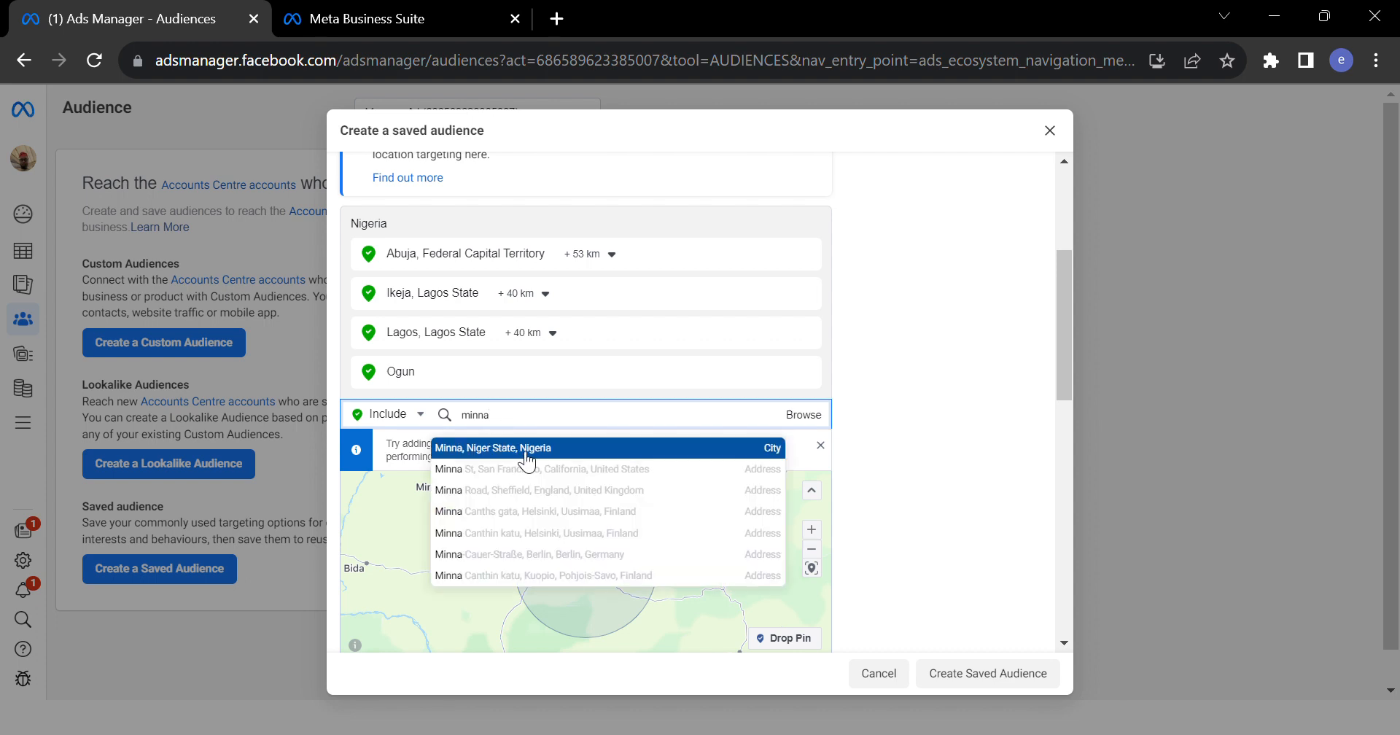
pyautogui.click(533, 450)
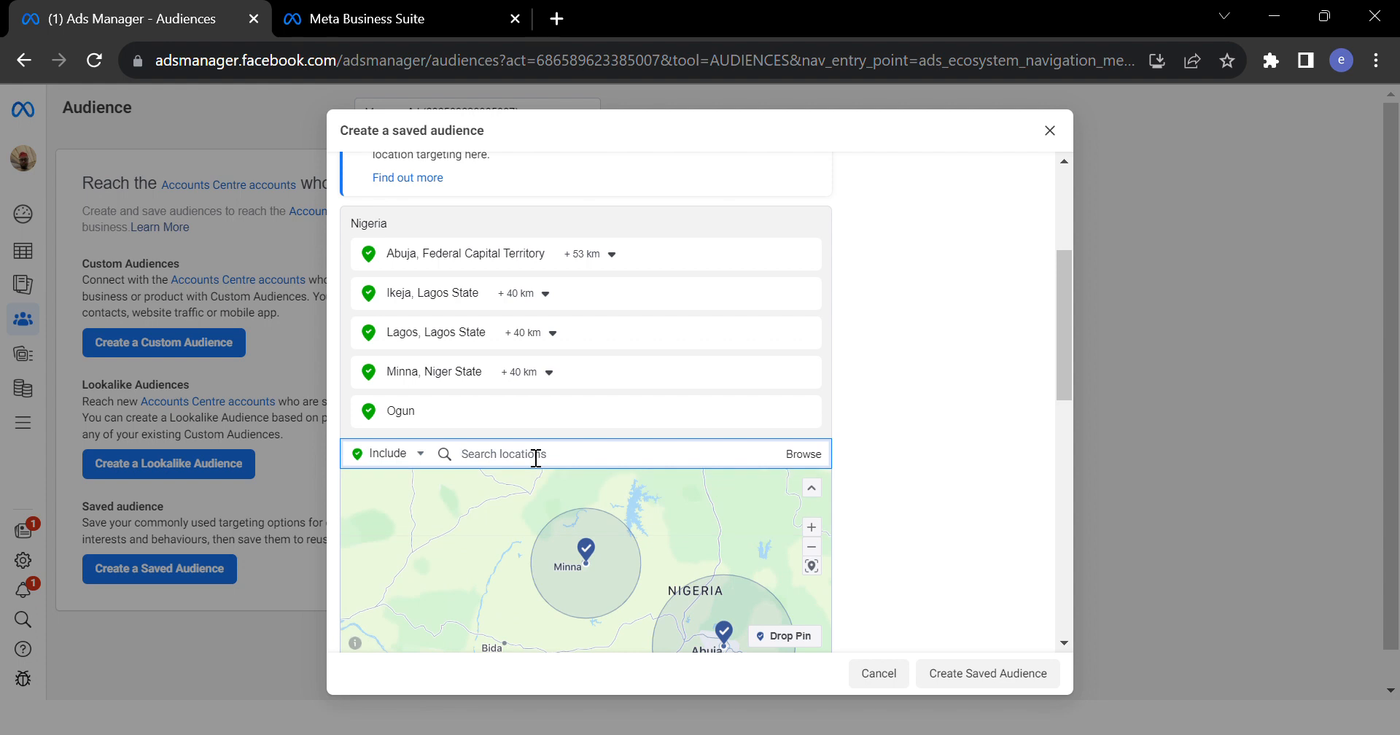
# Include the place Kayode street,ogba.lagos in the target locations and set its radius to 26 km.
pyautogui.moveTo(1069, 324); pyautogui.dragTo(1026, 363)
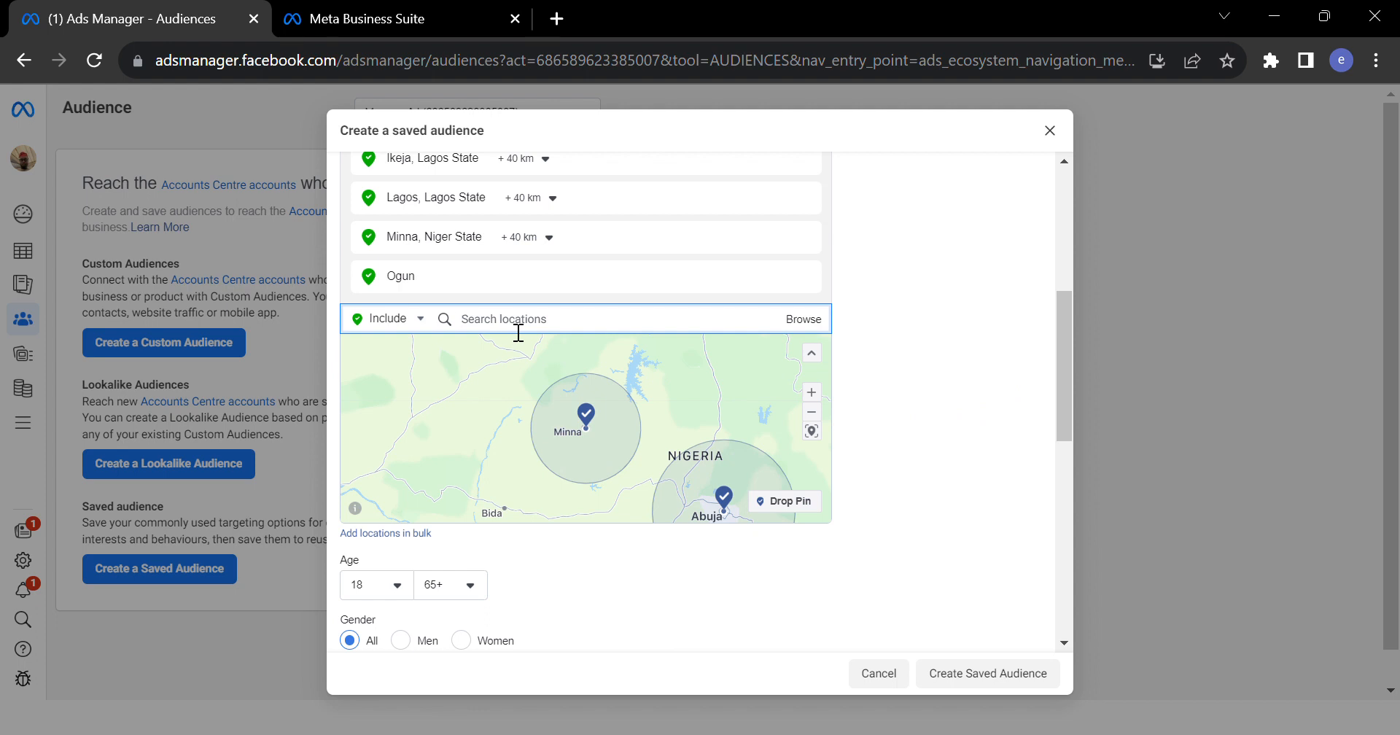
pyautogui.write('kayode street')
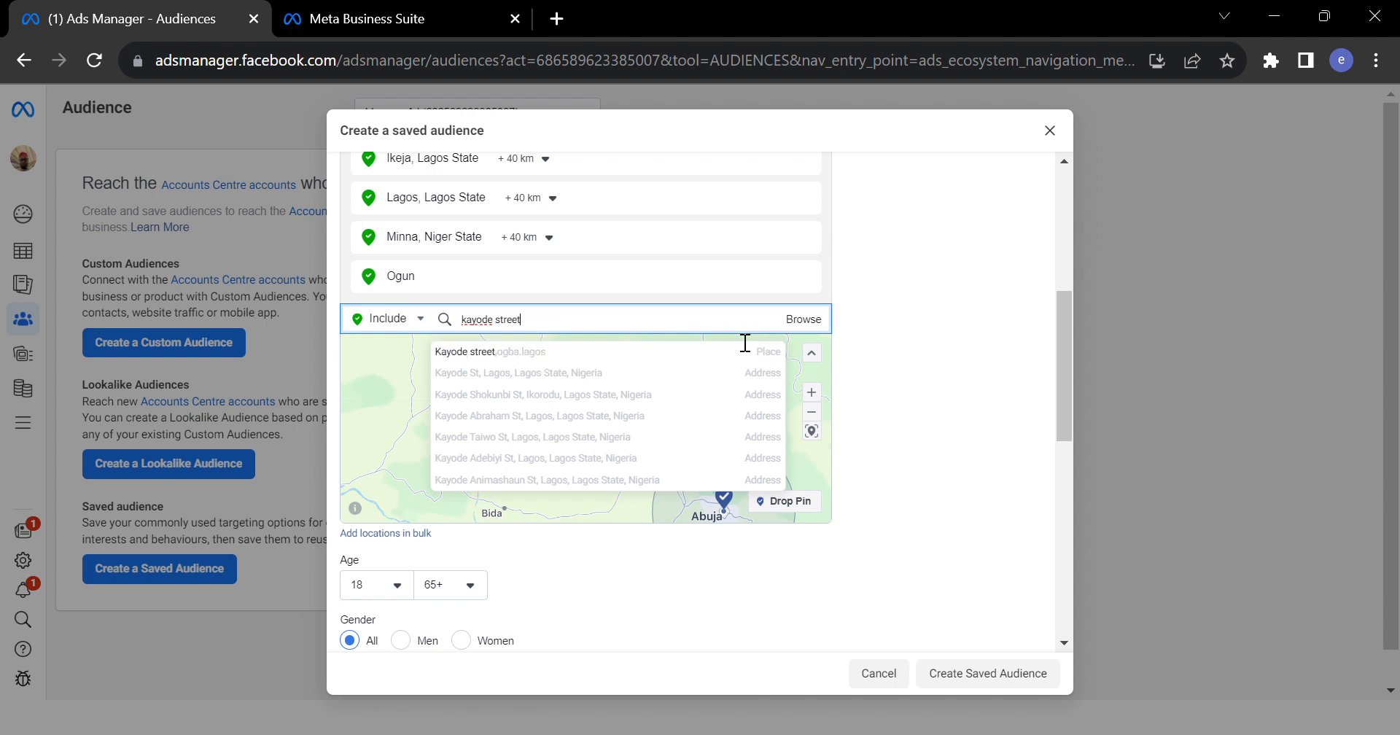
pyautogui.click(692, 361)
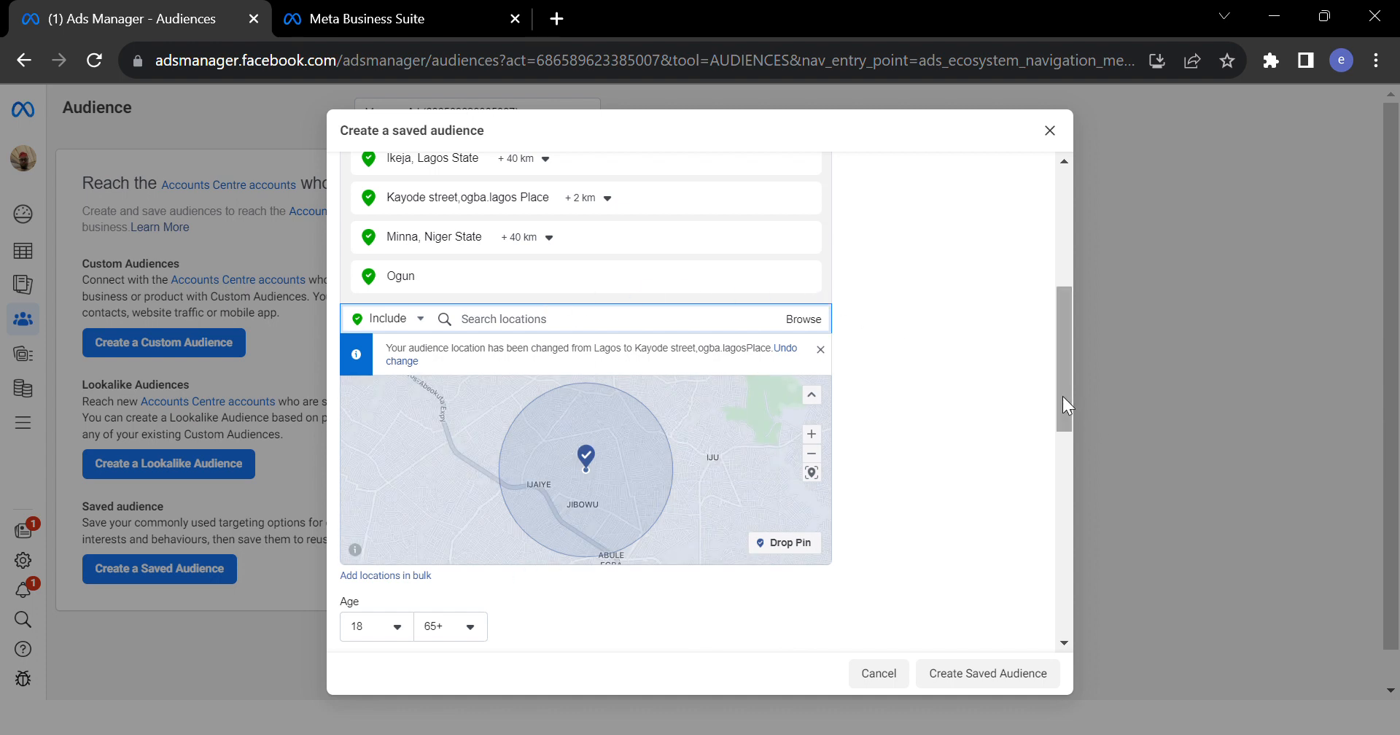
pyautogui.moveTo(1061, 392)
pyautogui.mouseDown()
pyautogui.moveTo(1051, 332)
pyautogui.moveTo(1054, 367)
pyautogui.mouseUp()
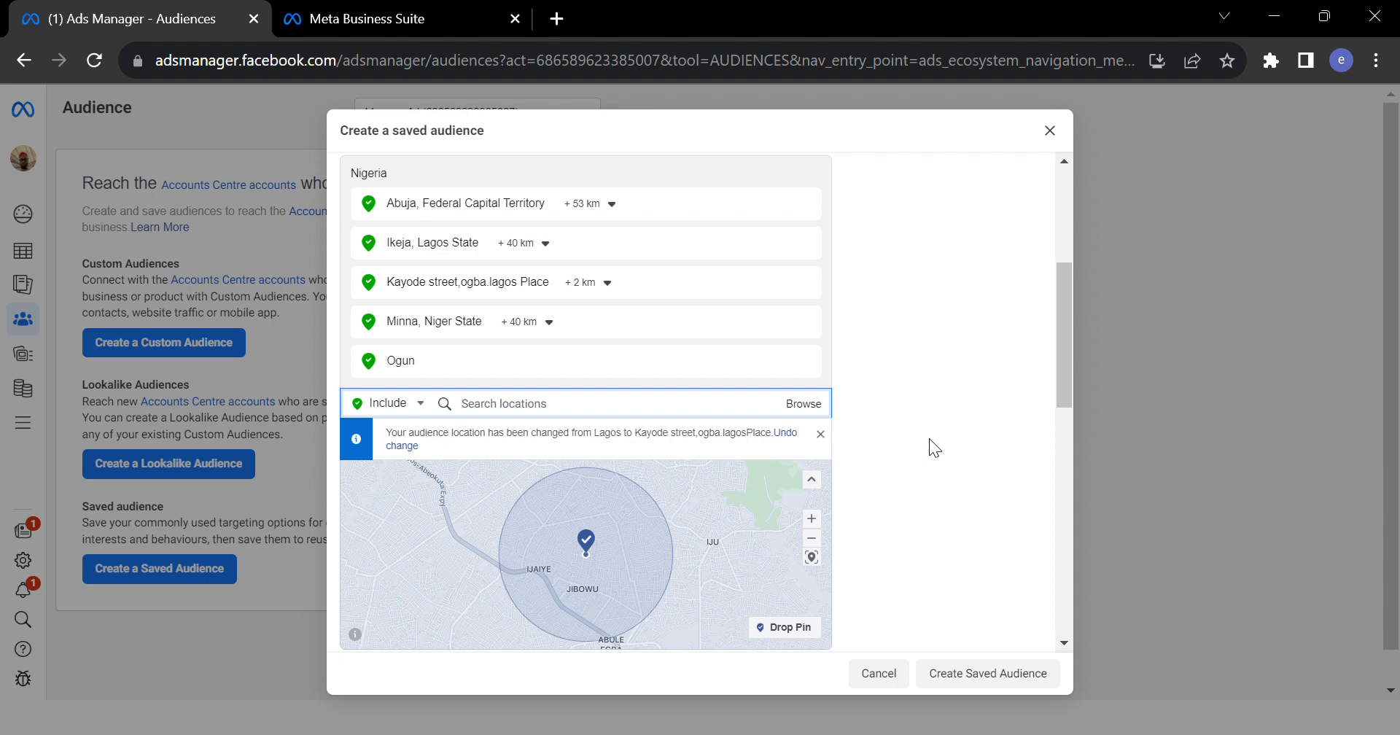
pyautogui.click(616, 285)
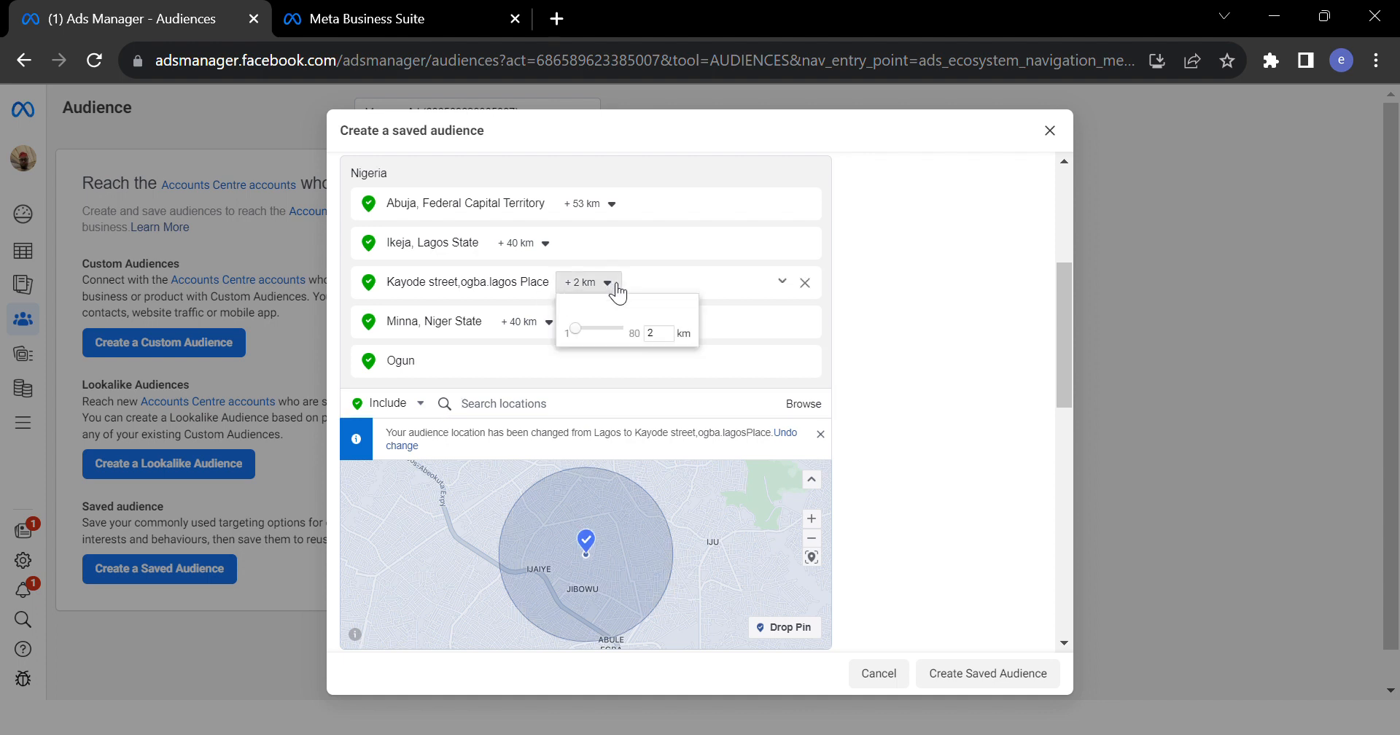
pyautogui.moveTo(583, 330); pyautogui.dragTo(604, 339)
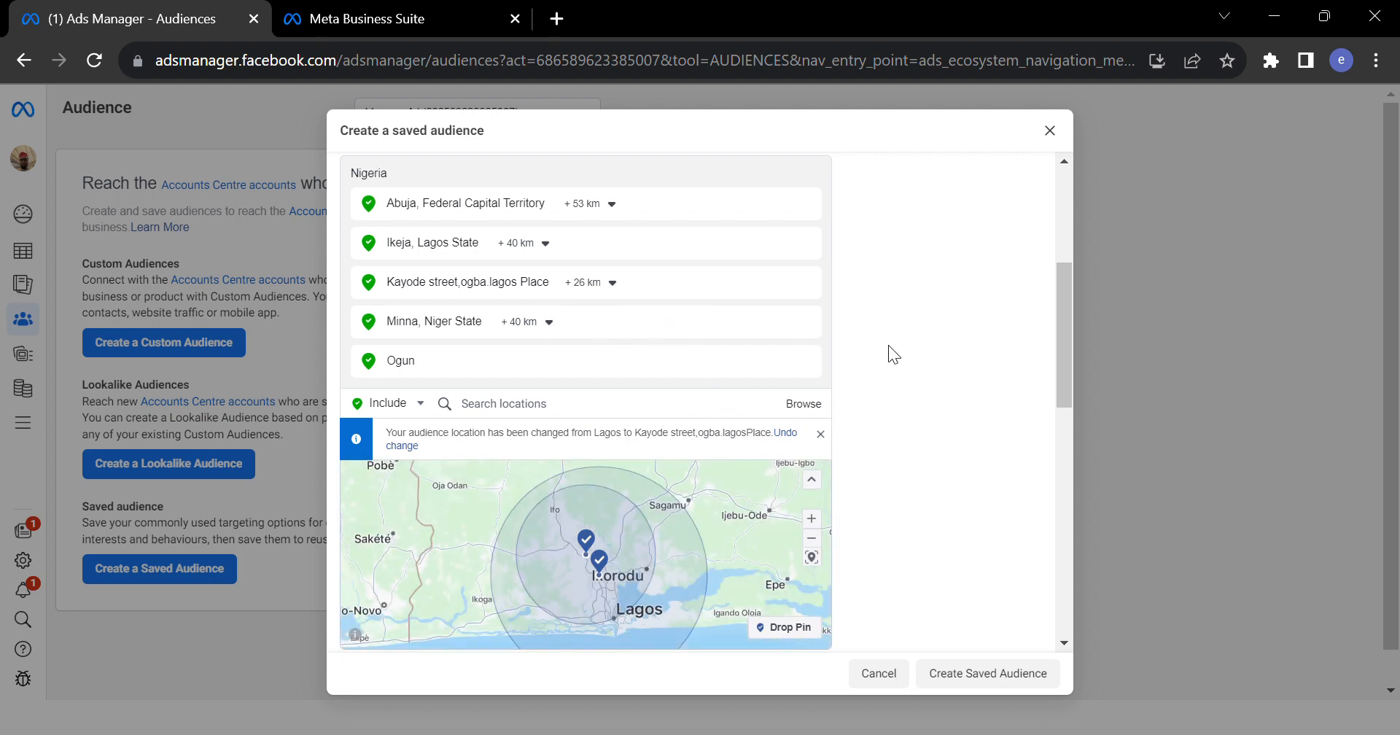
# Review the custom audience, location, age, gender, language and detailed targeting settings, the minimum age options, and the estimated audience size.
pyautogui.moveTo(1062, 333); pyautogui.dragTo(988, 213)
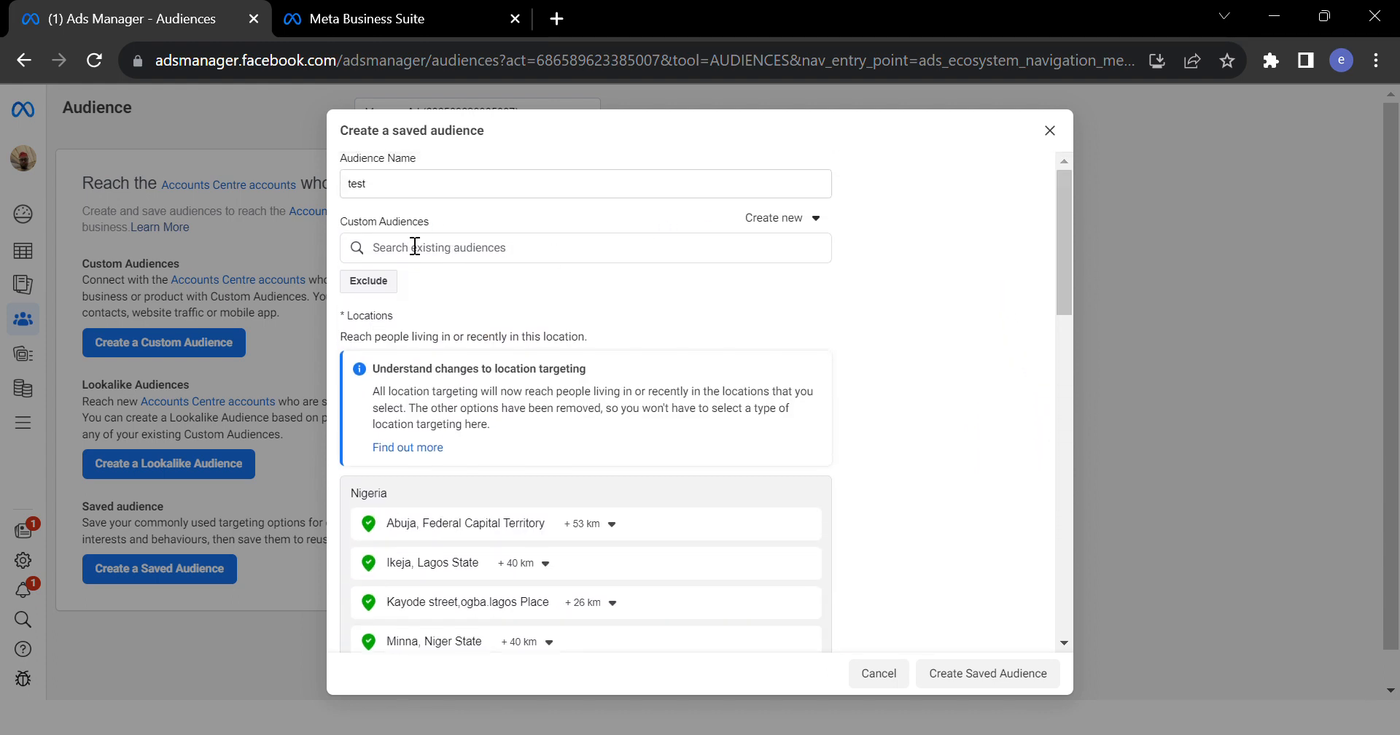
pyautogui.moveTo(1063, 207); pyautogui.dragTo(1066, 279)
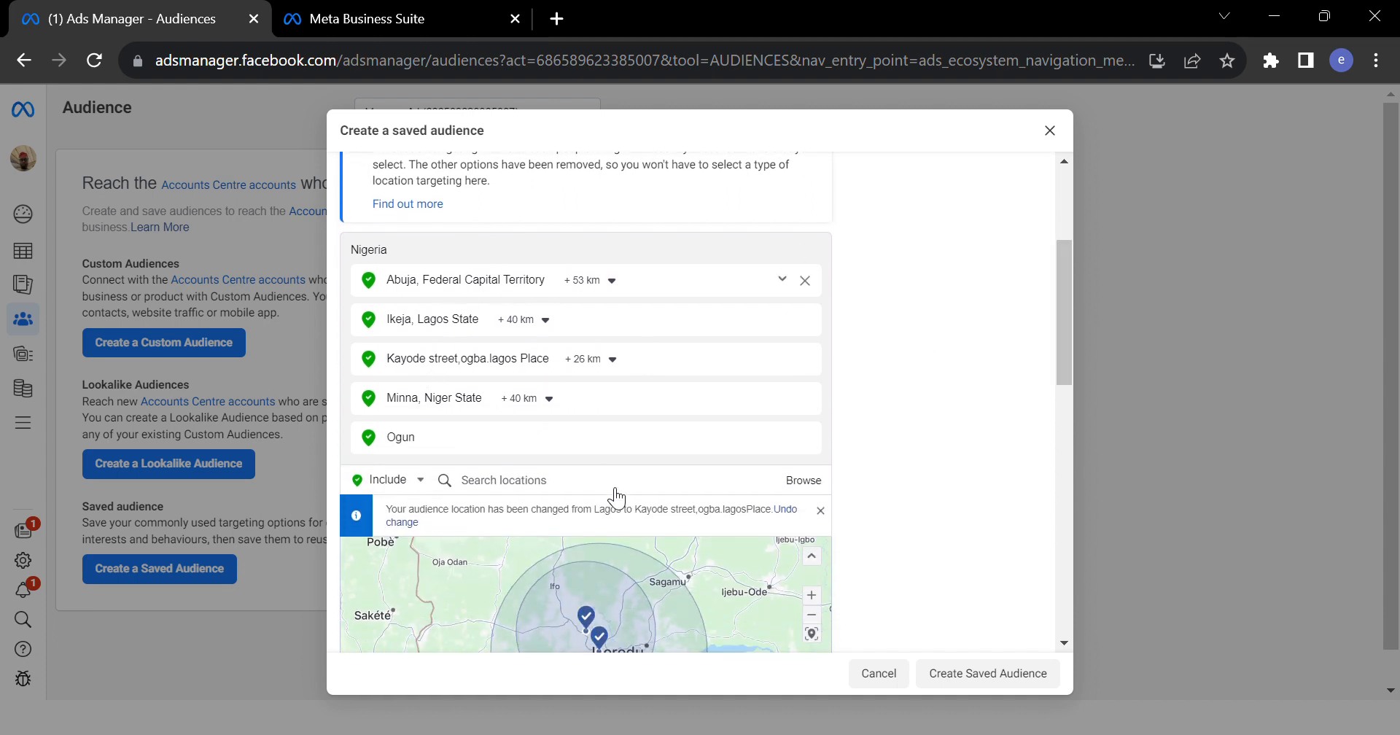
pyautogui.moveTo(1056, 316); pyautogui.dragTo(1048, 418)
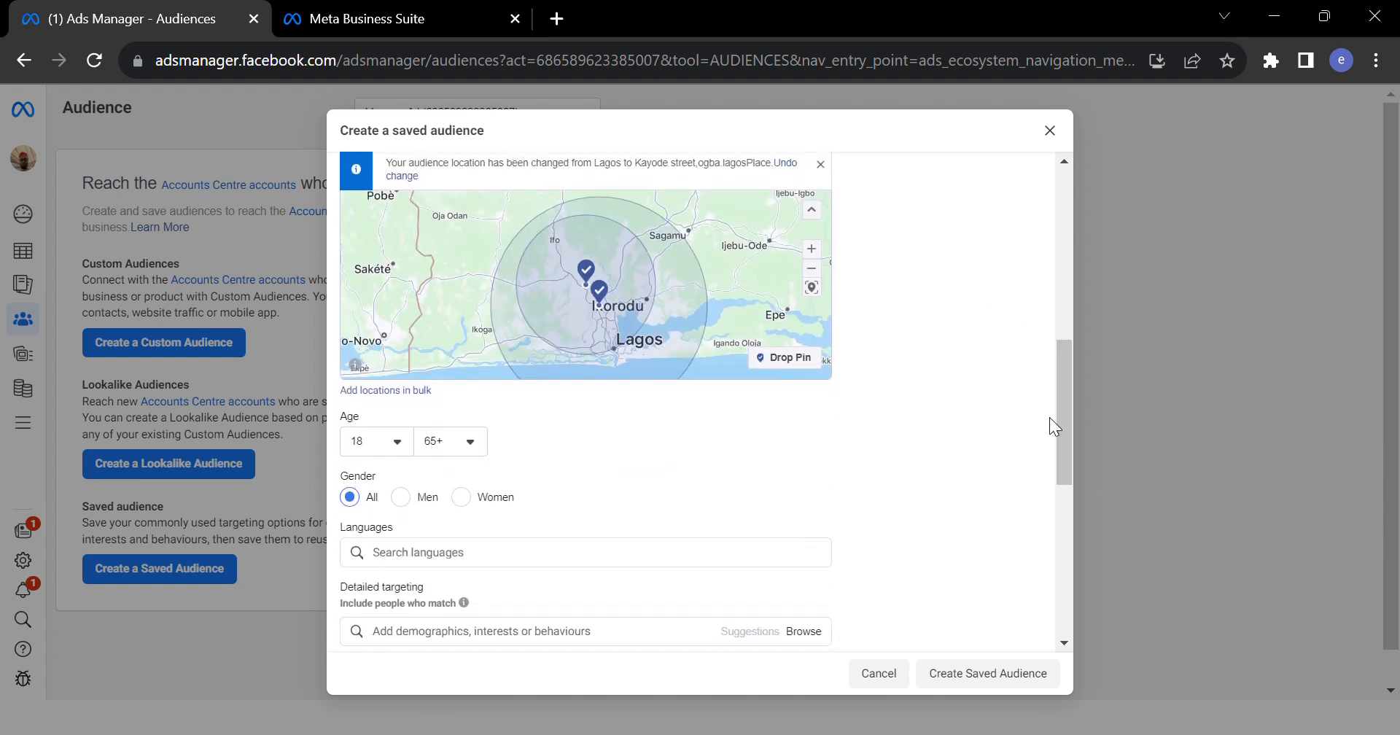
pyautogui.moveTo(1067, 431); pyautogui.dragTo(1065, 444)
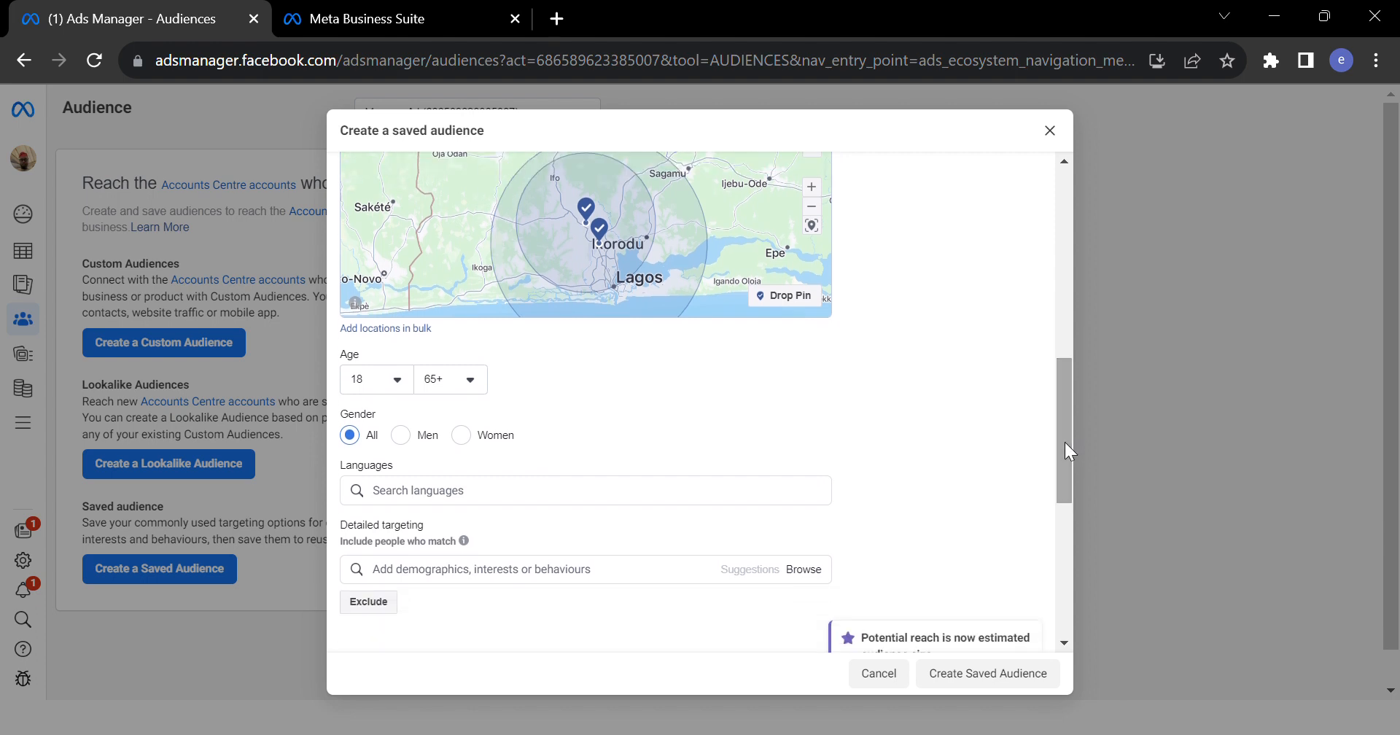
pyautogui.moveTo(1064, 444)
pyautogui.mouseDown()
pyautogui.moveTo(1063, 428)
pyautogui.moveTo(1059, 449)
pyautogui.mouseUp()
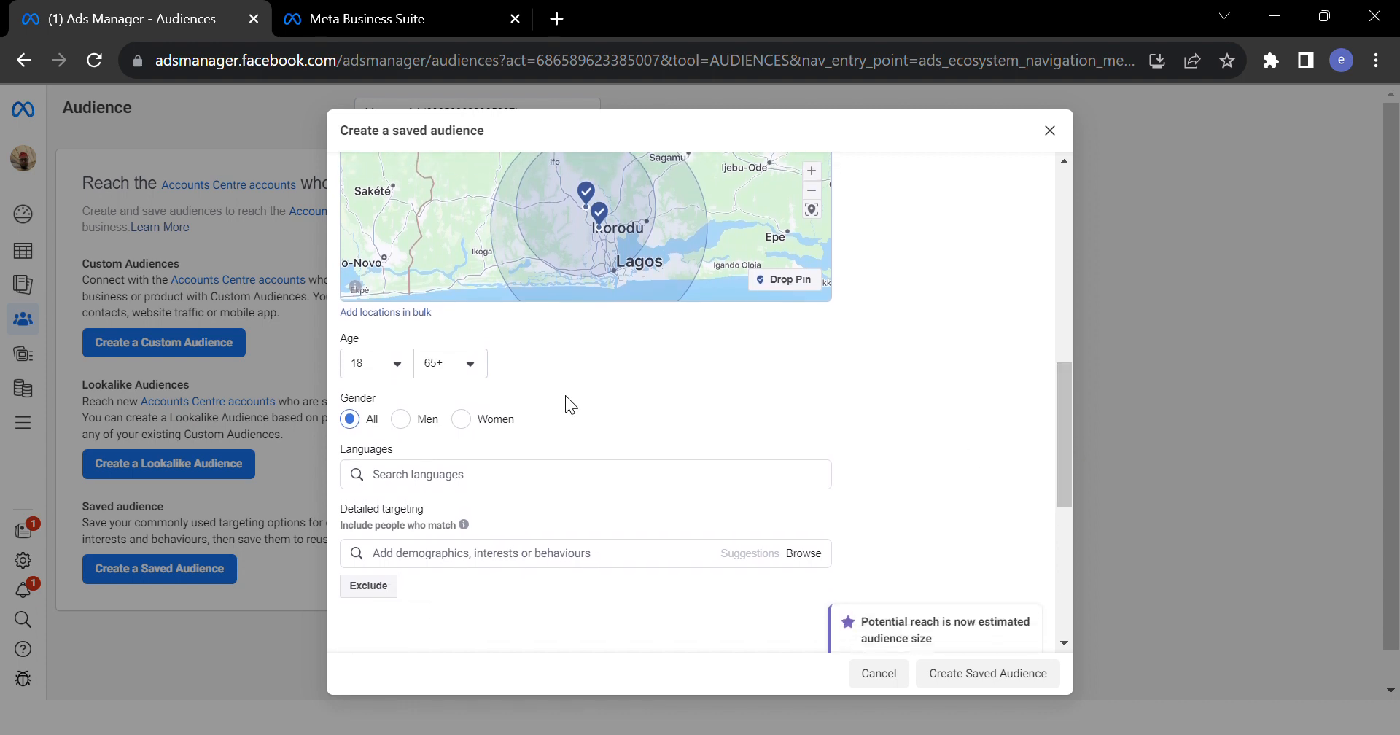
pyautogui.click(387, 375)
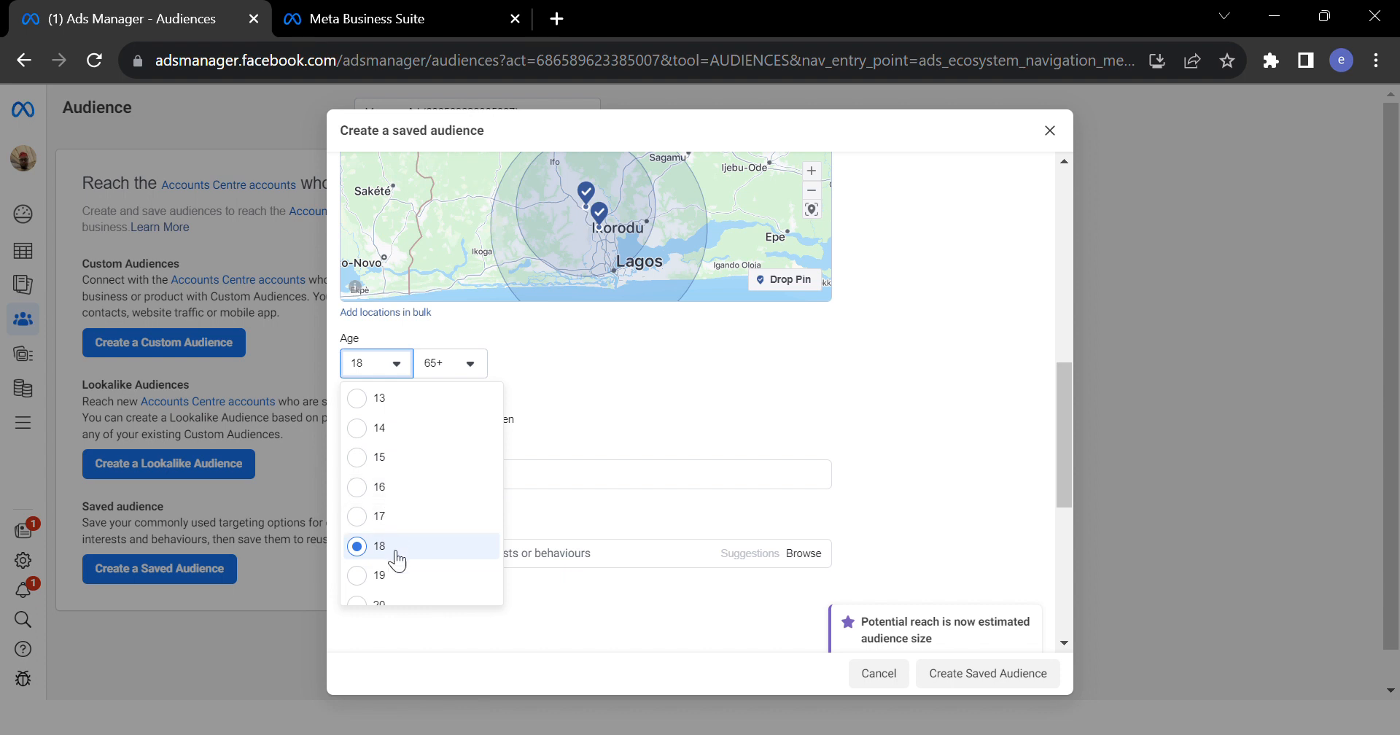
pyautogui.click(658, 379)
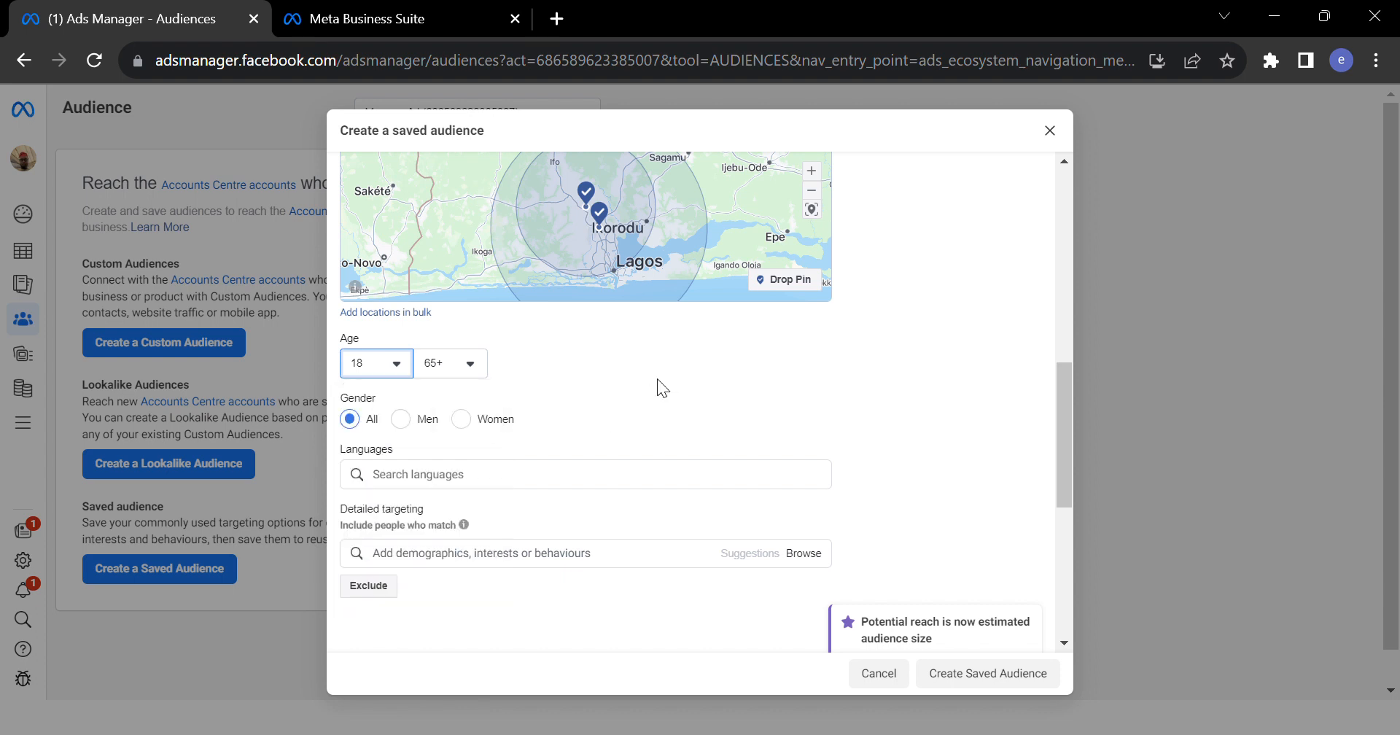
pyautogui.moveTo(1062, 406); pyautogui.dragTo(1060, 435)
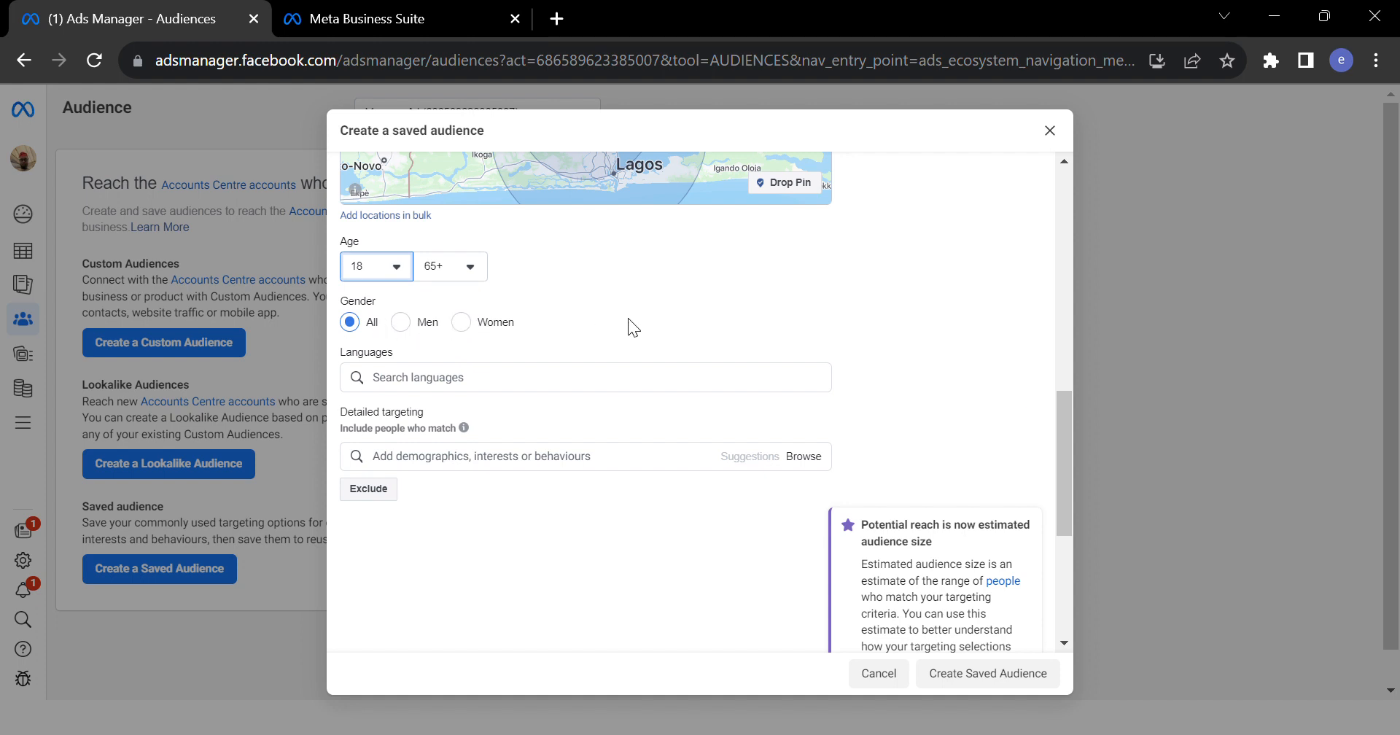
pyautogui.moveTo(1070, 431); pyautogui.dragTo(1037, 487)
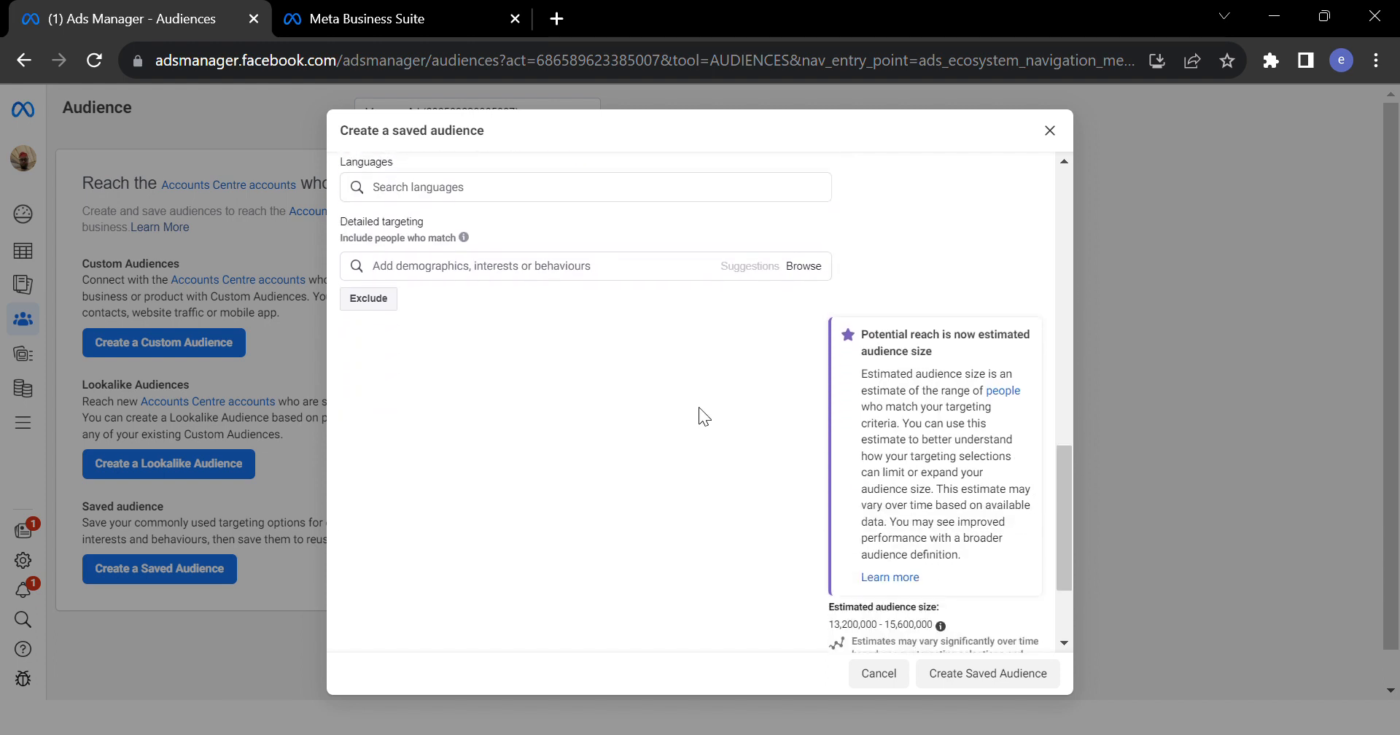
pyautogui.moveTo(1062, 454); pyautogui.dragTo(1063, 499)
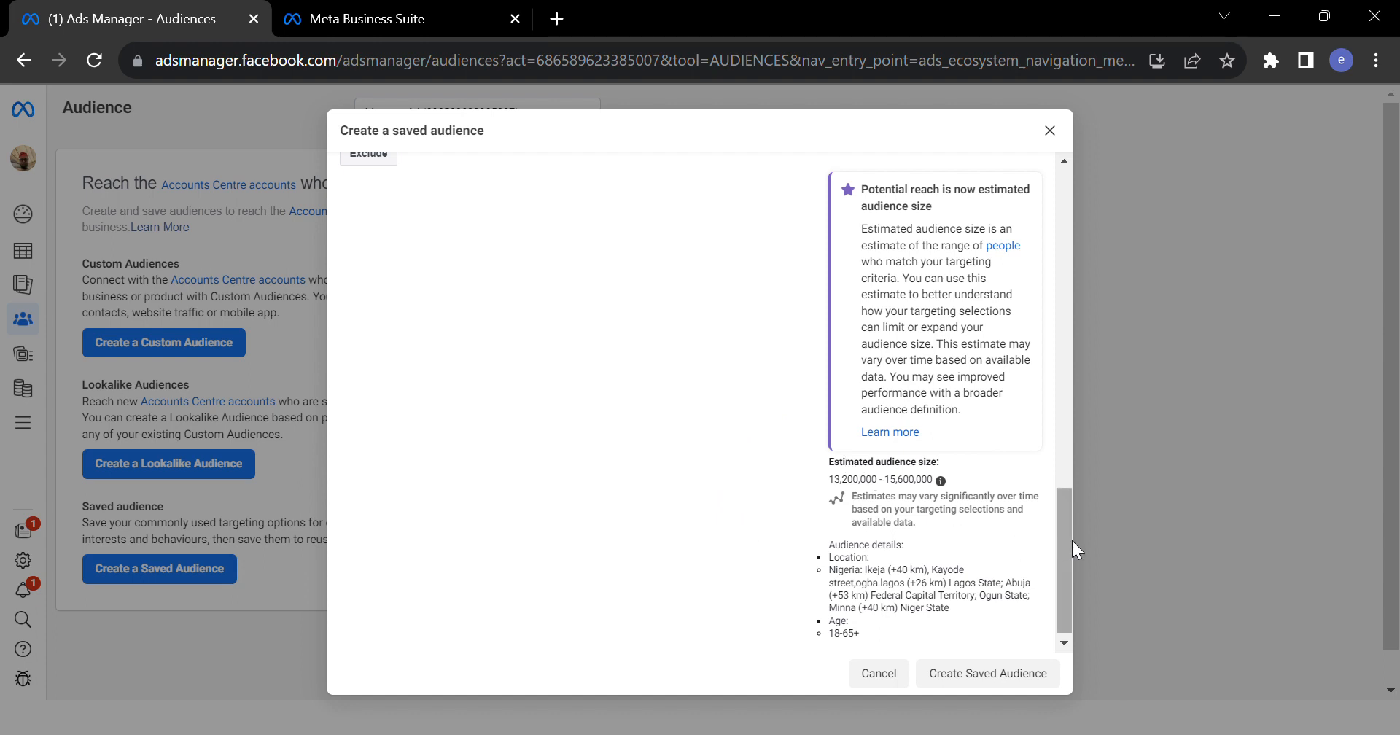
# Search the detailed targeting options for "facebook page" and browse the suggested behaviours.
pyautogui.moveTo(1068, 541); pyautogui.dragTo(1056, 503)
pyautogui.click(524, 262)
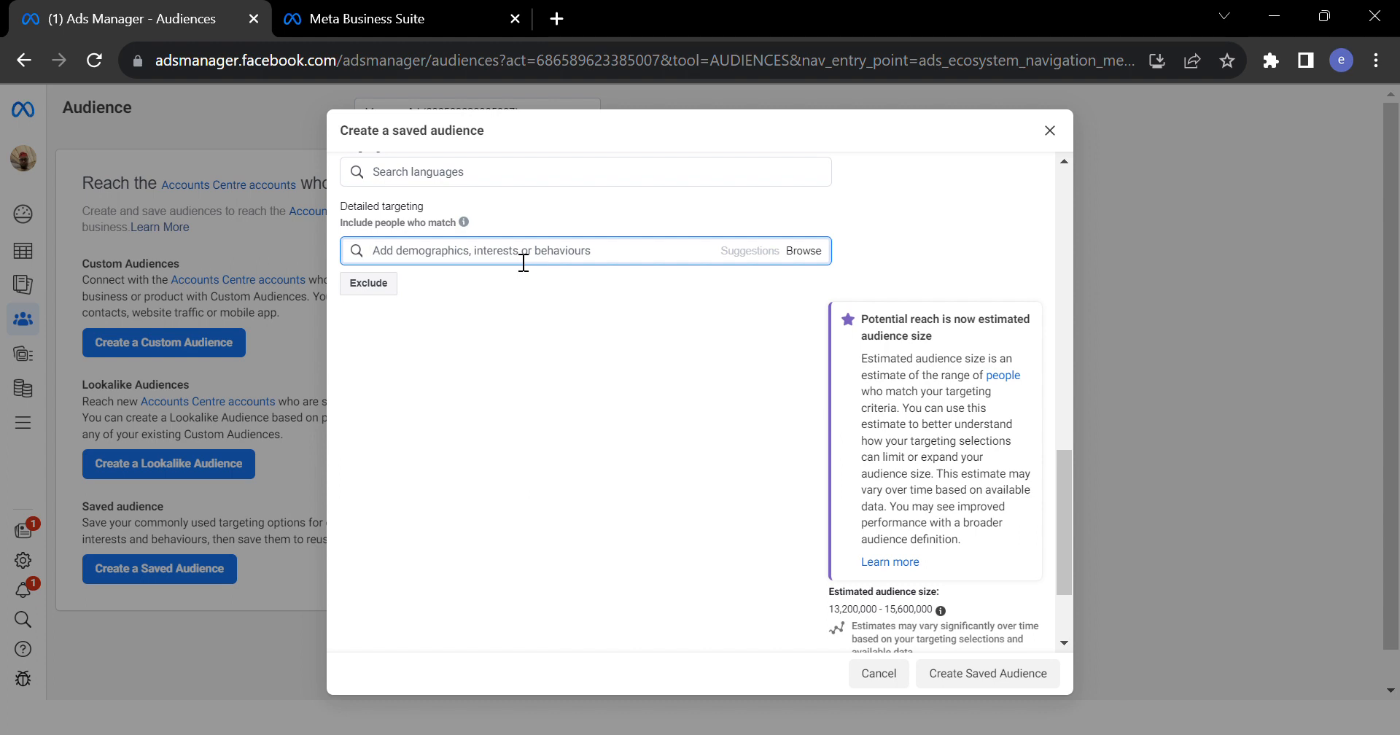
pyautogui.write('facebook')
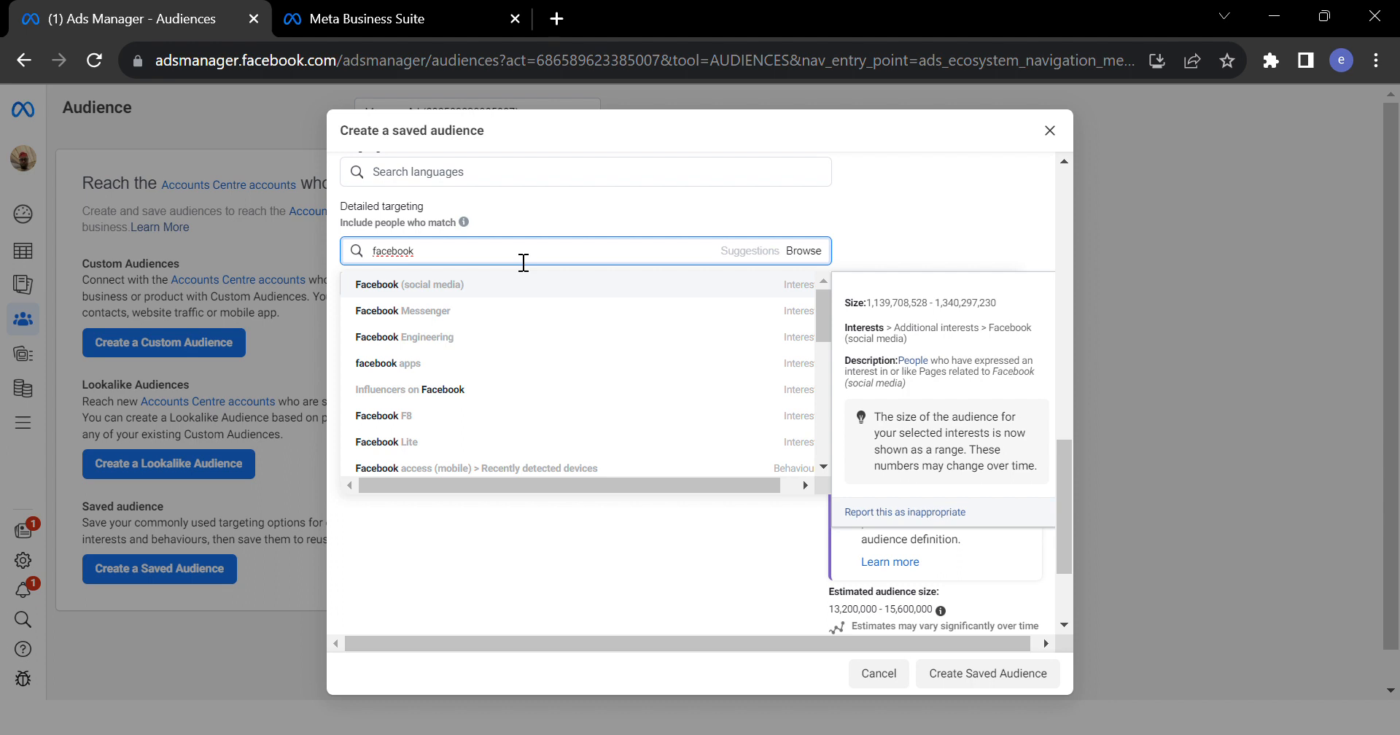
pyautogui.write(' page')
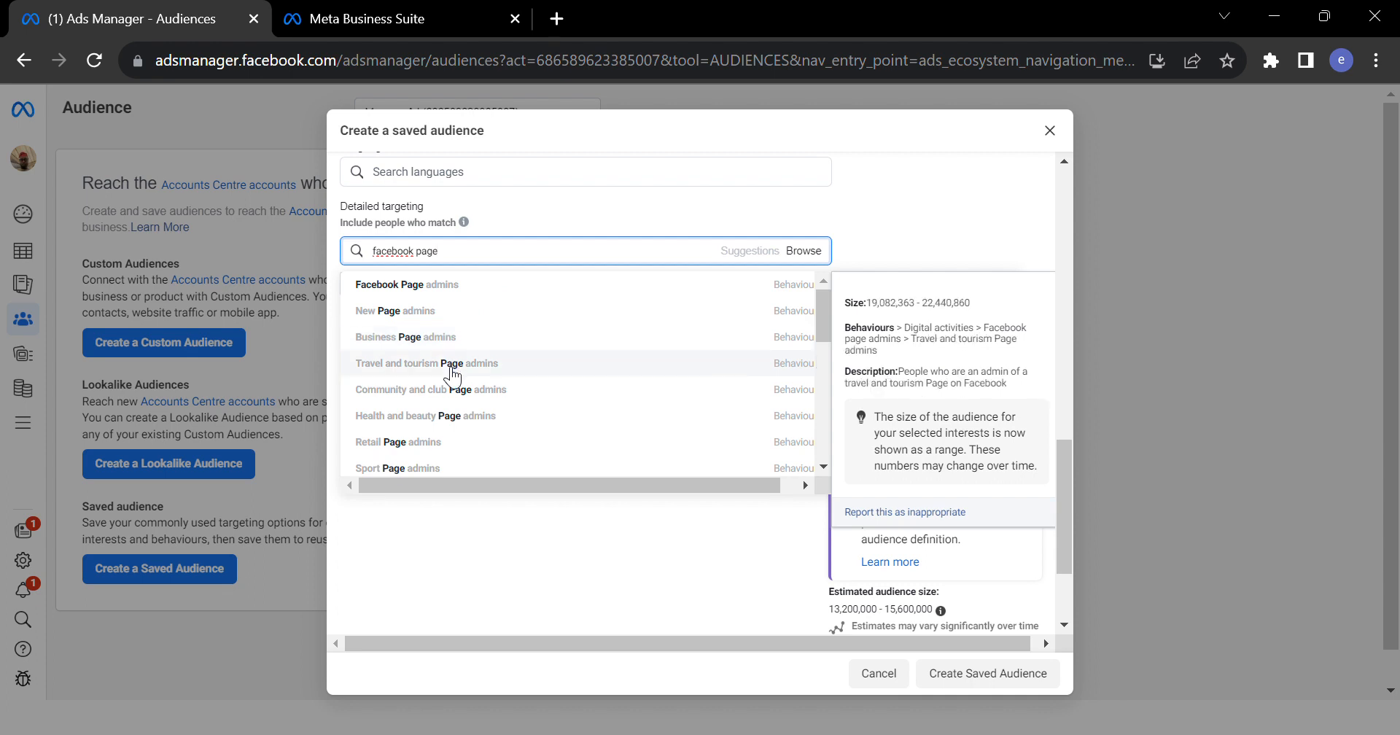
pyautogui.moveTo(821, 322); pyautogui.dragTo(813, 369)
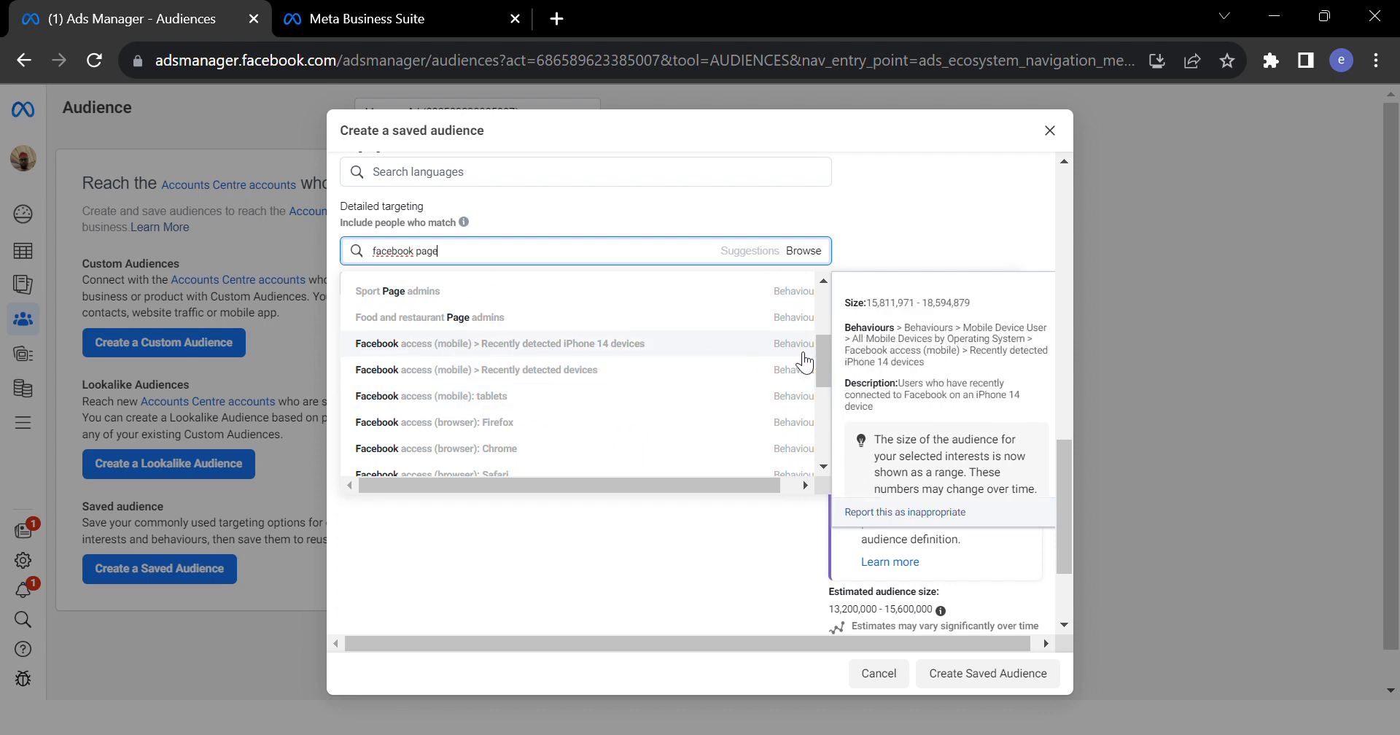
pyautogui.moveTo(824, 348); pyautogui.dragTo(823, 378)
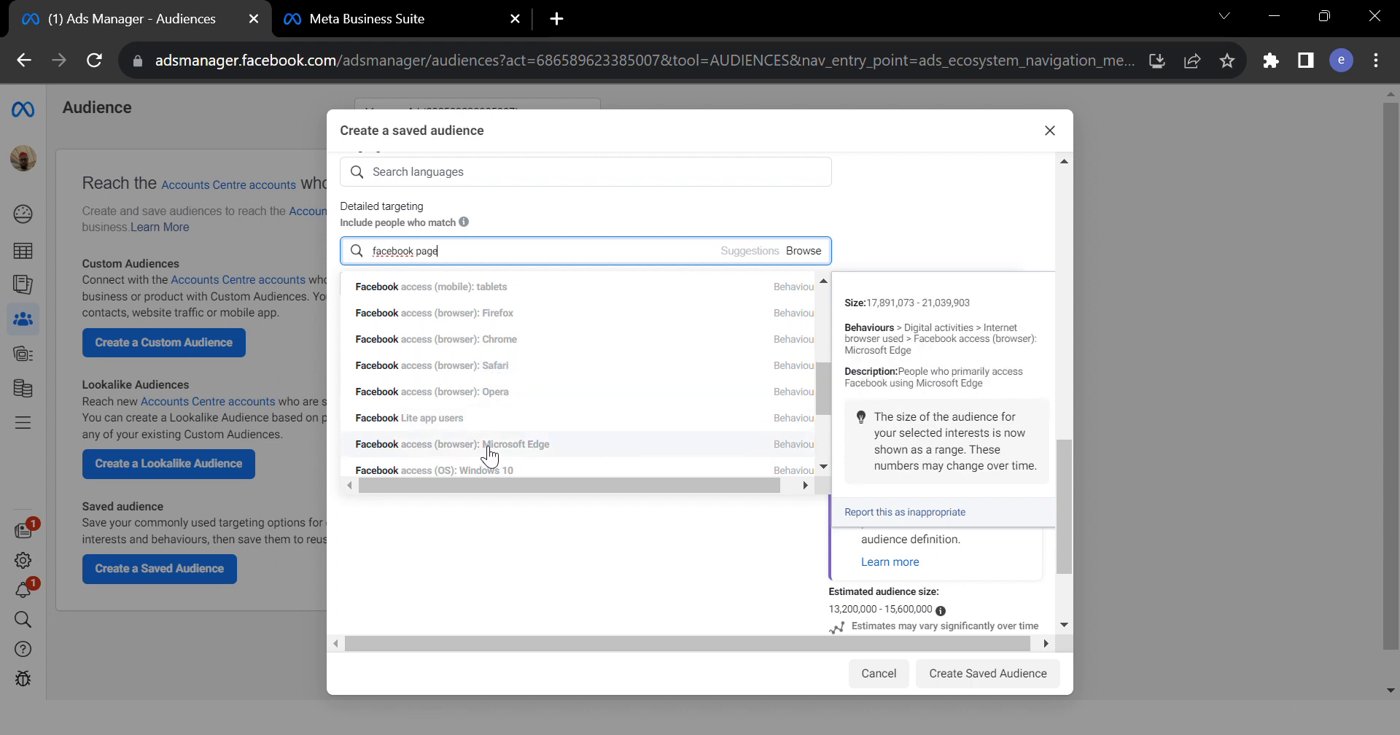
pyautogui.moveTo(823, 374); pyautogui.dragTo(829, 414)
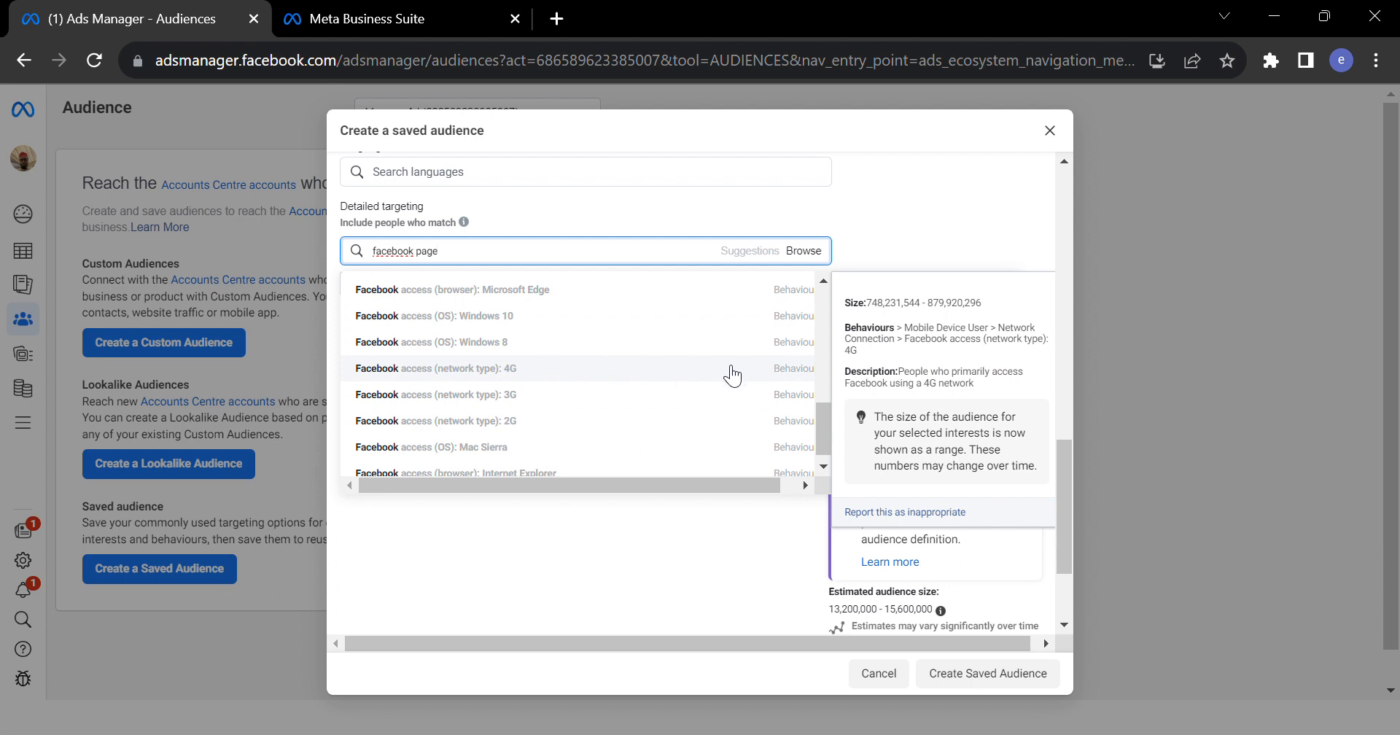
# Replace the detailed targeting search with the title "pastor" and the start of a pastor's name.
pyautogui.tripleClick(515, 244)
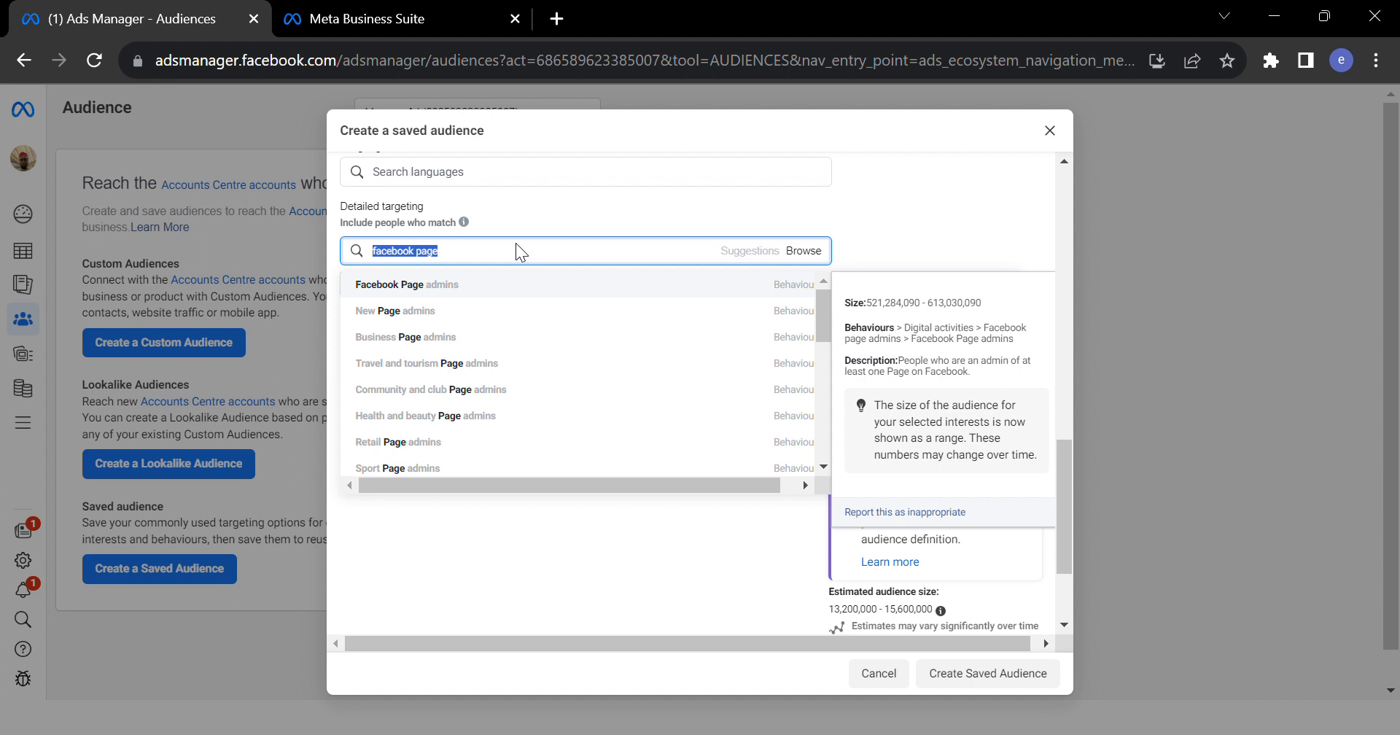
pyautogui.press('BackSpace')
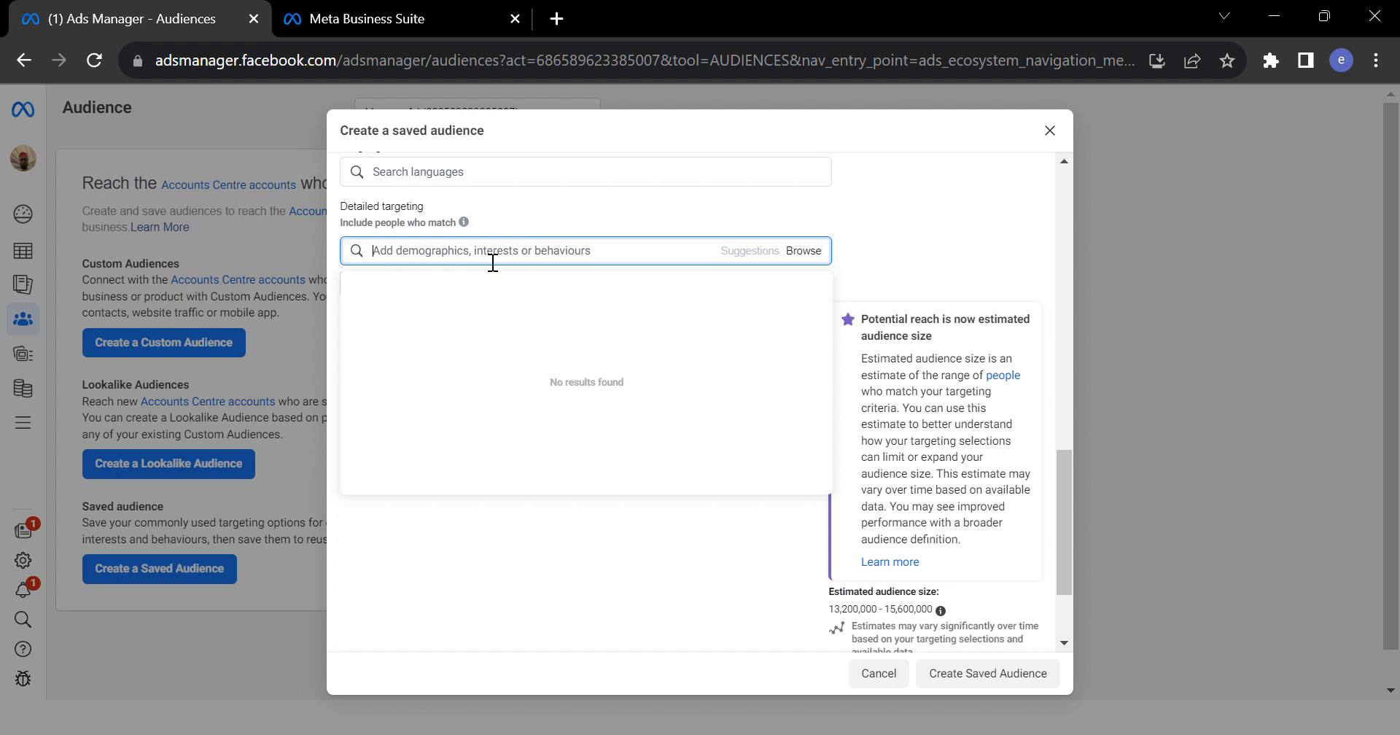
pyautogui.write('pastor')
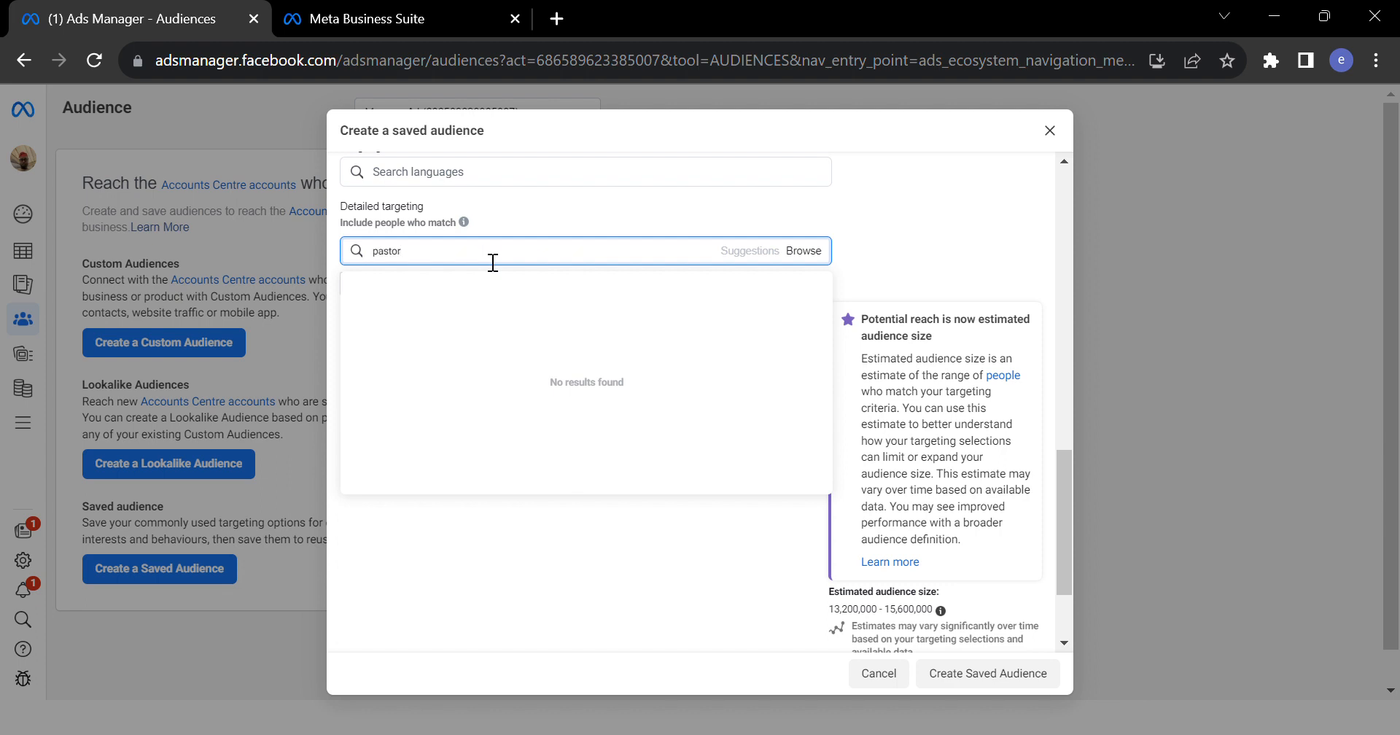
pyautogui.write(' Adeb')
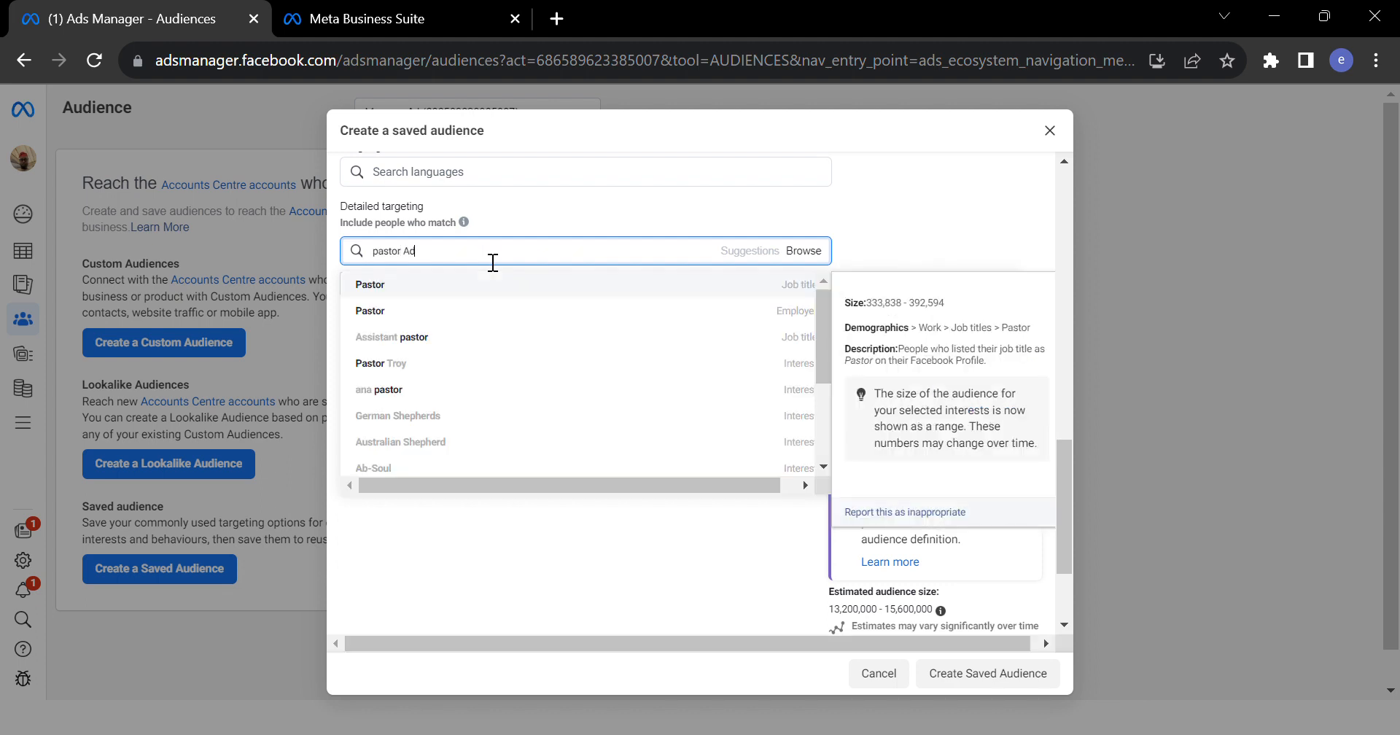
# Replace the detailed targeting search with "Redeemed Christian".
pyautogui.press('BackSpace')
pyautogui.press('BackSpace')
pyautogui.press('BackSpace')
pyautogui.press('BackSpace')
pyautogui.press('BackSpace')
pyautogui.press('BackSpace')
pyautogui.press('BackSpace')
pyautogui.press('BackSpace')
pyautogui.press('BackSpace')
pyautogui.press('BackSpace')
pyautogui.press('BackSpace')
pyautogui.write('Red')
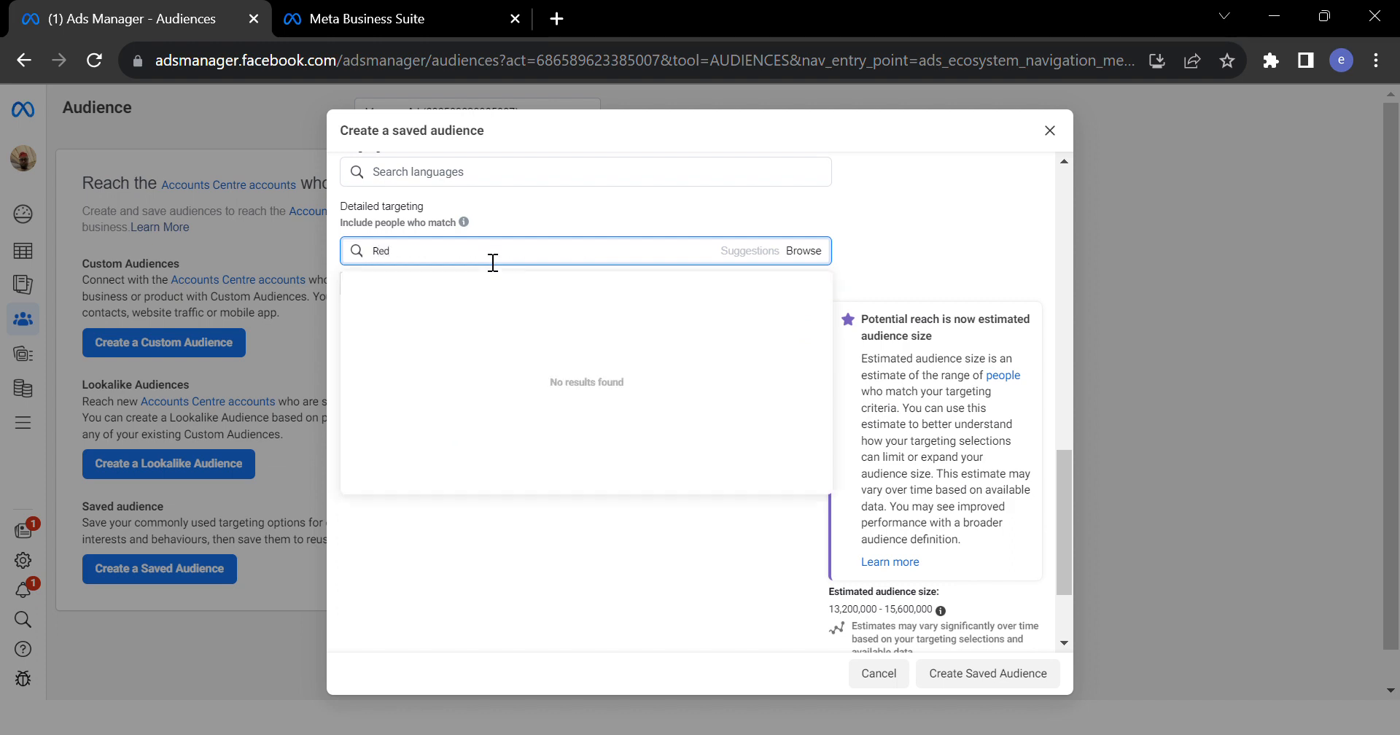
pyautogui.write('ee')
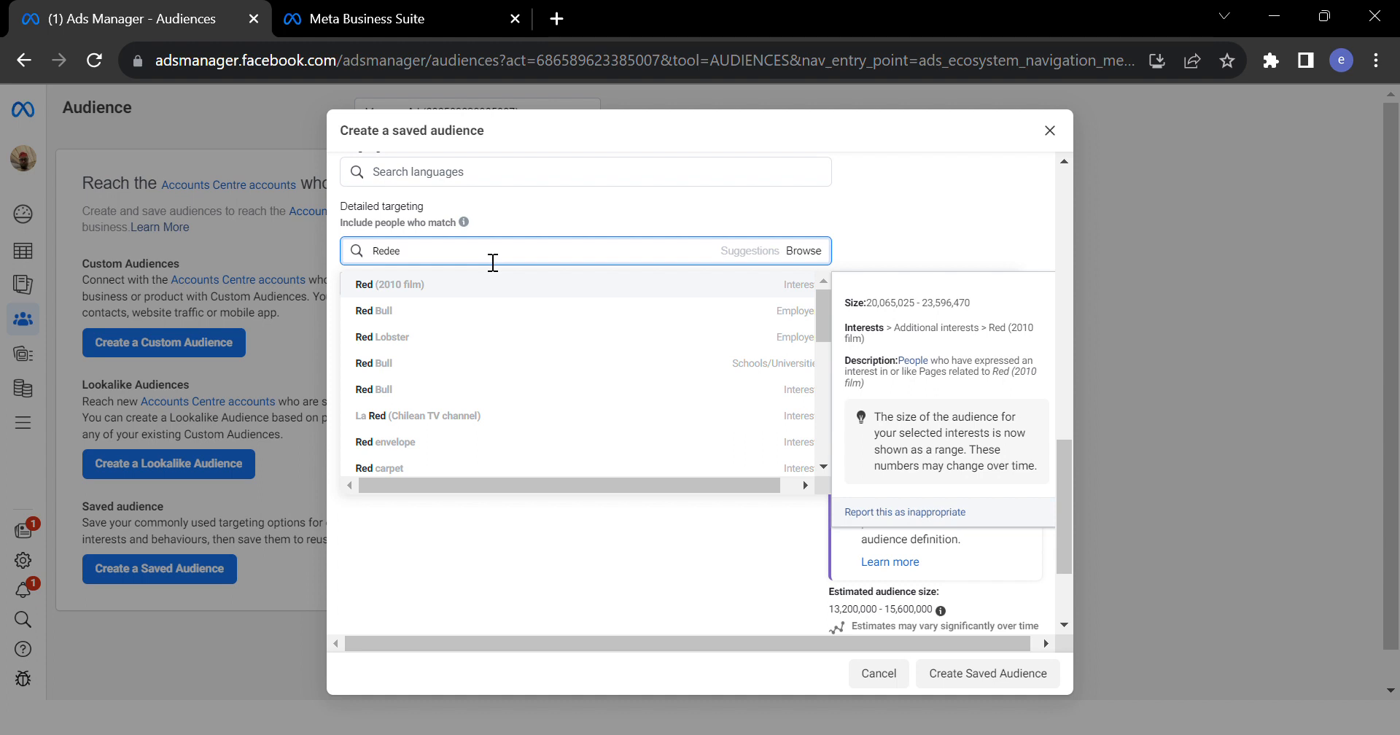
pyautogui.write('m')
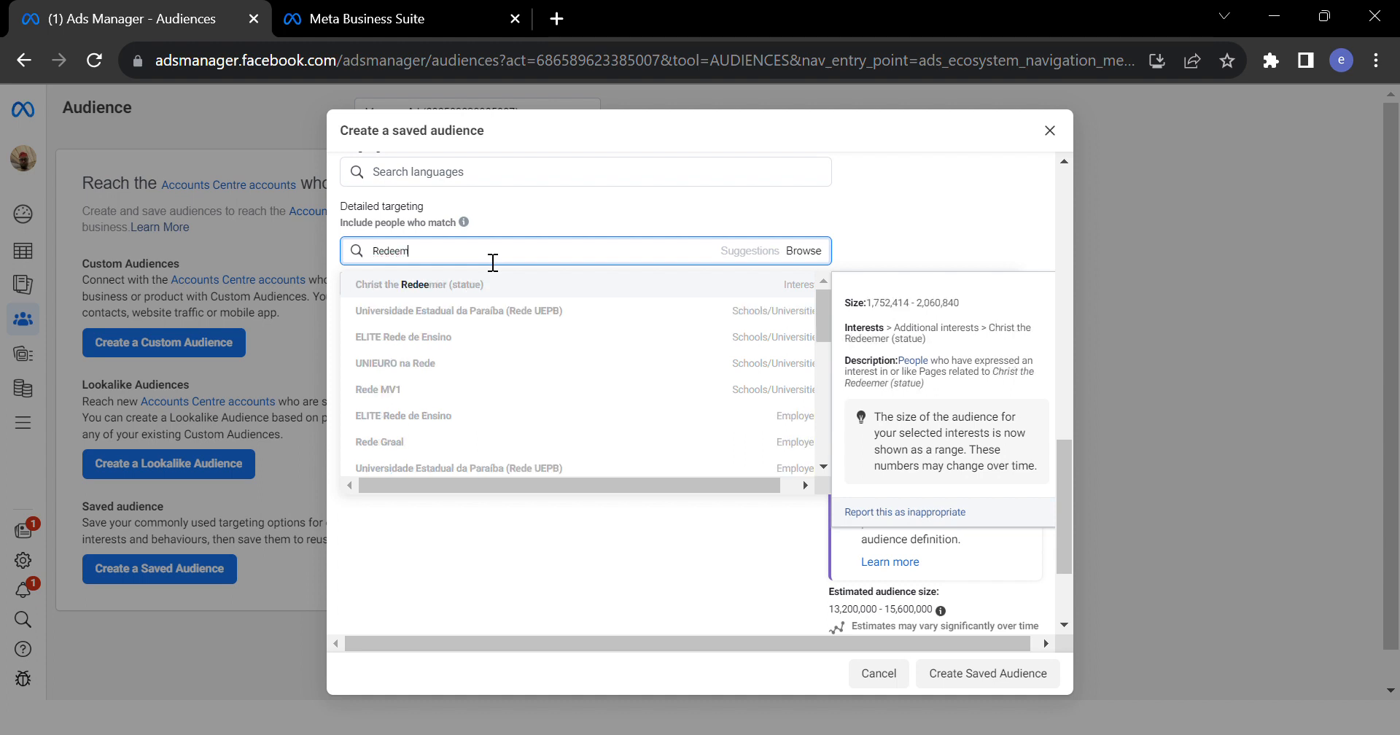
pyautogui.write('ed')
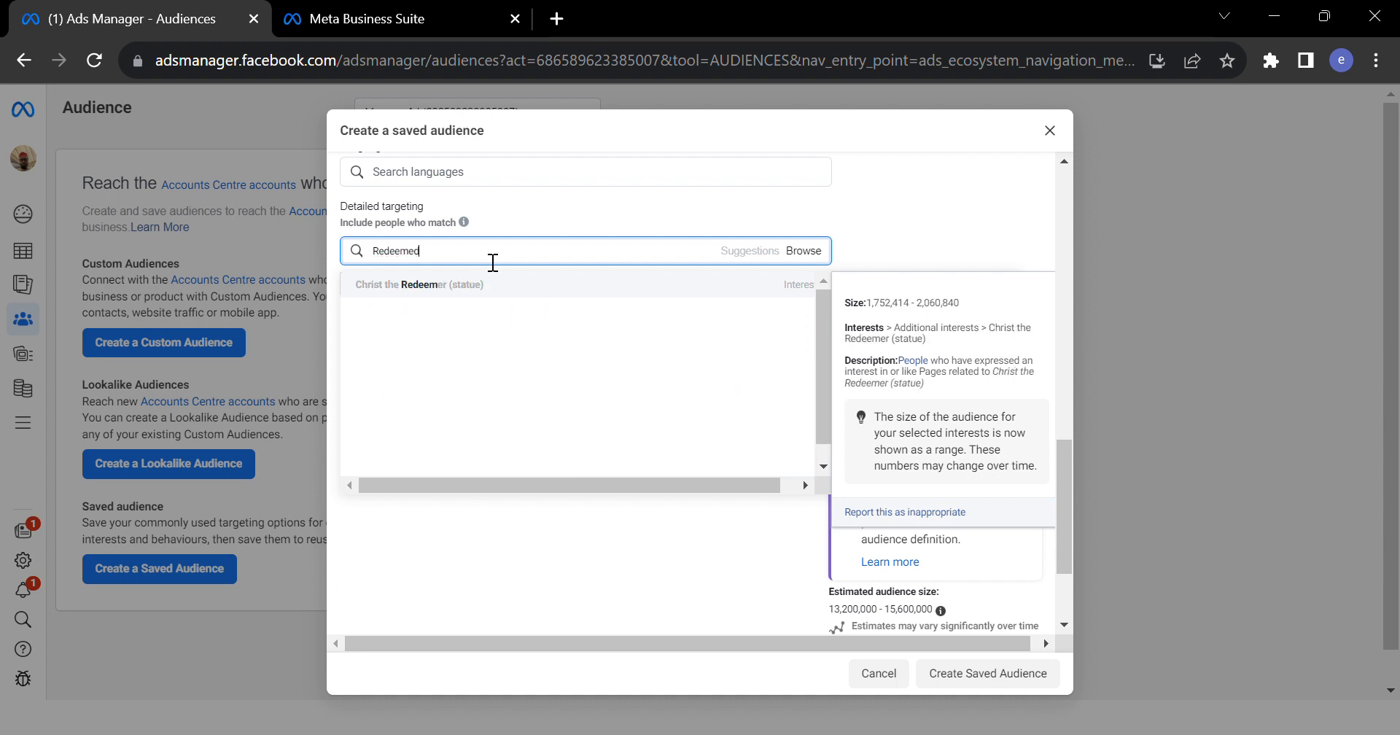
pyautogui.write(' Christian')
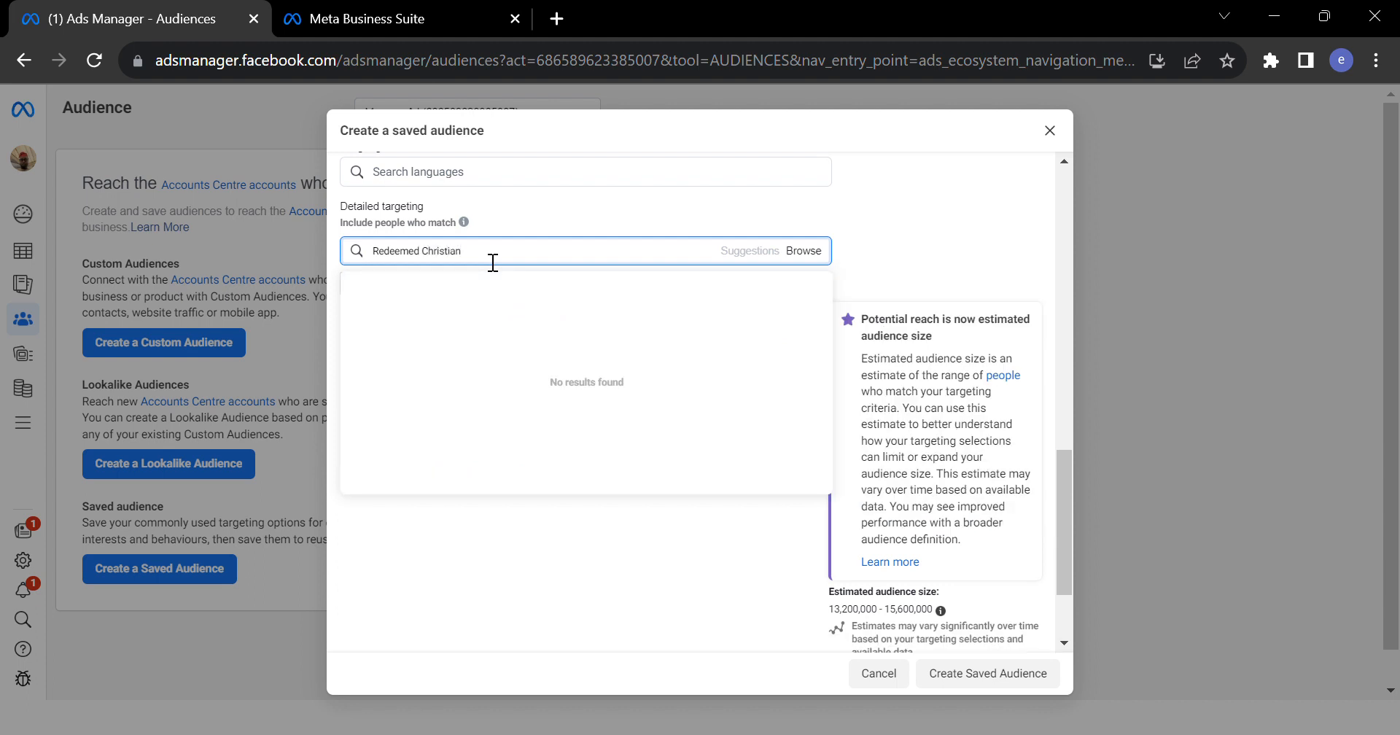
# Shorten the detailed targeting search to "Christian" to look up matching options.
pyautogui.moveTo(423, 253); pyautogui.dragTo(391, 267)
pyautogui.press('BackSpace')
pyautogui.press('BackSpace')
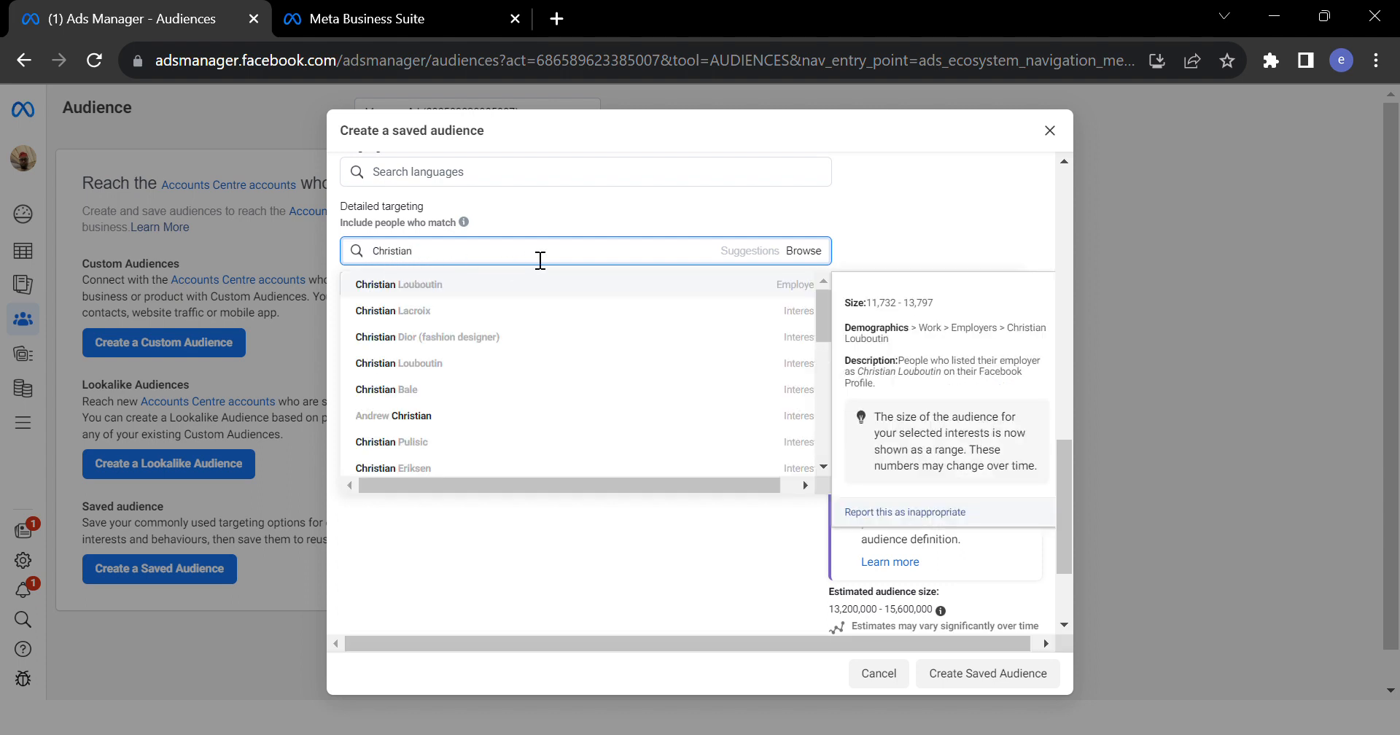
# Search the detailed targeting options for "church" instead and look through the matching demographics and interests.
pyautogui.hotkey('ctrl', 'a')
pyautogui.press('BackSpace')
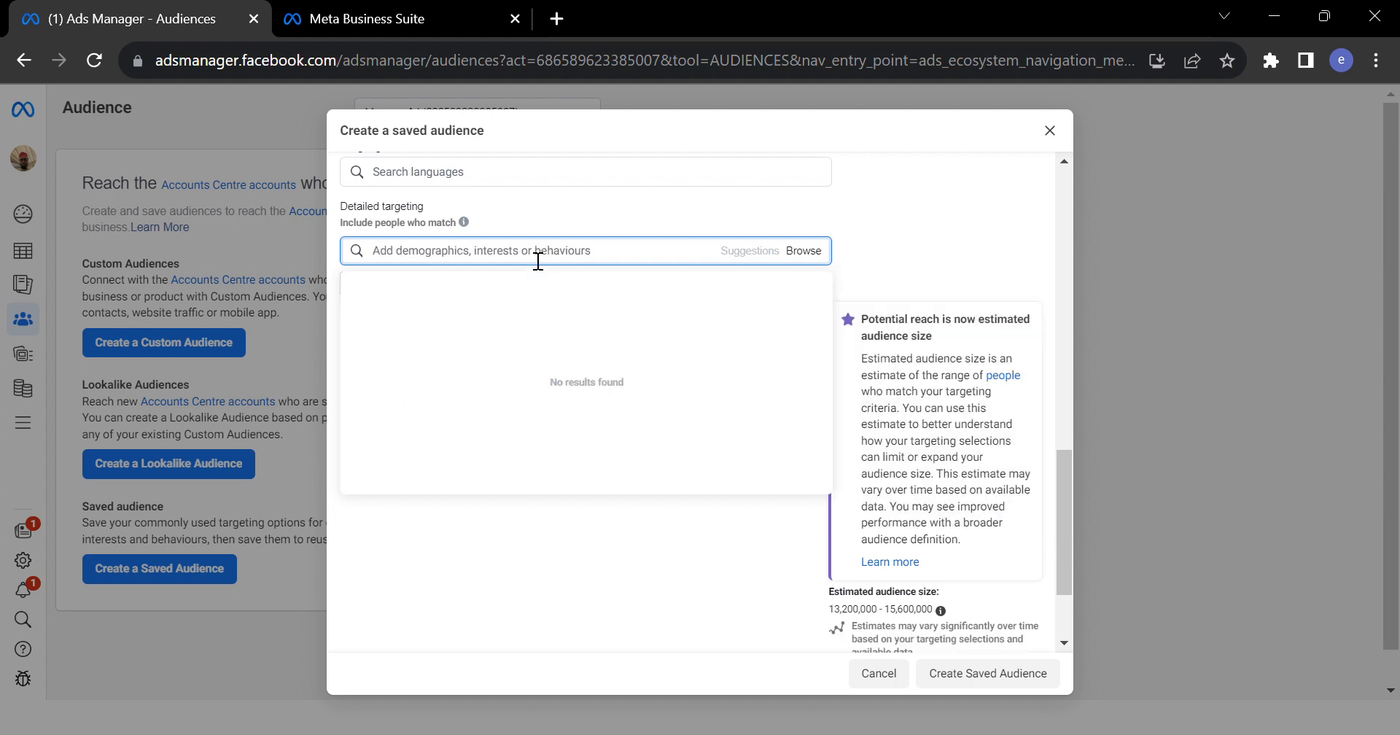
pyautogui.write('chiur')
pyautogui.press('BackSpace')
pyautogui.press('BackSpace')
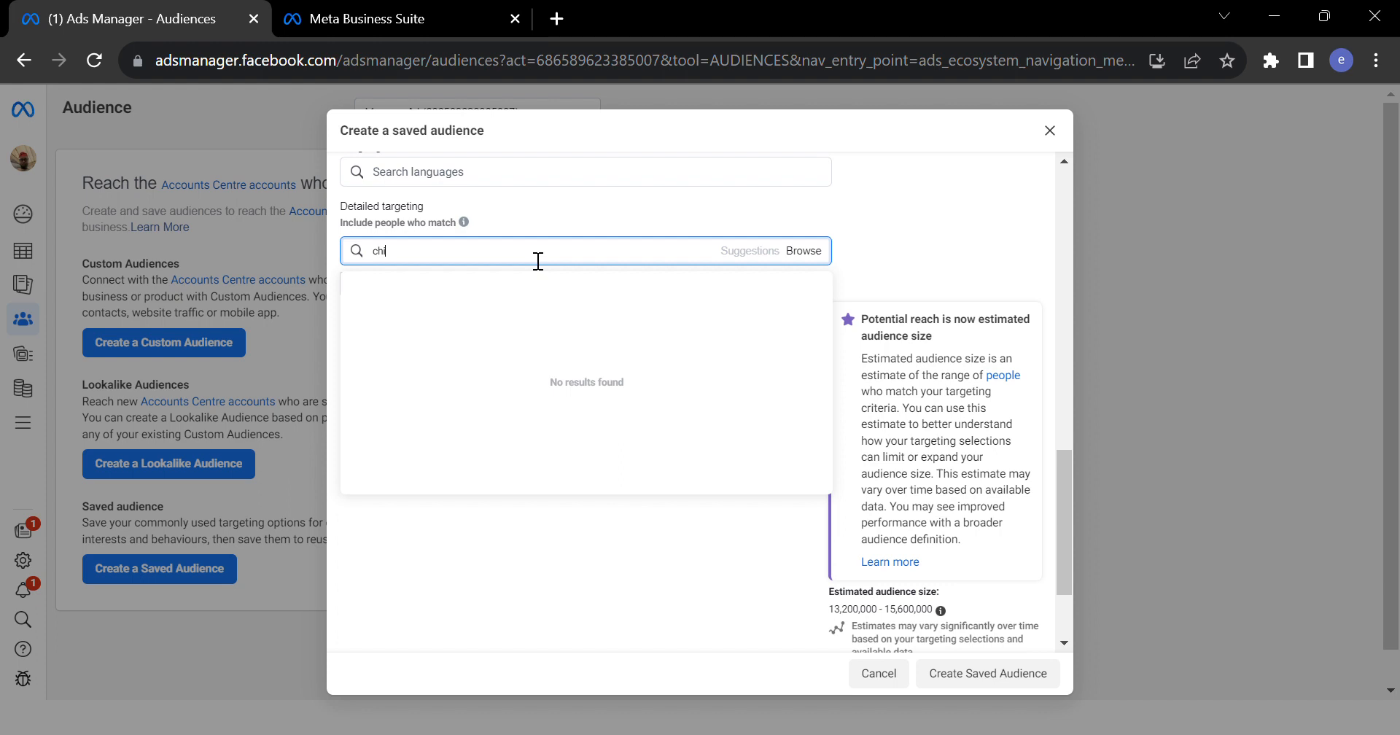
pyautogui.write('urches')
pyautogui.press('BackSpace')
pyautogui.press('BackSpace')
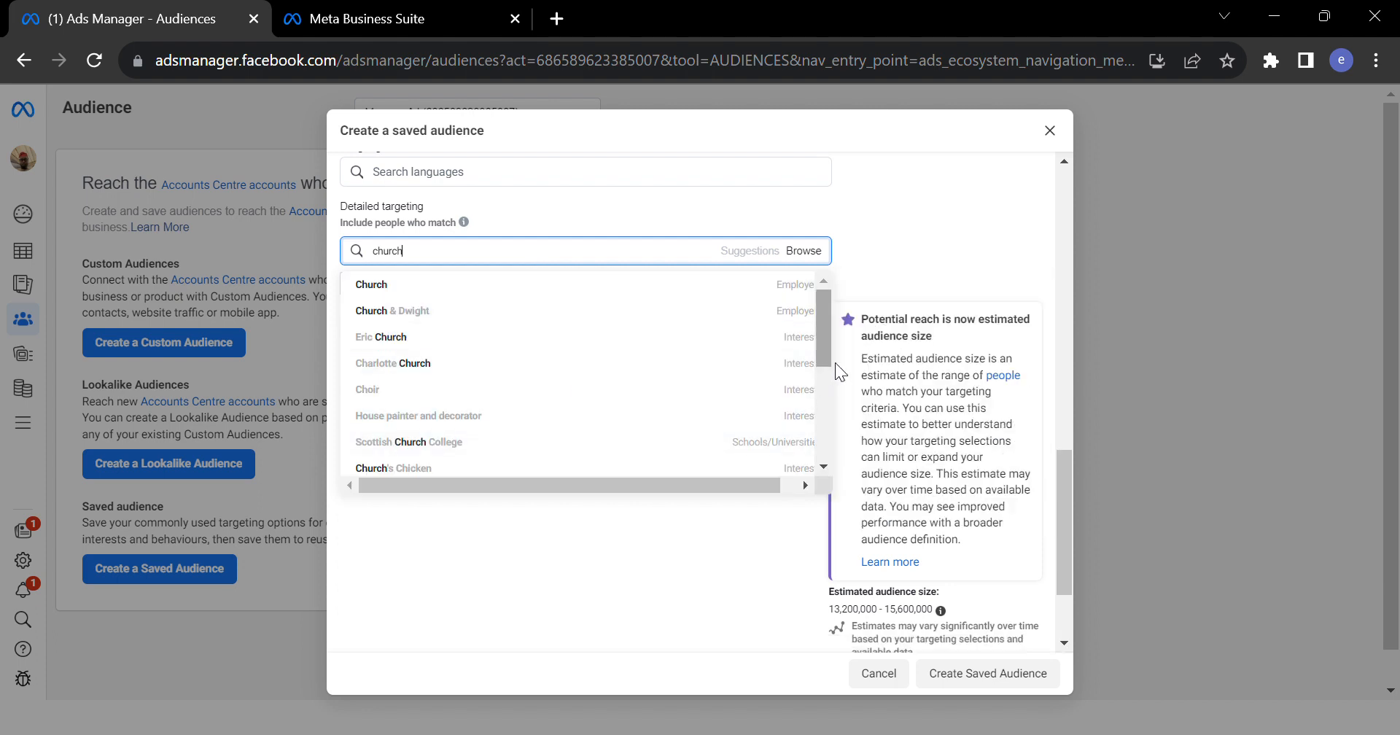
pyautogui.moveTo(826, 328); pyautogui.dragTo(808, 285)
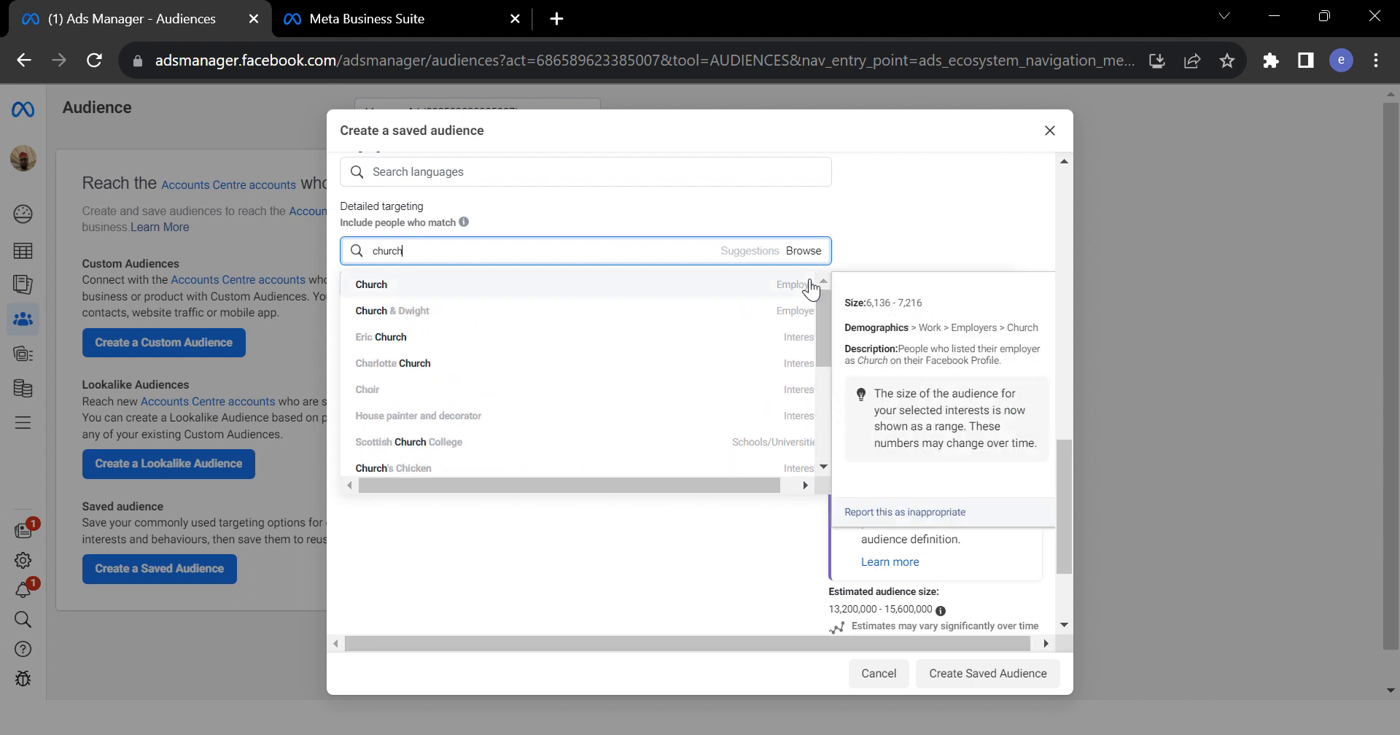
# Search detailed targeting for "tech" and include the TechCrunch interest.
pyautogui.doubleClick(562, 245)
pyautogui.write('te')
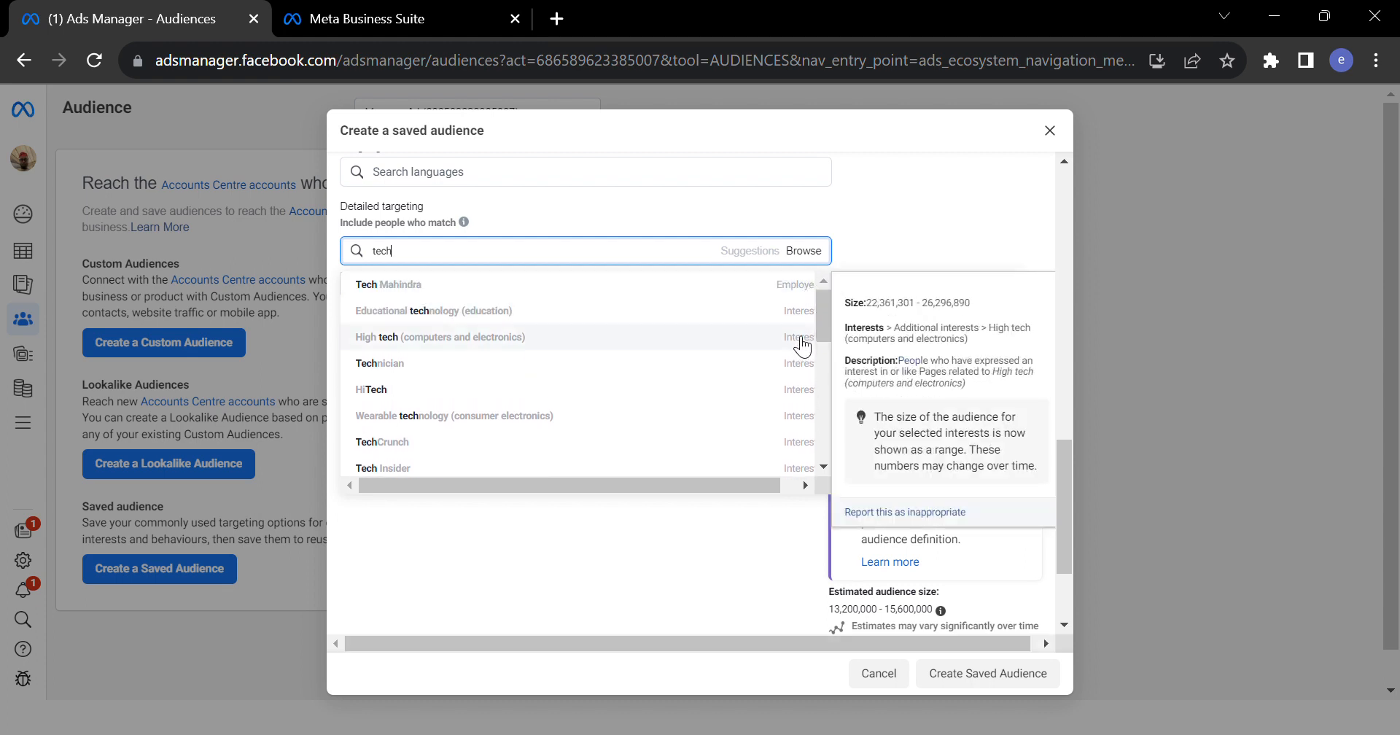
pyautogui.click(594, 446)
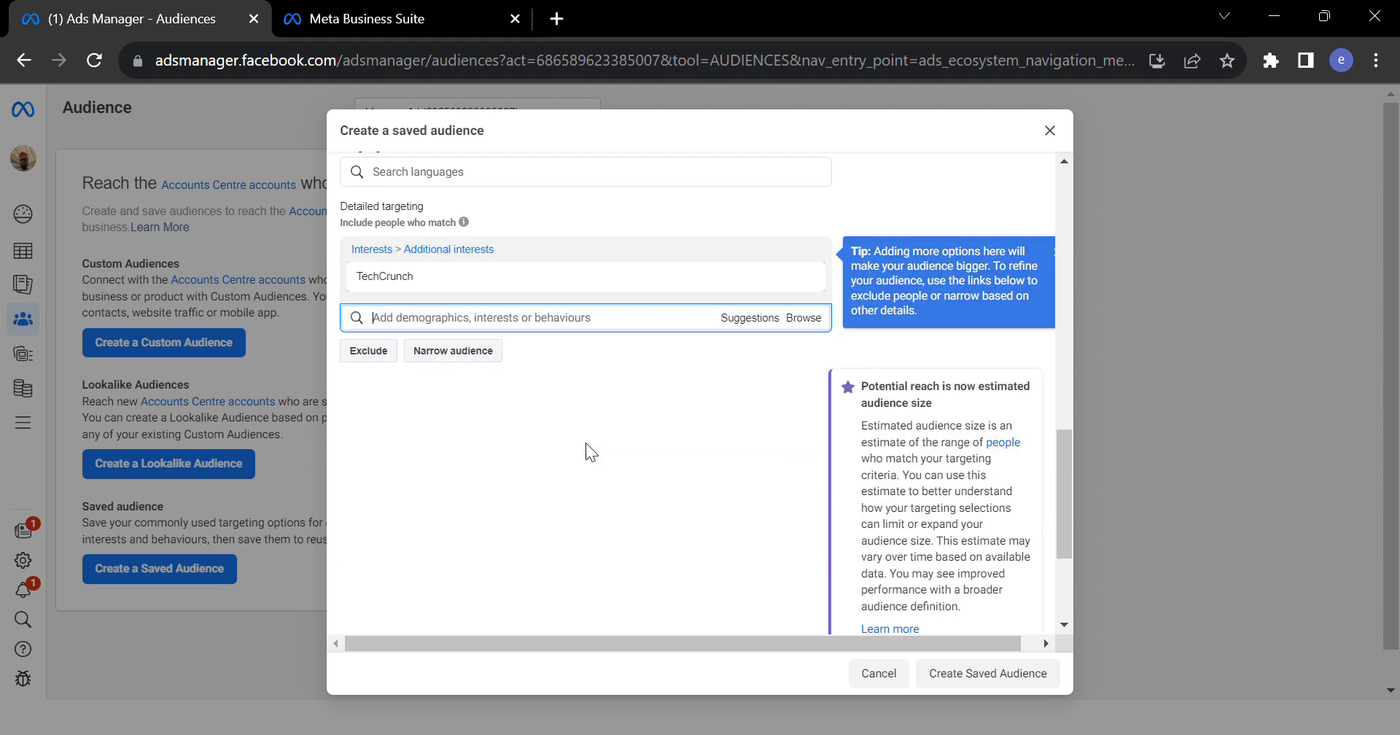
# Search detailed targeting for "product design" and include the interest Product design (design).
pyautogui.click(512, 328)
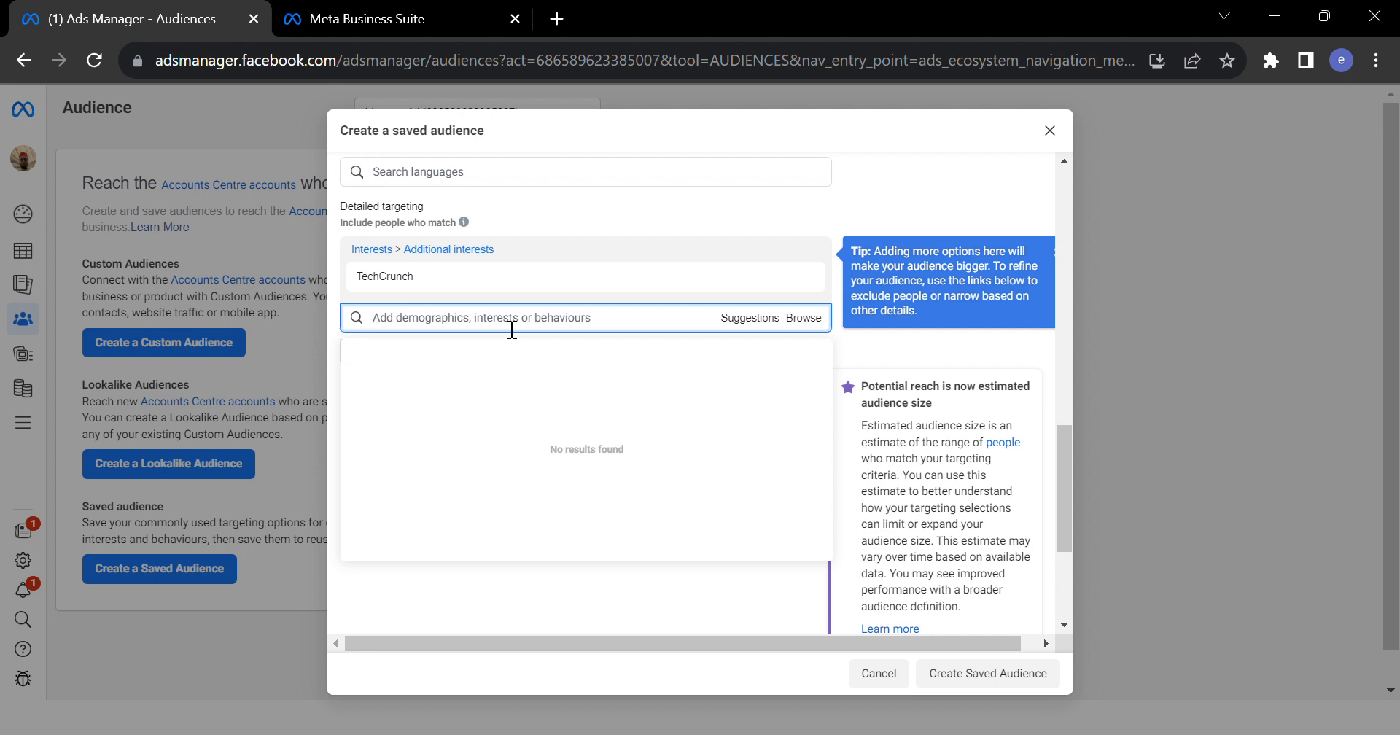
pyautogui.write('pe')
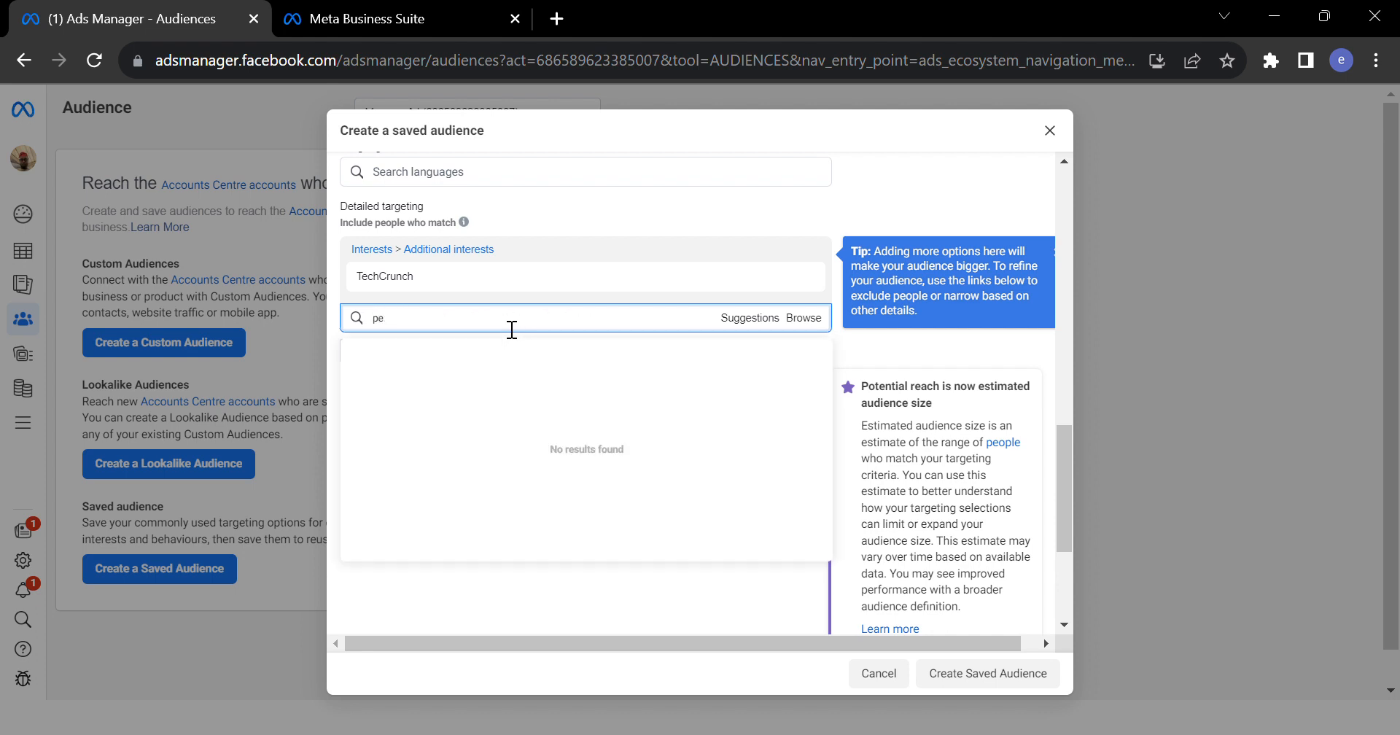
pyautogui.write('oroduc')
pyautogui.write(' design')
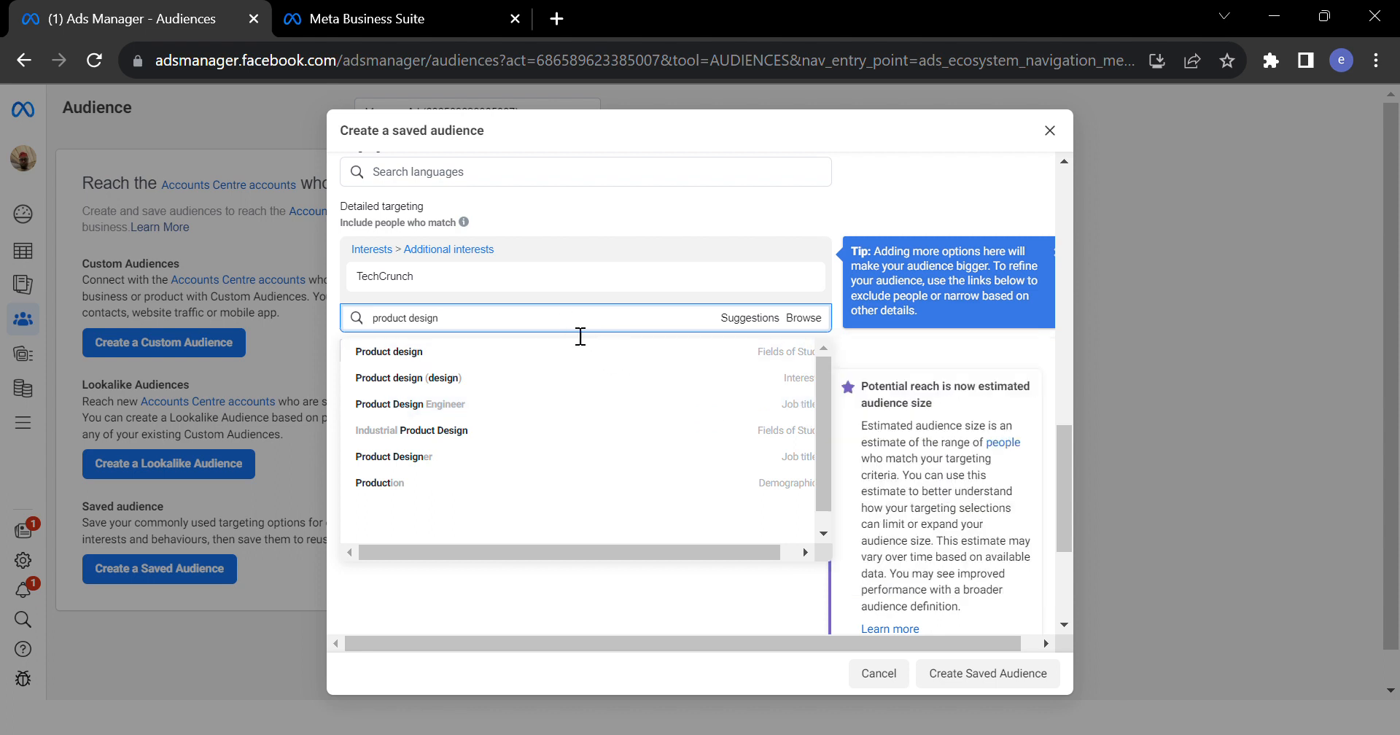
pyautogui.click(796, 386)
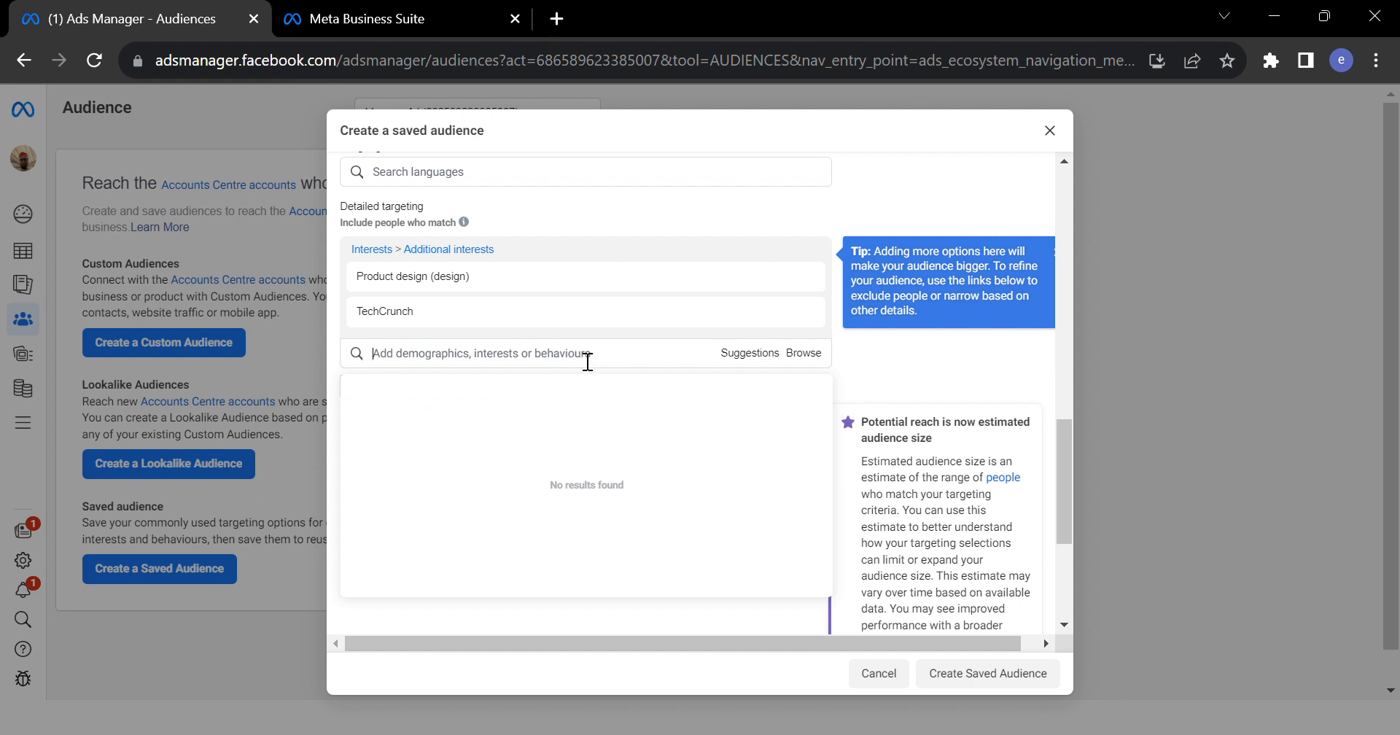
# Include the suggested interests TechRadar and ThinkGeek in the detailed targeting.
pyautogui.click(751, 353)
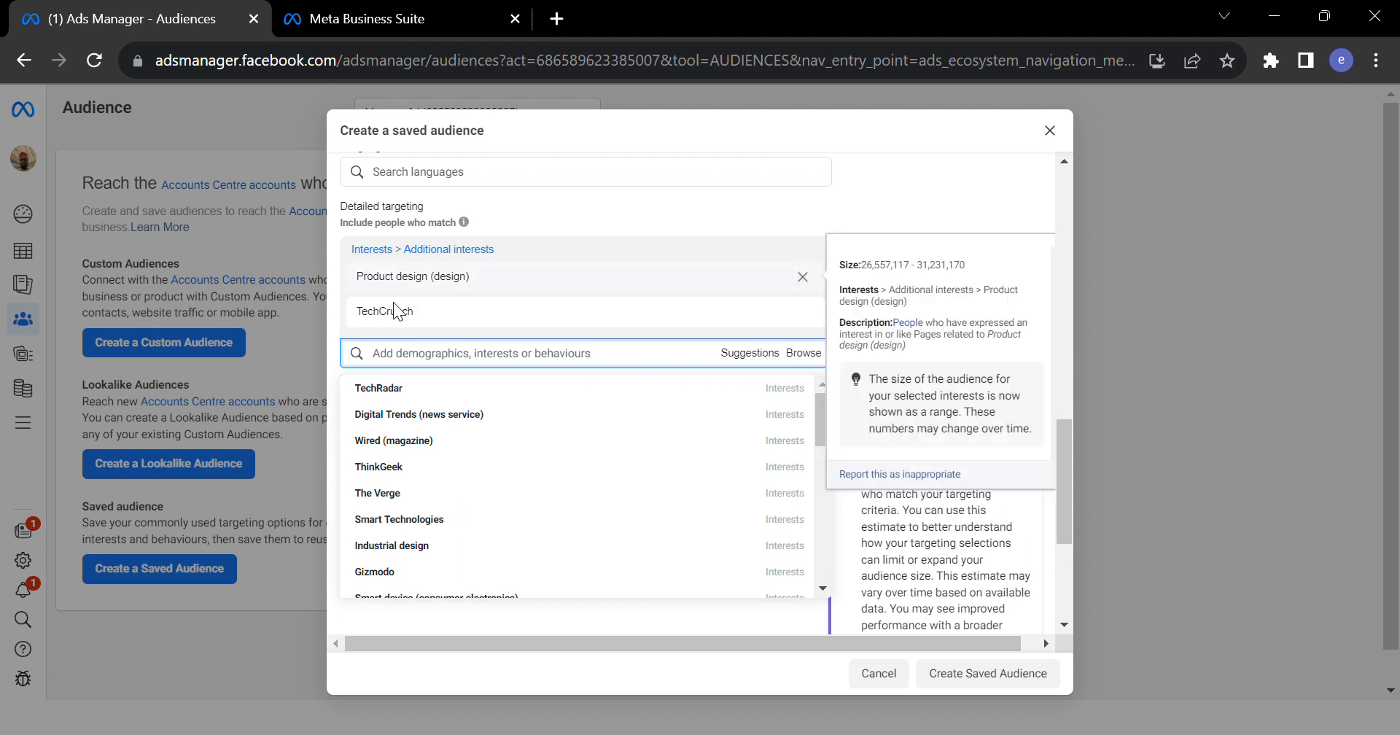
pyautogui.moveTo(382, 313)
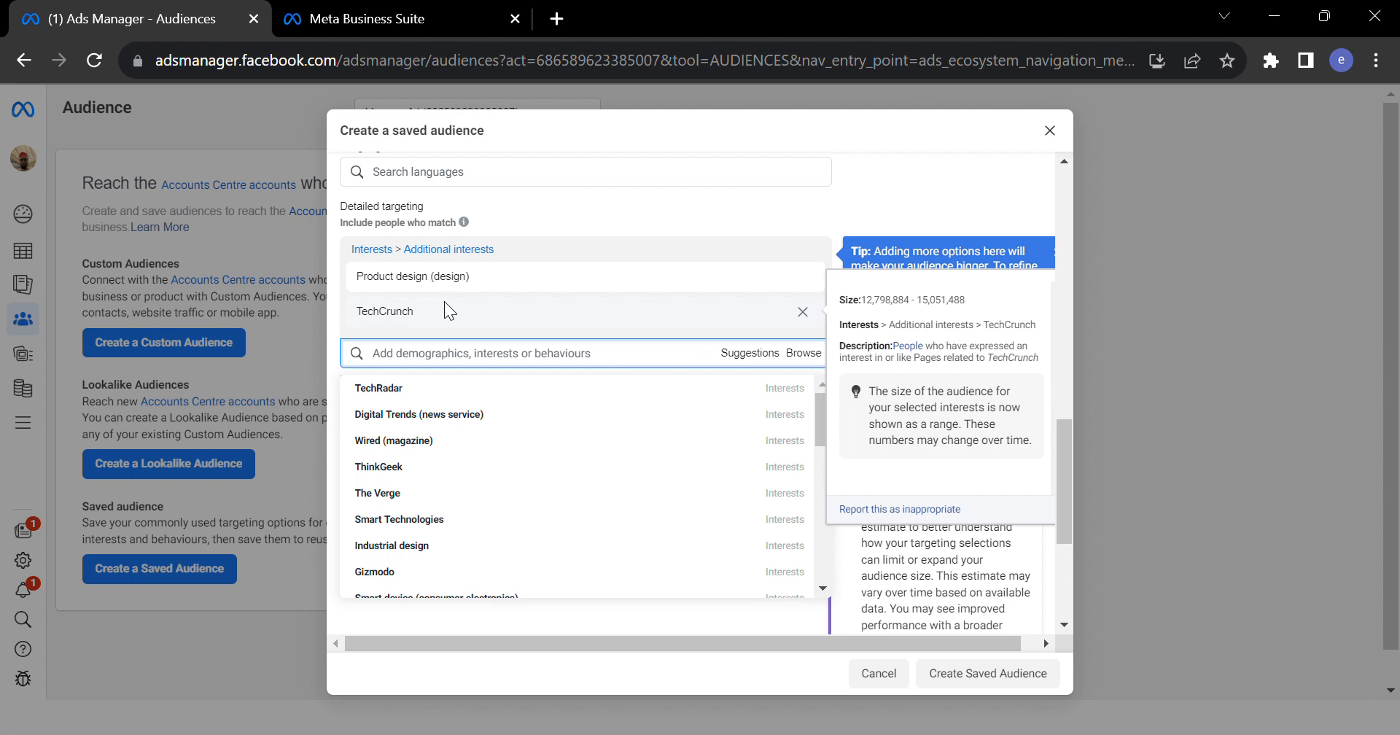
pyautogui.moveTo(408, 545)
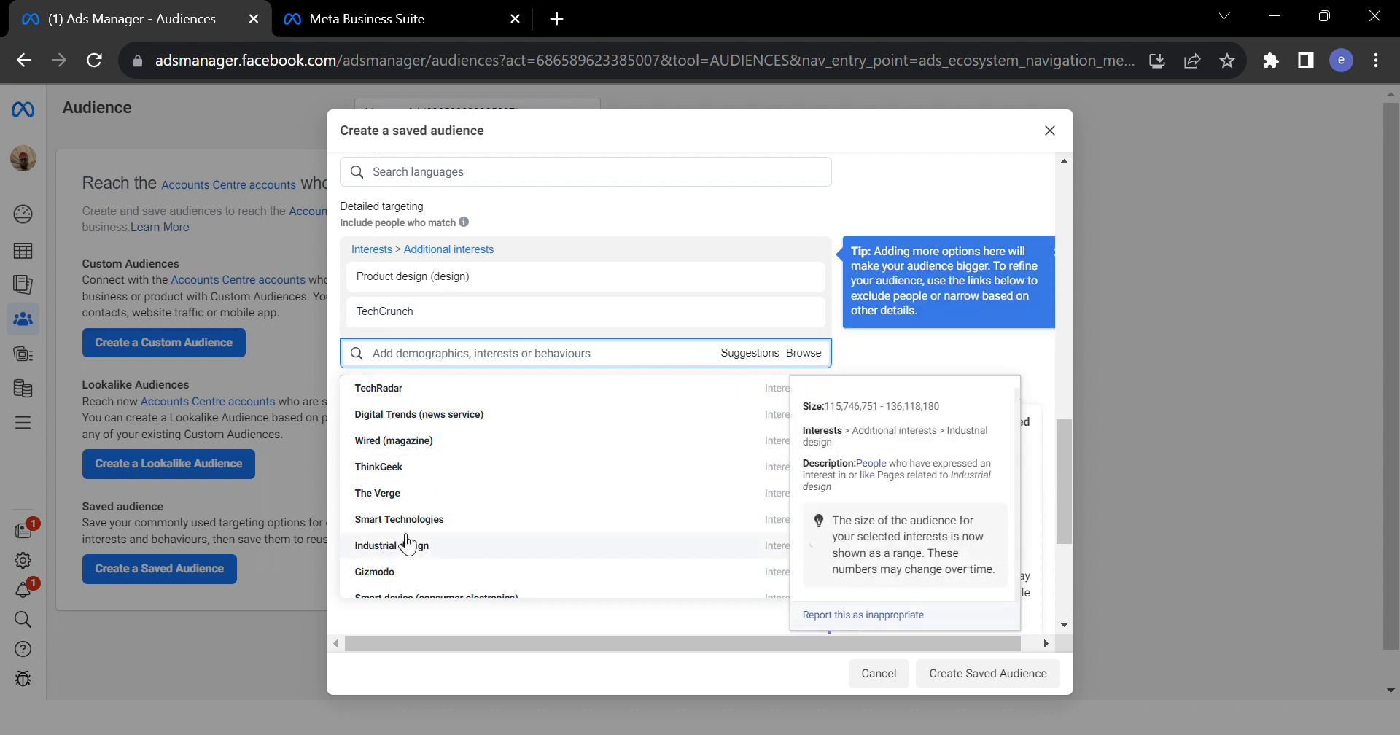
pyautogui.moveTo(368, 392)
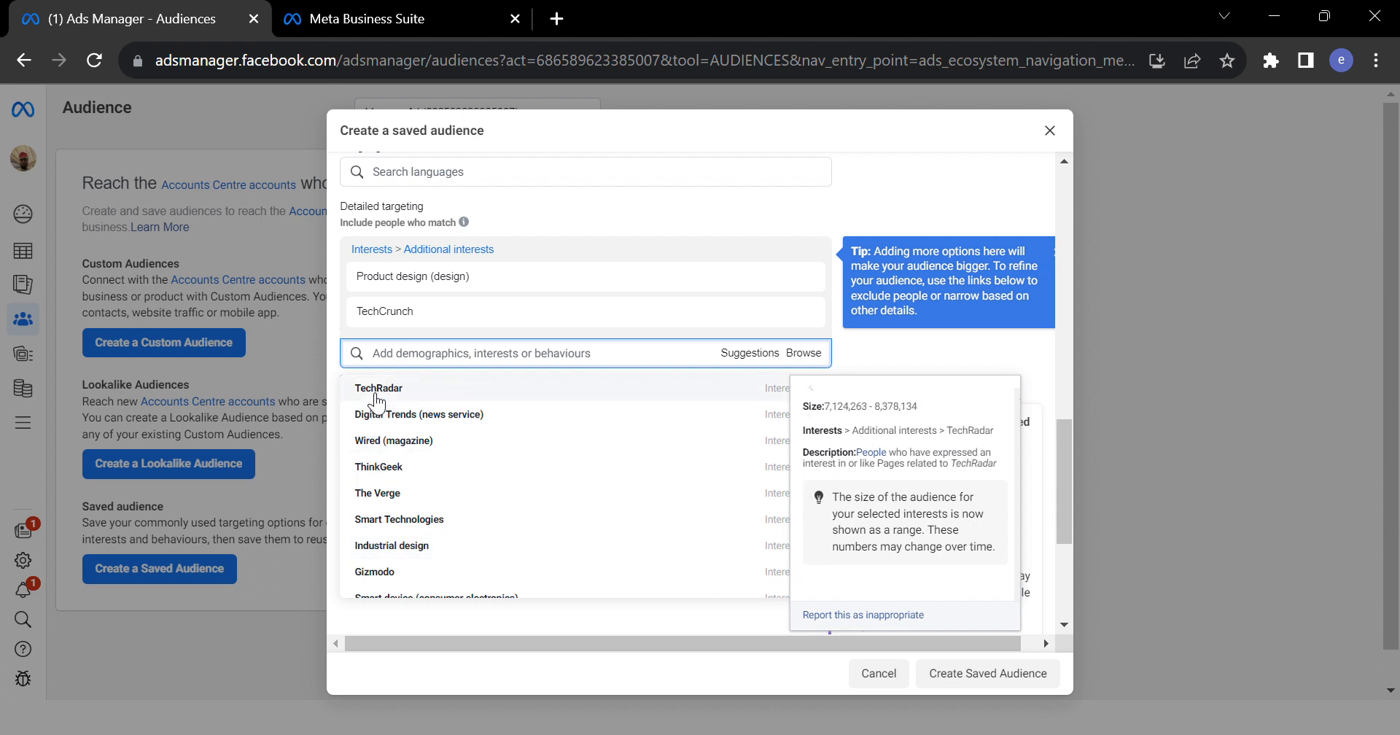
pyautogui.click(423, 393)
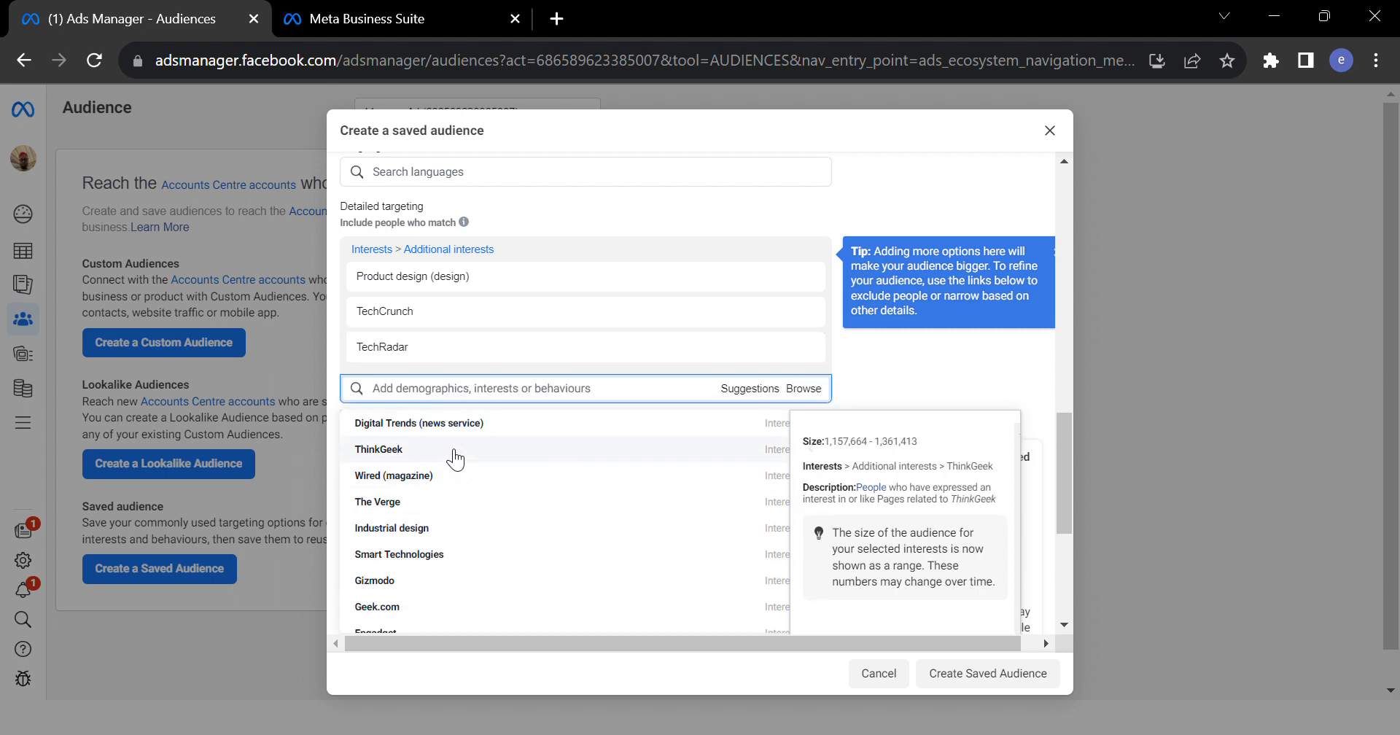
pyautogui.click(455, 458)
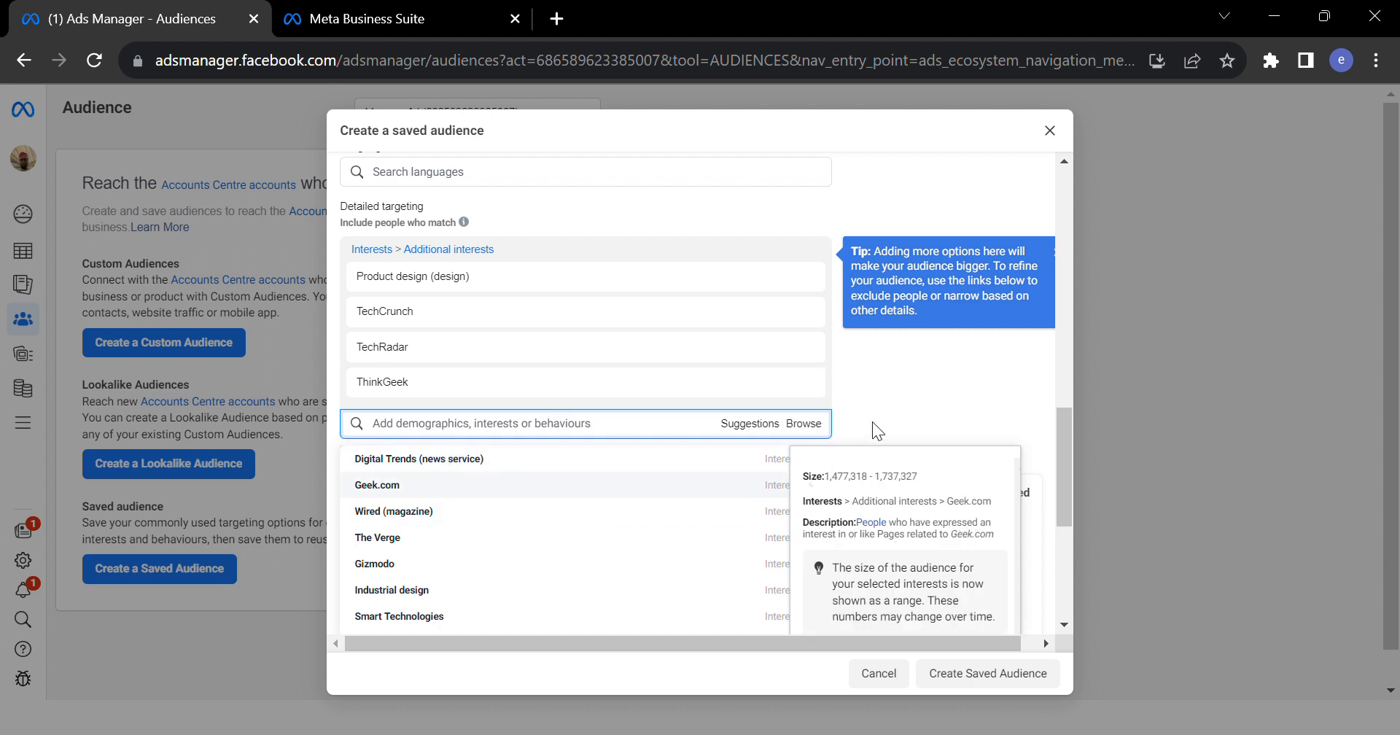
# Include the suggested interests User experience design and Design (design) in the detailed targeting.
pyautogui.moveTo(823, 489); pyautogui.dragTo(819, 560)
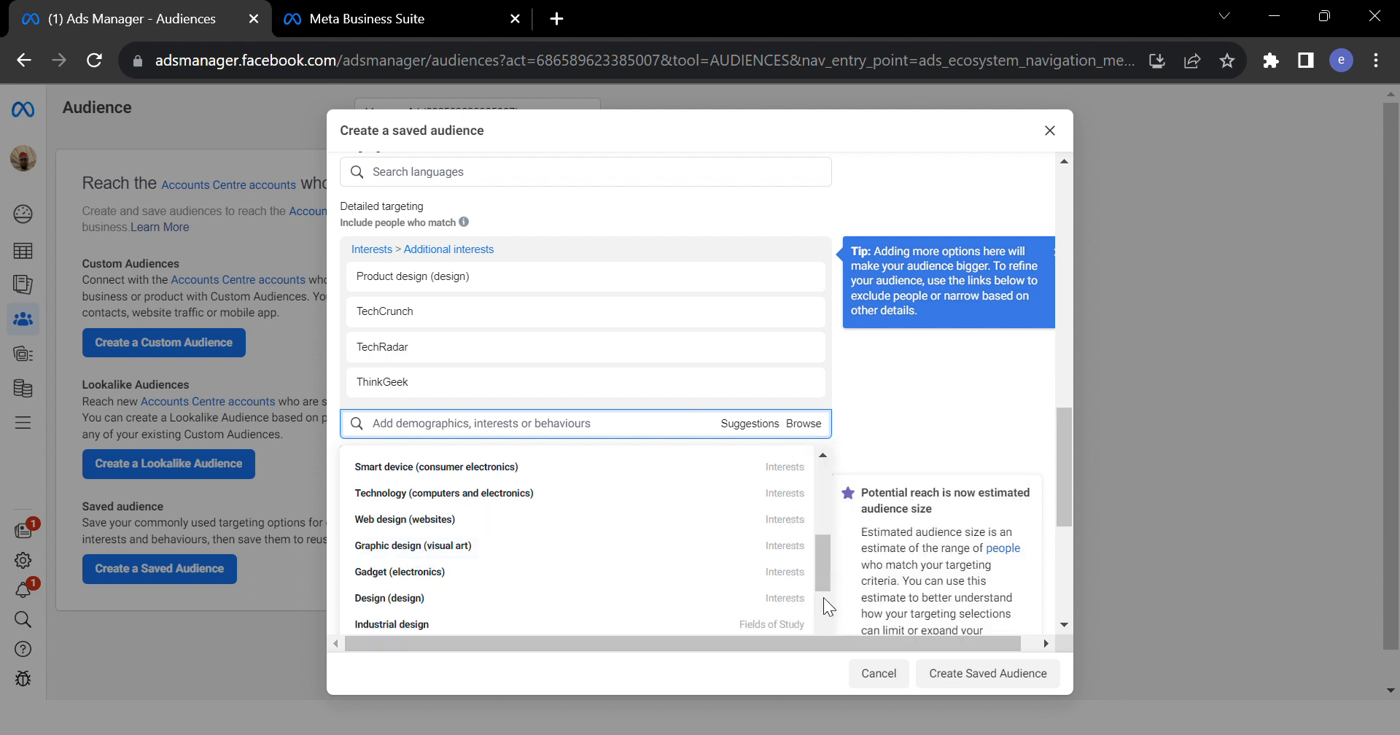
pyautogui.moveTo(821, 554); pyautogui.dragTo(819, 585)
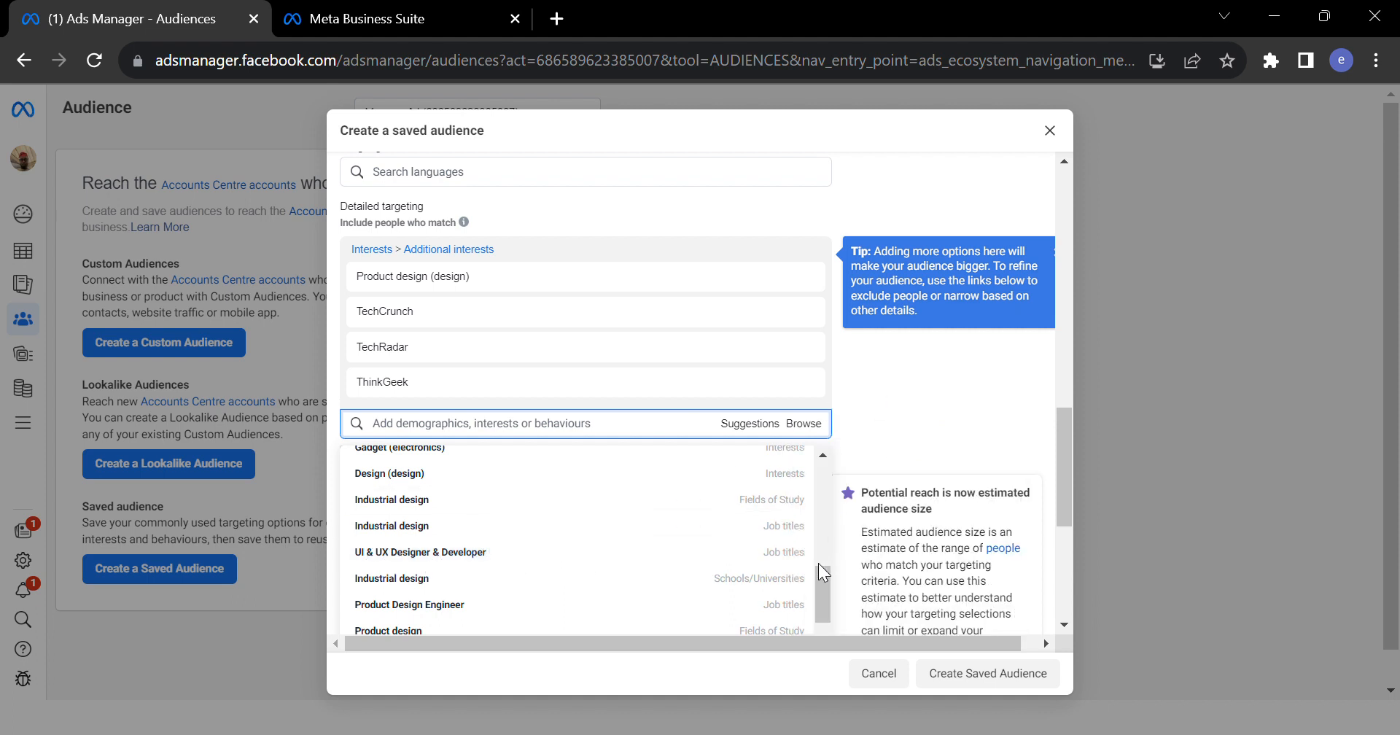
pyautogui.moveTo(825, 588); pyautogui.dragTo(821, 610)
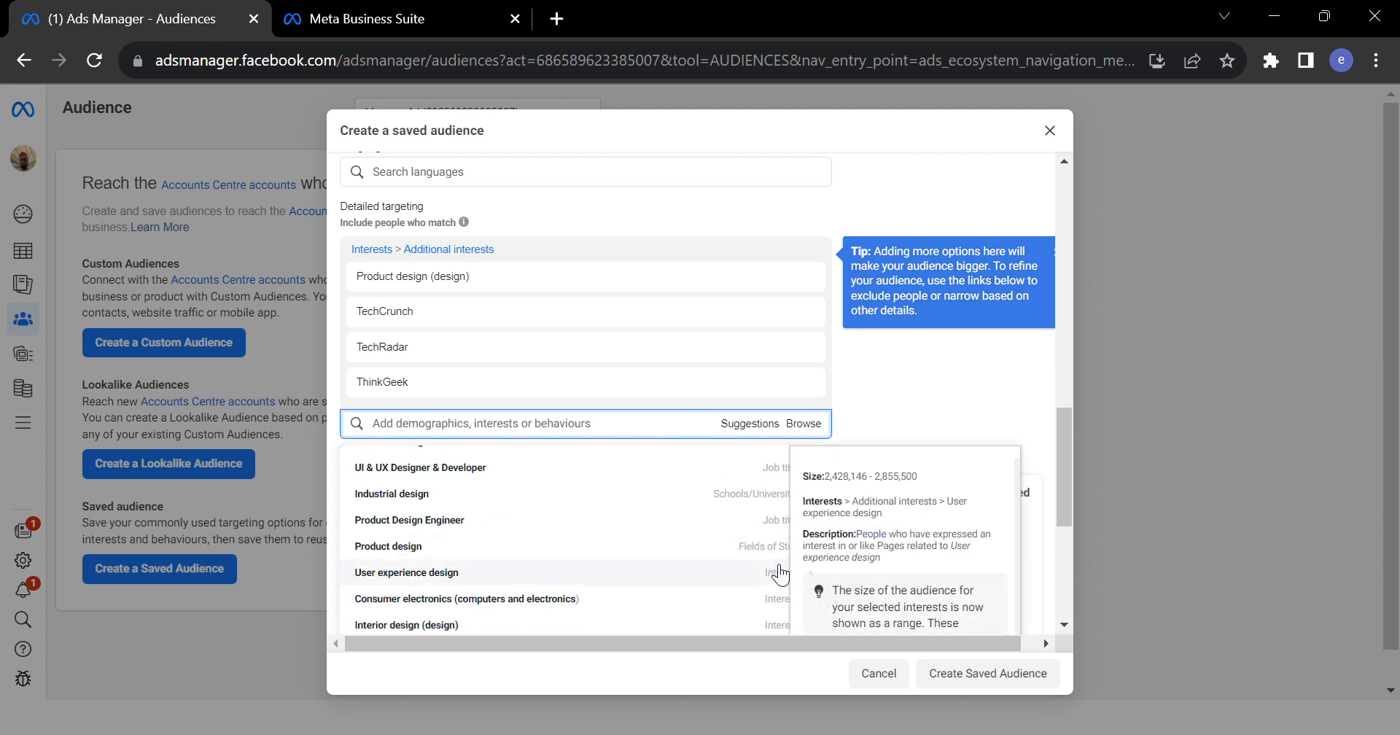
pyautogui.click(612, 575)
pyautogui.moveTo(820, 561); pyautogui.dragTo(814, 641)
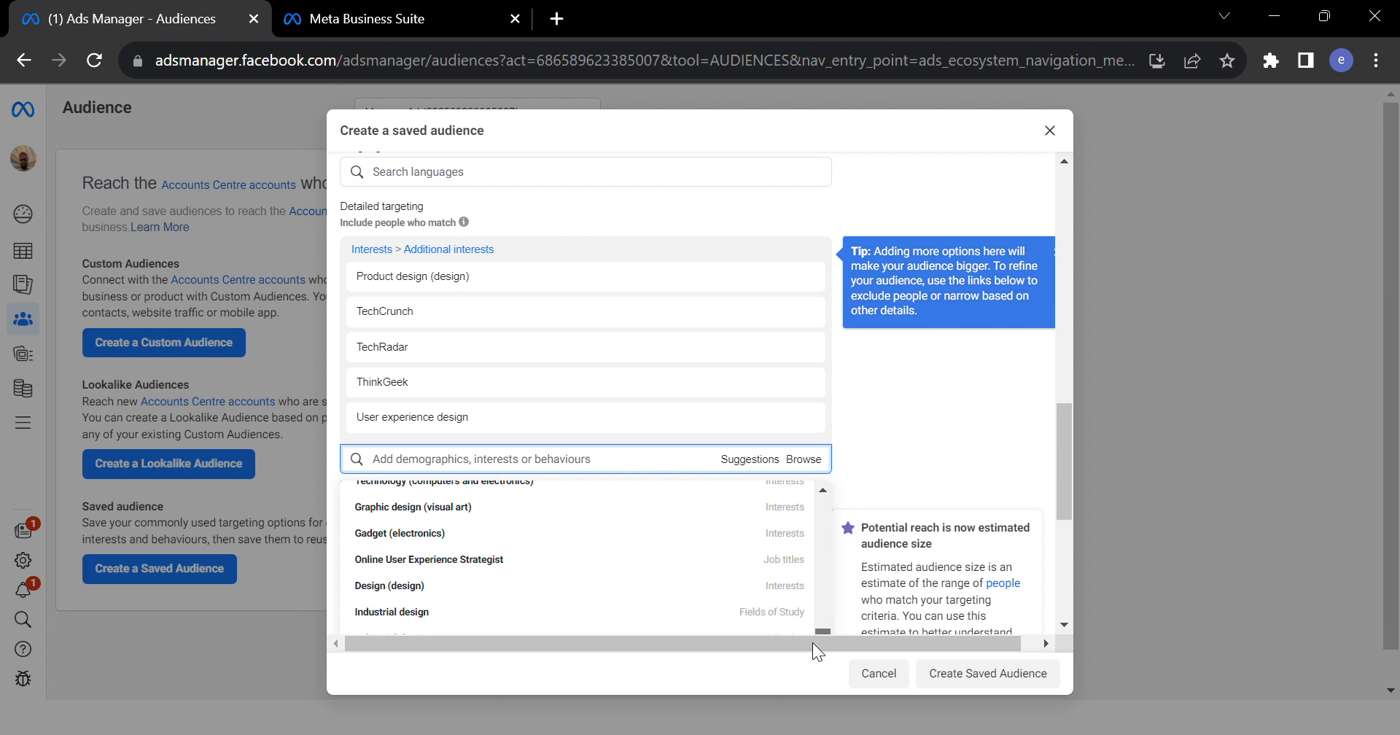
pyautogui.moveTo(496, 592)
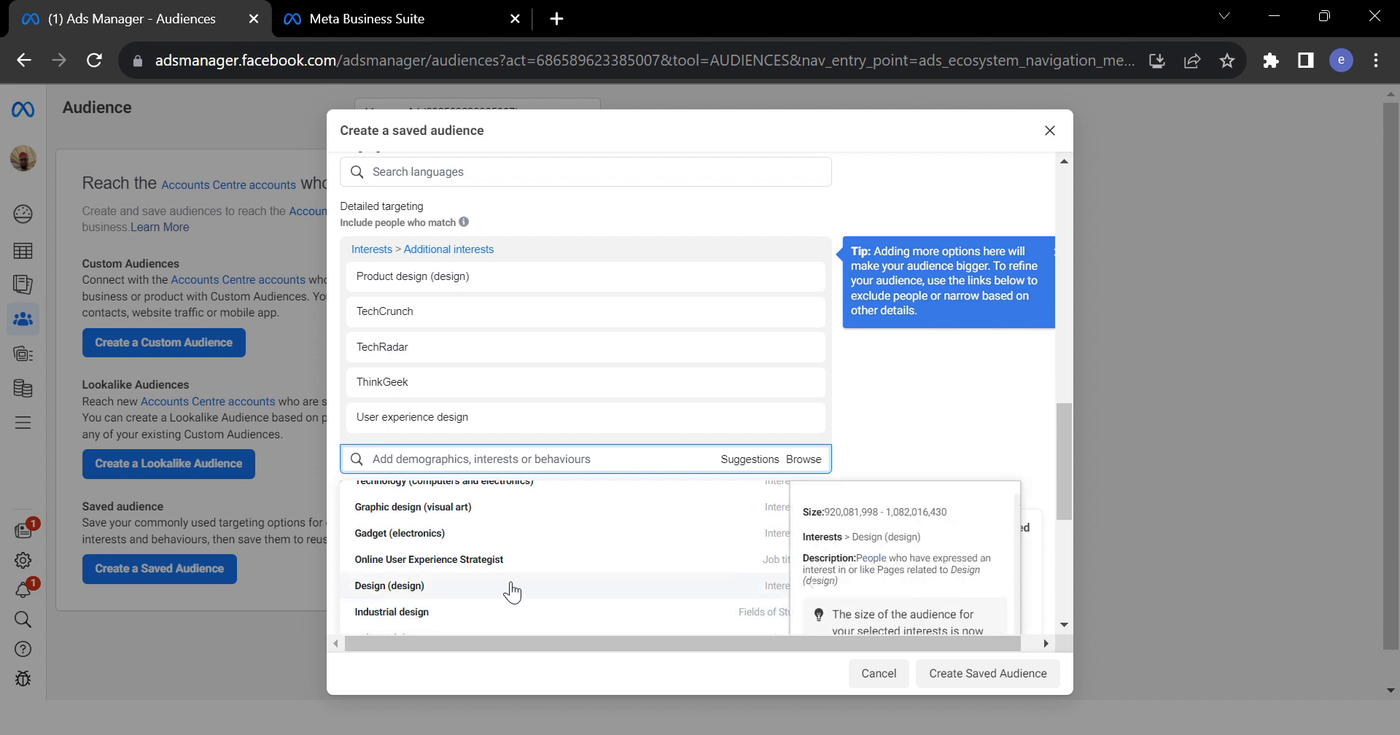
pyautogui.click(513, 591)
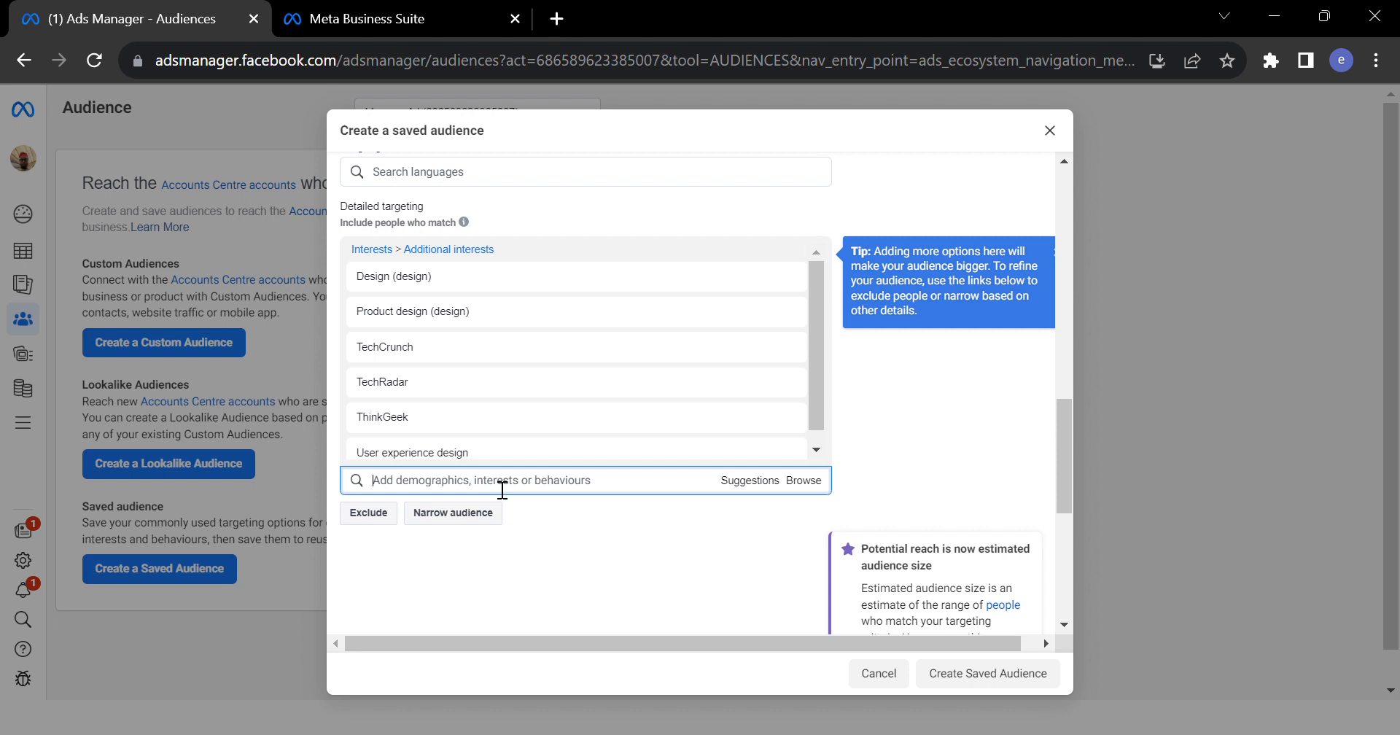
# Search detailed targeting for "front end" and include the interests Front end development and Front and back ends.
pyautogui.write('front end')
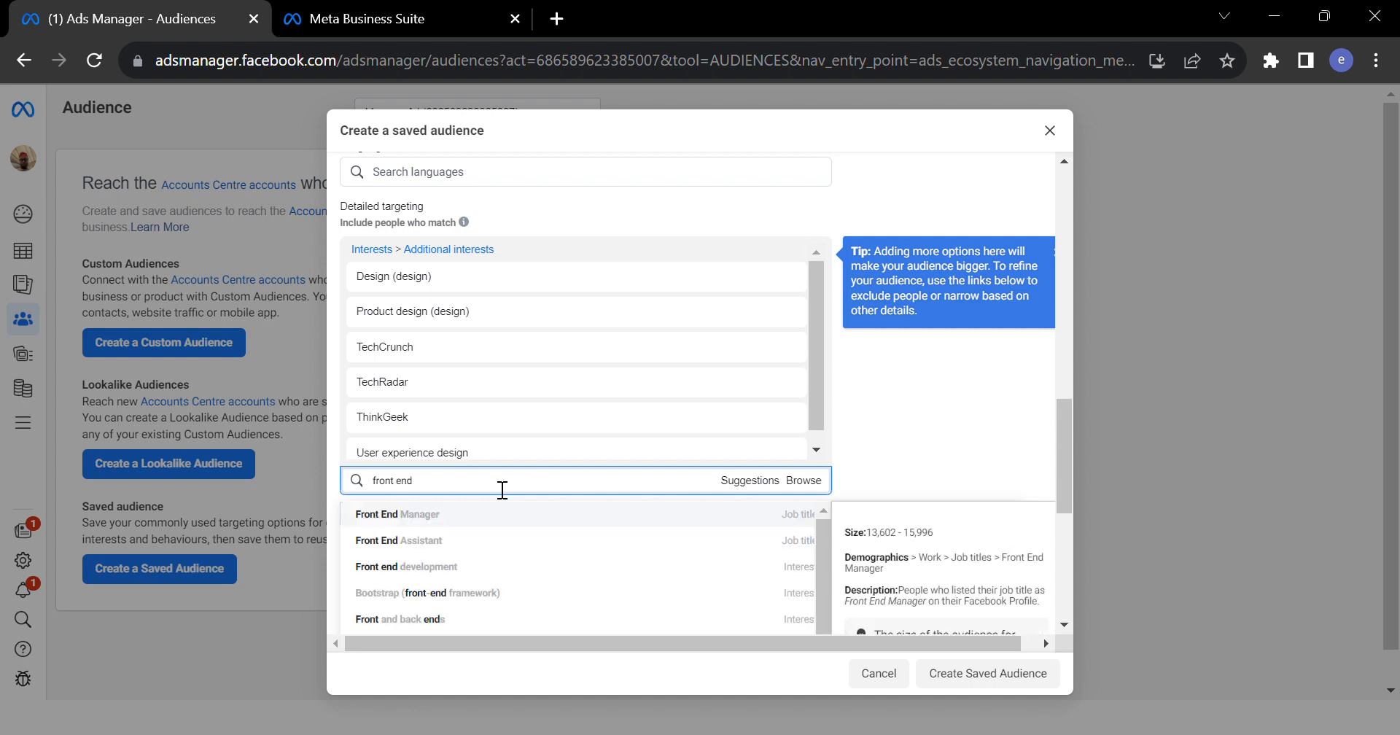
pyautogui.click(501, 567)
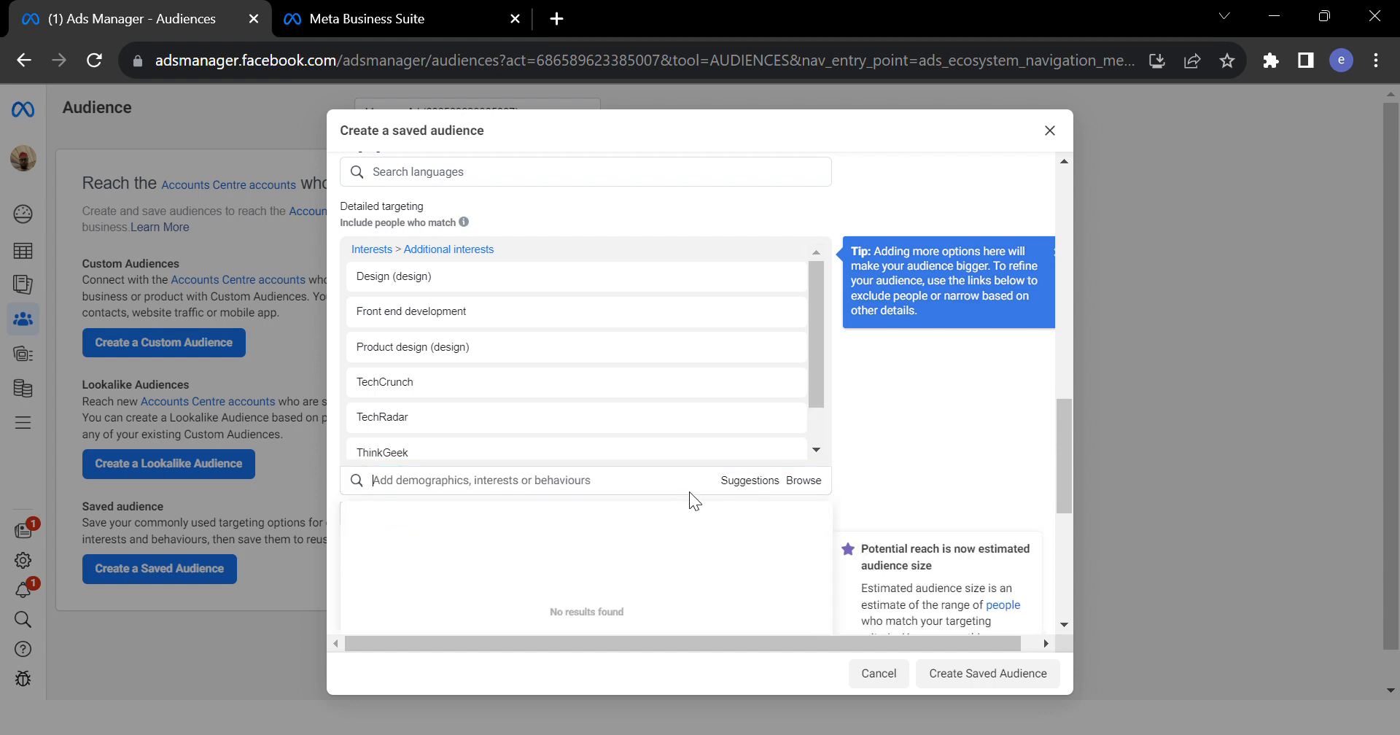
pyautogui.write('front')
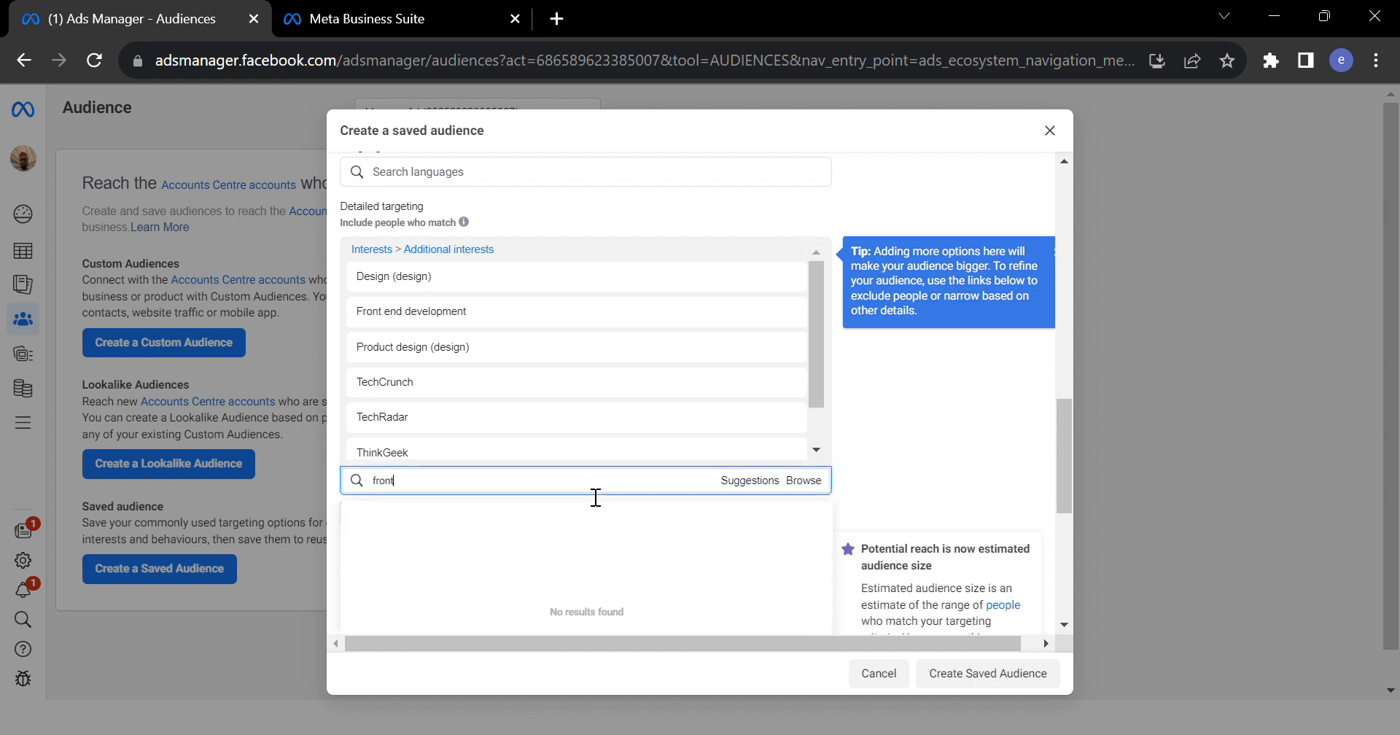
pyautogui.write(' end')
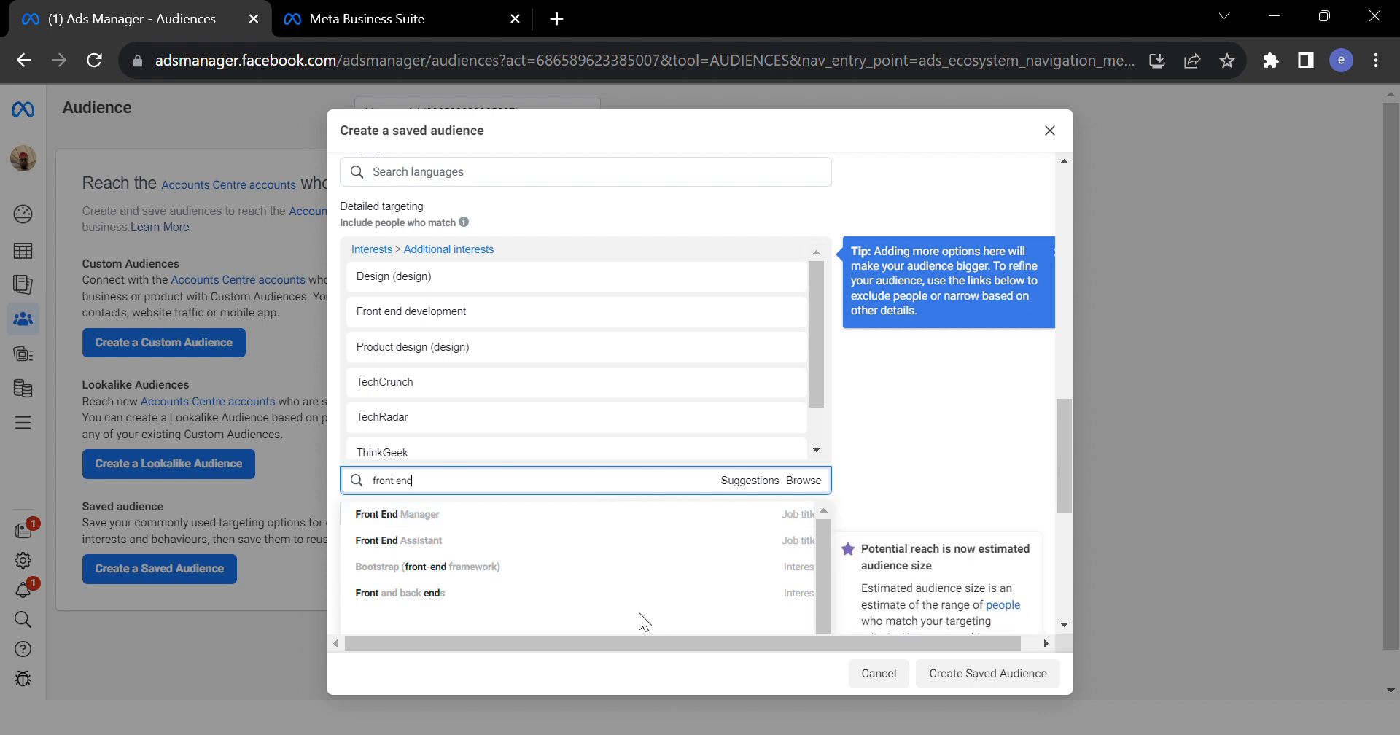
pyautogui.click(622, 601)
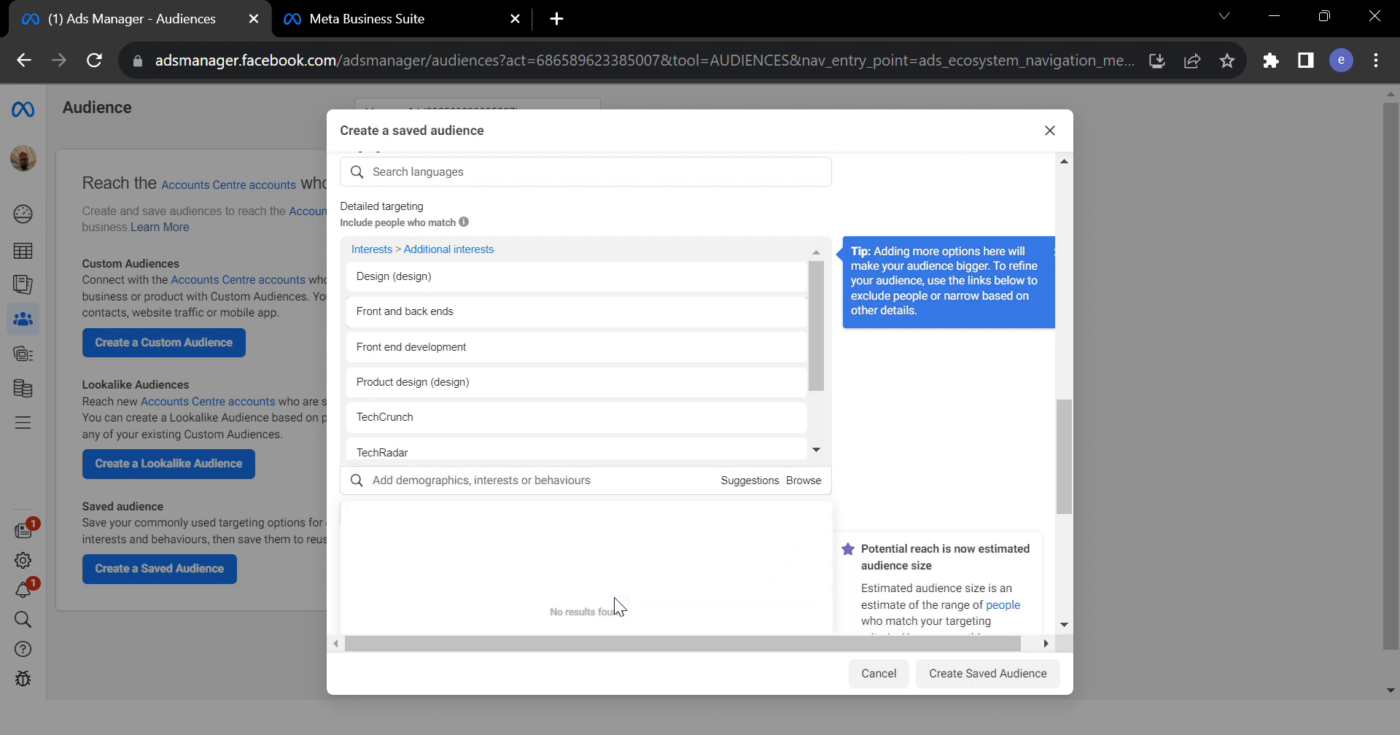
# Include the suggested interests HTML, JavaScript and Python (programming language) in the detailed targeting.
pyautogui.click(749, 488)
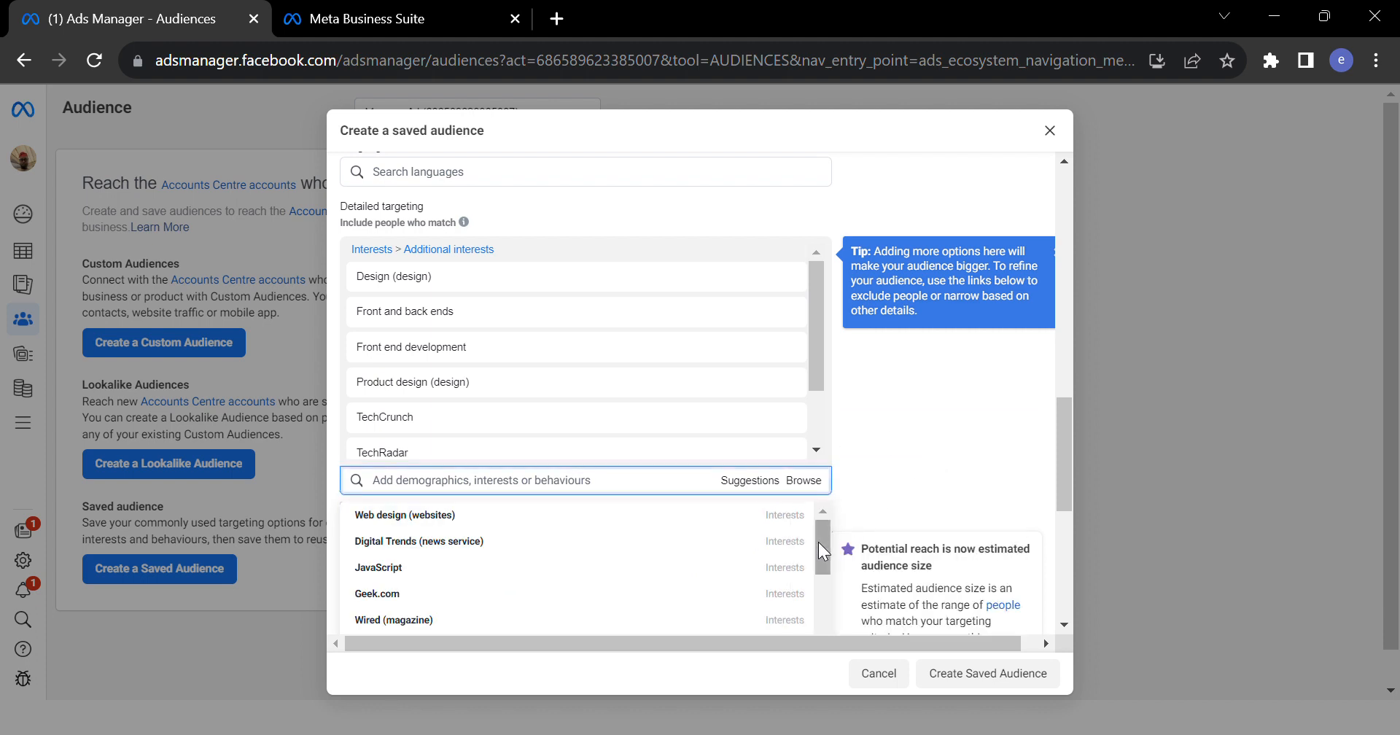
pyautogui.moveTo(821, 537); pyautogui.dragTo(817, 616)
pyautogui.moveTo(466, 546)
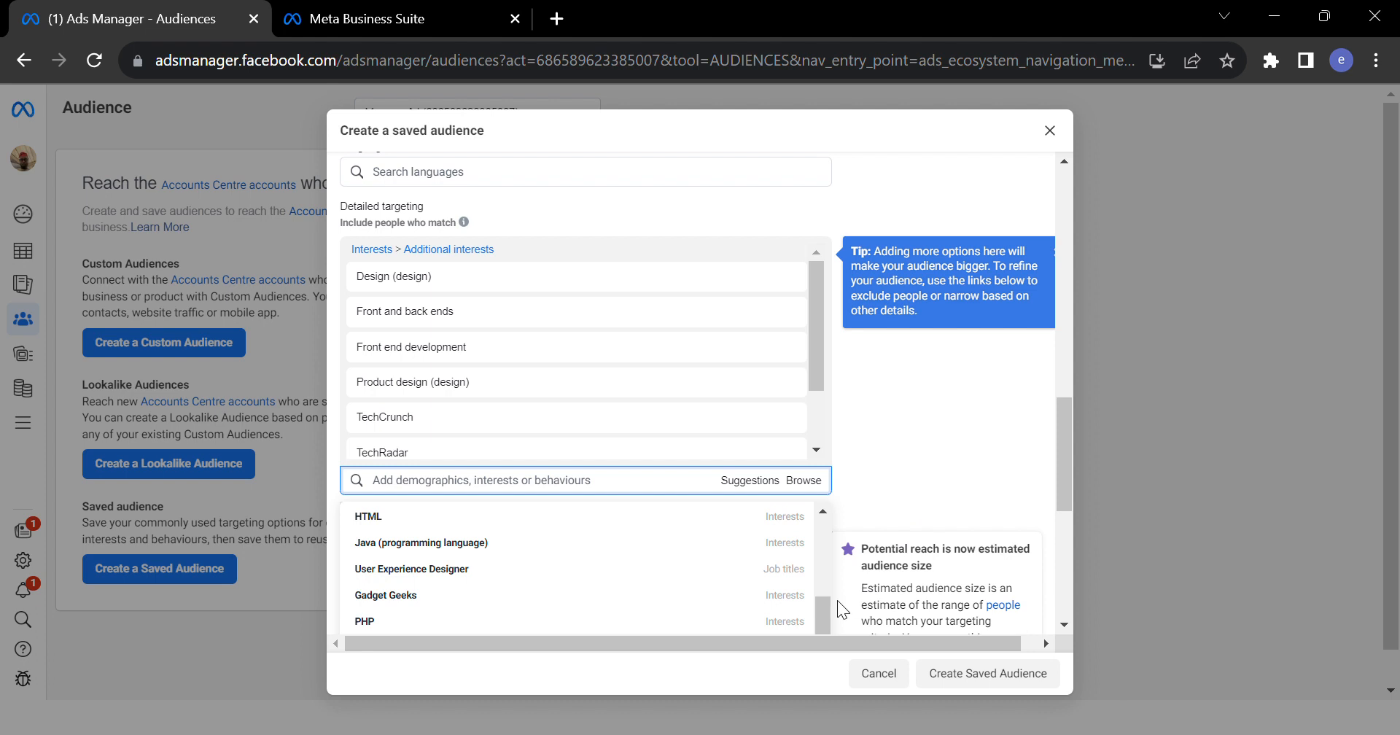
pyautogui.scroll(1, 825, 602)
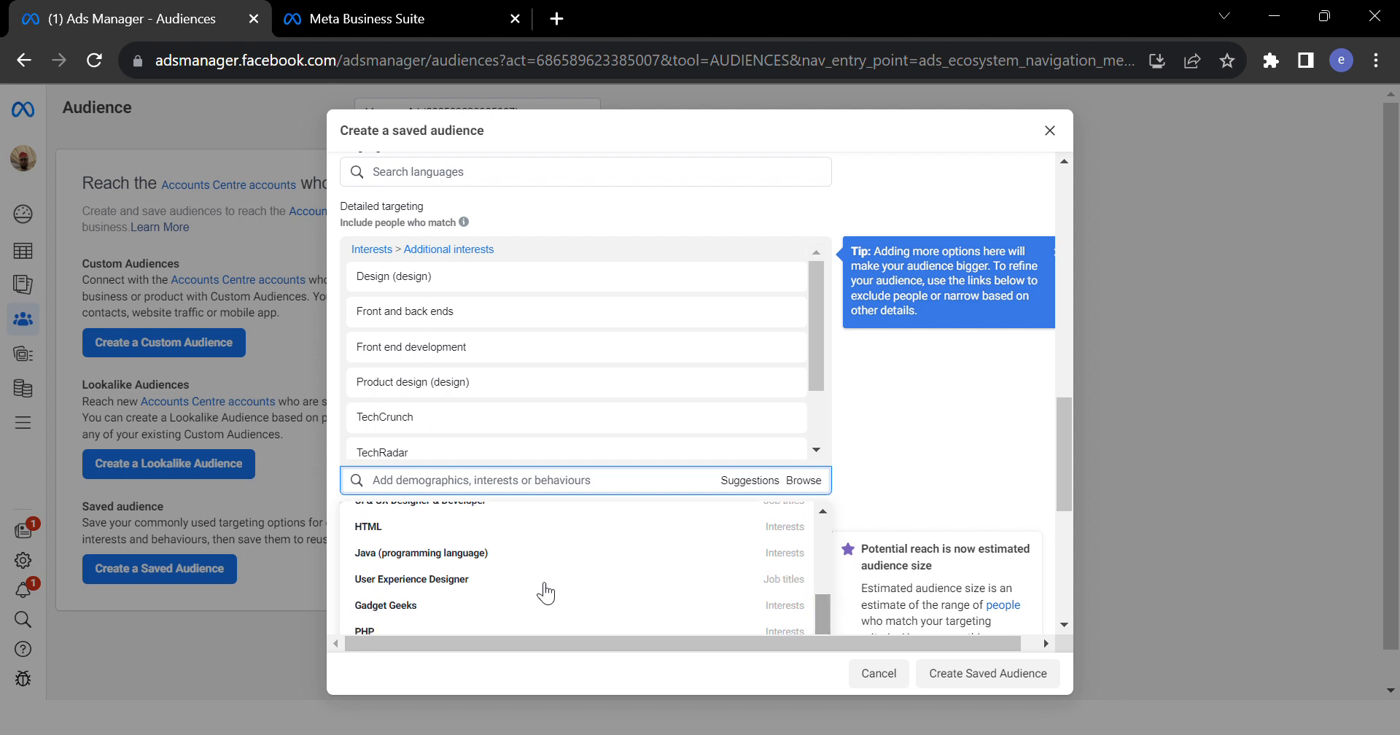
pyautogui.click(391, 543)
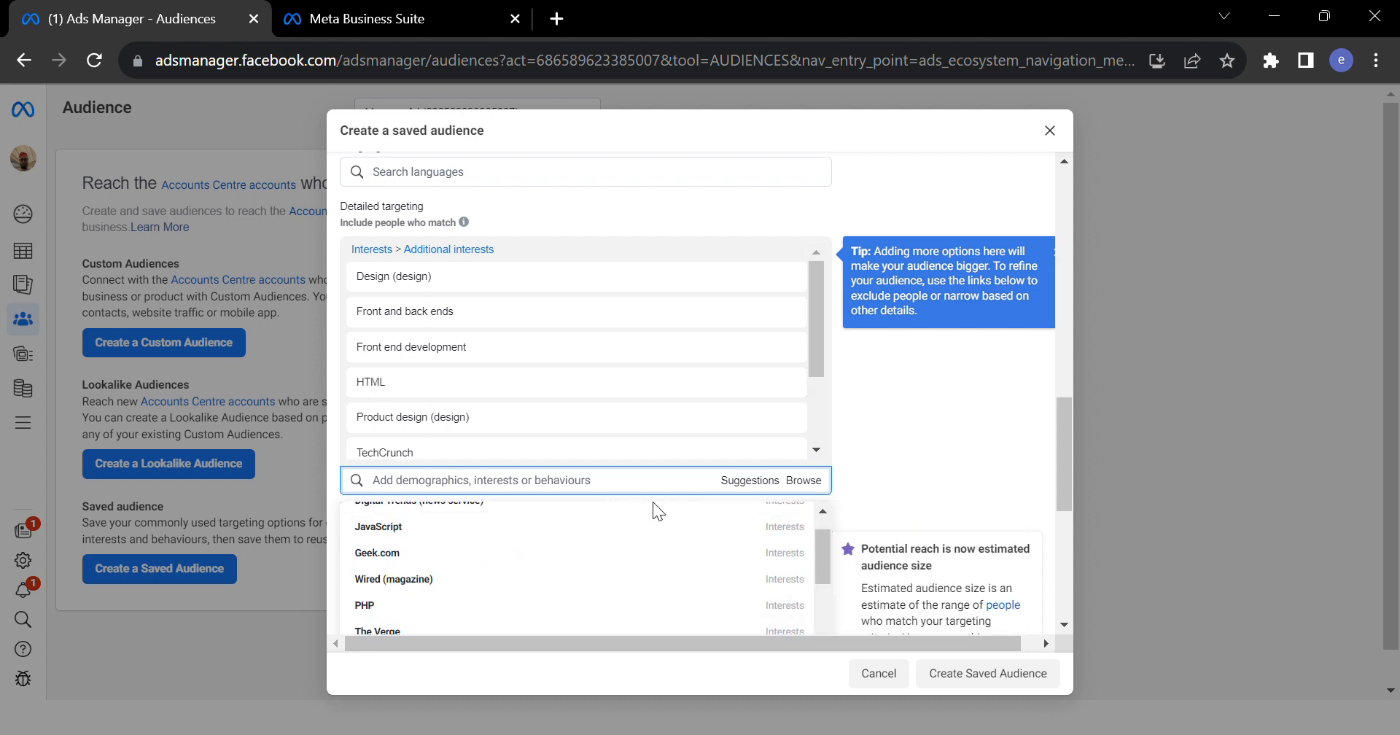
pyautogui.click(431, 537)
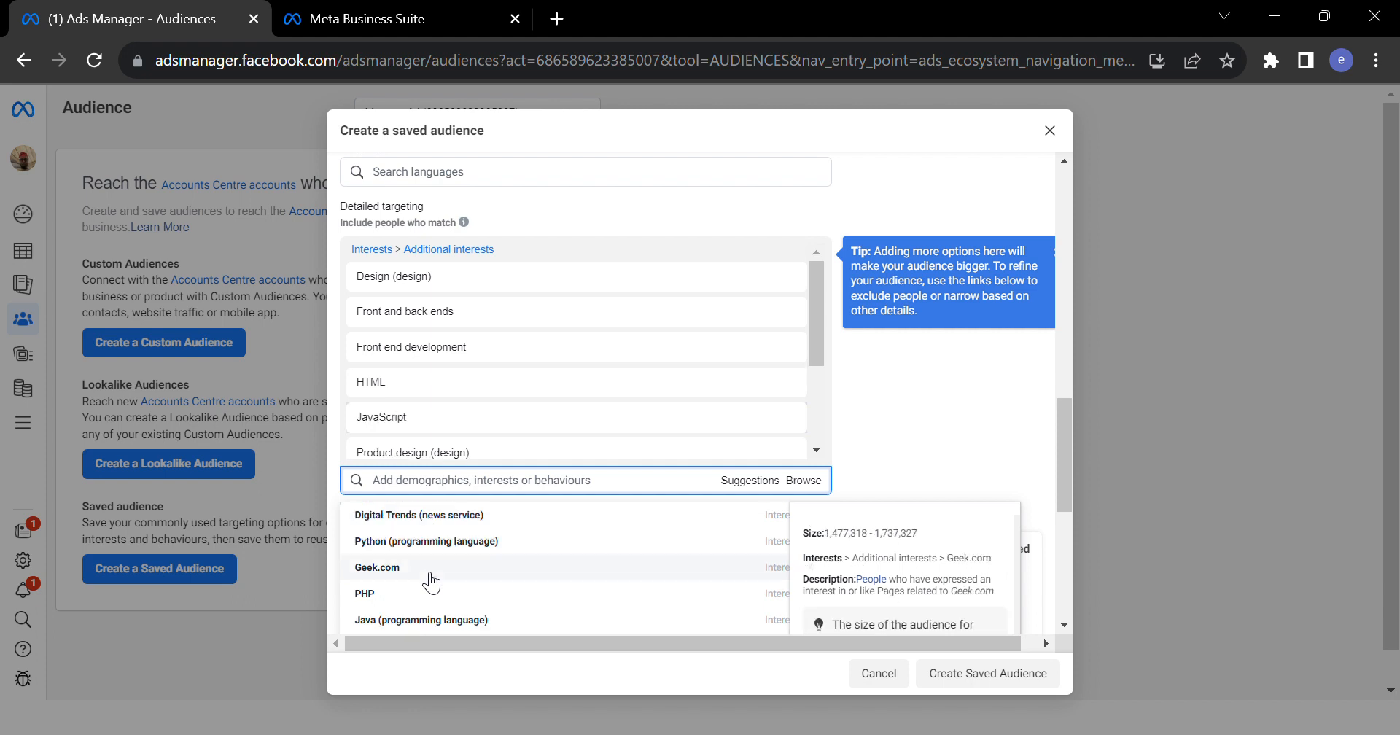
pyautogui.click(501, 543)
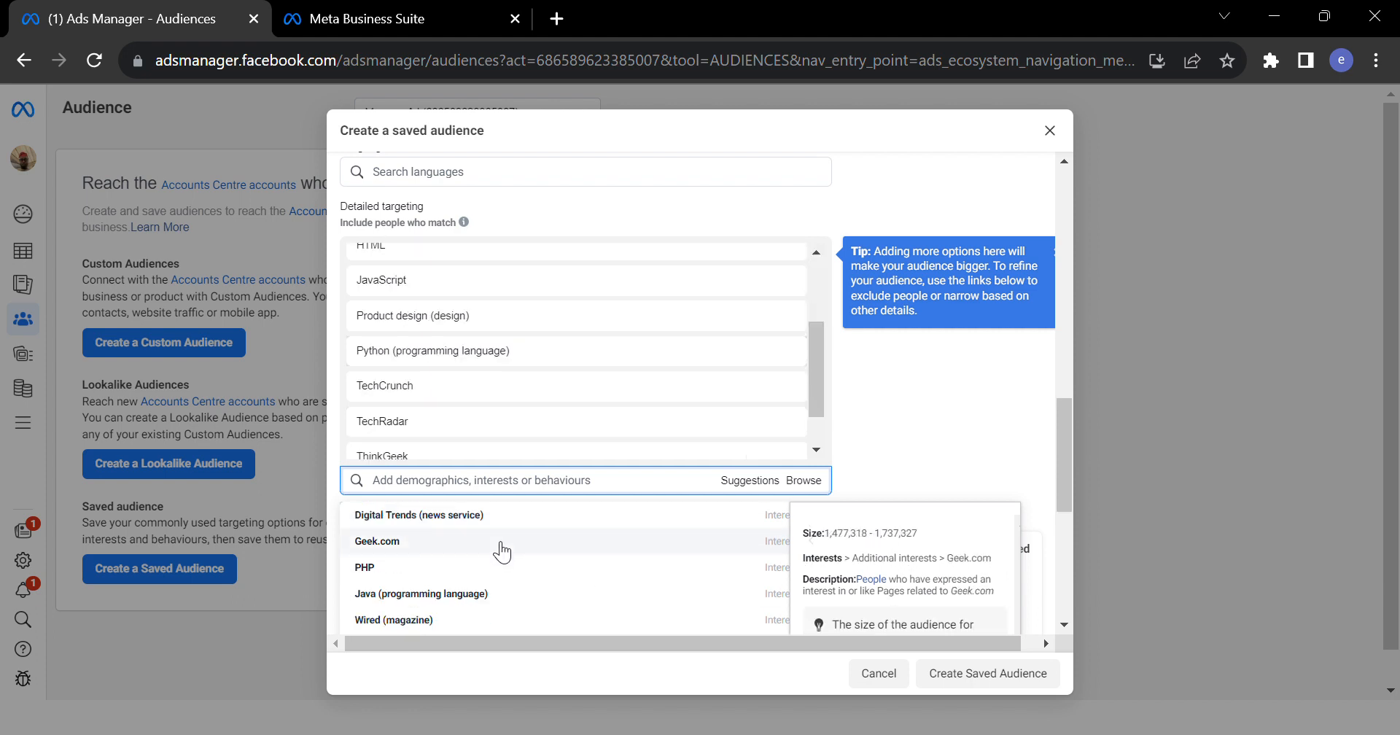
pyautogui.click(936, 418)
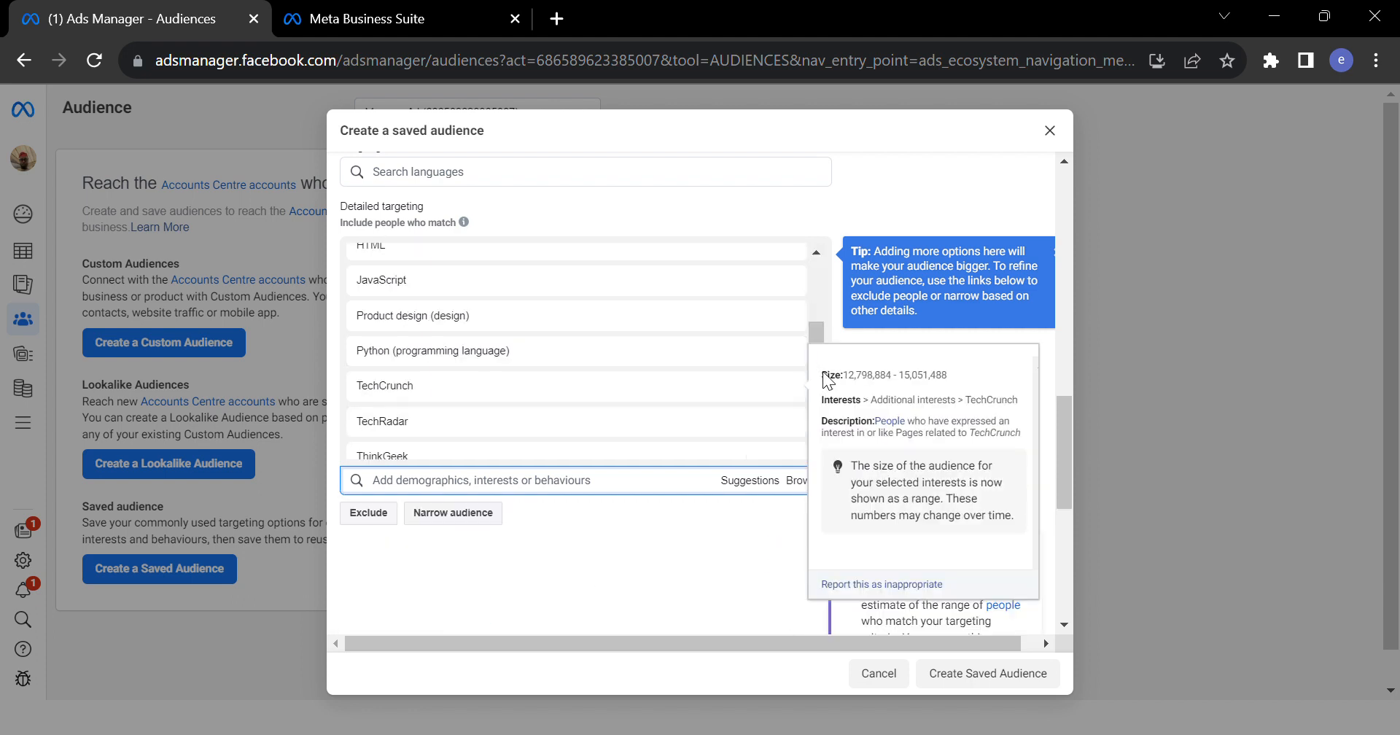
pyautogui.moveTo(816, 330)
pyautogui.mouseDown()
pyautogui.moveTo(807, 270)
pyautogui.moveTo(808, 353)
pyautogui.mouseUp()
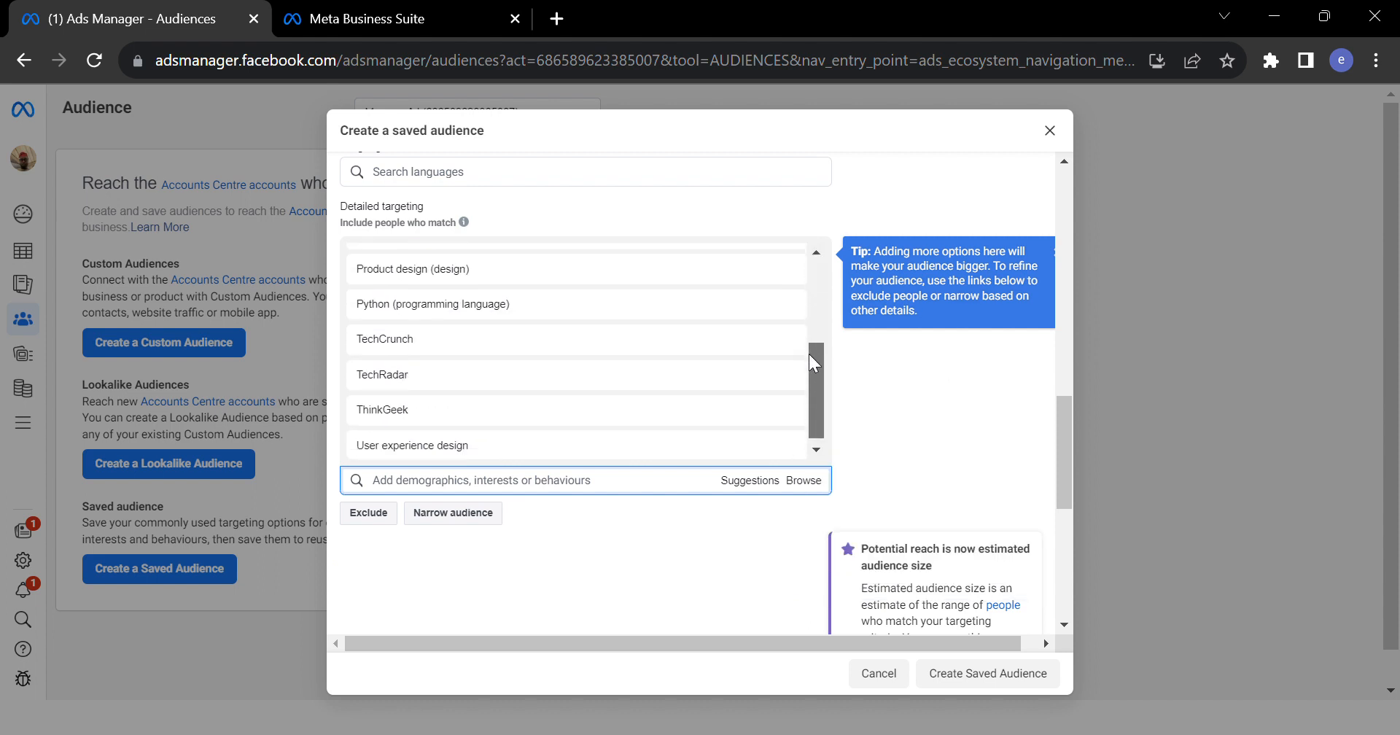
# Browse the Demographics targeting categories and examine the options under Relationship status and All parents.
pyautogui.click(808, 480)
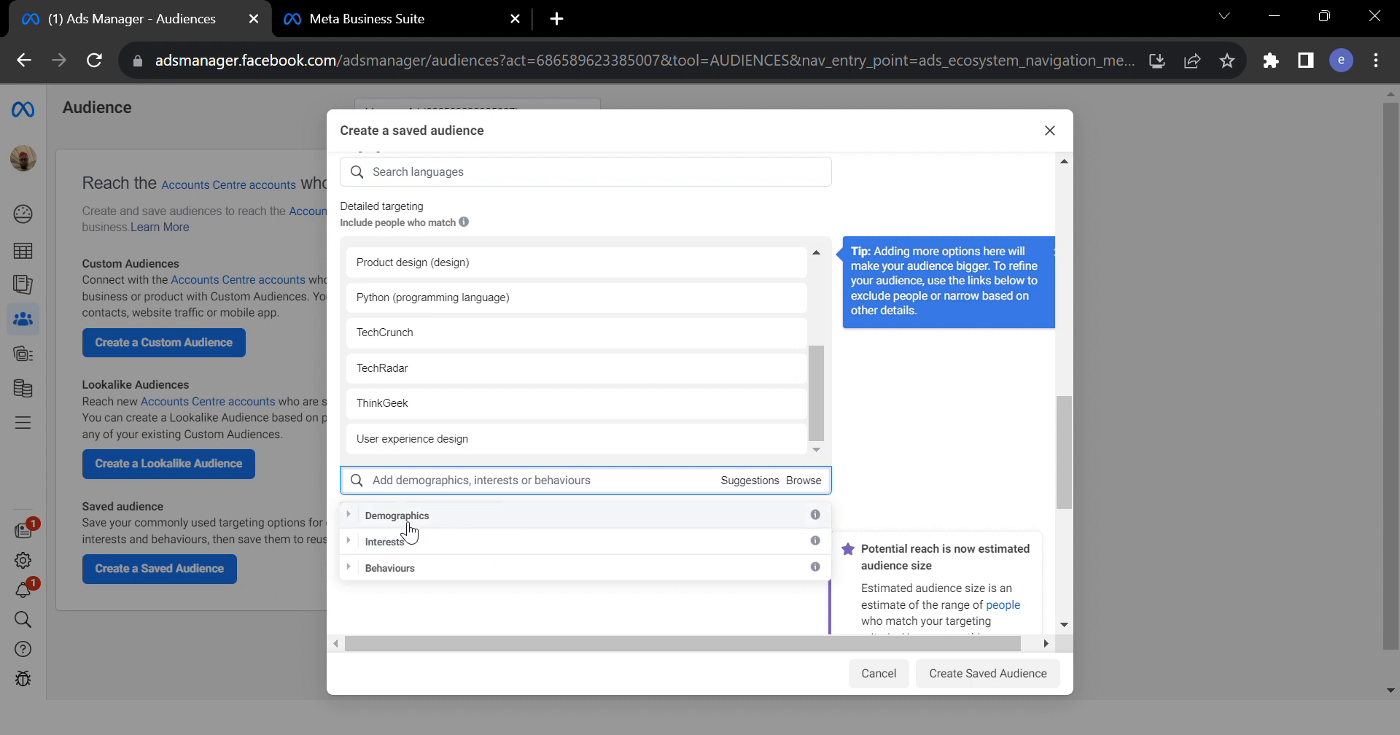
pyautogui.click(351, 517)
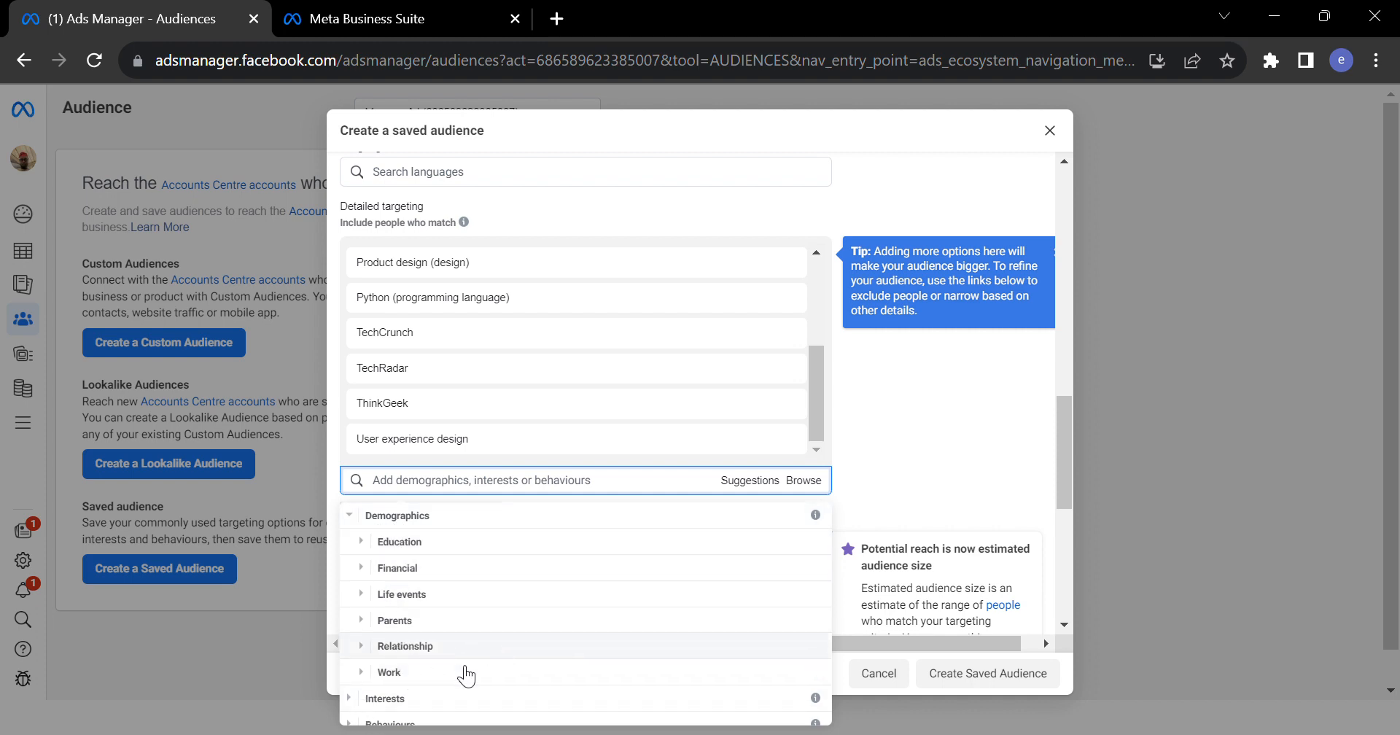
pyautogui.click(365, 649)
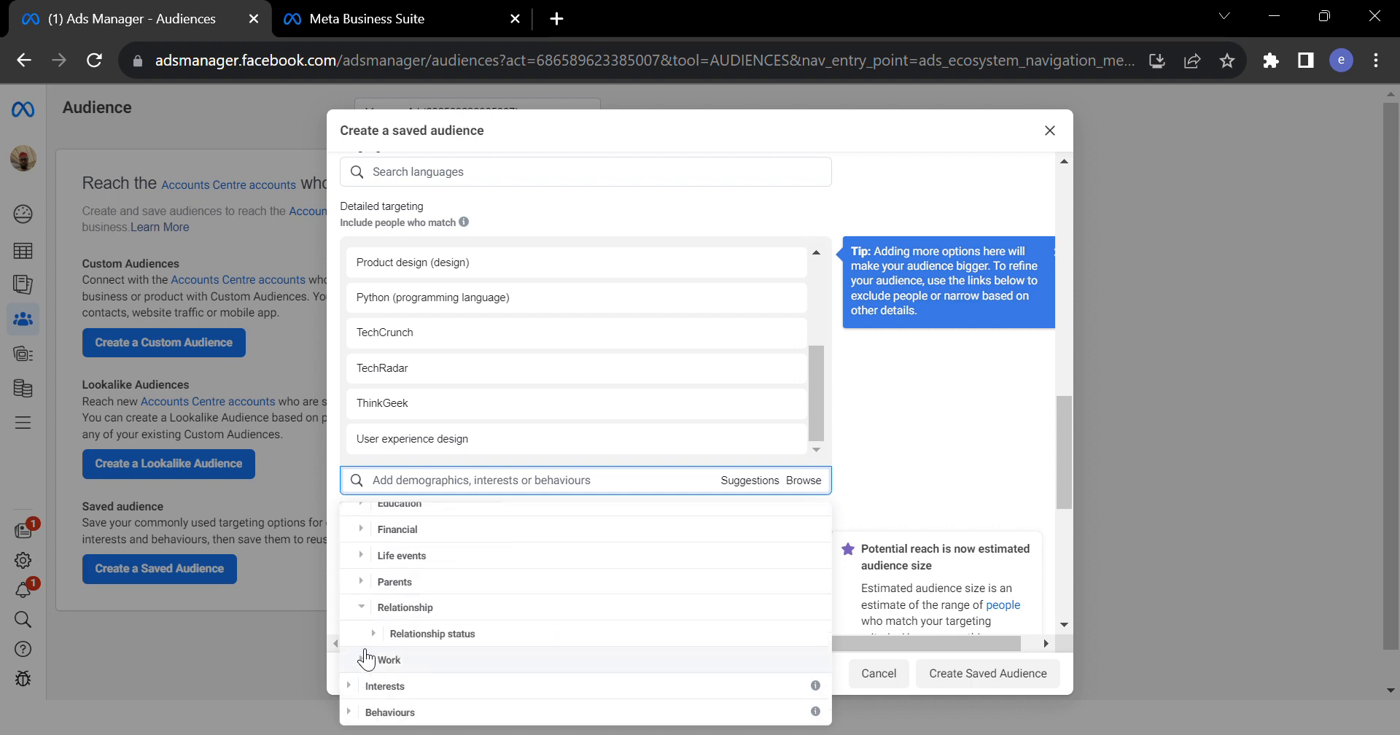
pyautogui.click(385, 636)
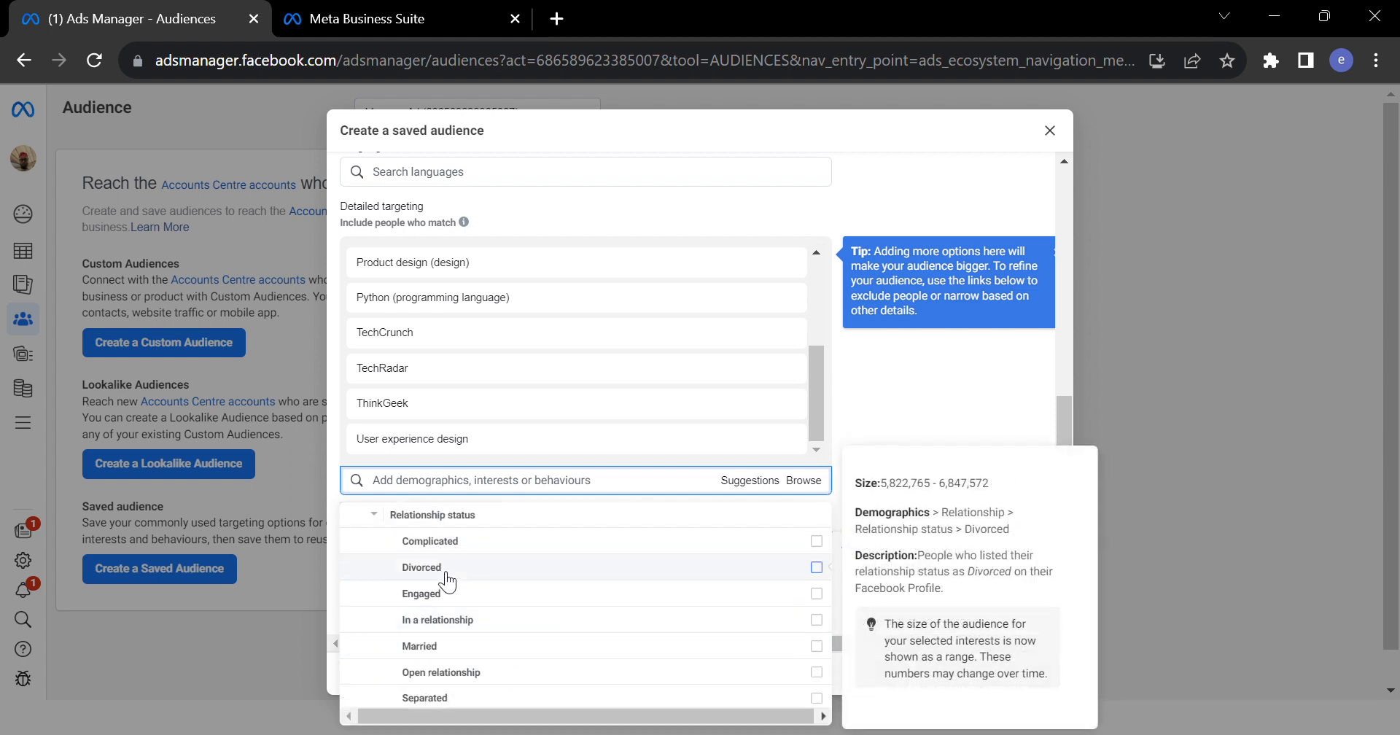
pyautogui.scroll(5, 566, 576)
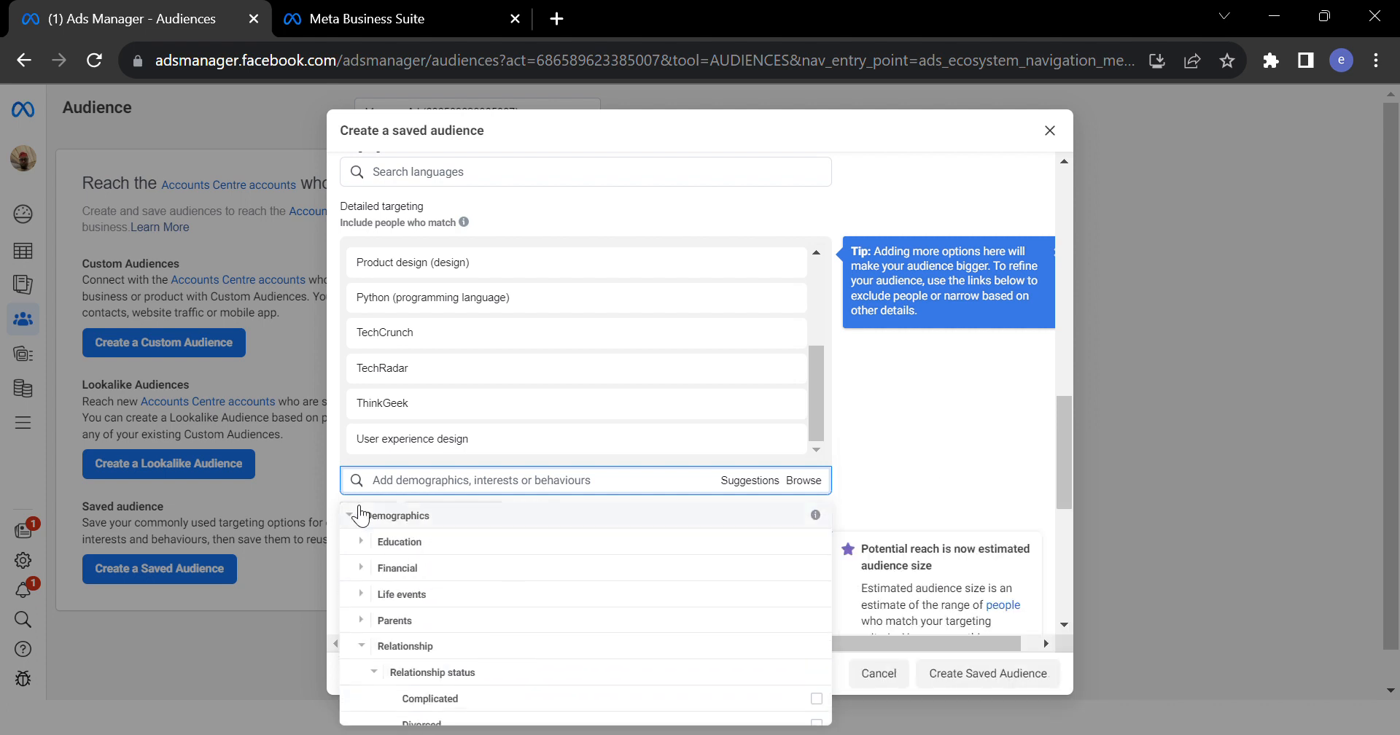
pyautogui.click(368, 621)
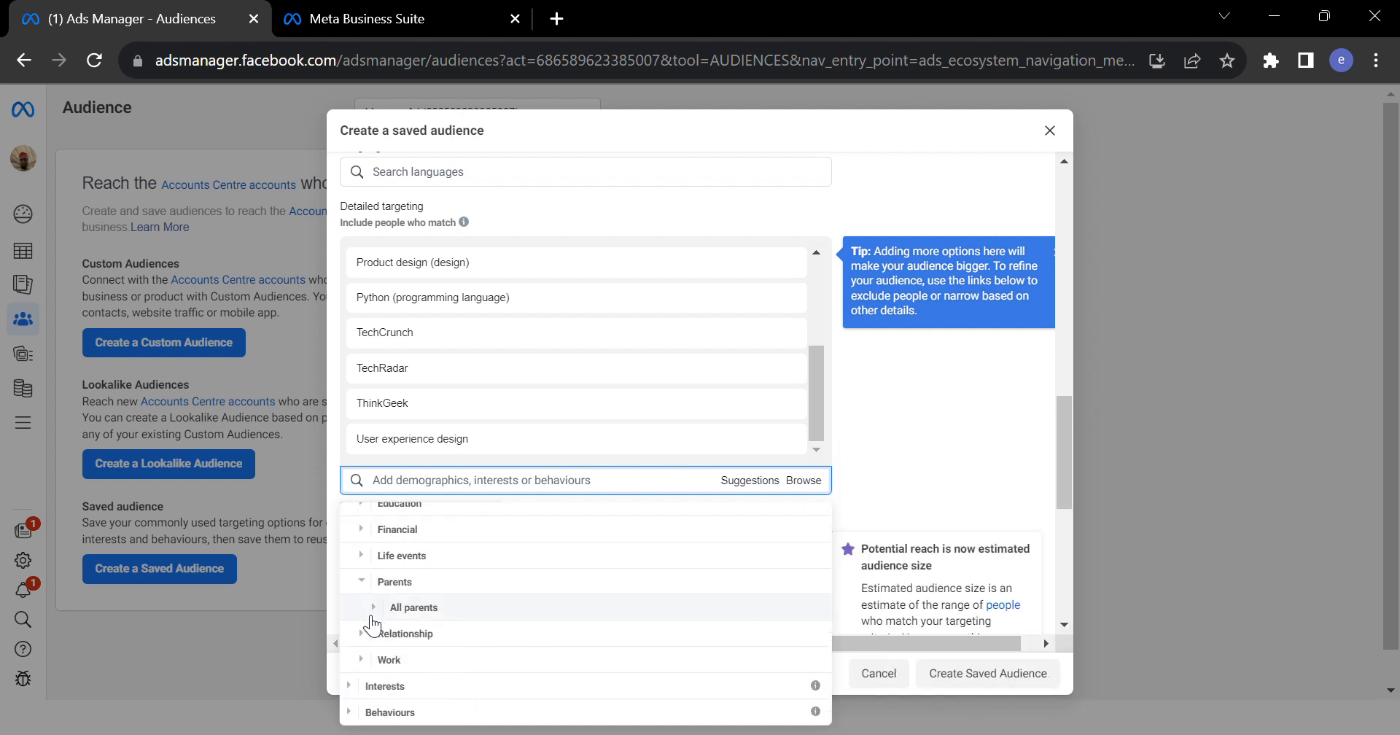
pyautogui.click(371, 605)
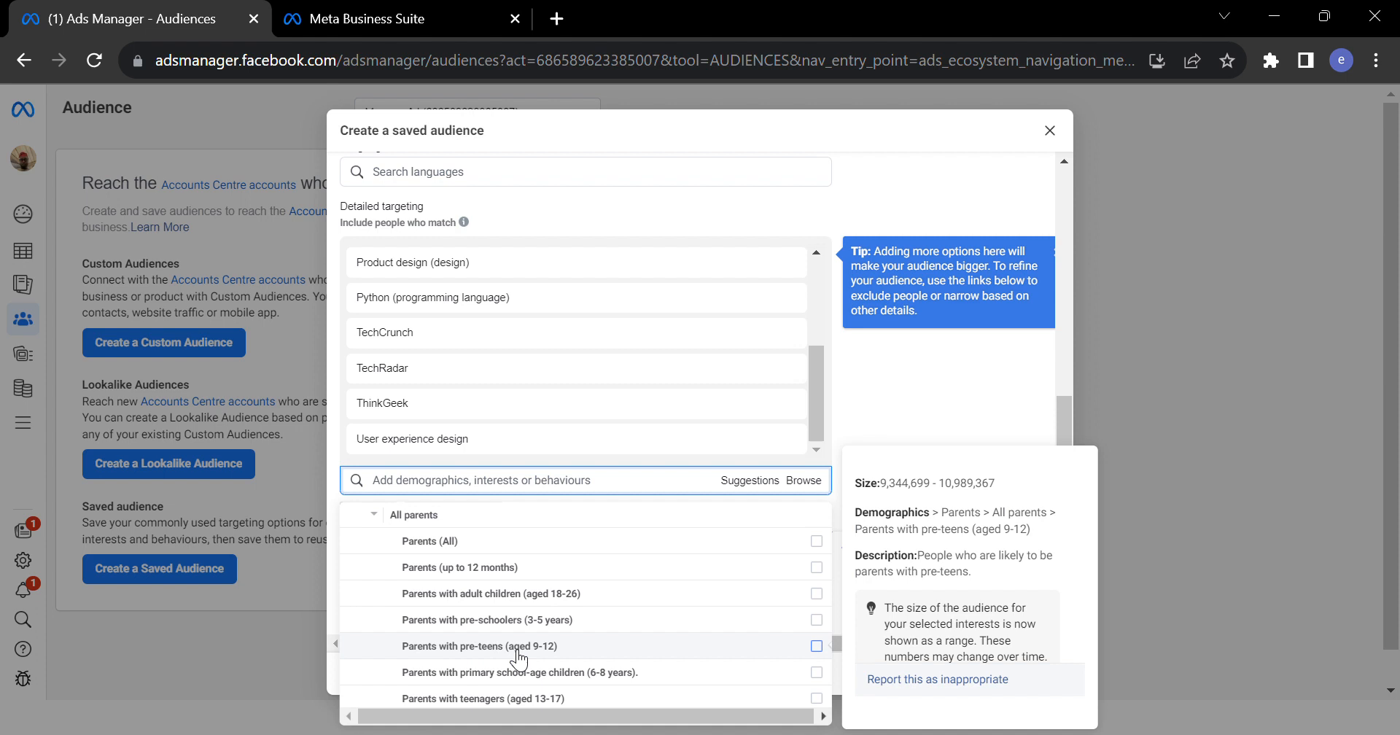
pyautogui.scroll(-2, 568, 651)
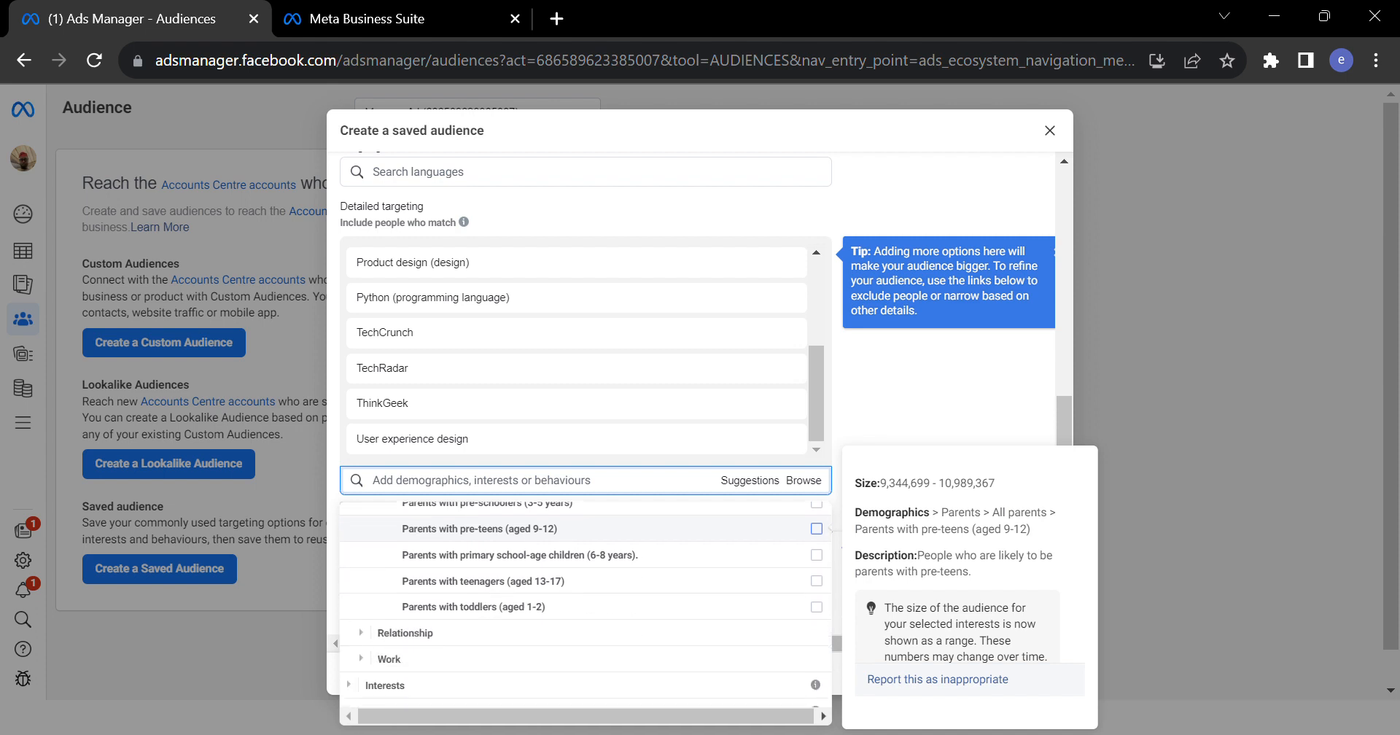
pyautogui.scroll(5, 568, 651)
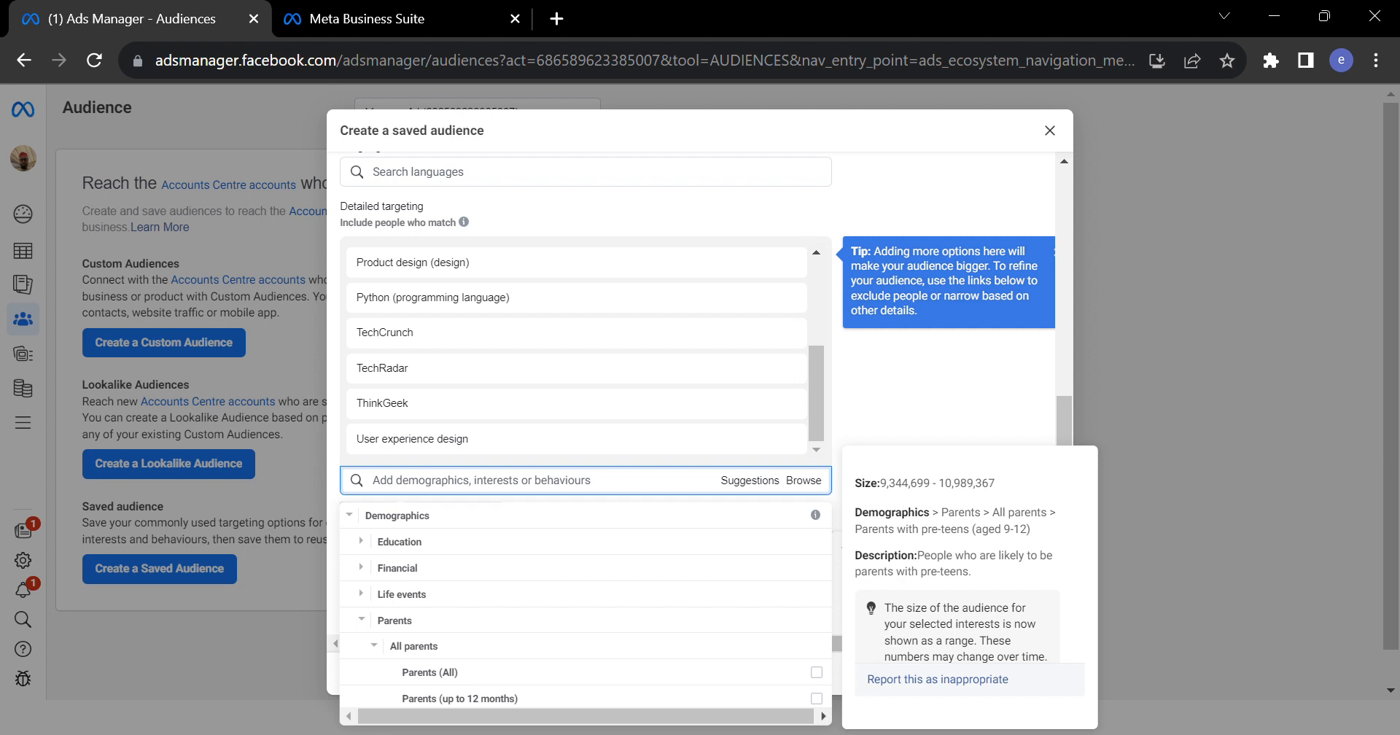
pyautogui.scroll(-4, 588, 610)
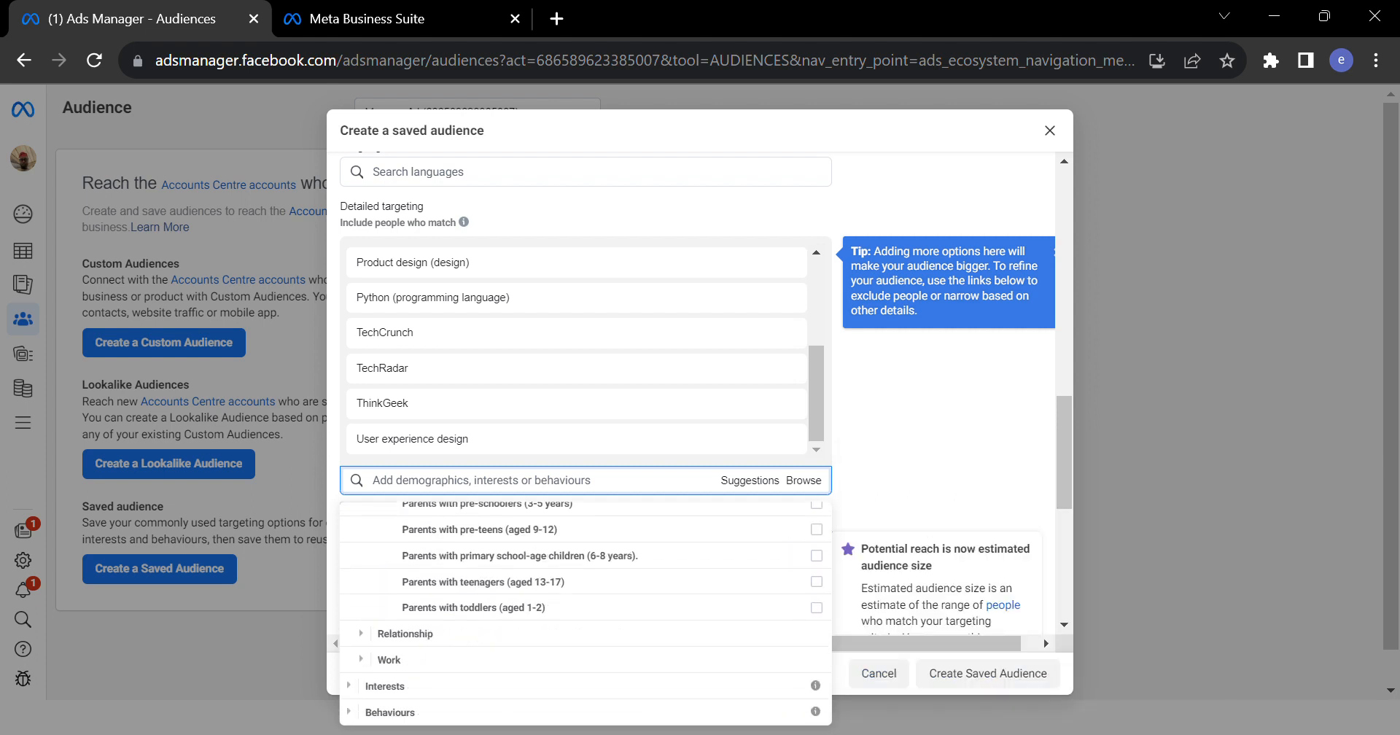
pyautogui.scroll(-3, 588, 510)
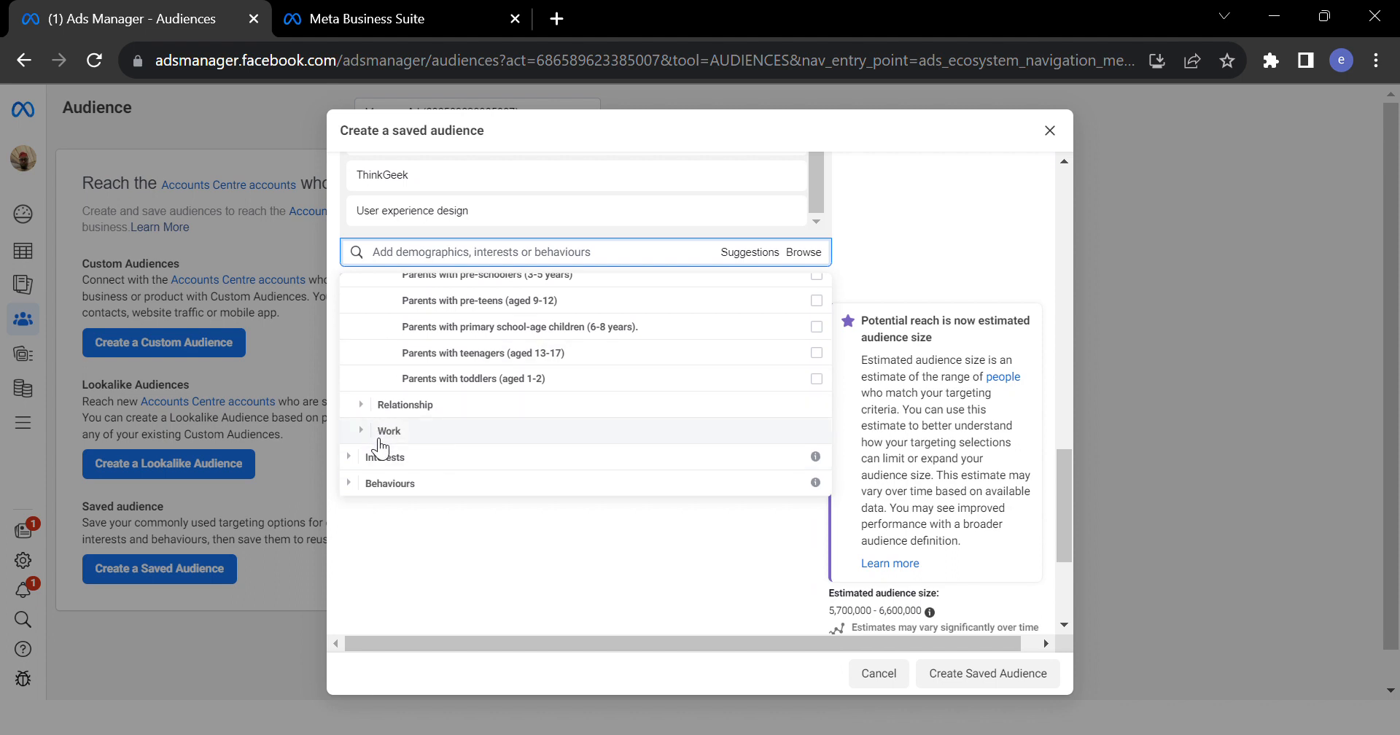
# Browse the Behaviours targeting categories and examine the countries offered under Consumer classification.
pyautogui.scroll(-1, 361, 487)
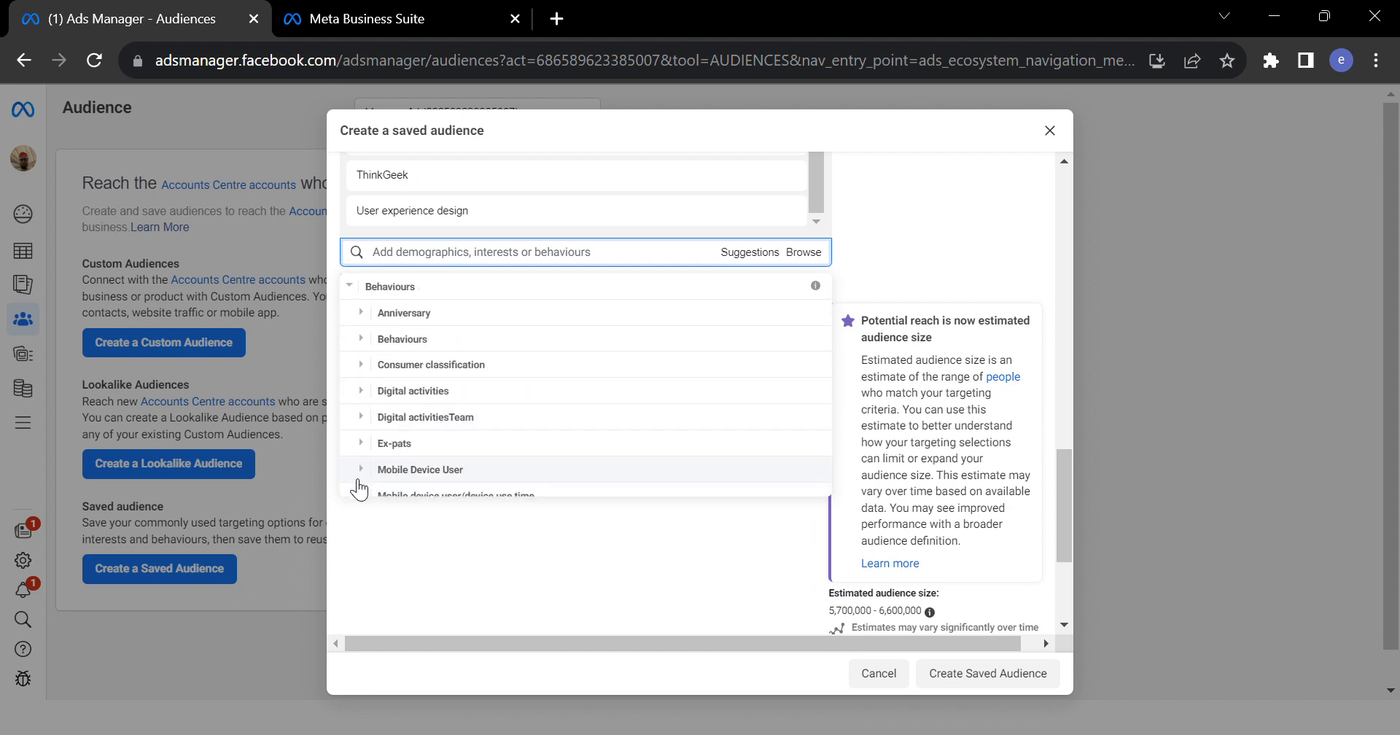
pyautogui.scroll(-3, 400, 473)
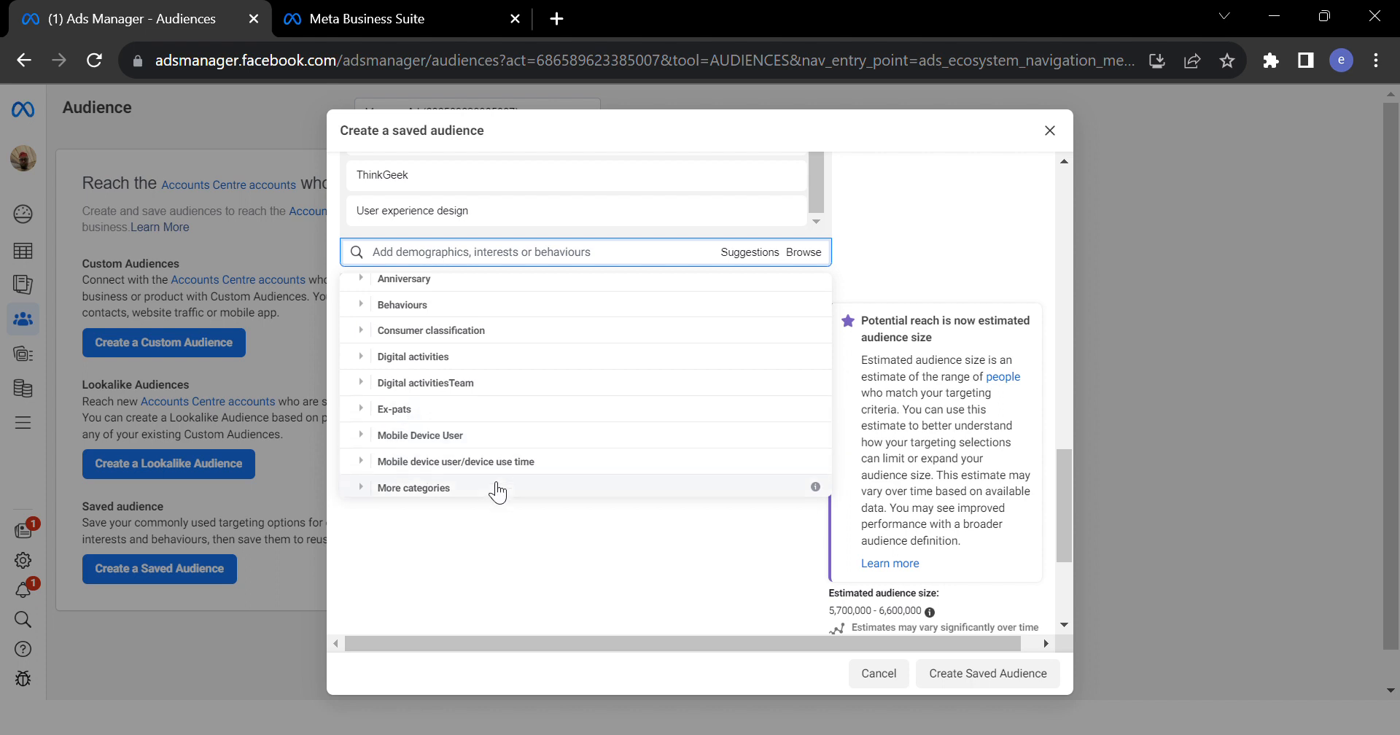
pyautogui.scroll(1, 498, 489)
pyautogui.scroll(-1, 497, 489)
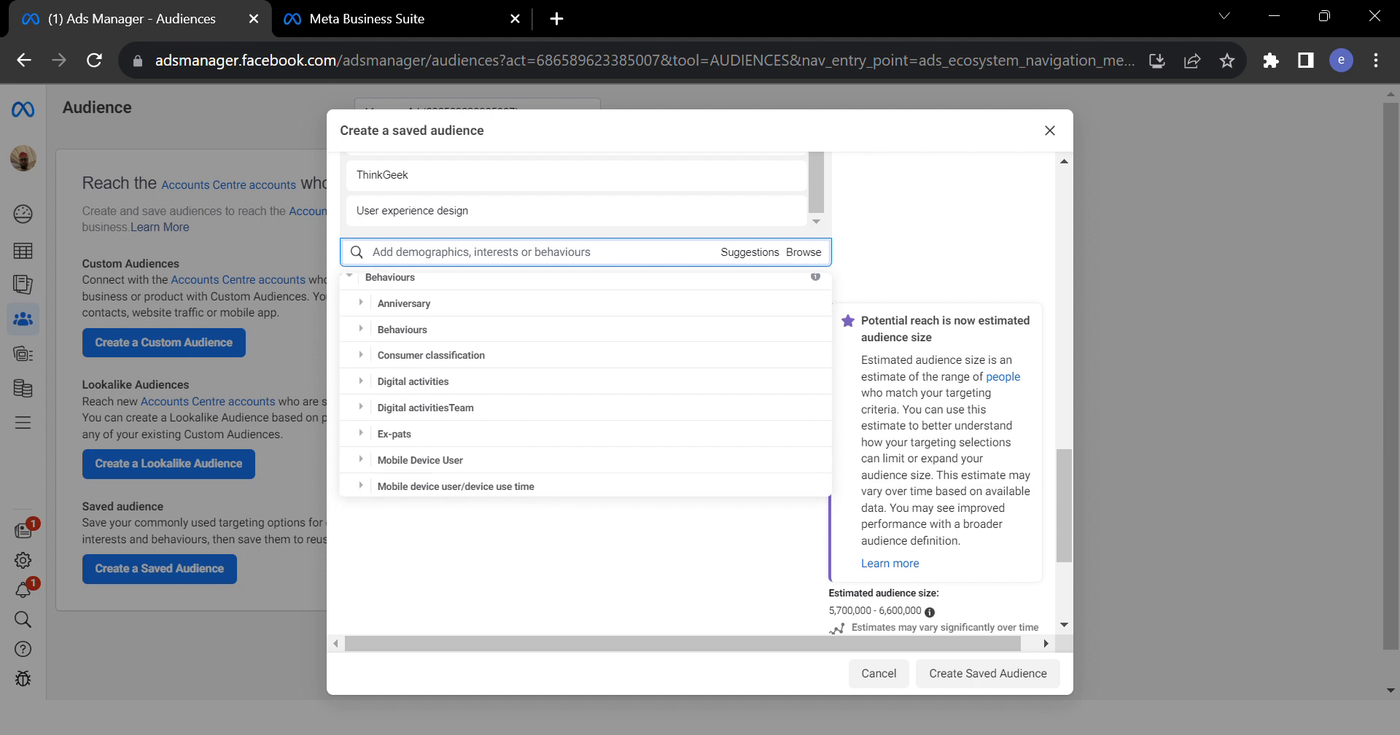
pyautogui.scroll(-1, 498, 482)
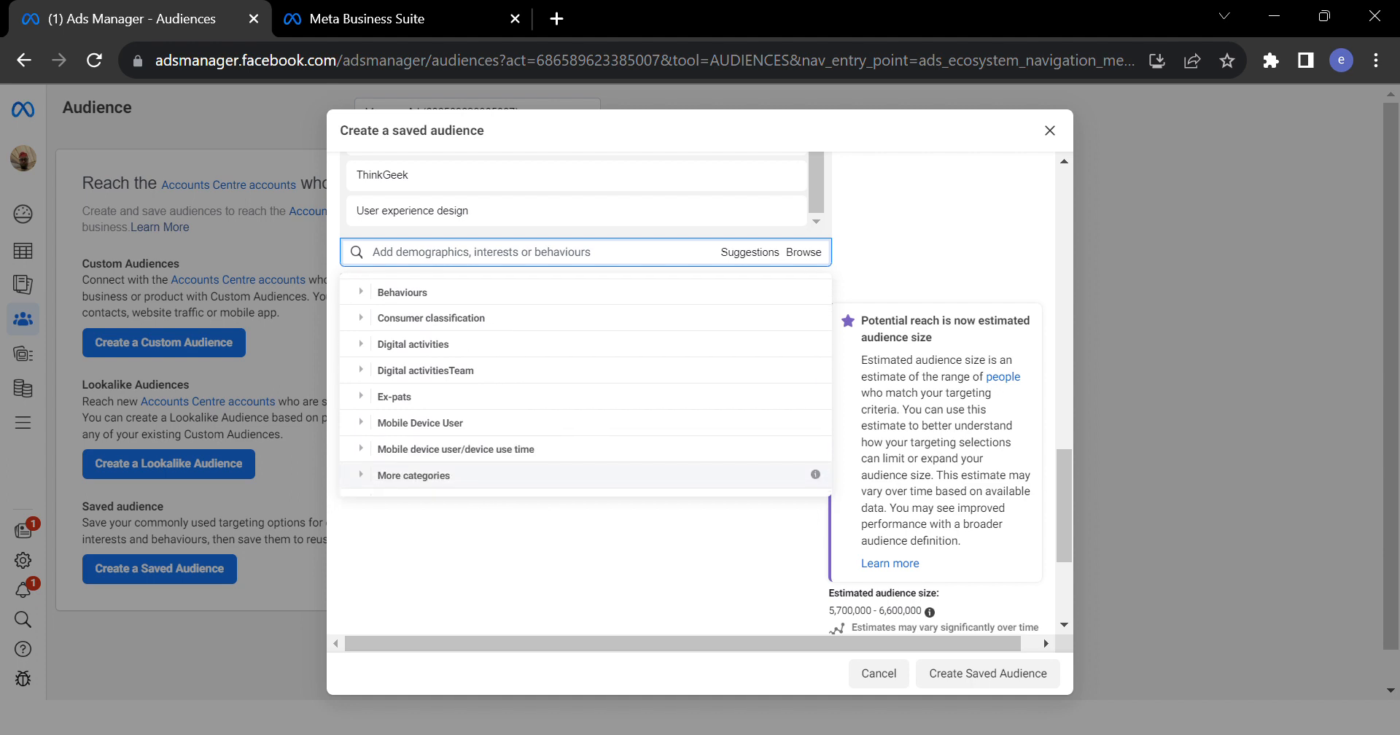
pyautogui.click(369, 319)
pyautogui.scroll(-4, 531, 387)
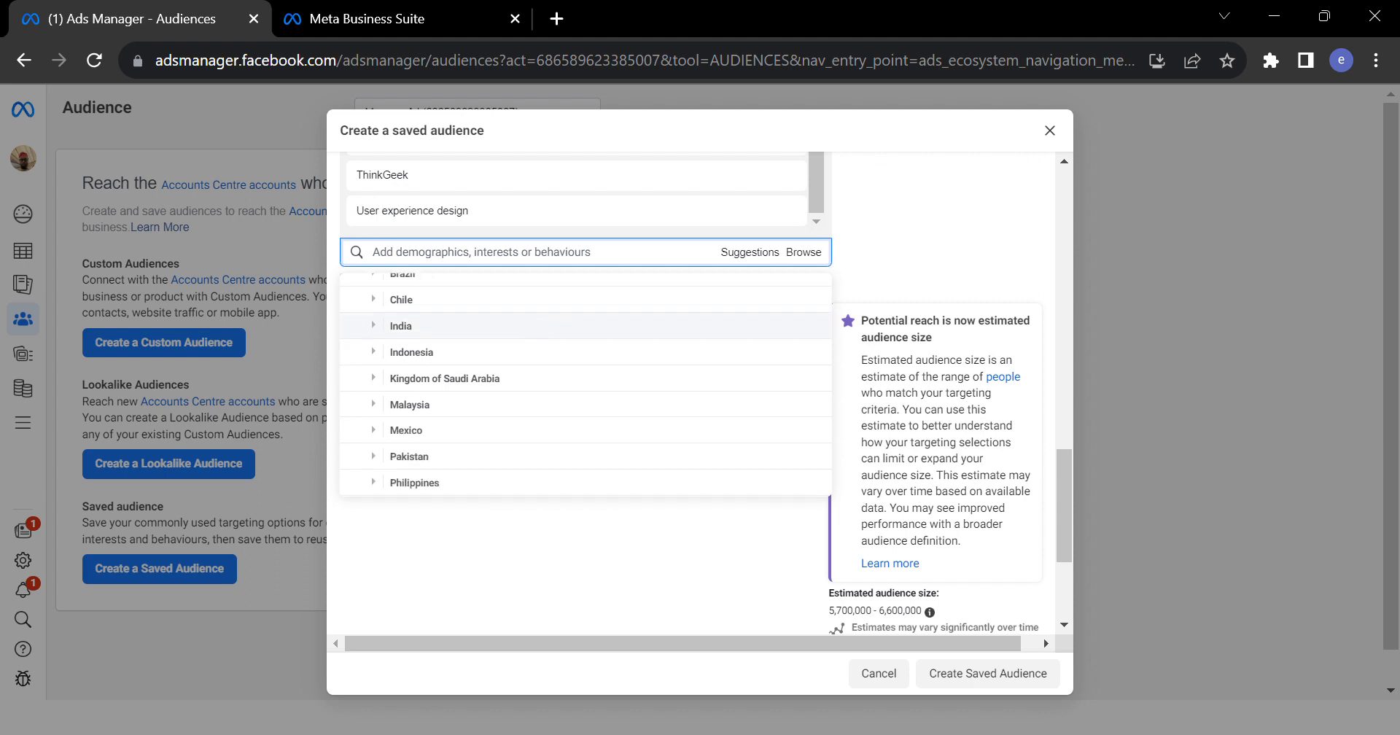
pyautogui.scroll(-3, 489, 382)
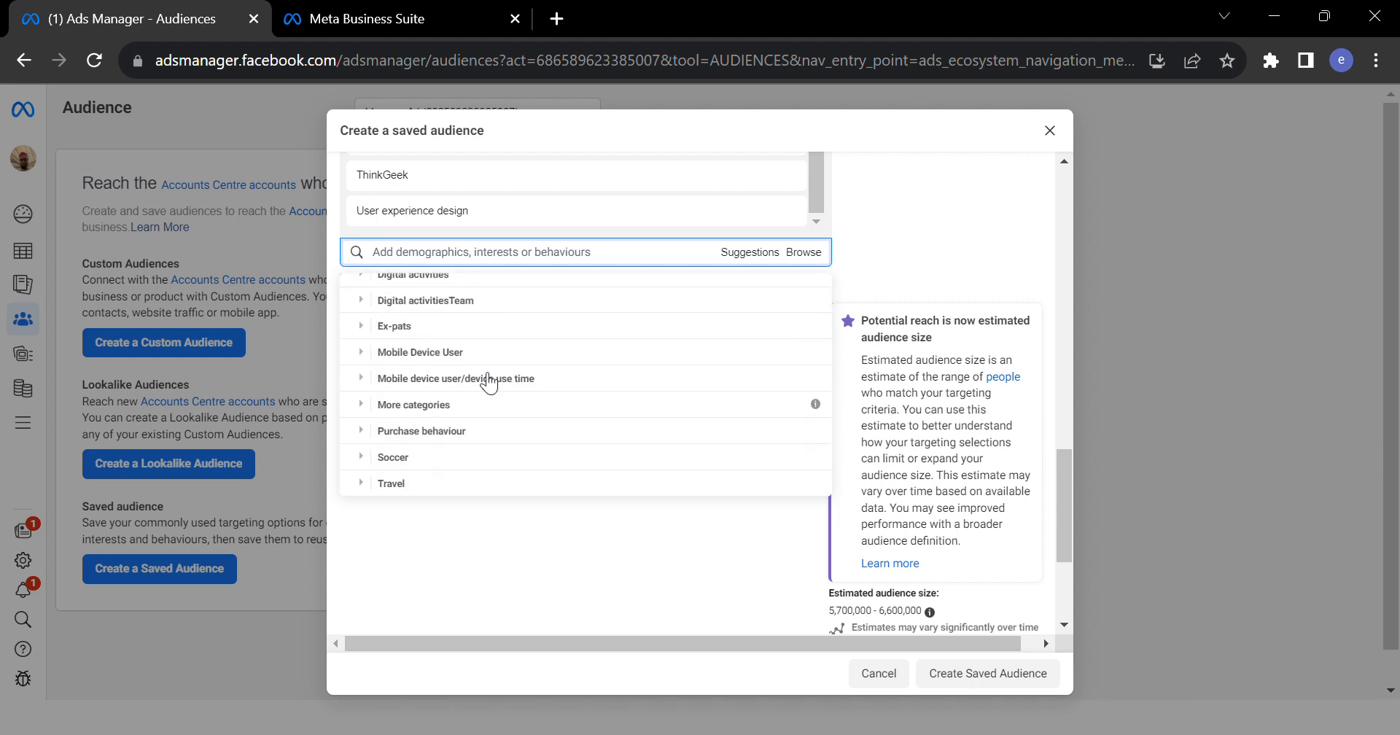
# Examine the behaviour options under Purchase behaviour and More categories.
pyautogui.click(368, 433)
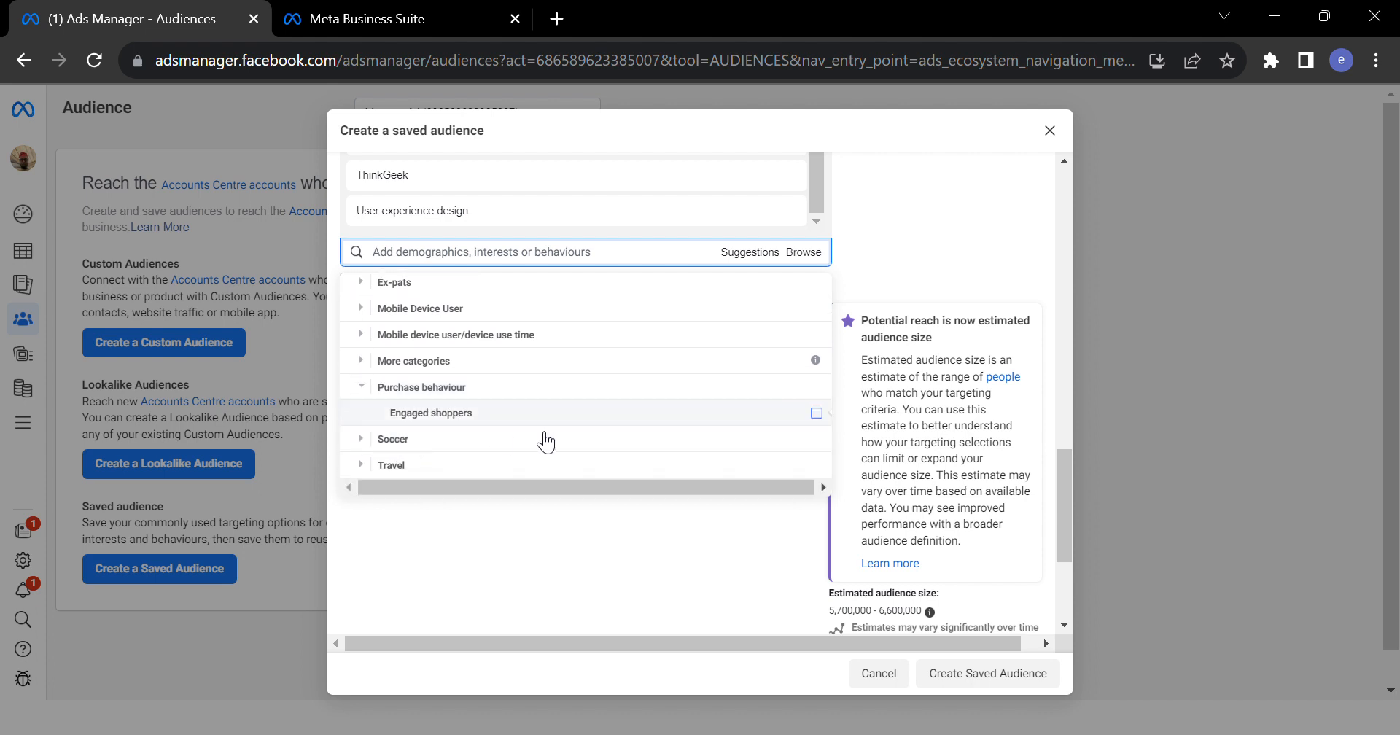
pyautogui.moveTo(517, 433)
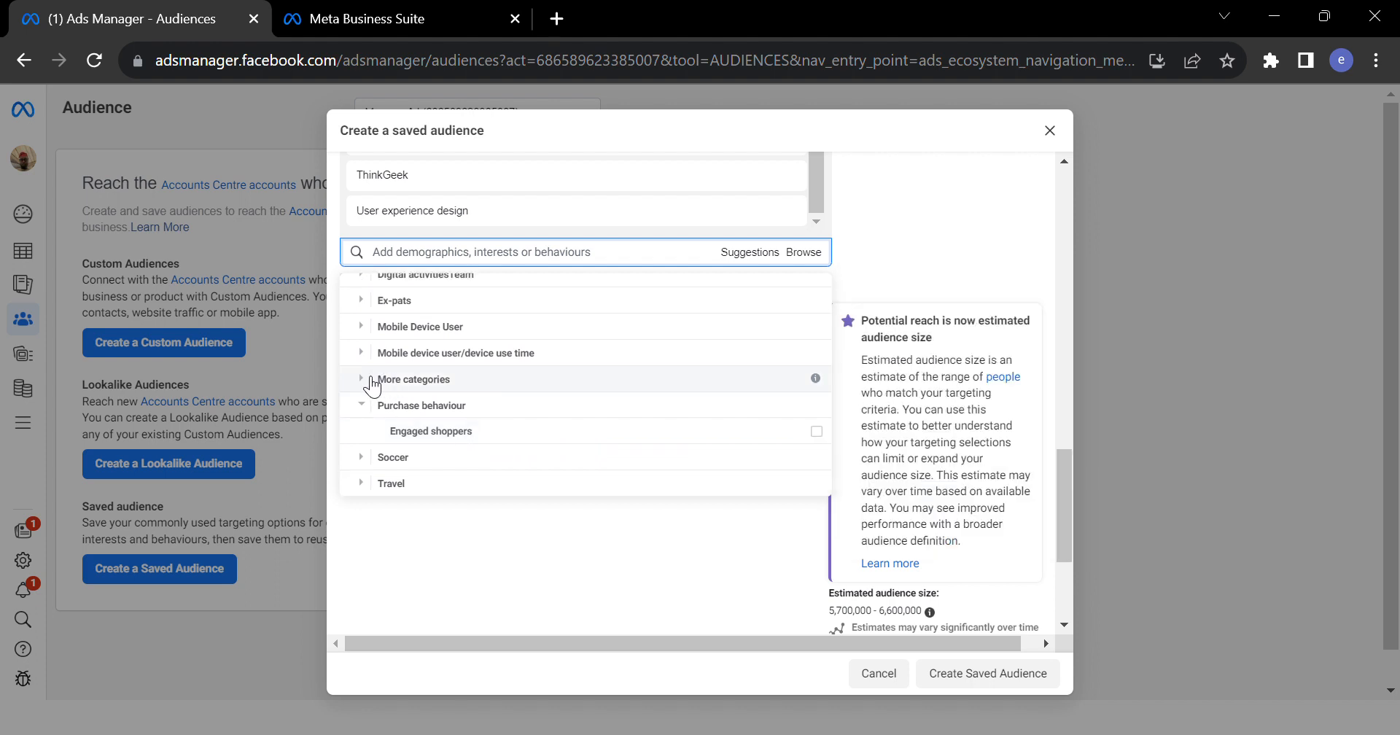
pyautogui.click(372, 380)
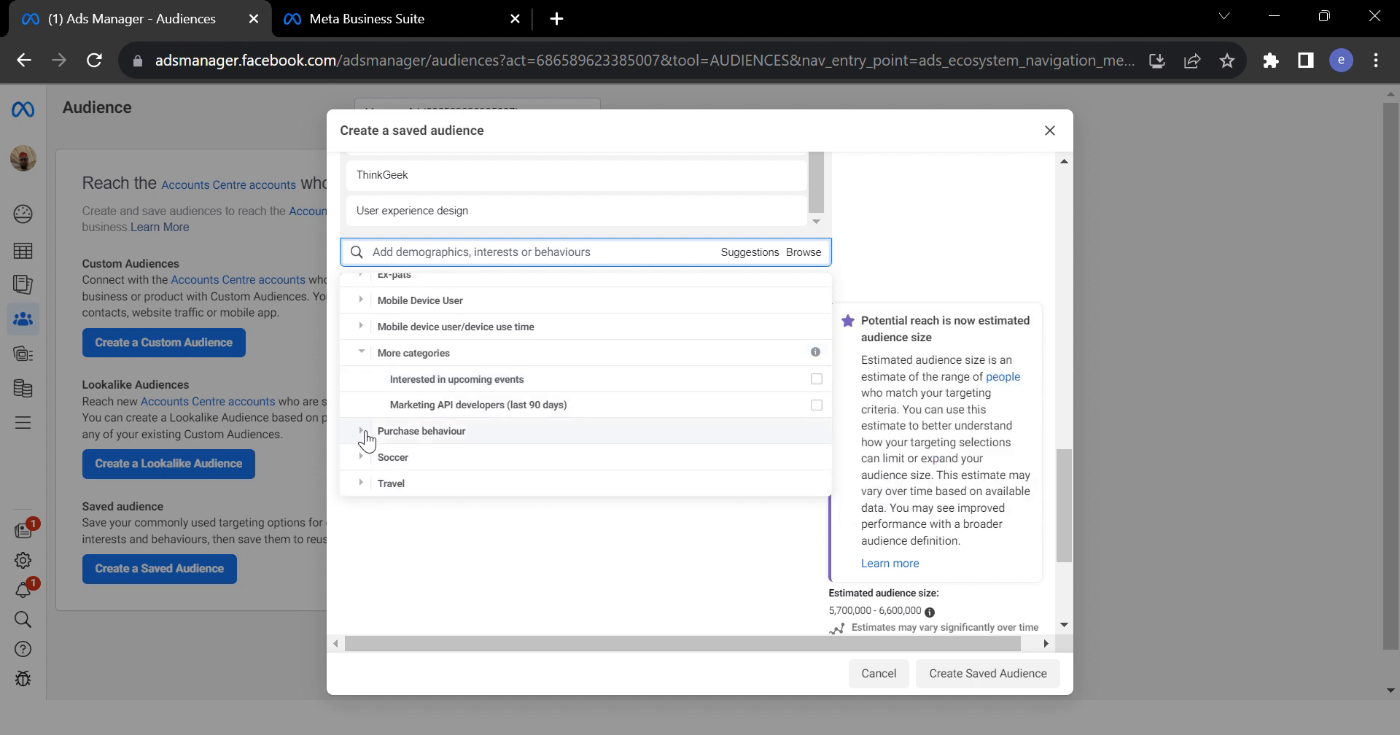
pyautogui.scroll(2, 366, 441)
pyautogui.scroll(2, 390, 340)
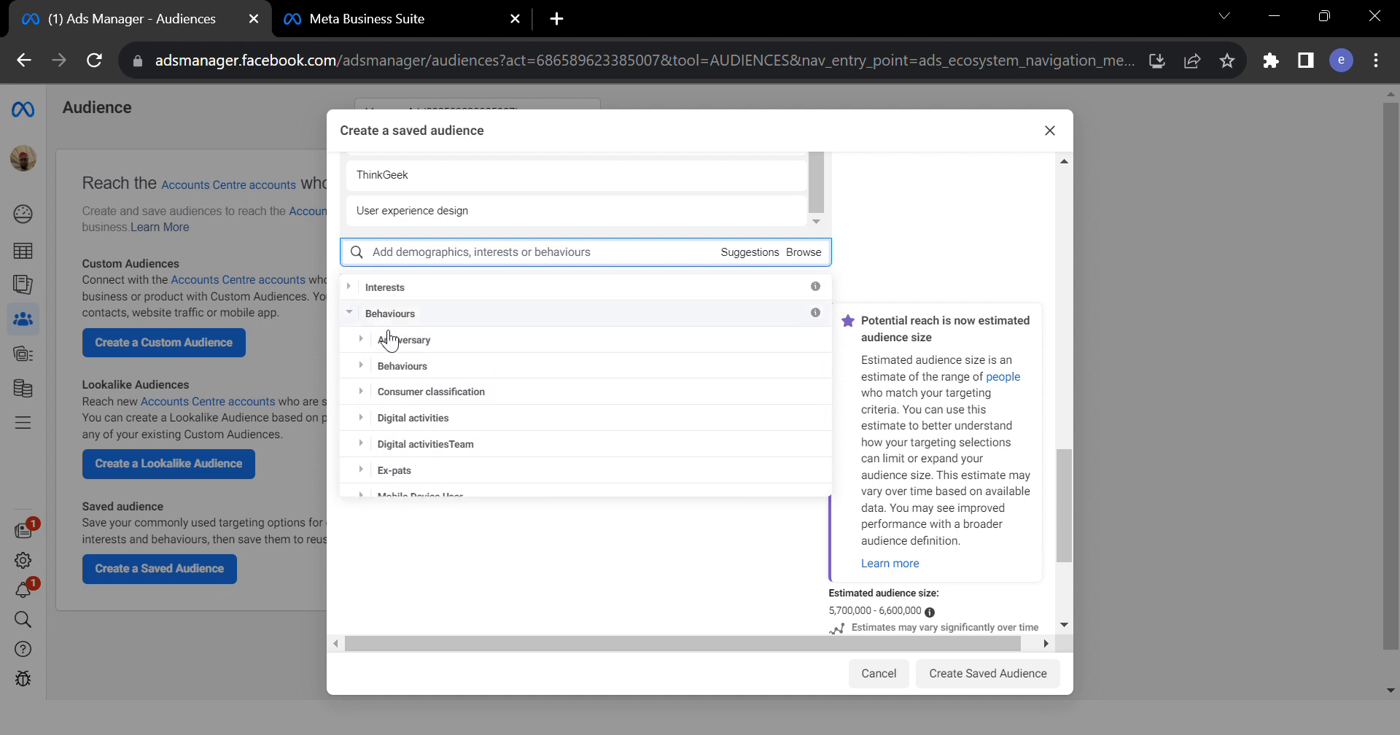
# Browse the Behaviours subcategory within the Behaviours targeting and expand its Mobile Device User options.
pyautogui.click(369, 367)
pyautogui.scroll(-1, 369, 361)
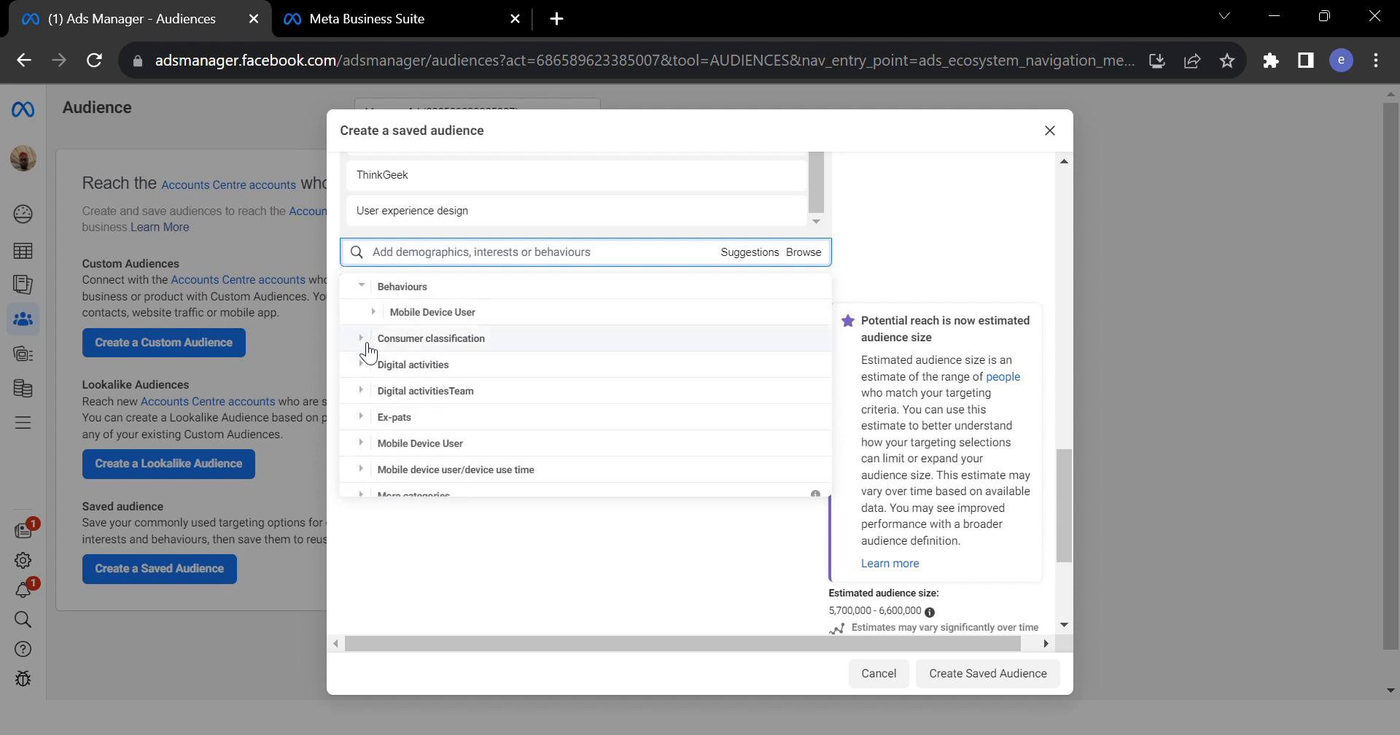
pyautogui.click(374, 312)
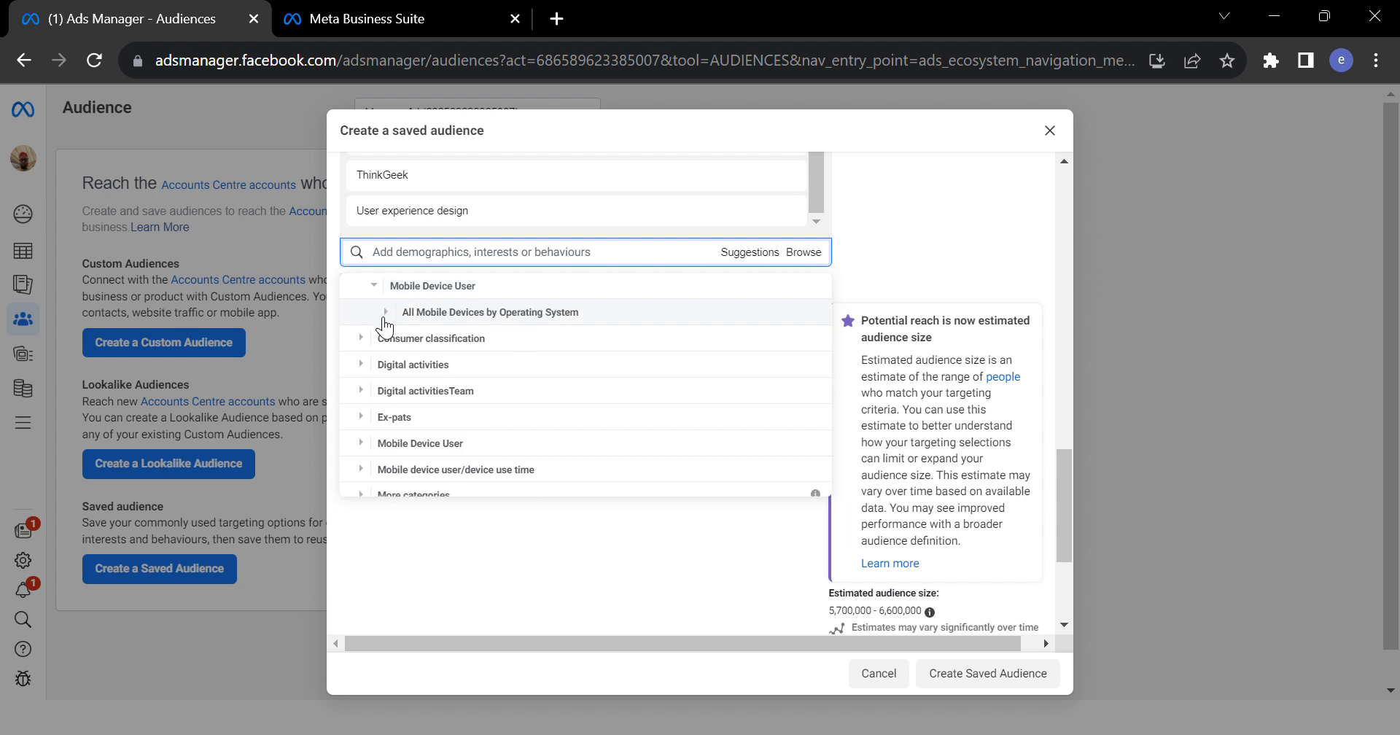
# Examine the behaviour options under Digital activities, including the descriptions of Facebook Payments users (30 days), Instagram business profile admins and Shops admins.
pyautogui.scroll(-1, 438, 387)
pyautogui.scroll(1, 408, 364)
pyautogui.click(368, 307)
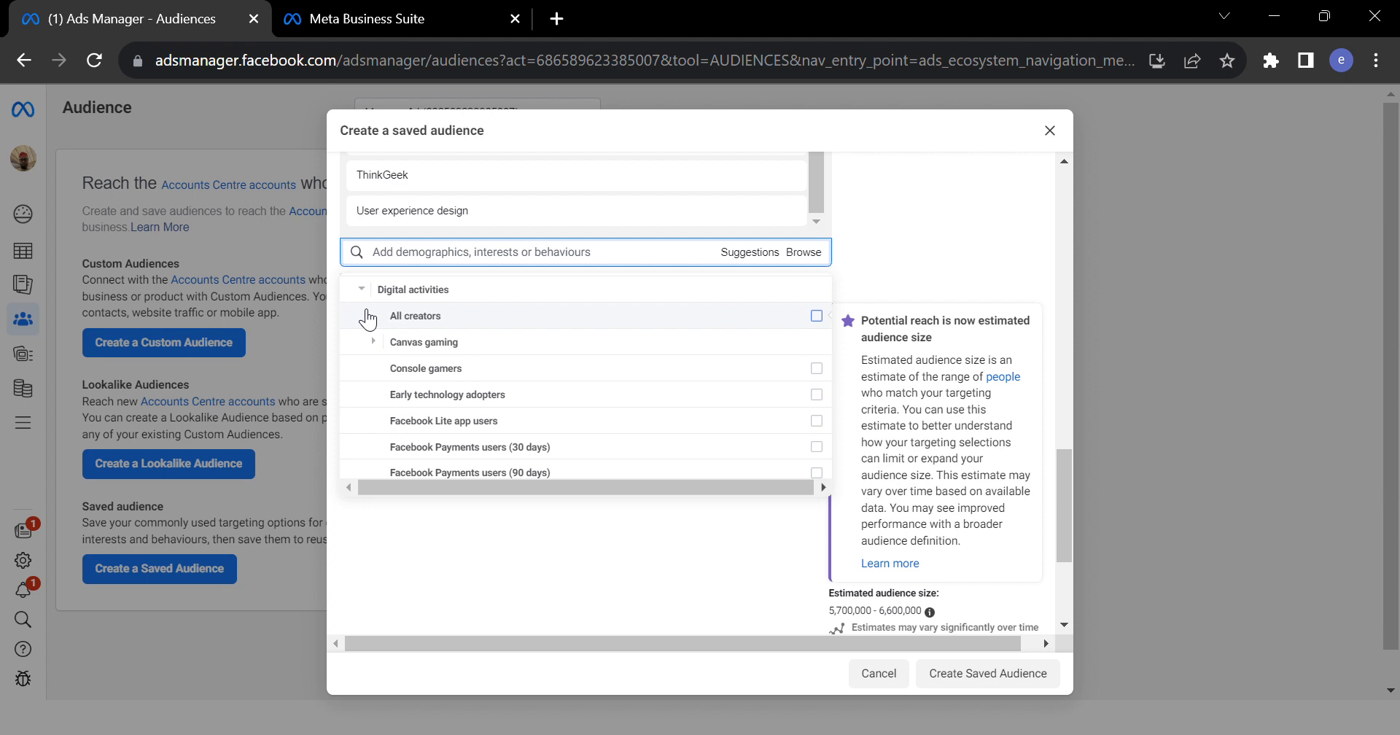
pyautogui.scroll(-2, 368, 320)
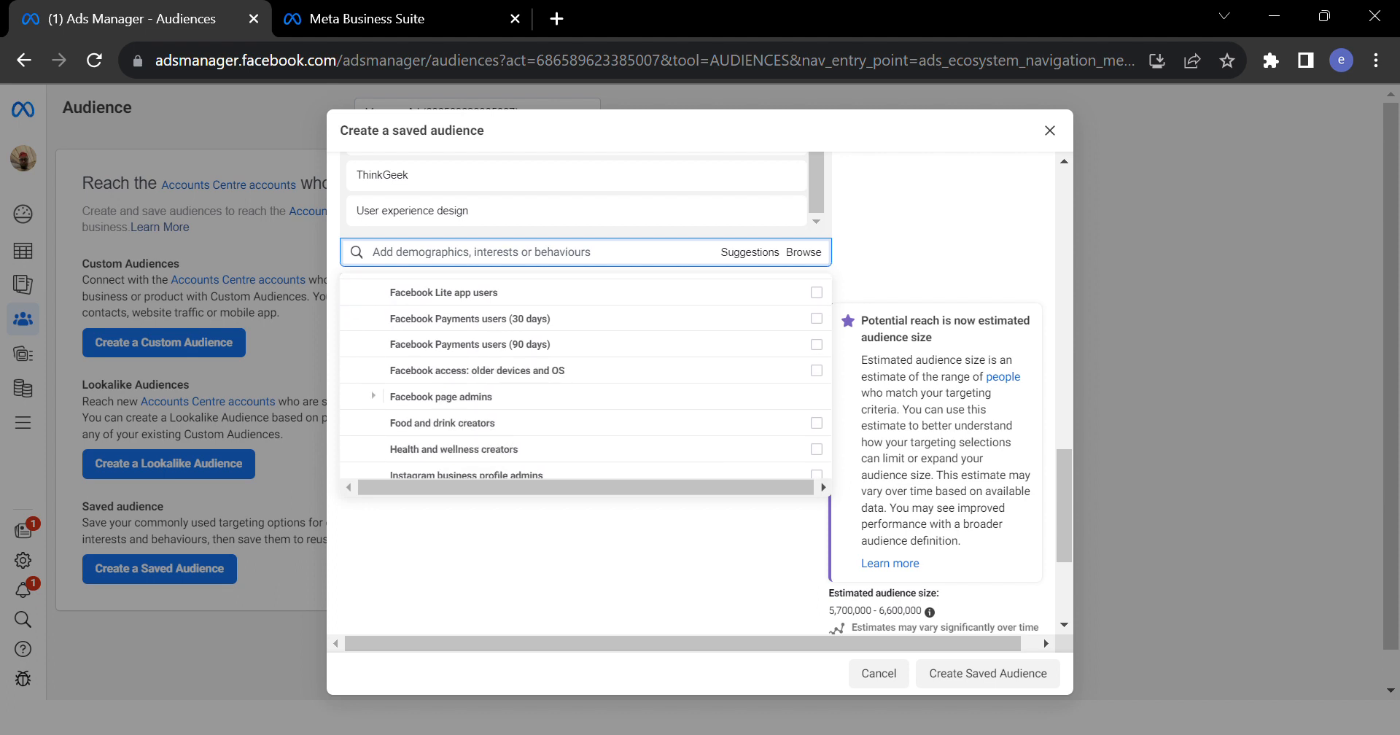
pyautogui.moveTo(448, 320)
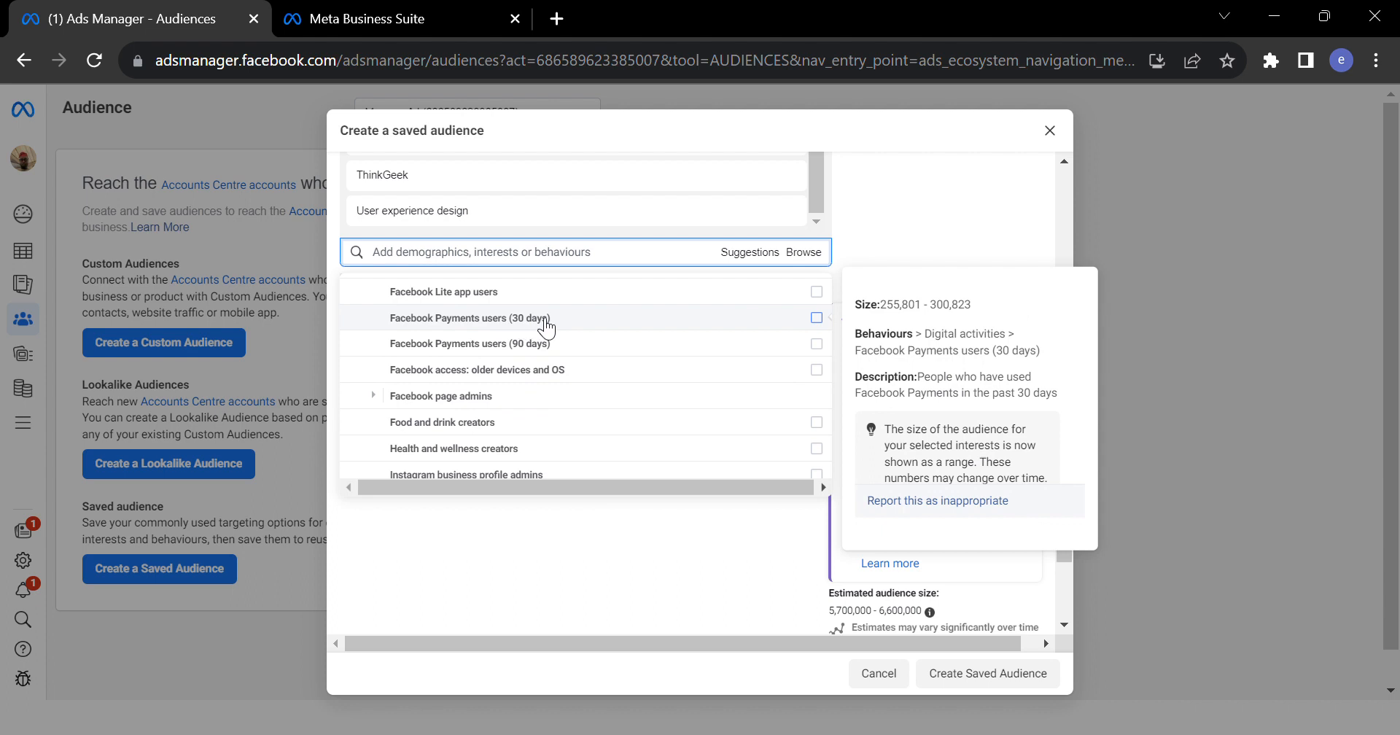
pyautogui.scroll(-2, 547, 328)
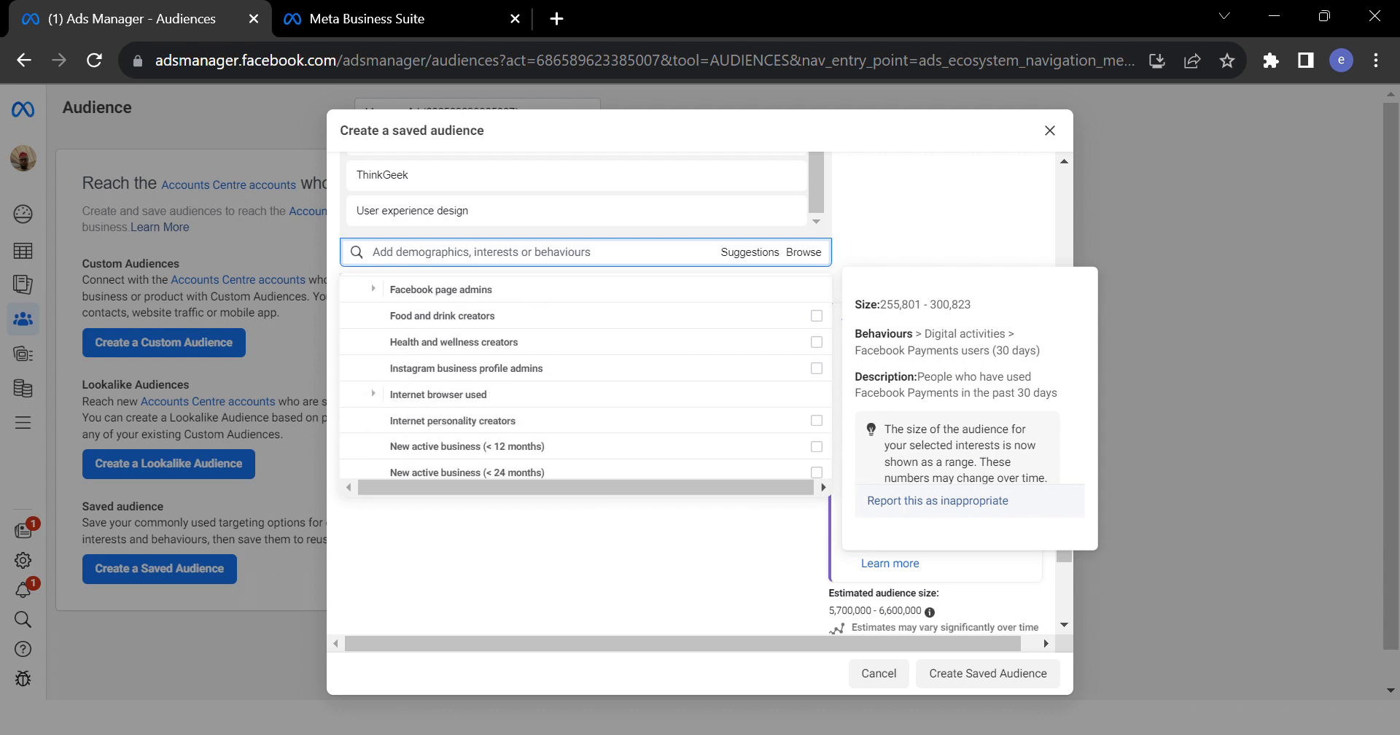
pyautogui.moveTo(510, 371)
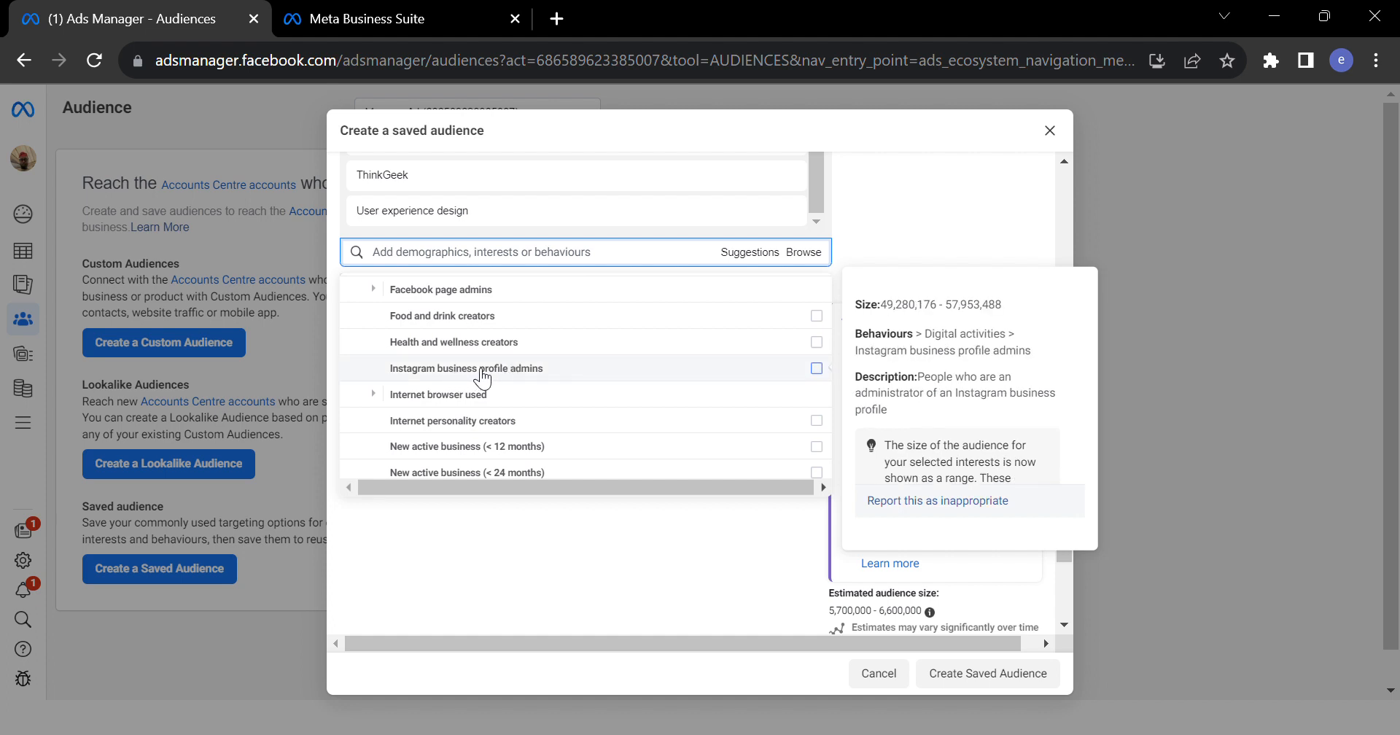
pyautogui.scroll(-5, 541, 380)
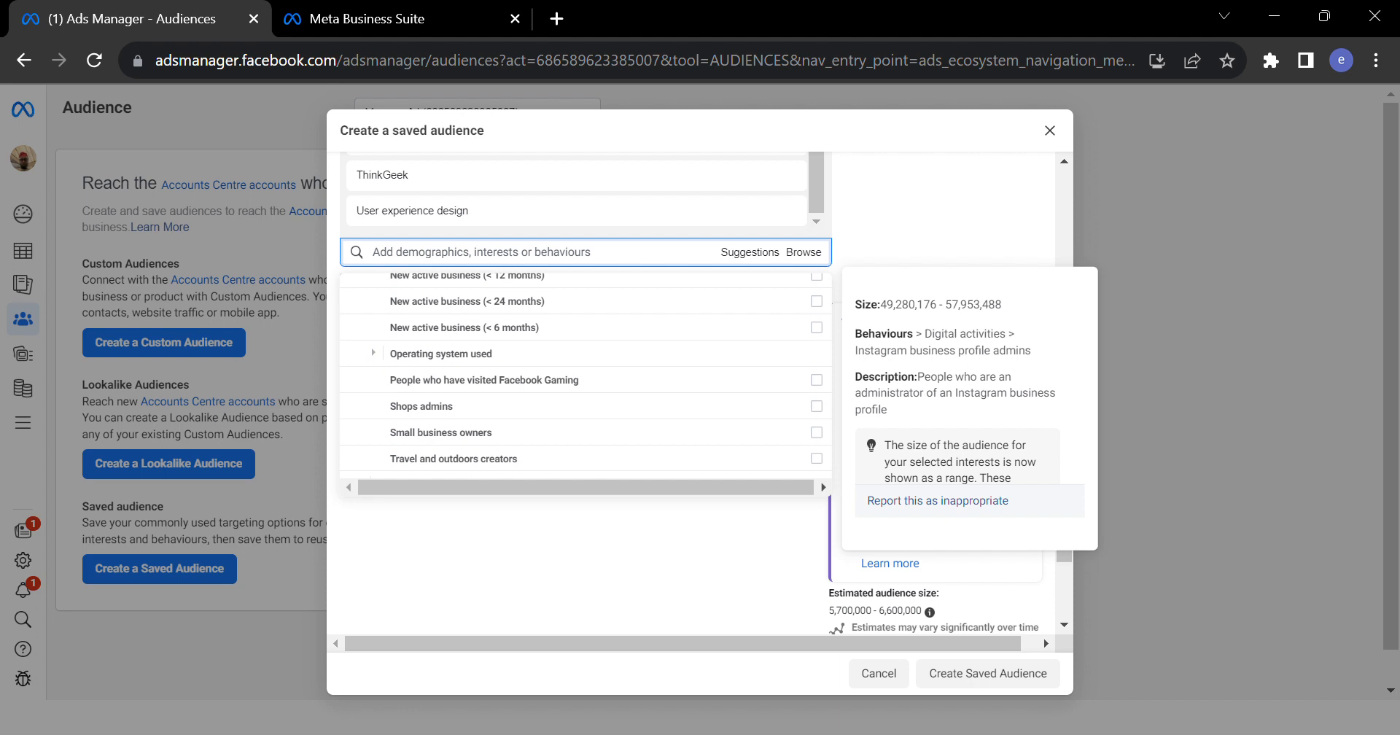
pyautogui.scroll(-2, 541, 380)
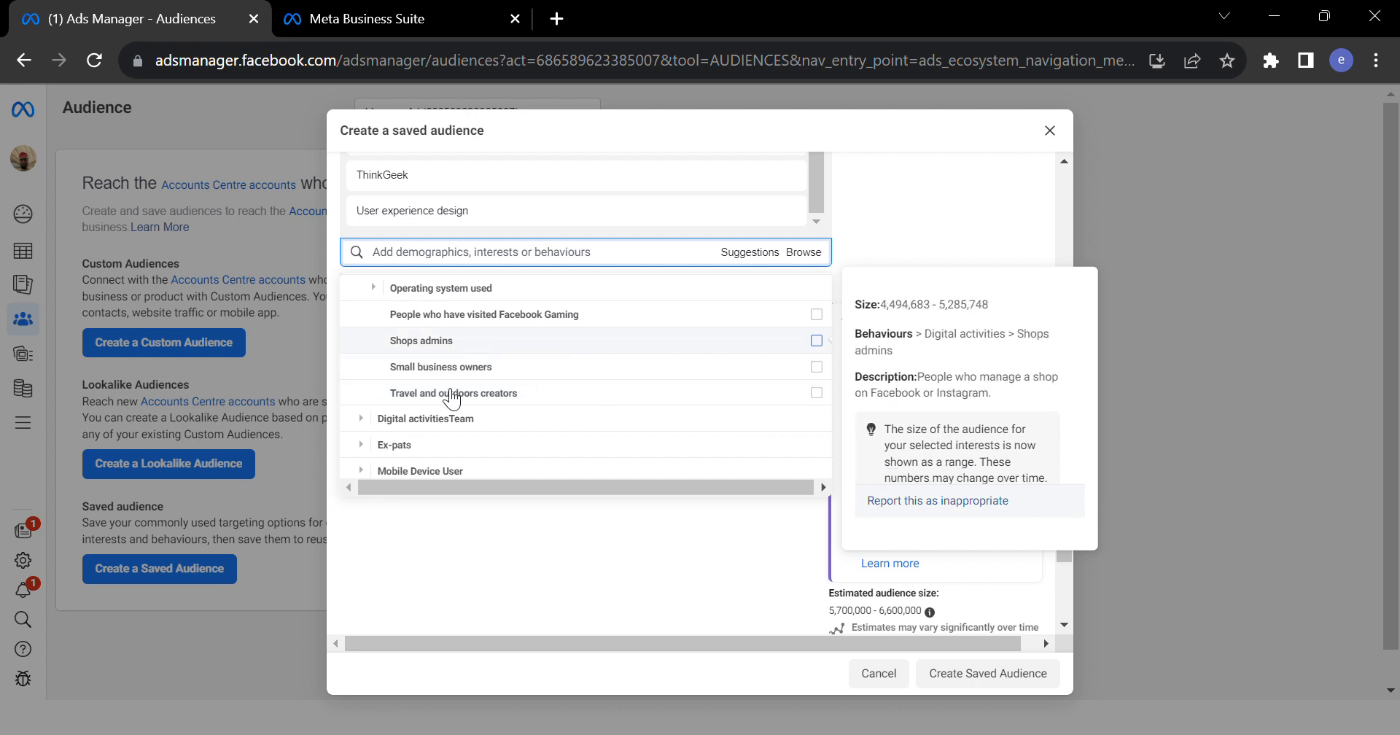
pyautogui.scroll(-2, 522, 368)
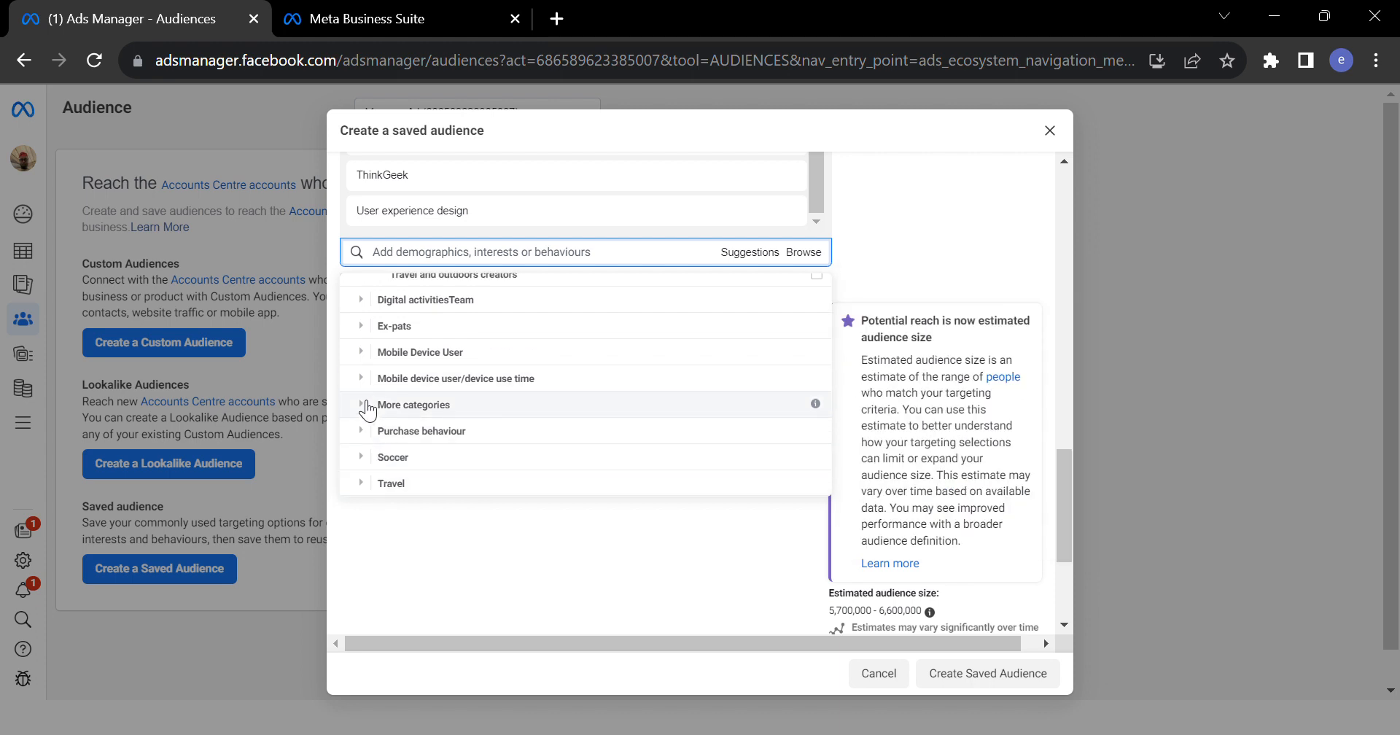
pyautogui.scroll(2, 442, 409)
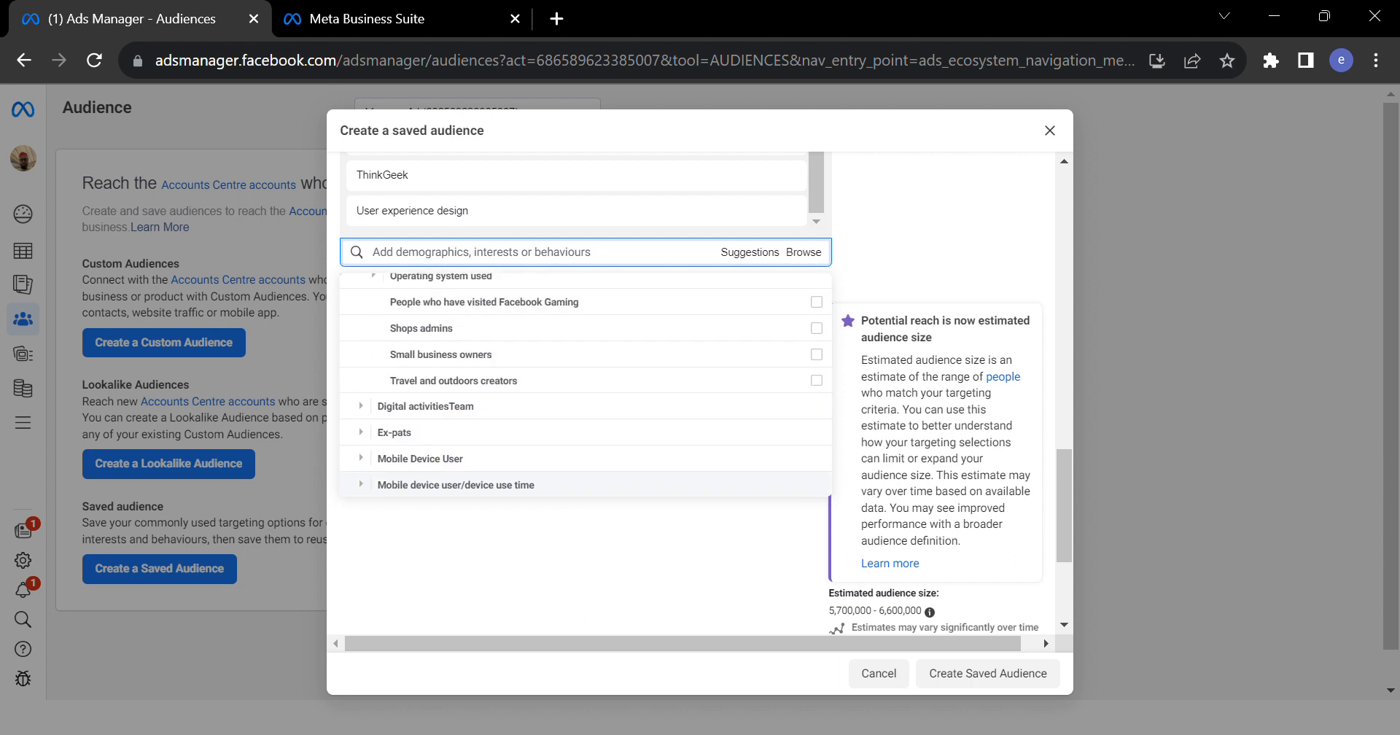
pyautogui.scroll(6, 510, 386)
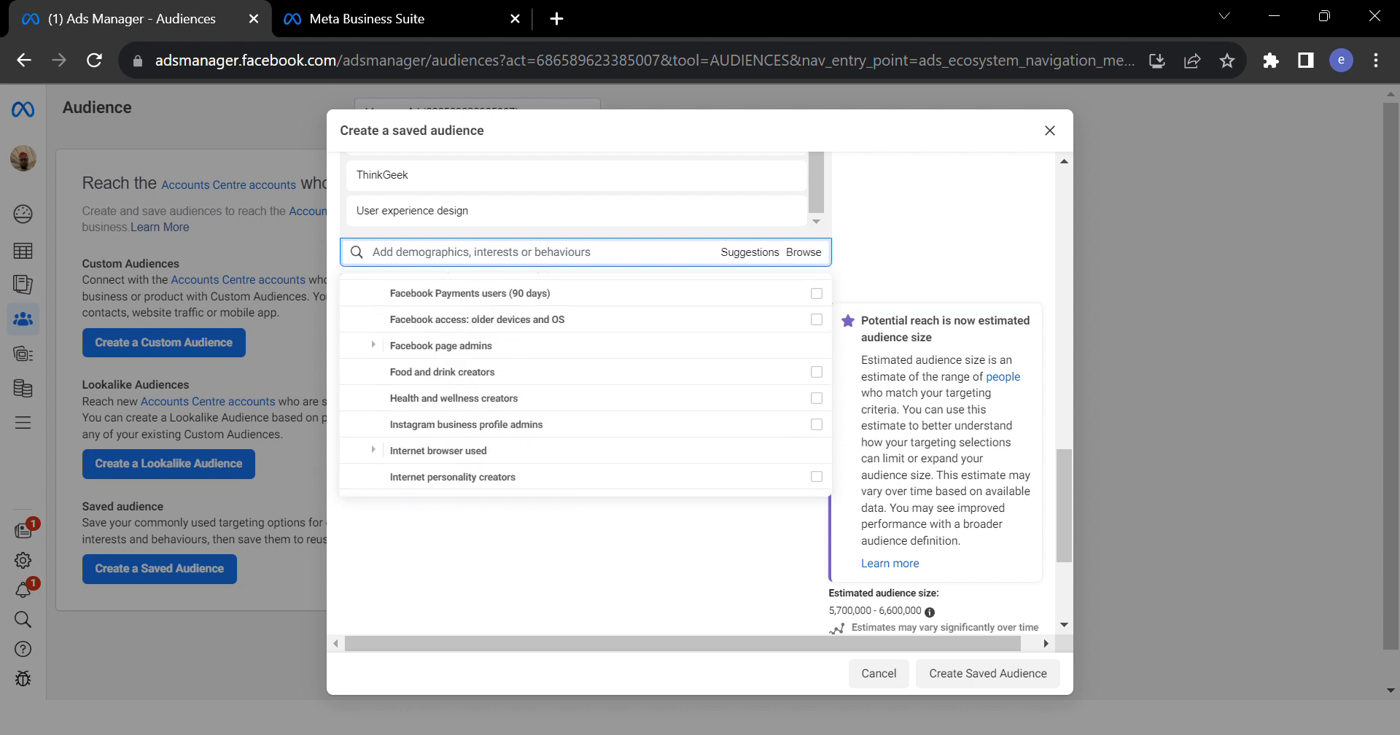
pyautogui.scroll(-1, 584, 385)
pyautogui.scroll(2, 474, 379)
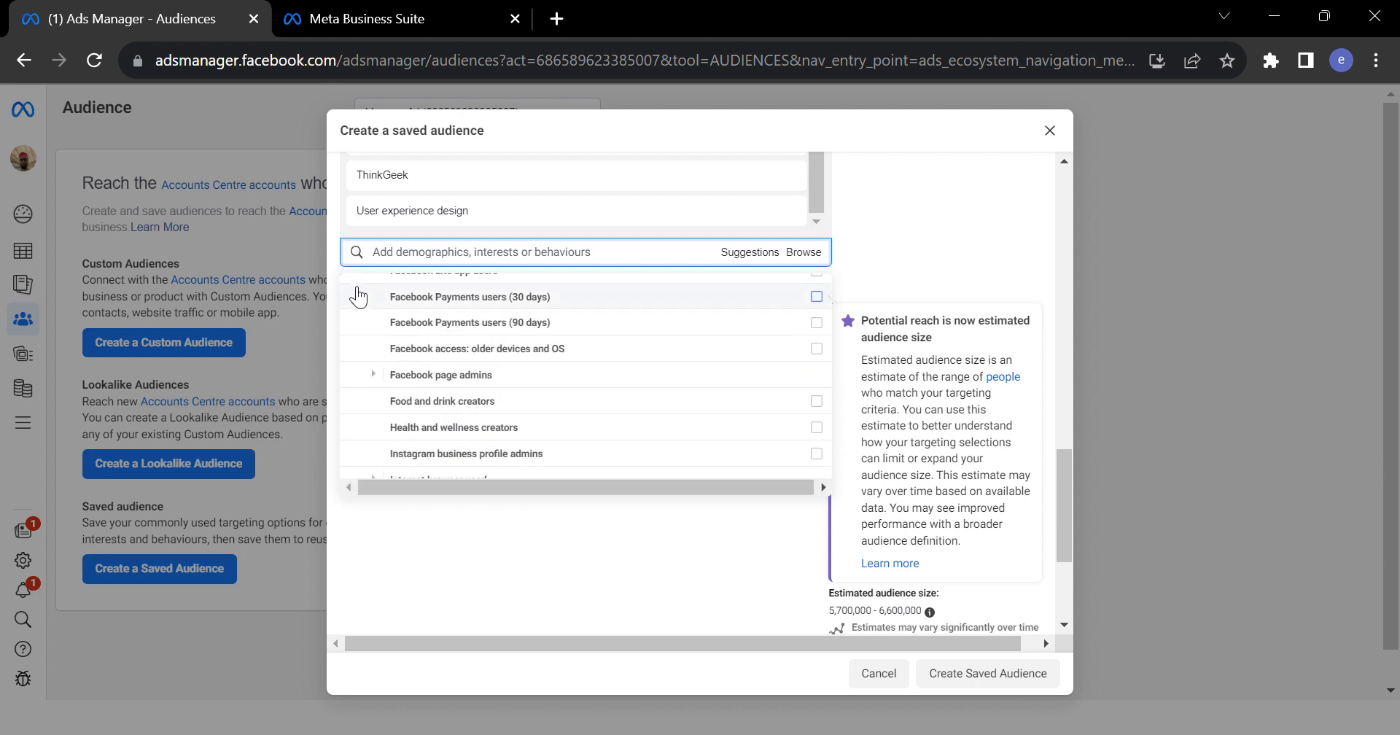
pyautogui.scroll(-1, 585, 384)
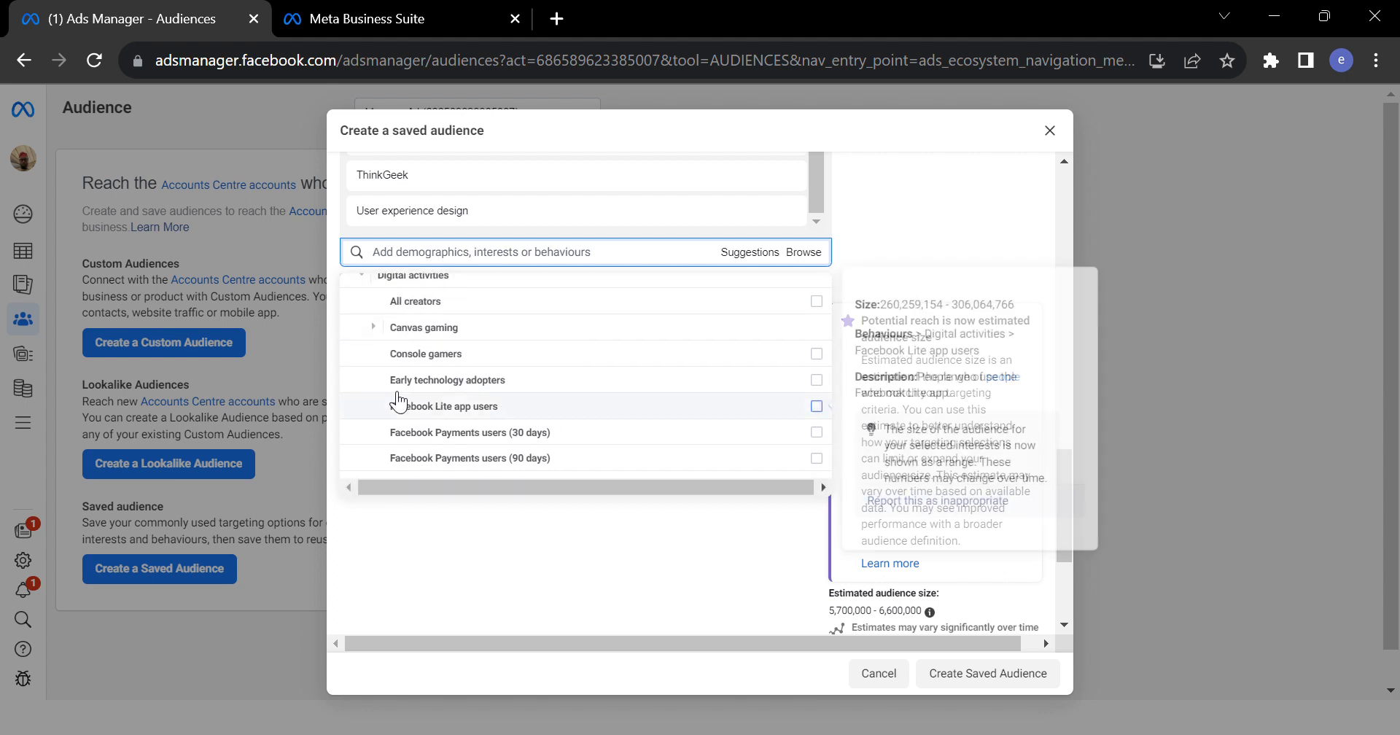
pyautogui.moveTo(721, 392)
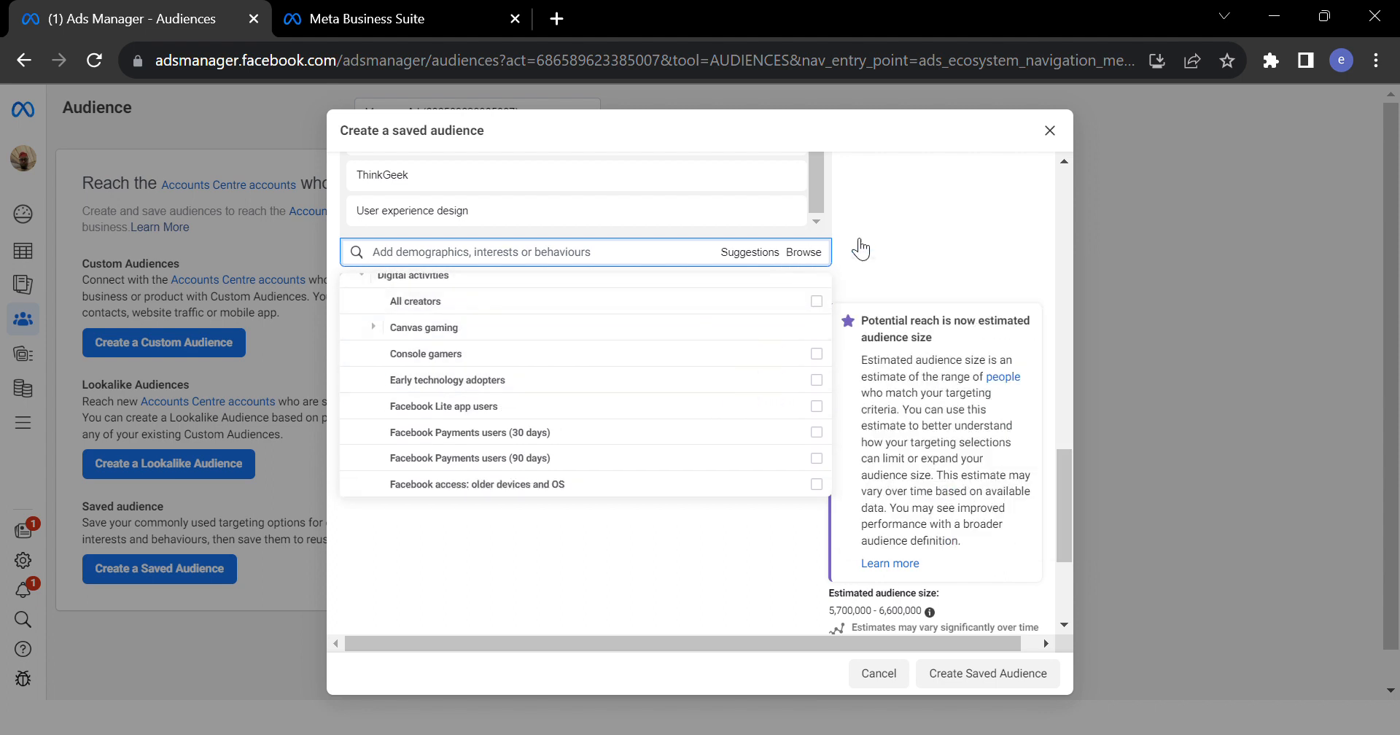
# Create the saved audience, and open the summary and available actions of the "test" audience.
pyautogui.click(904, 257)
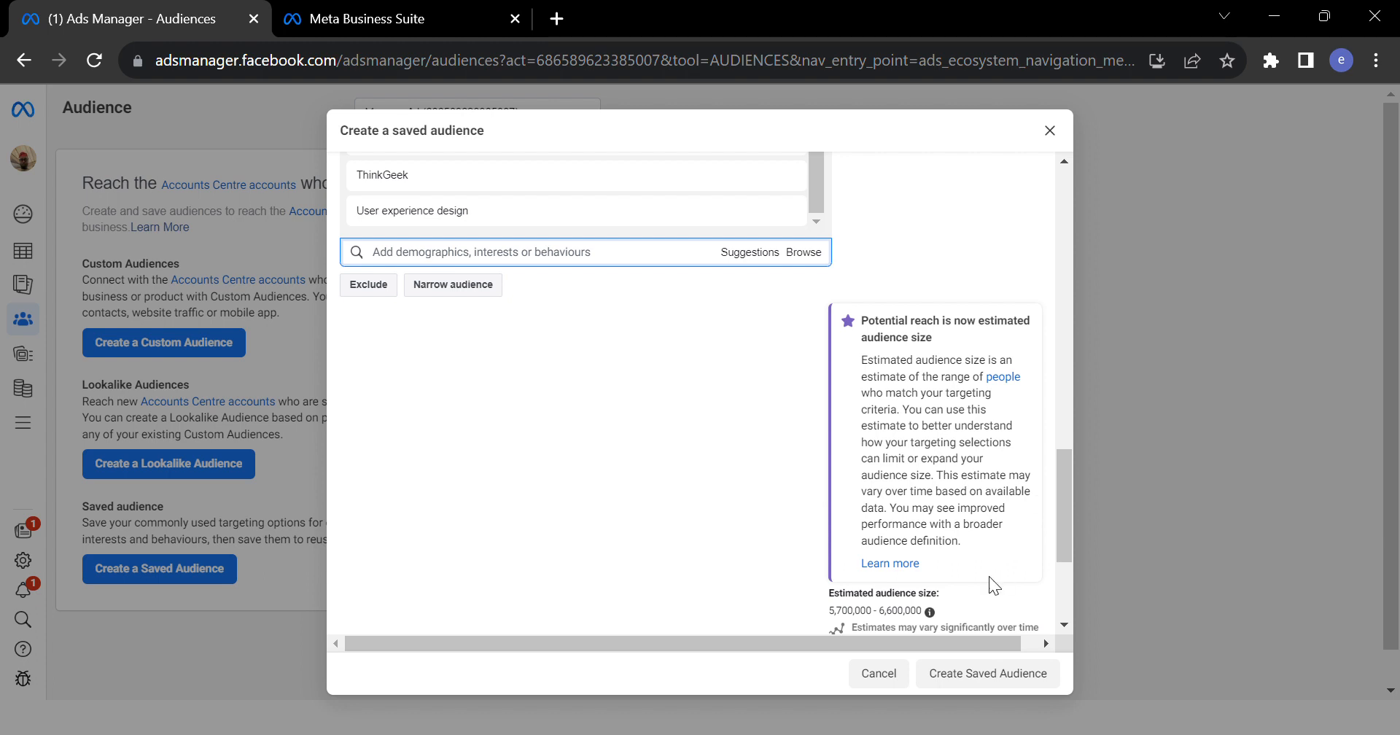
pyautogui.click(974, 677)
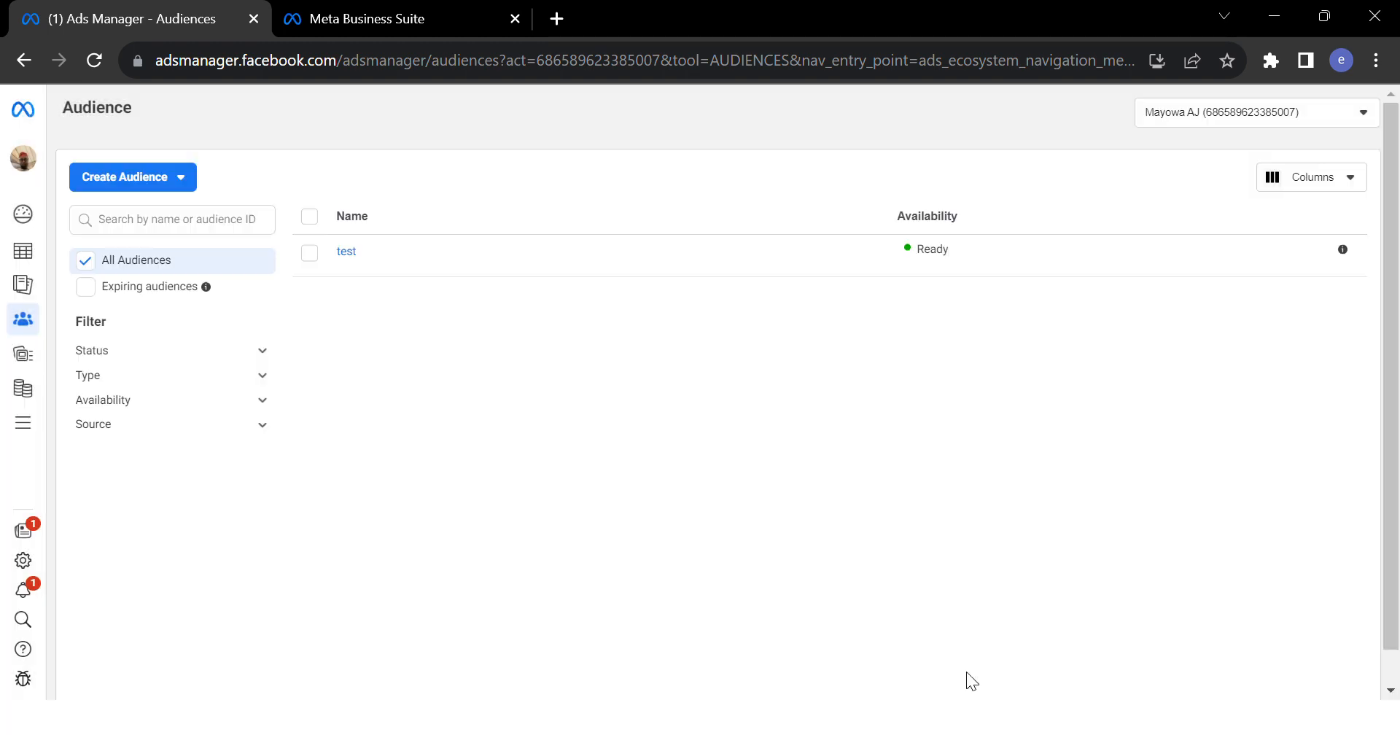
pyautogui.click(348, 253)
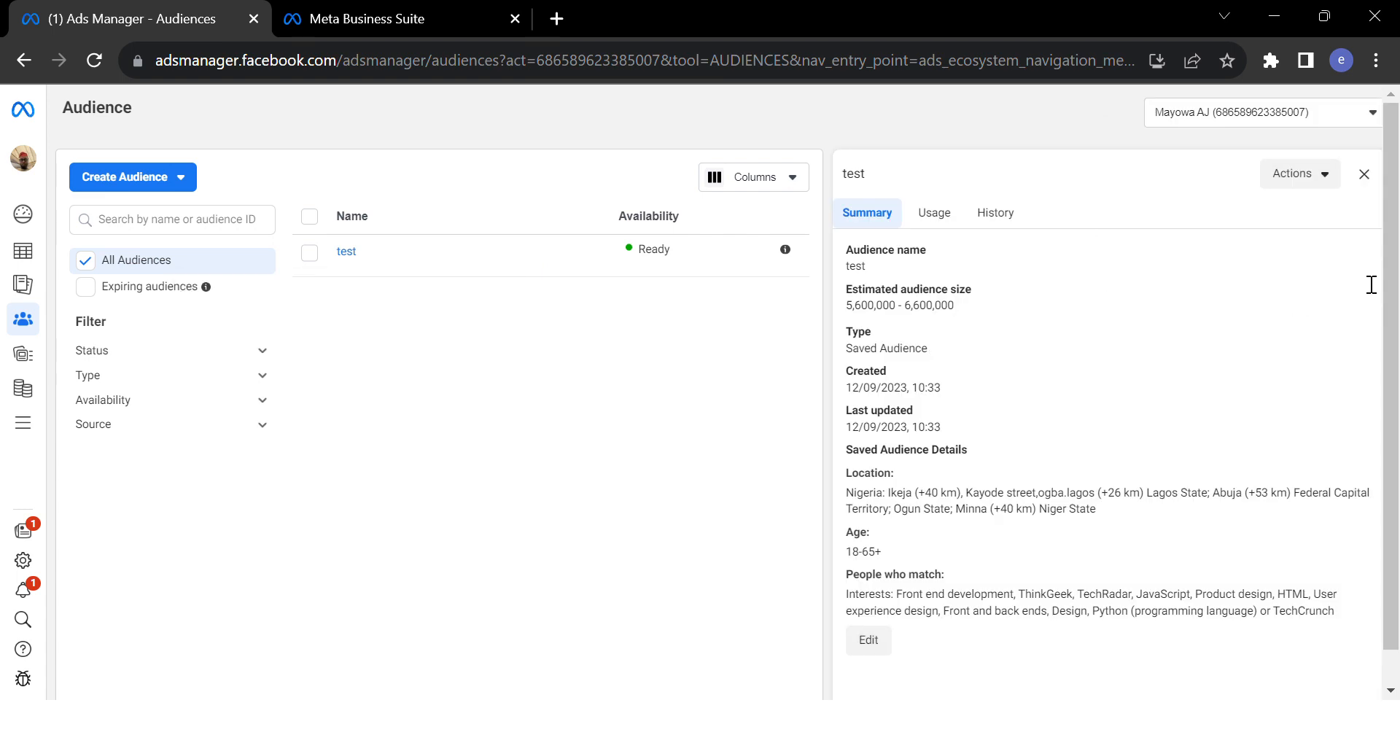
pyautogui.click(1313, 177)
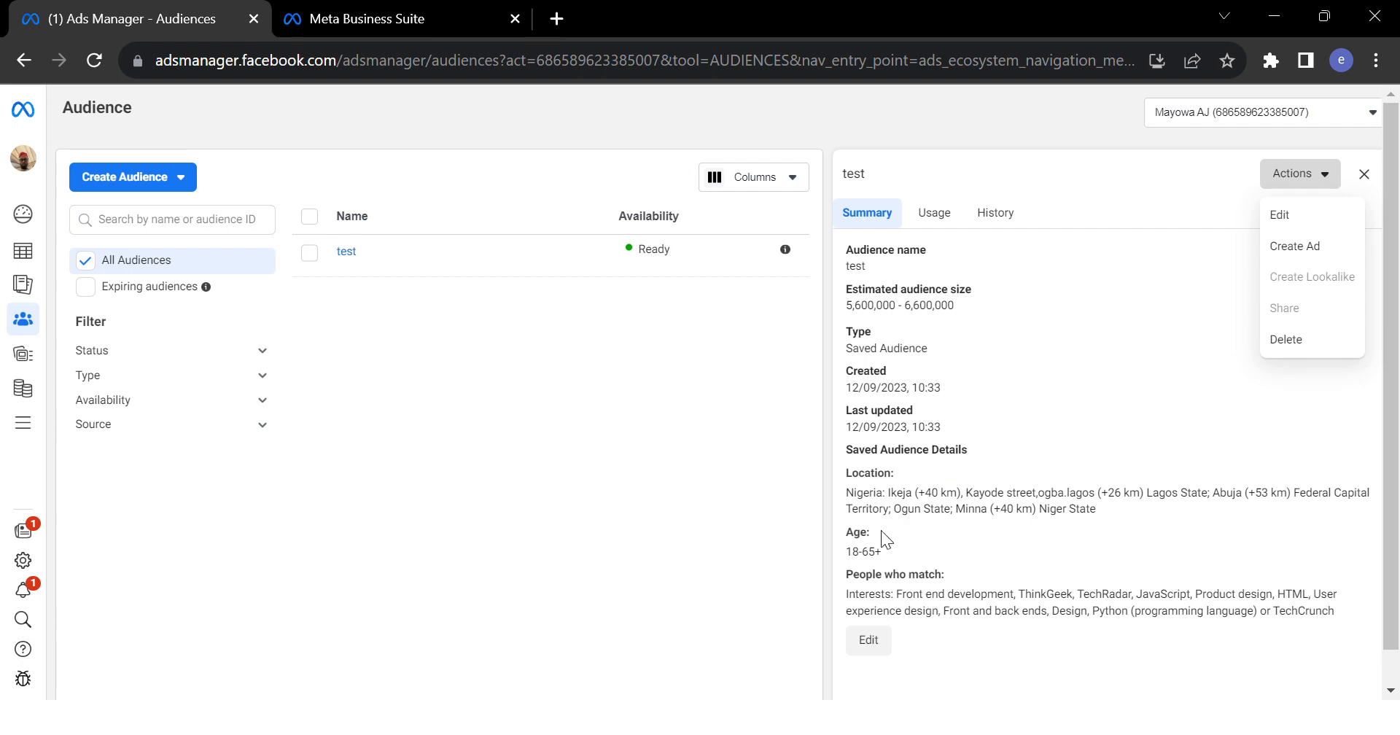
# Start creating a new campaign from the Campaigns page, dismissing the payment method notice.
pyautogui.moveTo(46, 334)
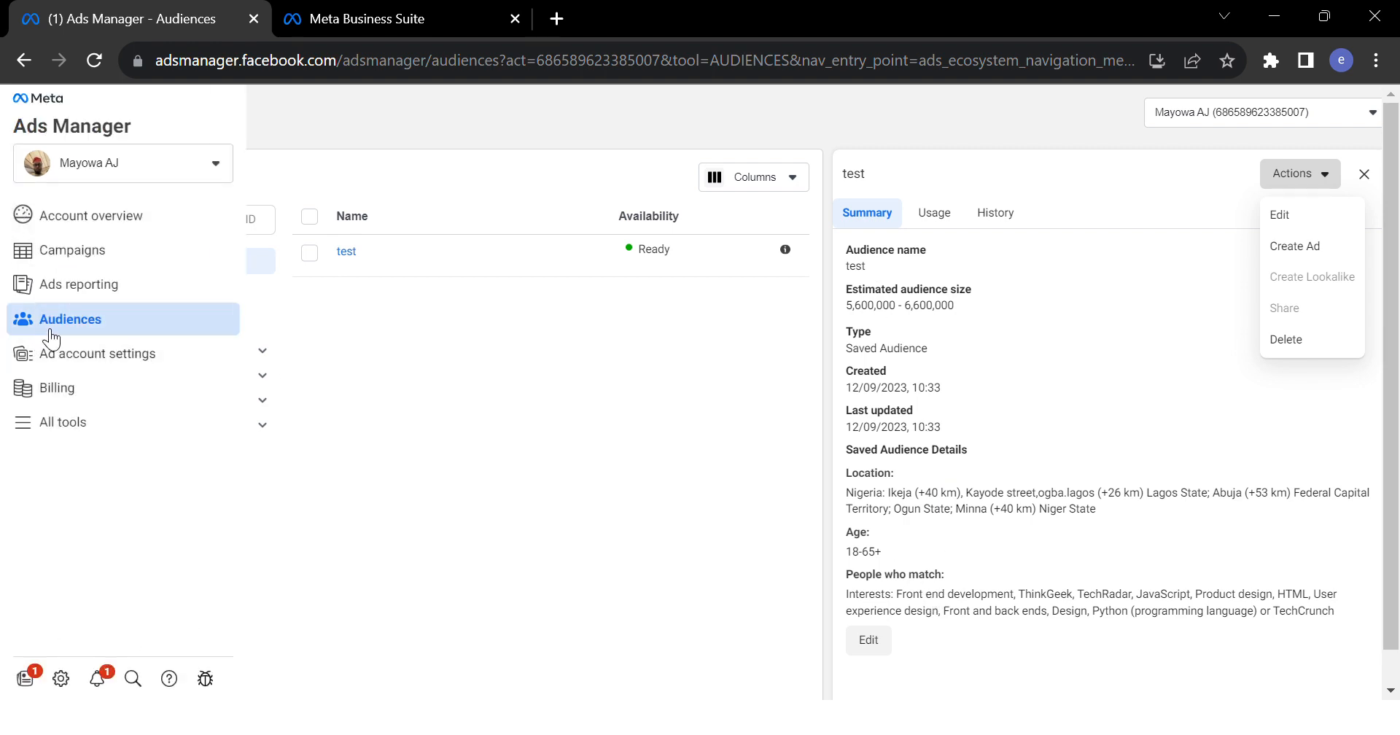
pyautogui.click(89, 255)
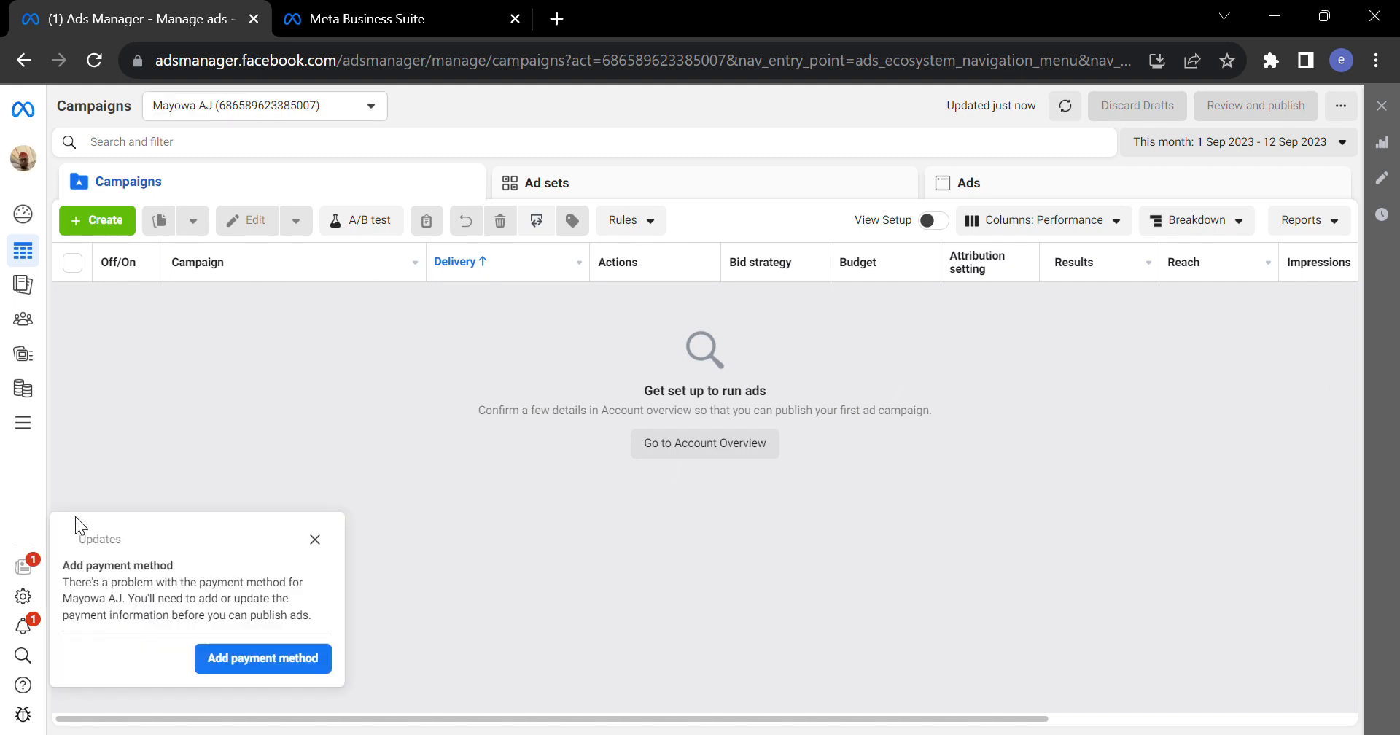
pyautogui.click(321, 541)
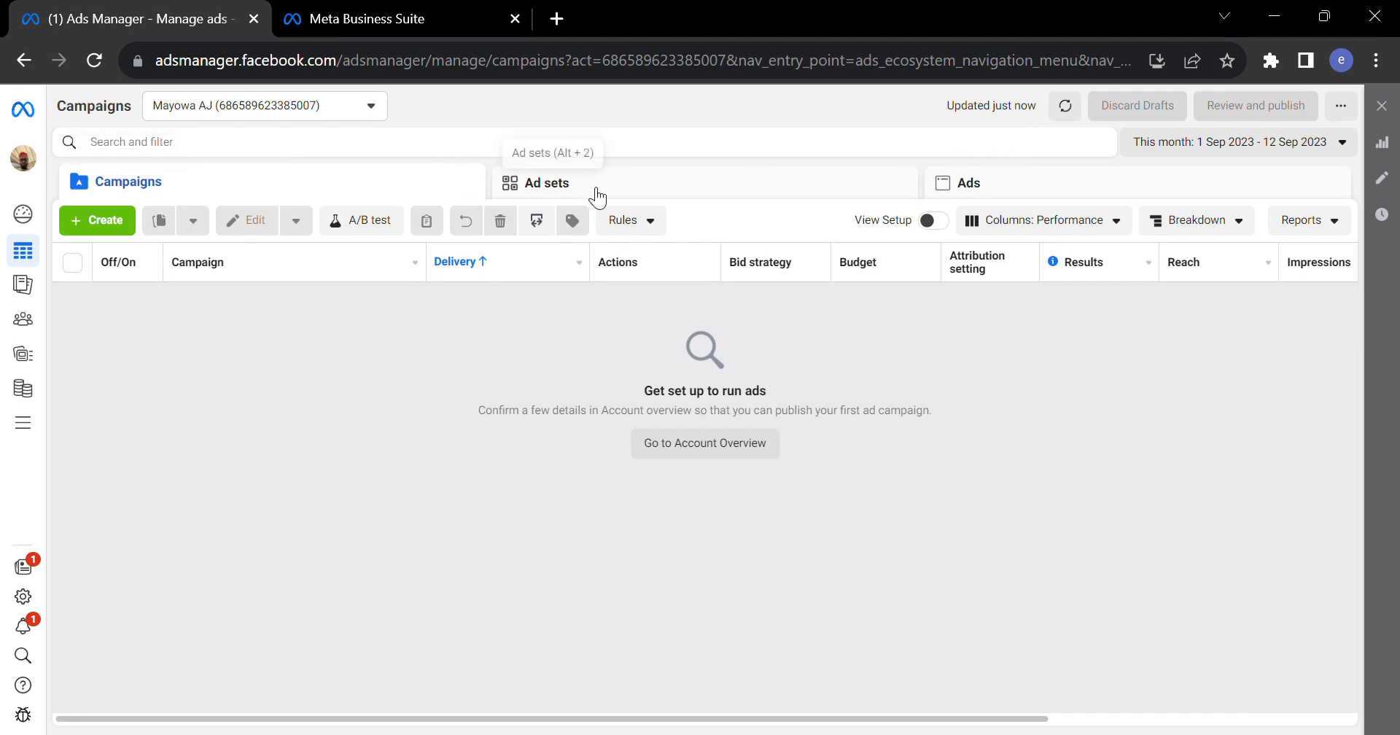
pyautogui.click(98, 222)
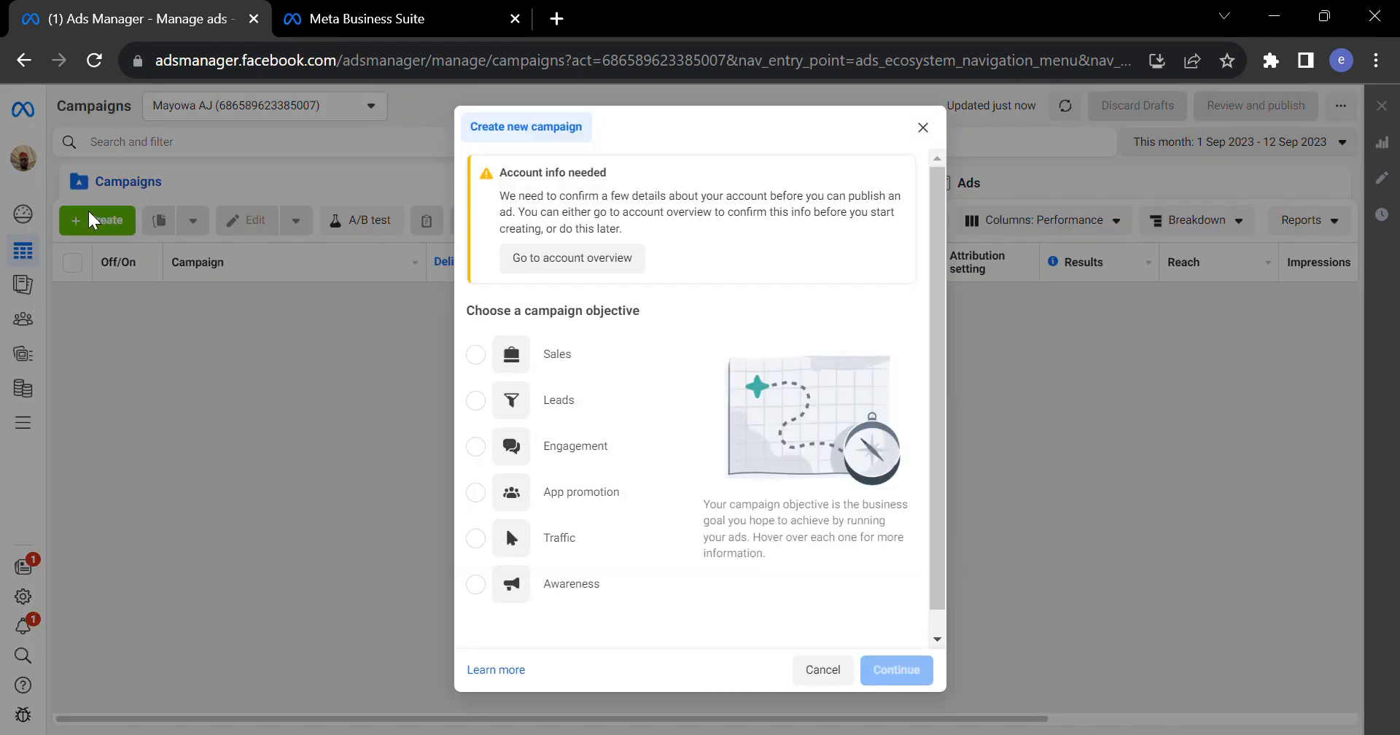
# Review the available campaign objectives, including Traffic and Sales, and choose Awareness for the new campaign.
pyautogui.scroll(-1, 922, 301)
pyautogui.scroll(1, 912, 231)
pyautogui.scroll(-1, 912, 312)
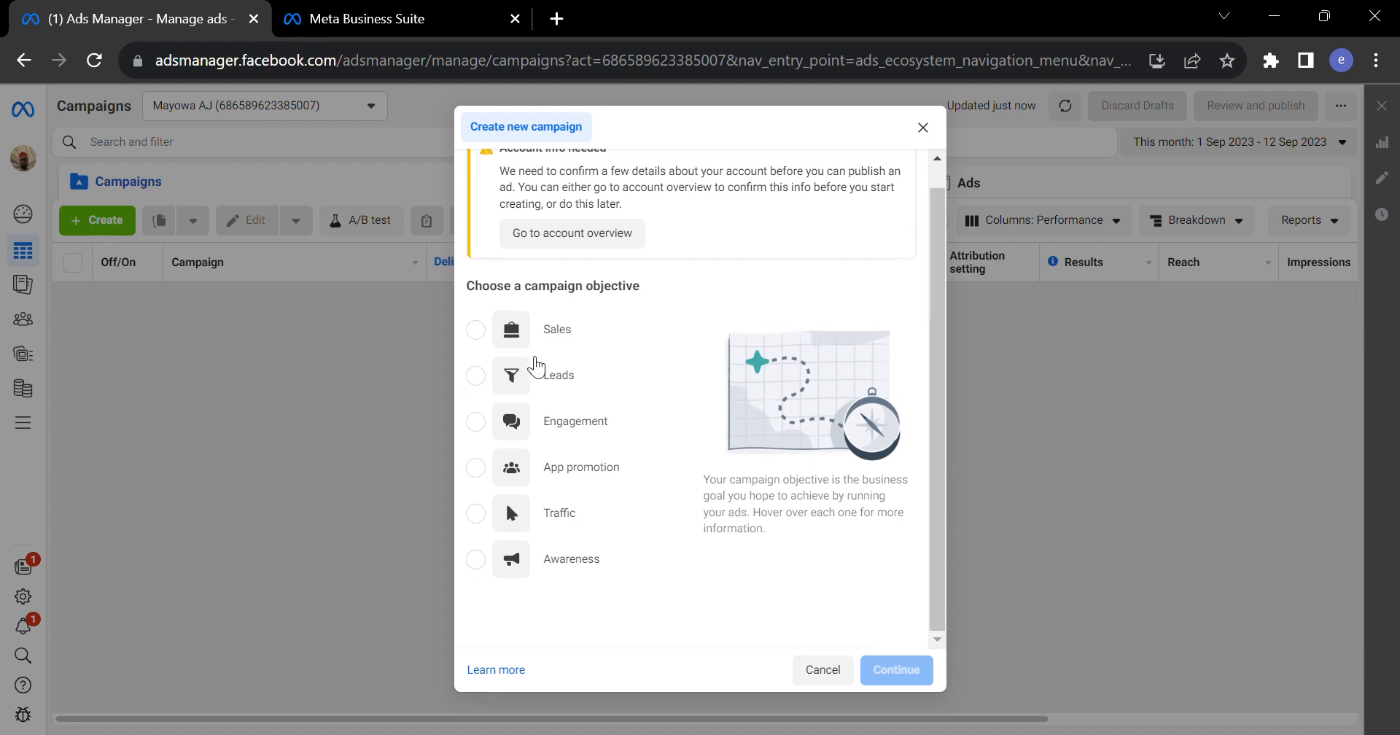
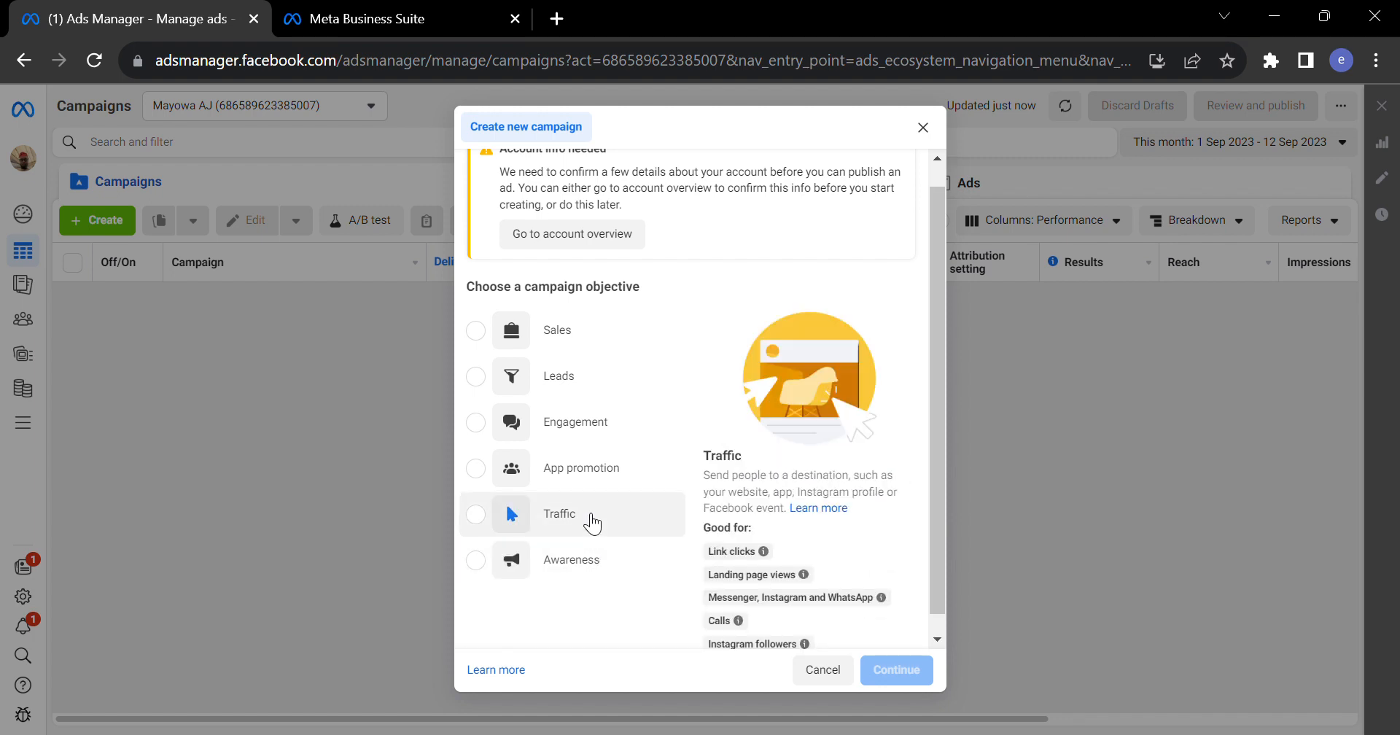
pyautogui.scroll(-1, 592, 522)
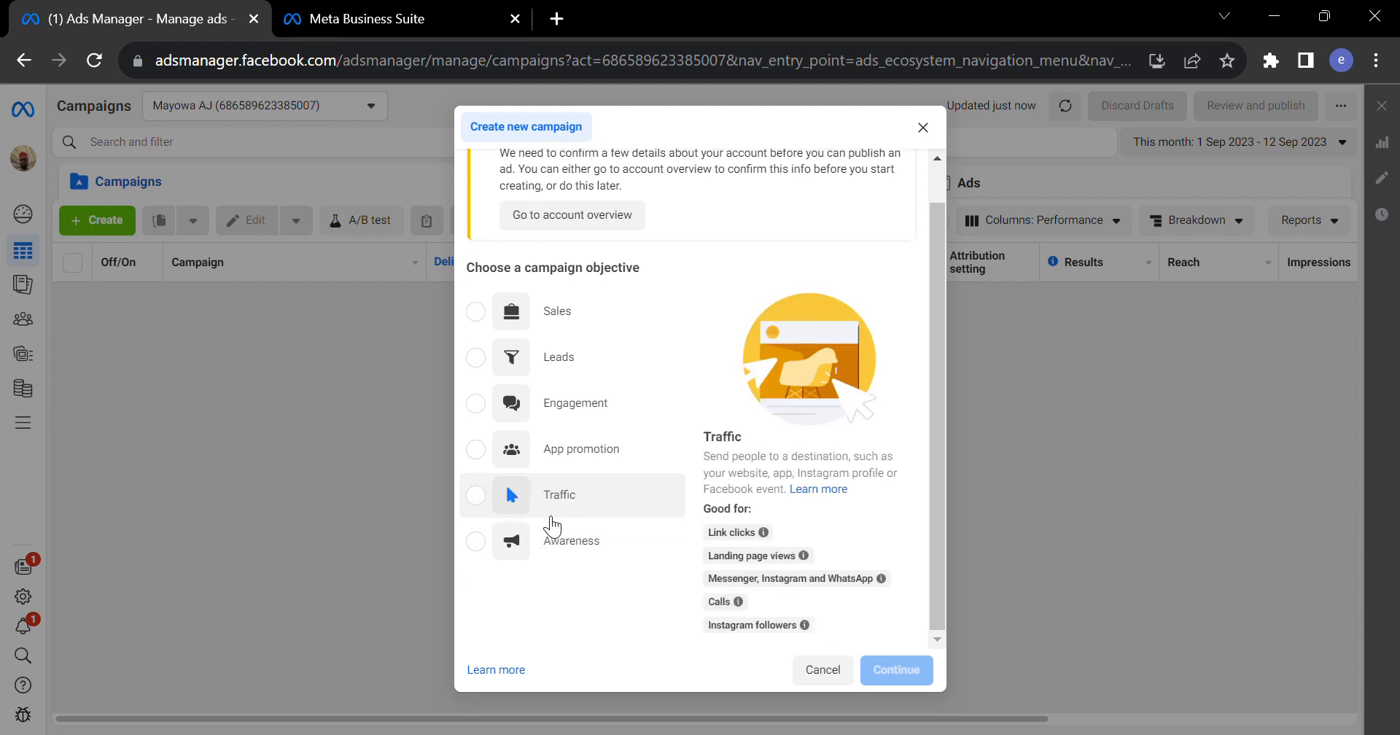
pyautogui.scroll(1, 627, 521)
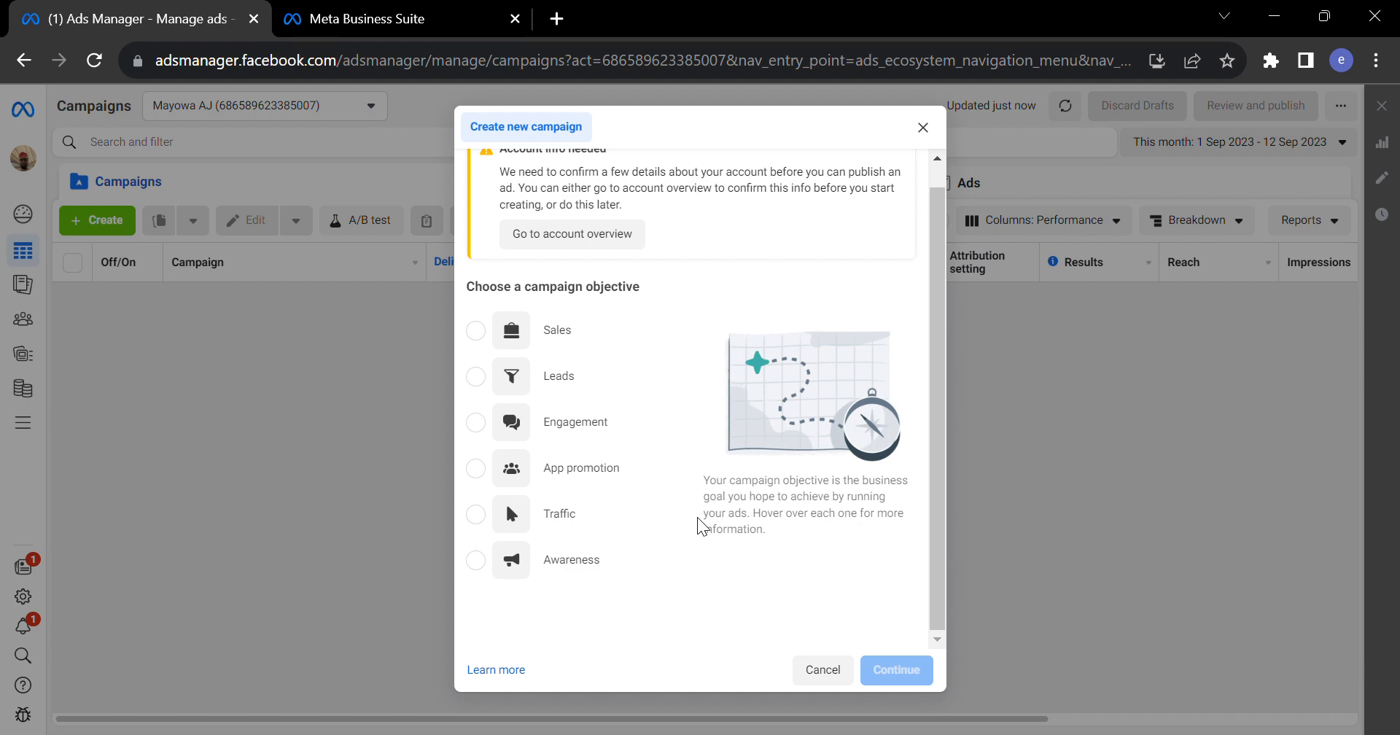
pyautogui.moveTo(565, 339)
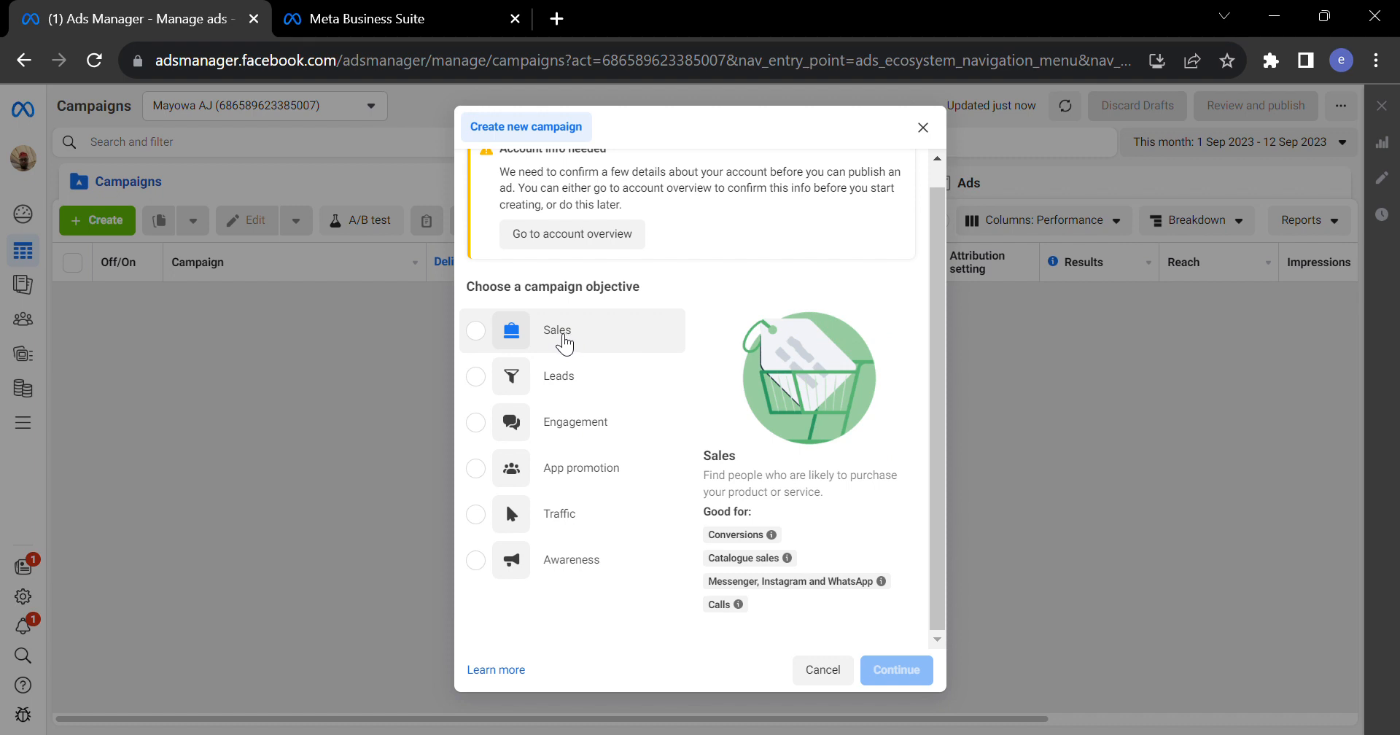
pyautogui.click(576, 561)
# Name the new campaign, its ad set and its ad "Test" in the optional naming section.
pyautogui.moveTo(934, 401); pyautogui.dragTo(929, 533)
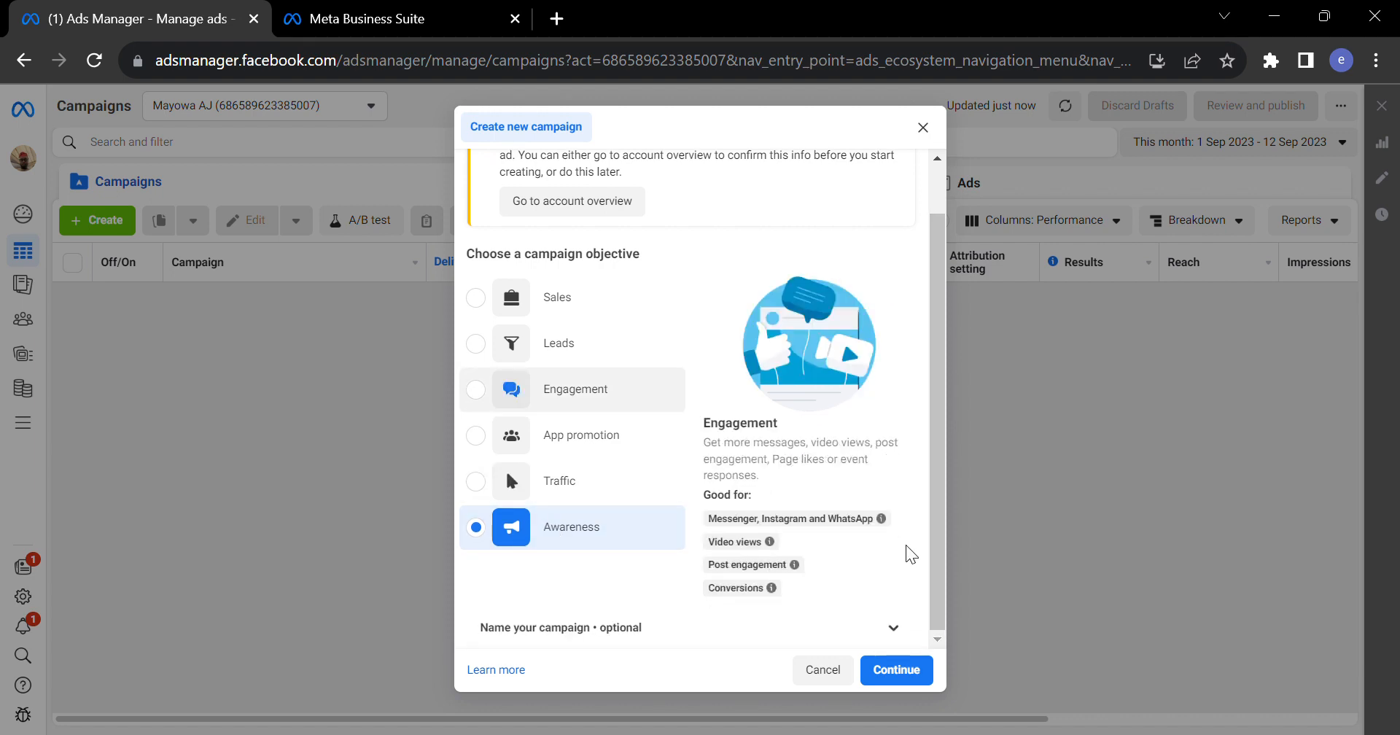
pyautogui.click(894, 629)
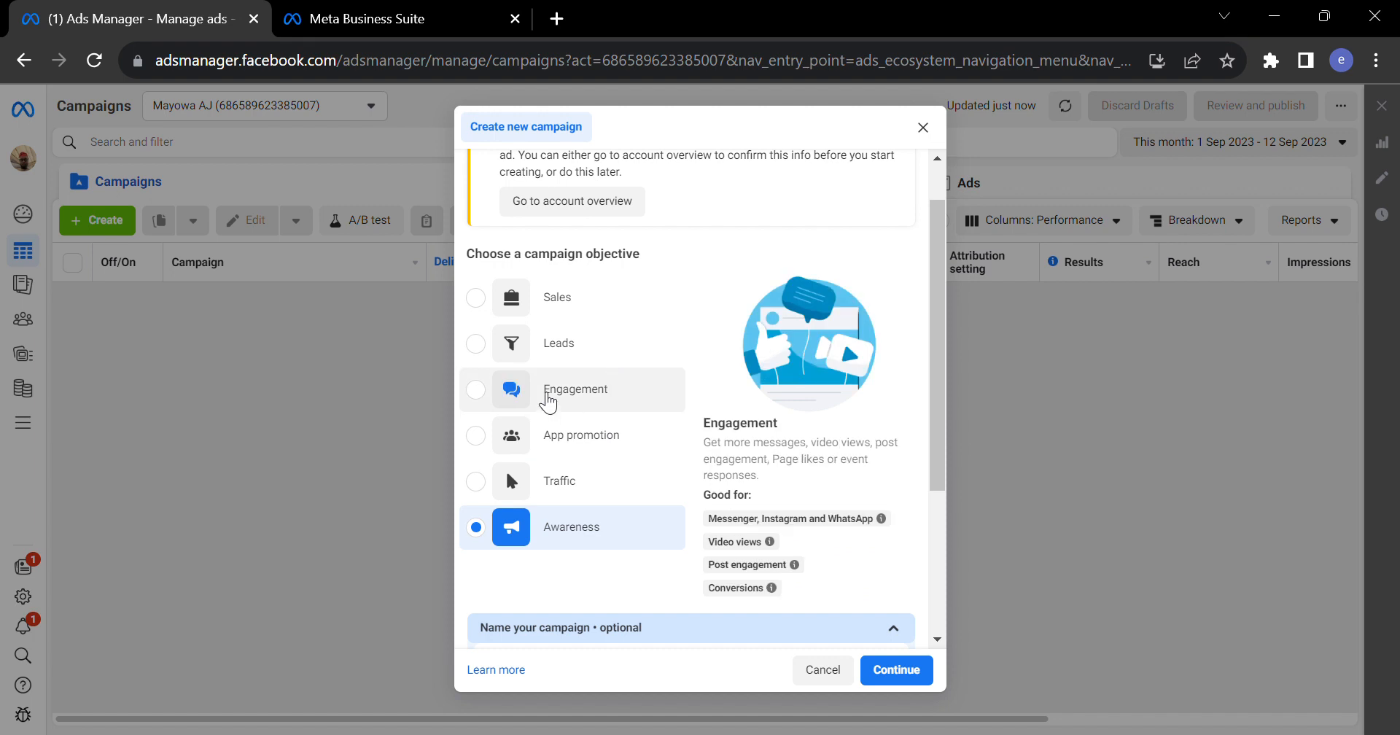
pyautogui.moveTo(936, 320); pyautogui.dragTo(934, 461)
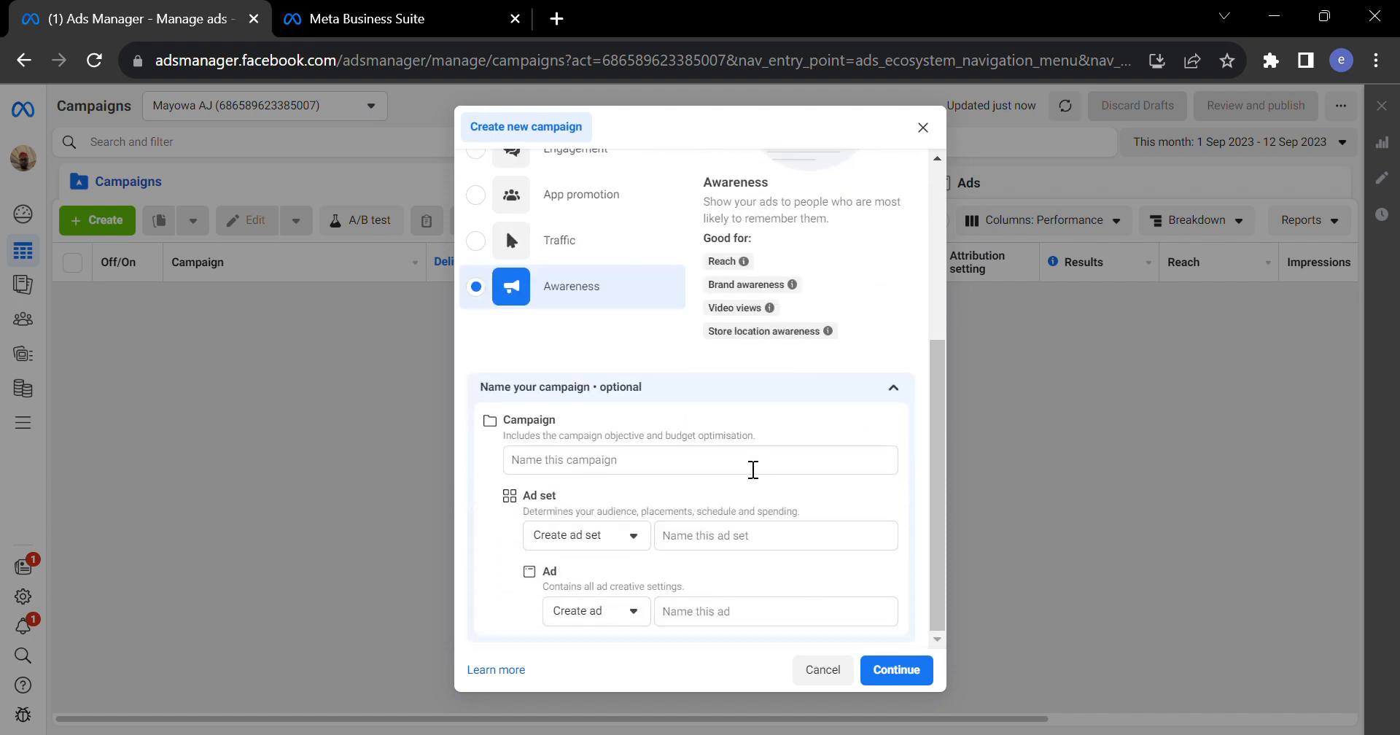
pyautogui.click(754, 469)
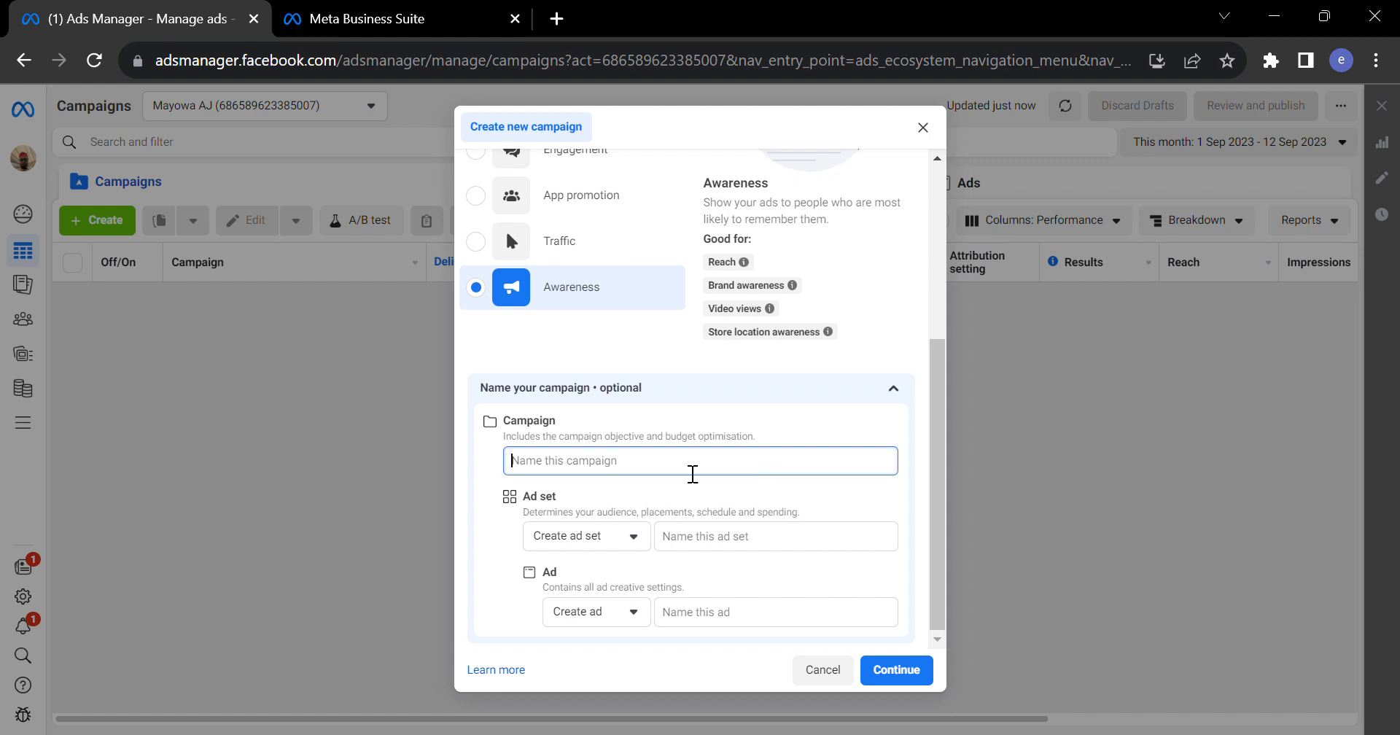
pyautogui.write('Test')
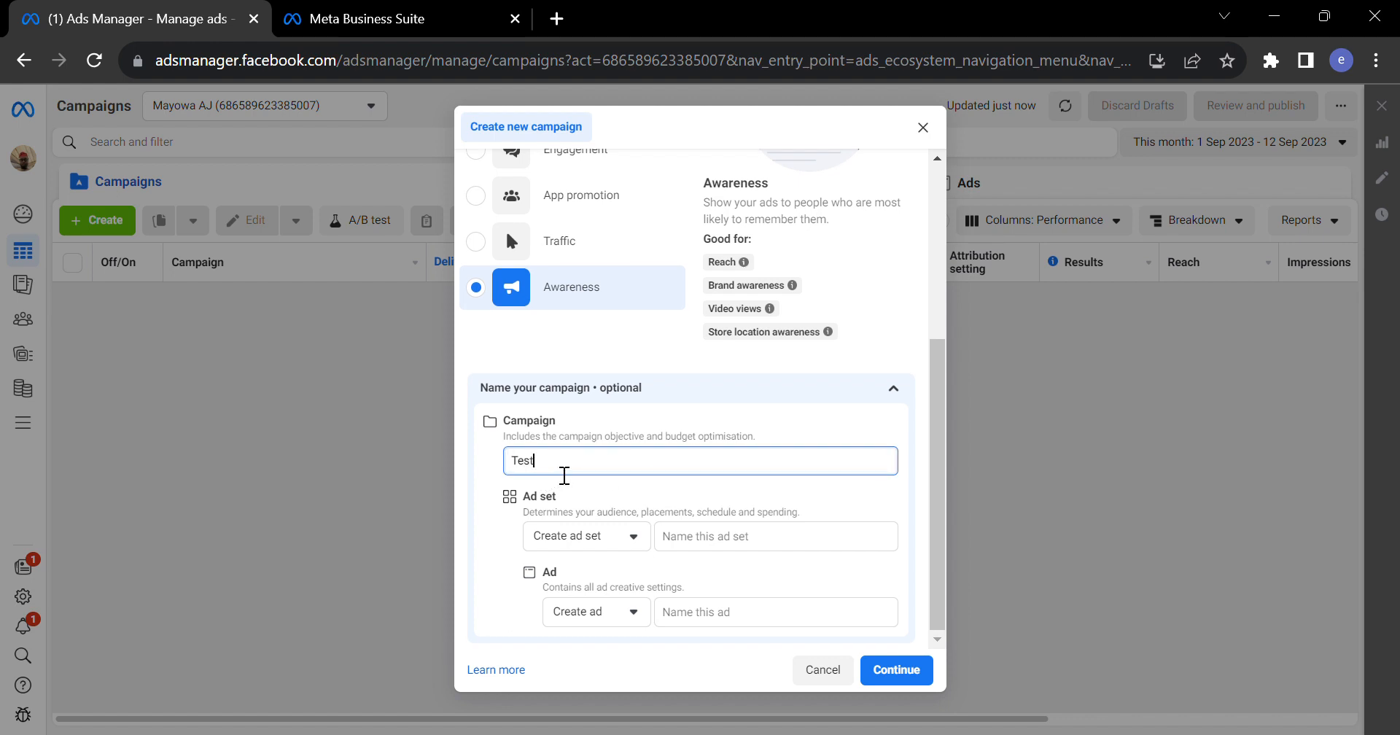
pyautogui.click(704, 541)
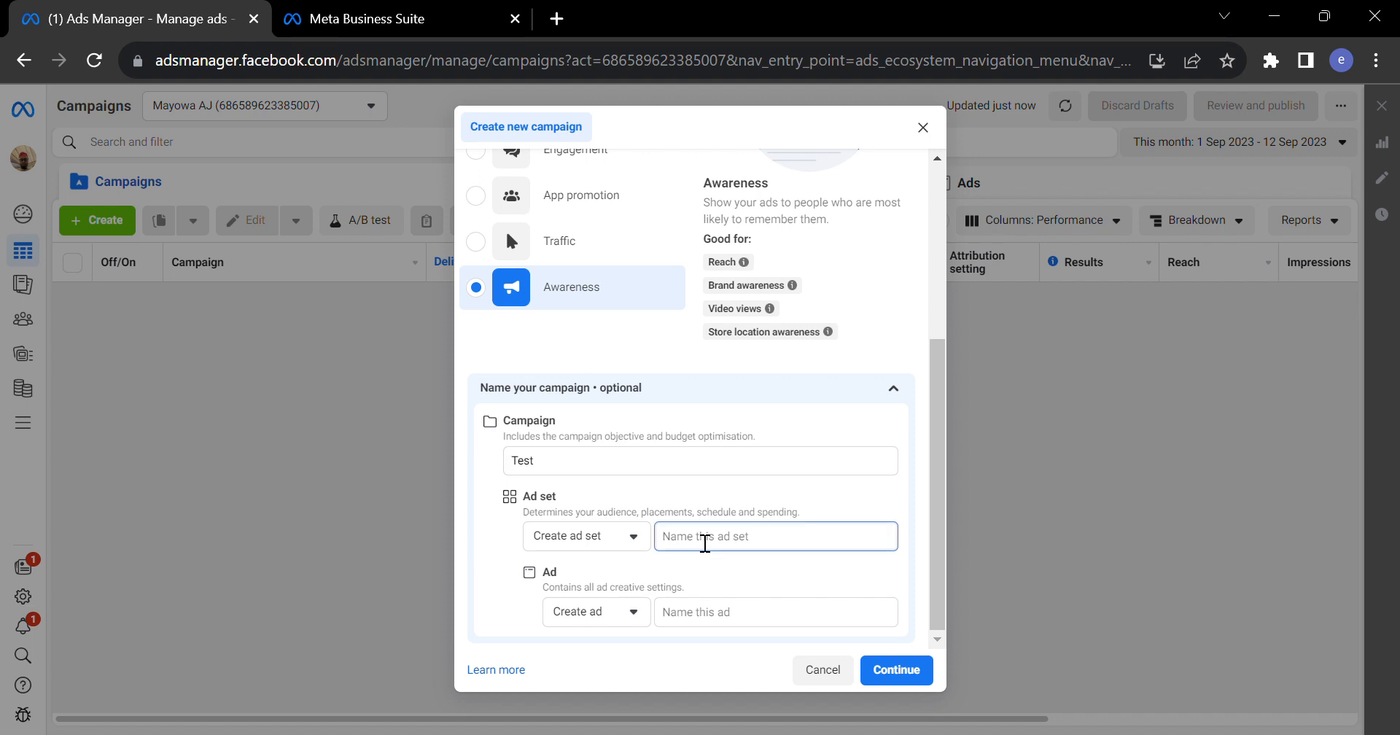
pyautogui.write('Test')
pyautogui.click(729, 625)
pyautogui.write('Test')
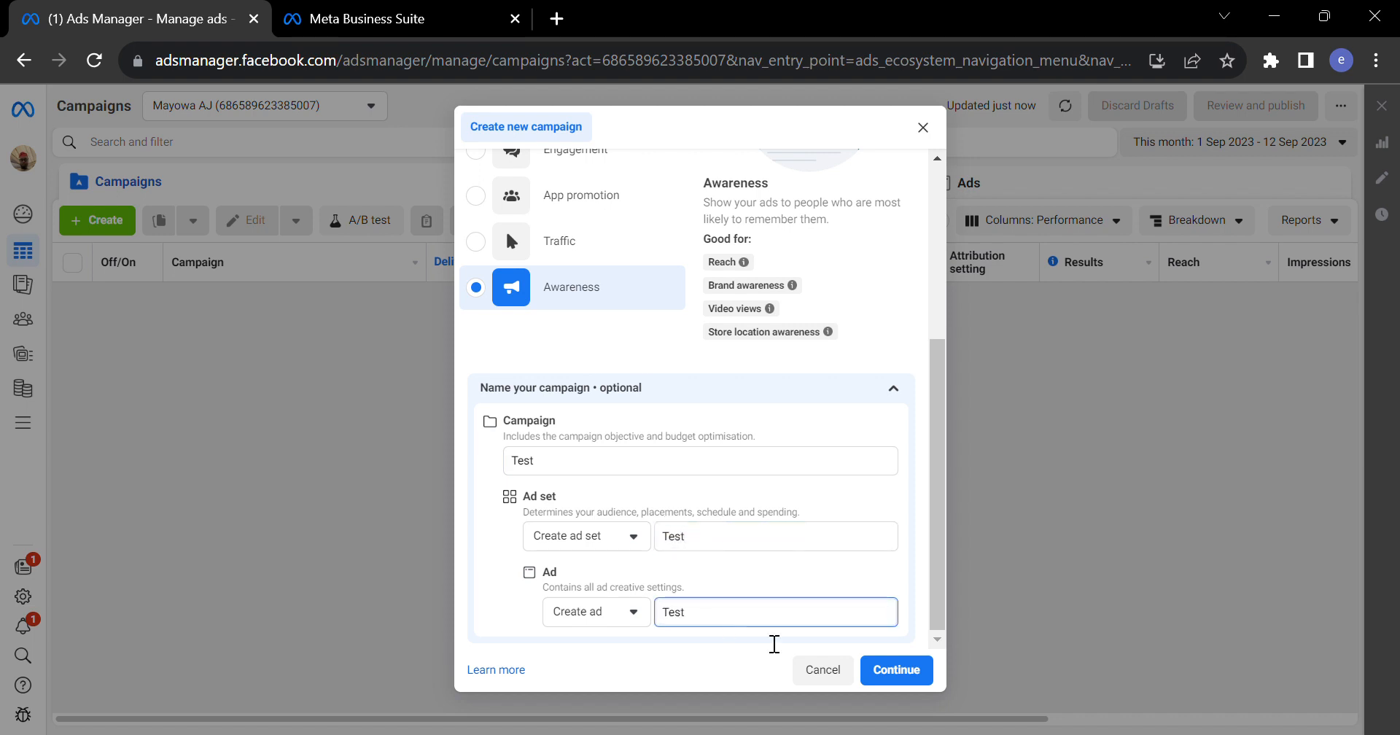
# Continue to the draft of the new Awareness campaign and quickly duplicate its "Test" ad set.
pyautogui.click(926, 673)
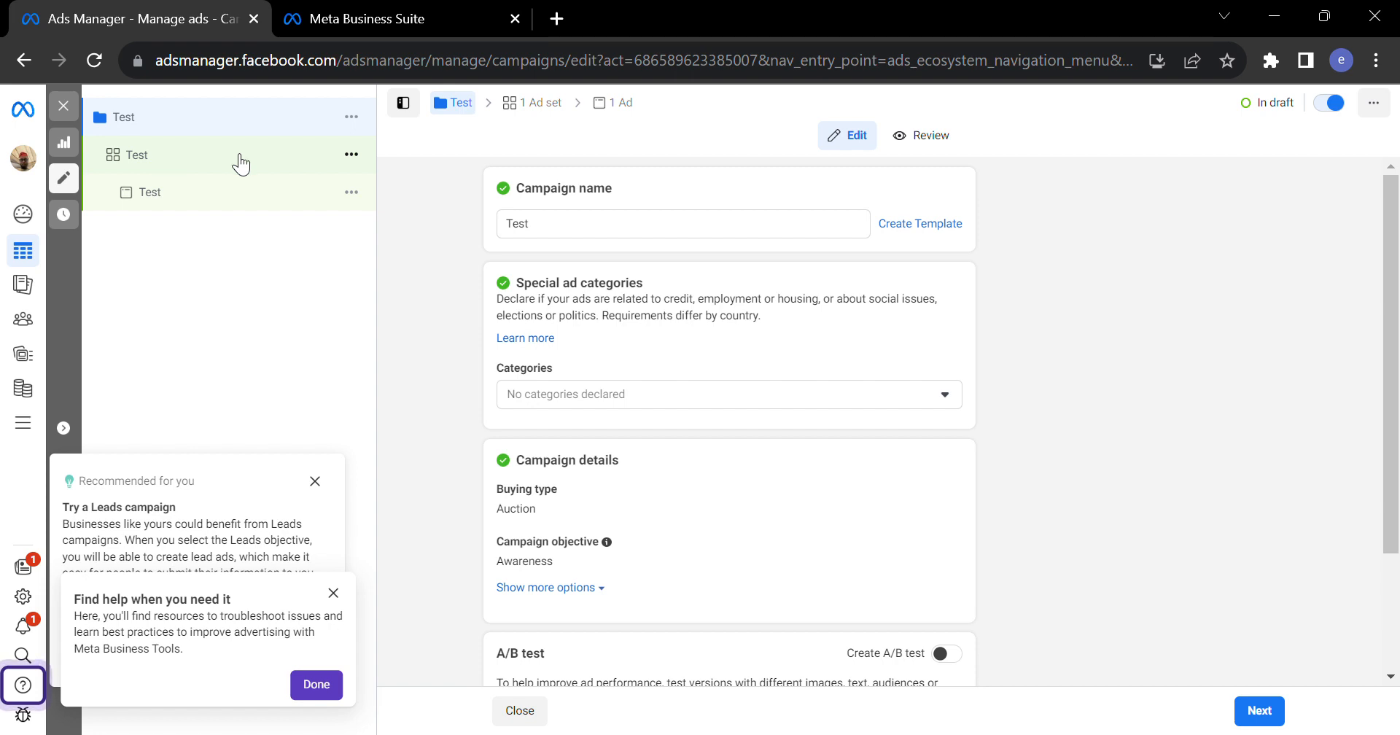
pyautogui.moveTo(1390, 328); pyautogui.dragTo(1384, 441)
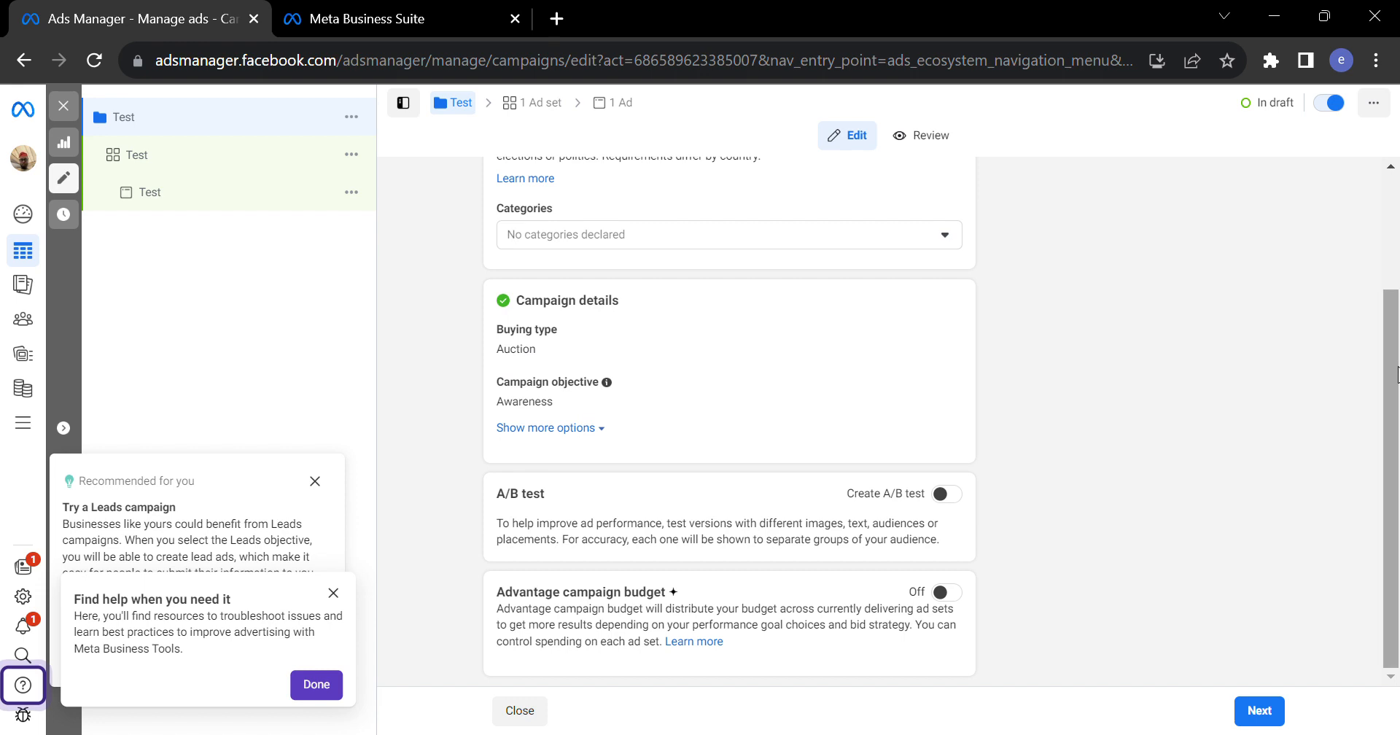
pyautogui.scroll(3, 1390, 374)
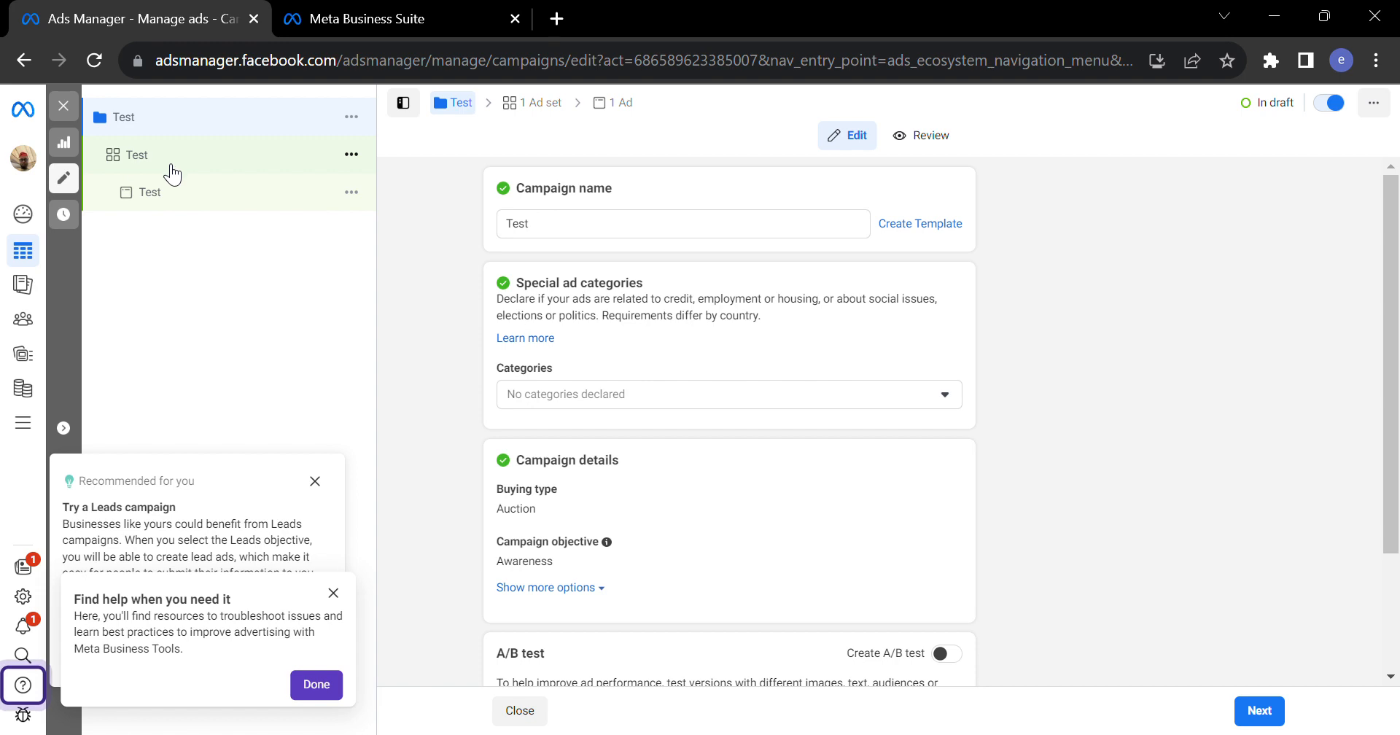
pyautogui.click(357, 160)
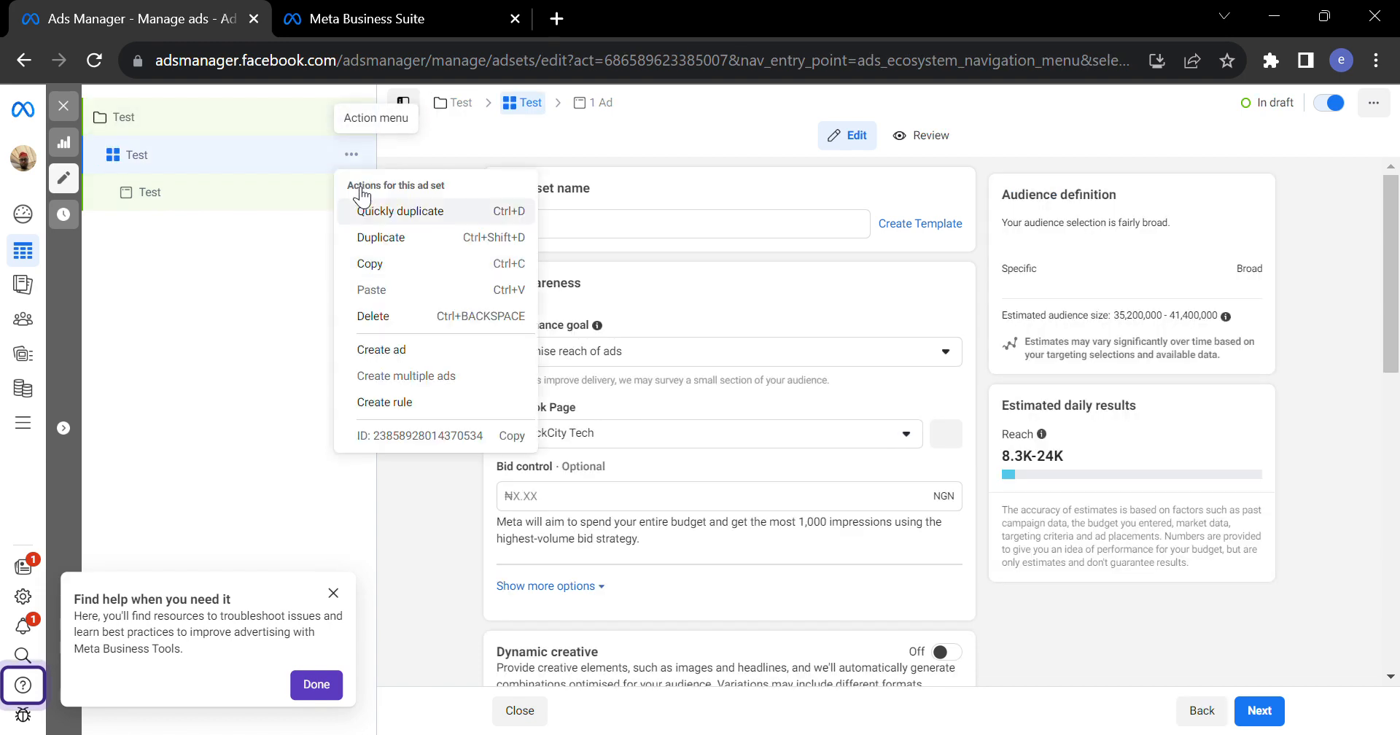
pyautogui.click(382, 213)
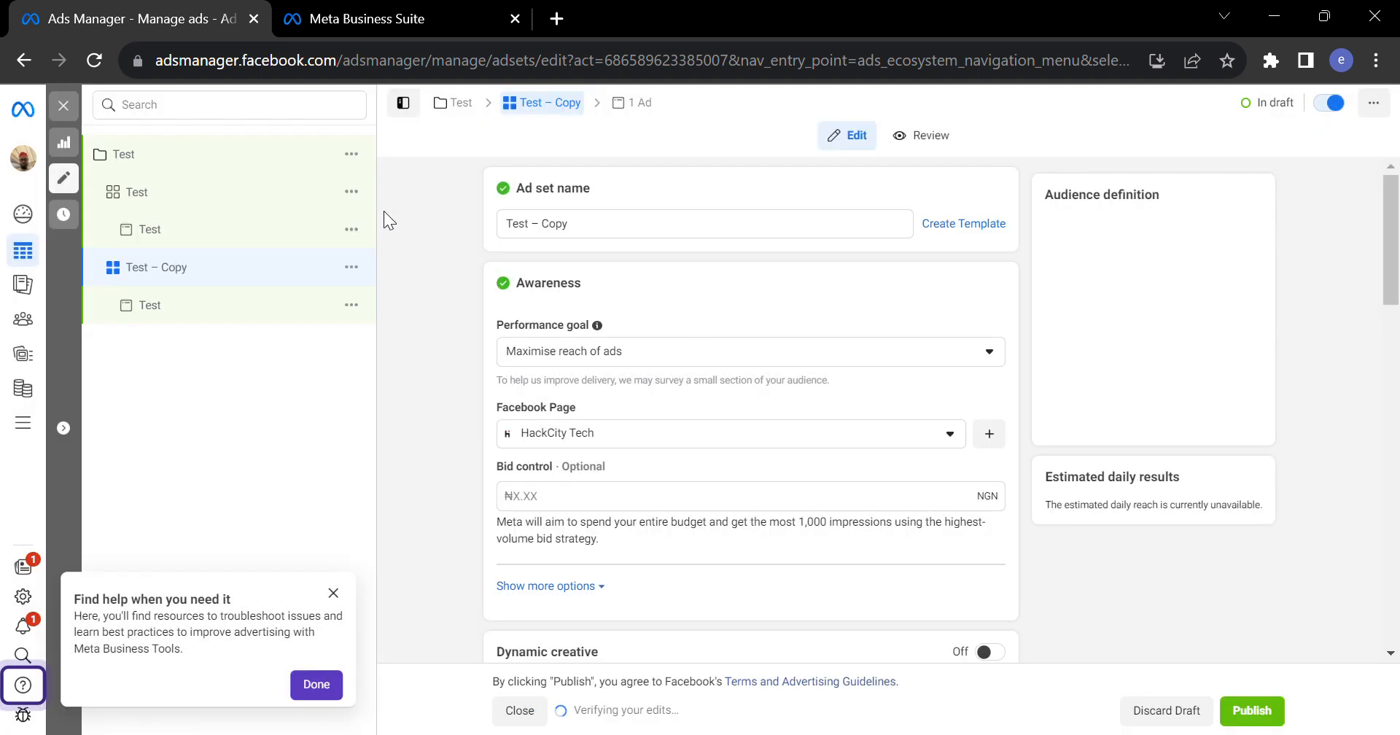
# Rename the original "Test" ad set as "Adset lagos".
pyautogui.click(153, 196)
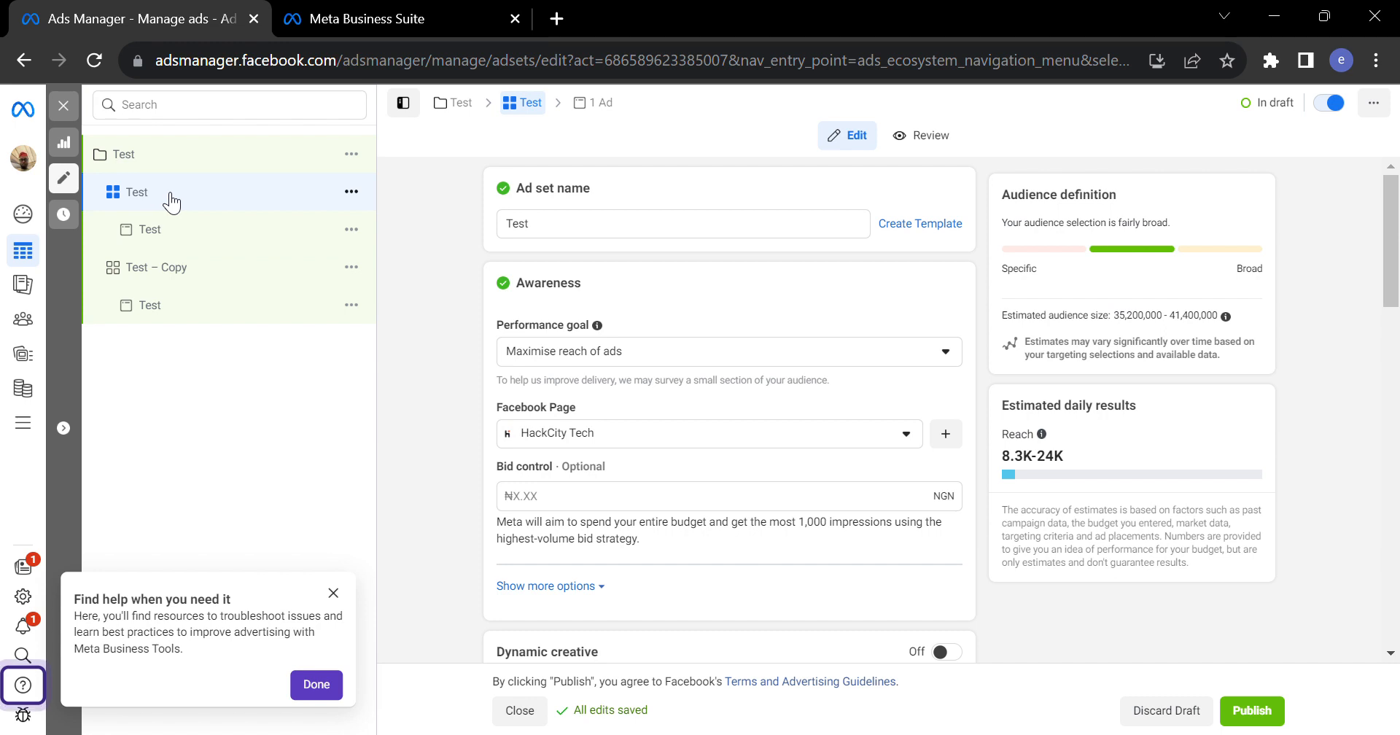
pyautogui.click(549, 224)
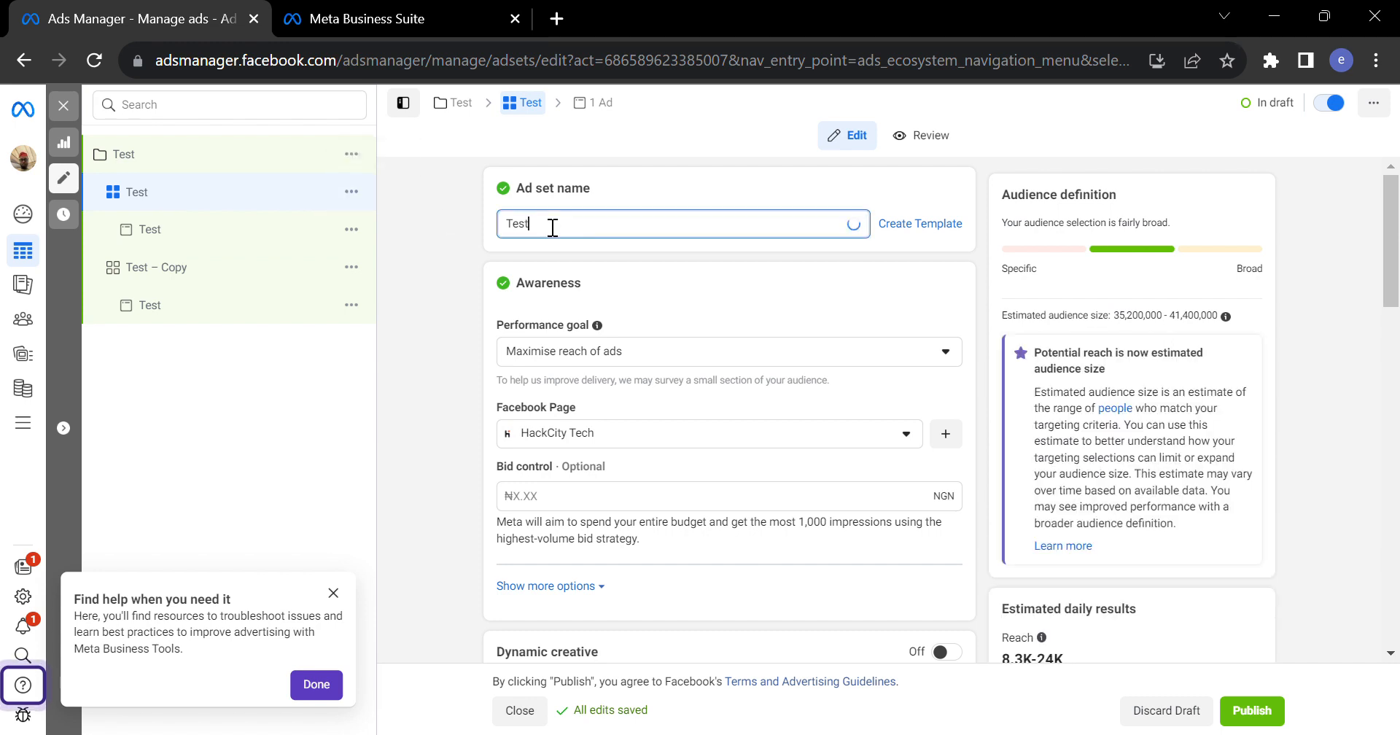
pyautogui.hotkey('ctrl', 'a')
pyautogui.press('BackSpace')
pyautogui.write('Ads')
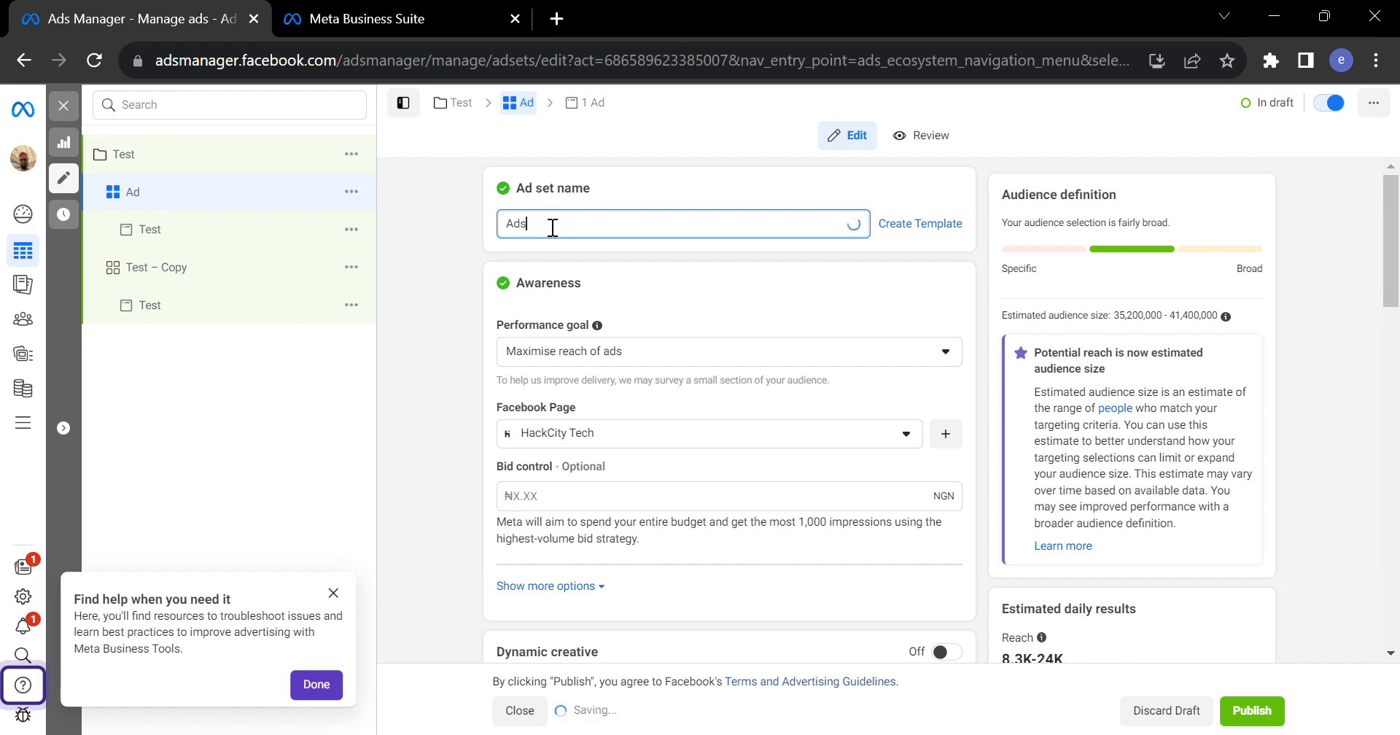
pyautogui.write('et lagos')
pyautogui.click(416, 312)
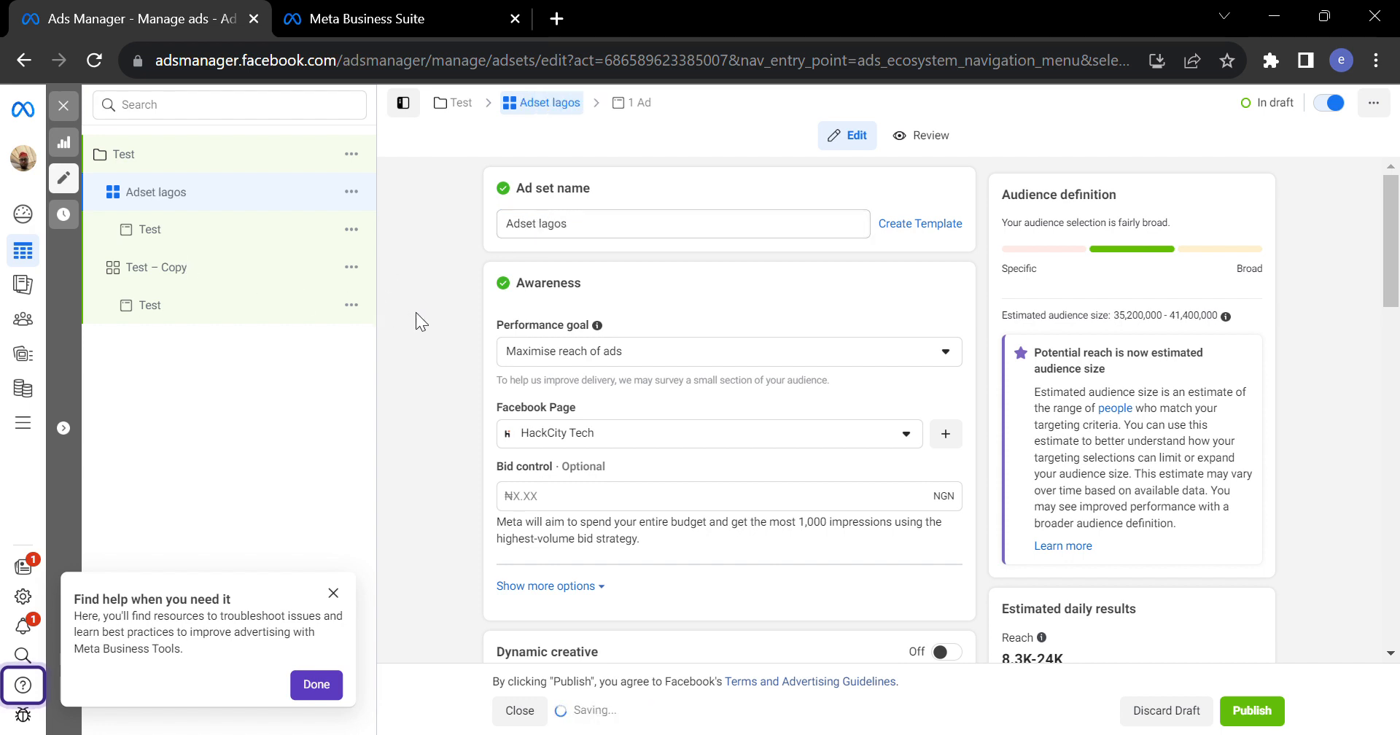
# Rename the ad inside the "Adset lagos" ad set as "Ad lagos".
pyautogui.click(167, 235)
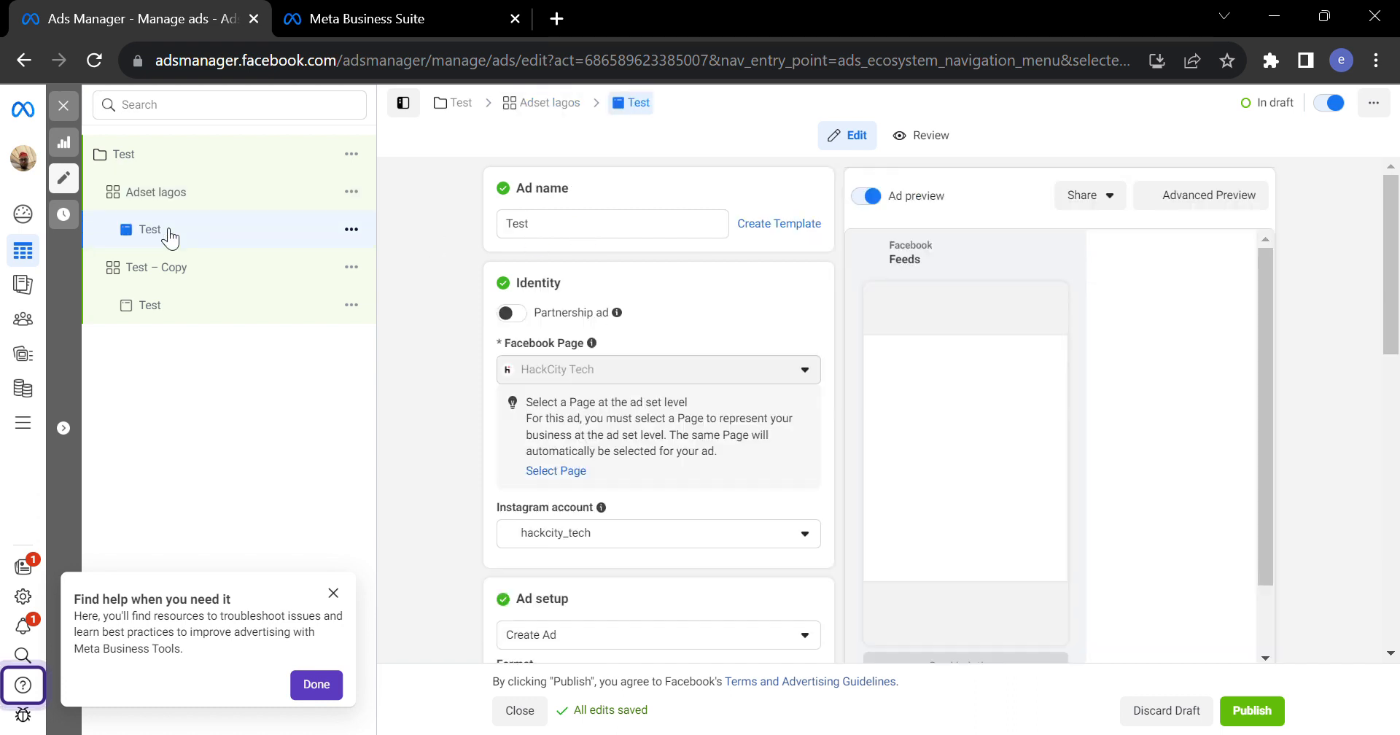
pyautogui.click(548, 230)
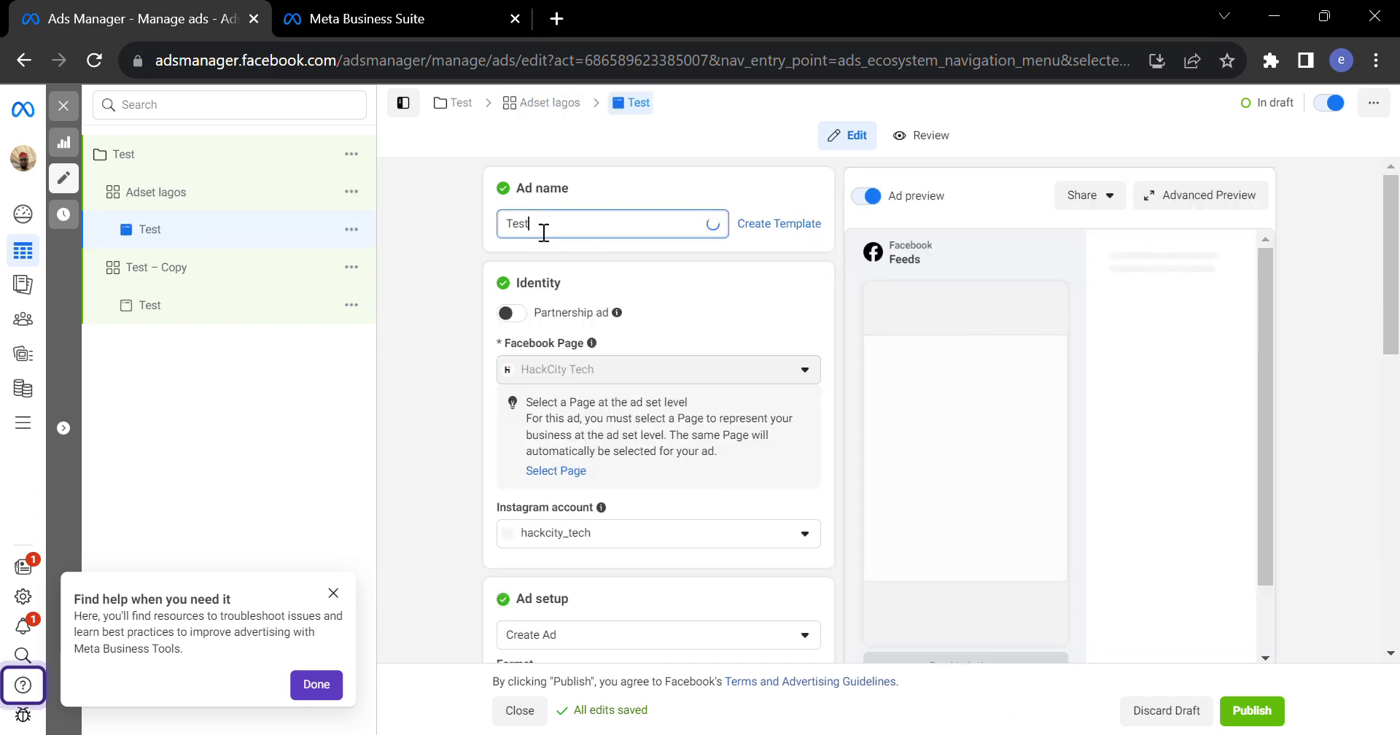
pyautogui.moveTo(544, 231); pyautogui.dragTo(500, 233)
pyautogui.write('Ad lagos')
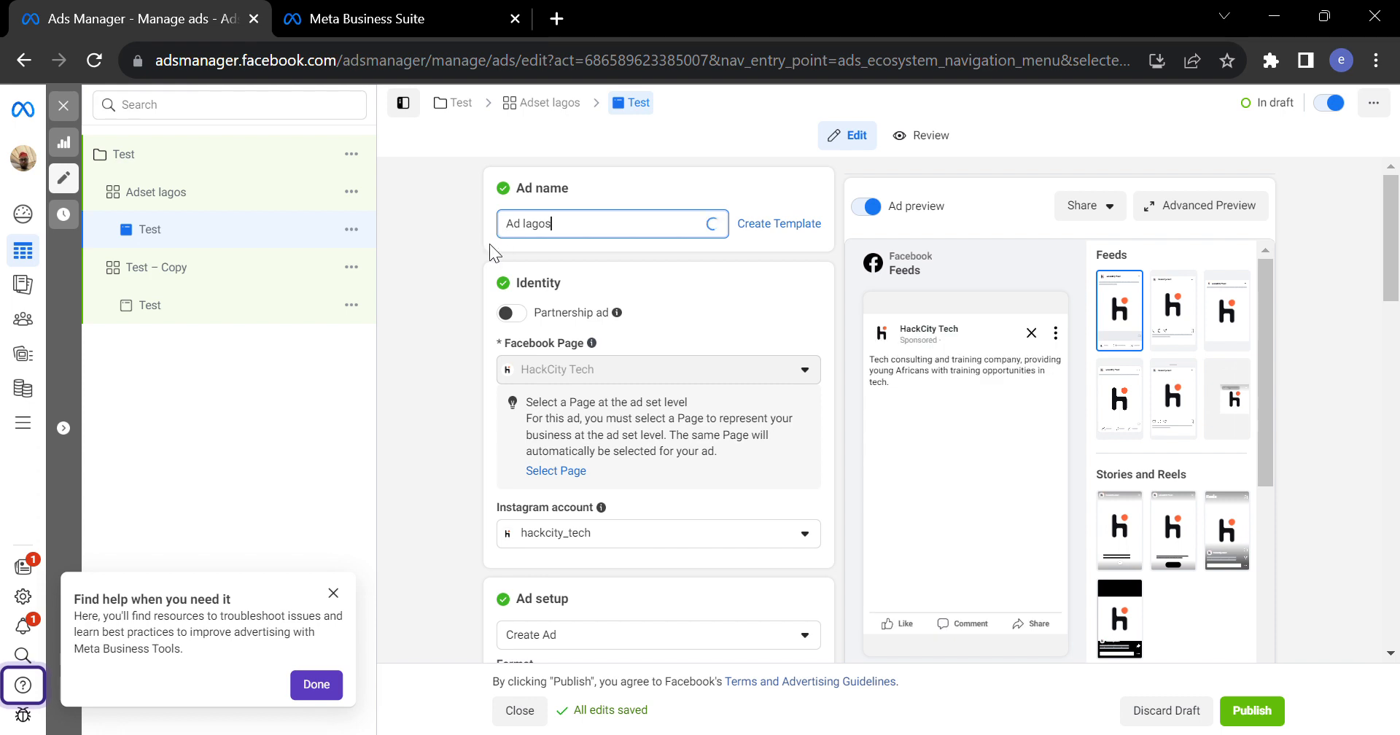
pyautogui.click(464, 279)
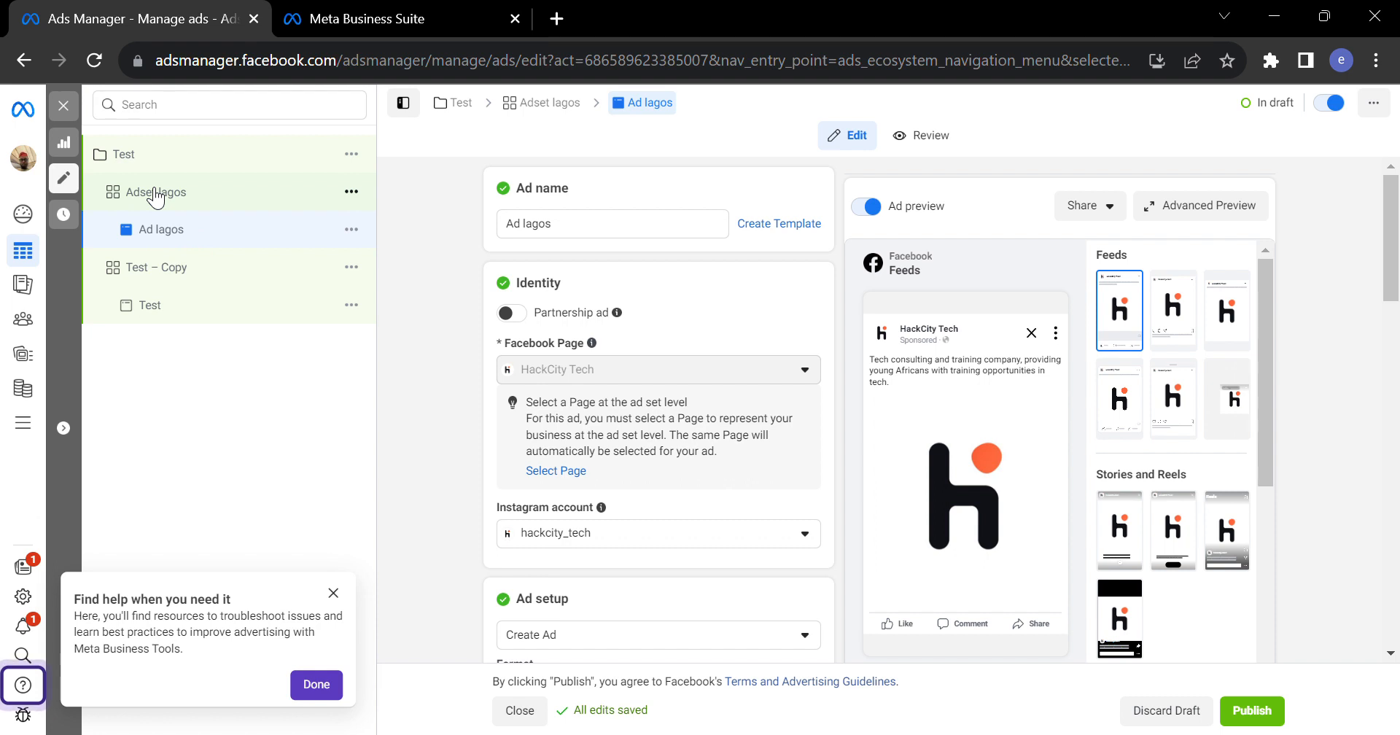
# Rename the duplicated ad set "Test – Copy" as "Ad set Instagram".
pyautogui.click(151, 275)
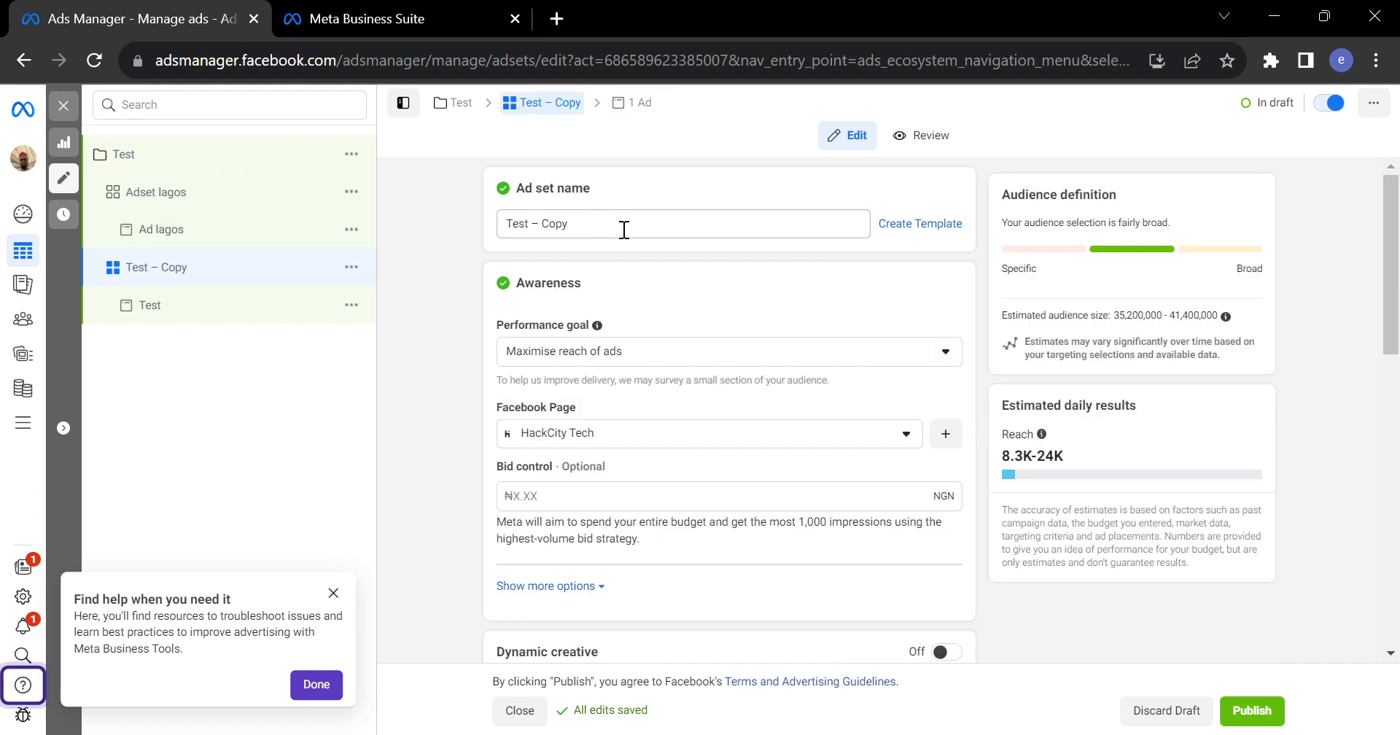
pyautogui.hotkey('ctrl', 'a')
pyautogui.write('Ad')
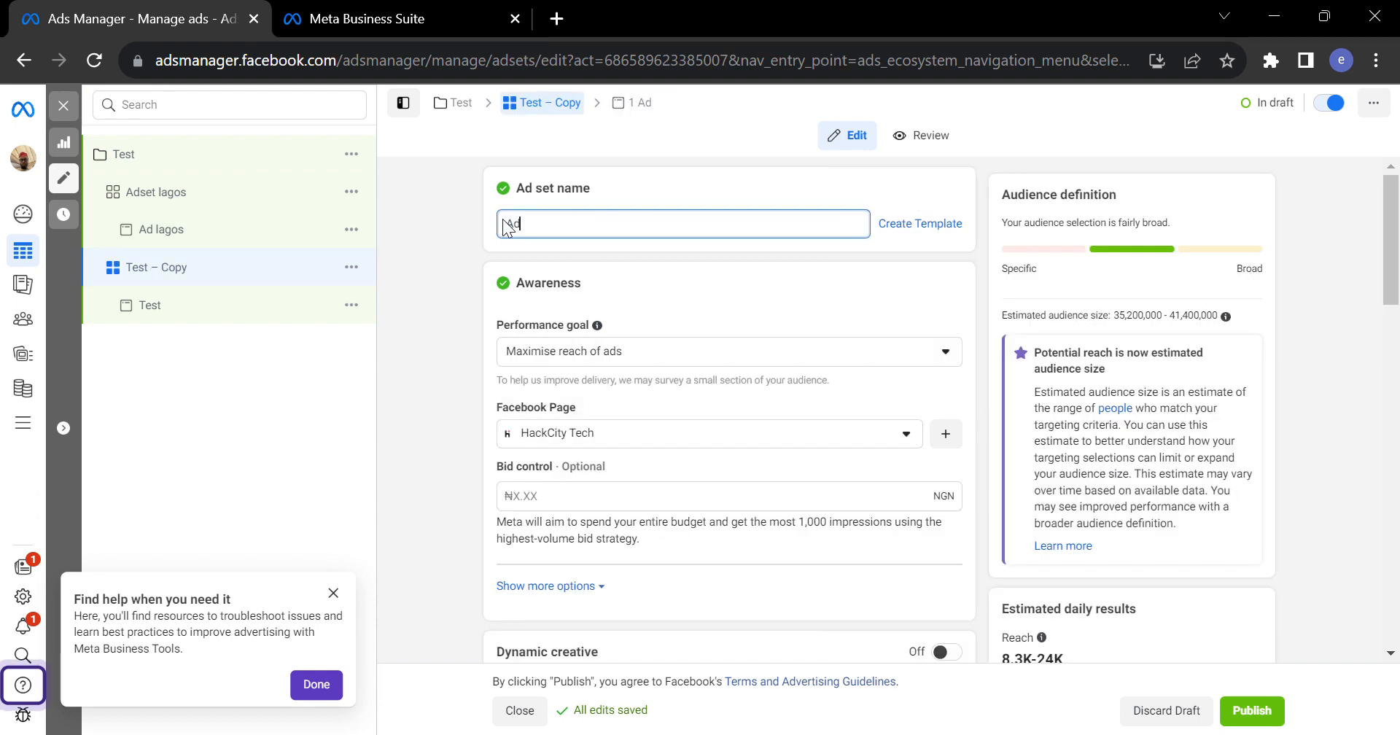
pyautogui.write(' set')
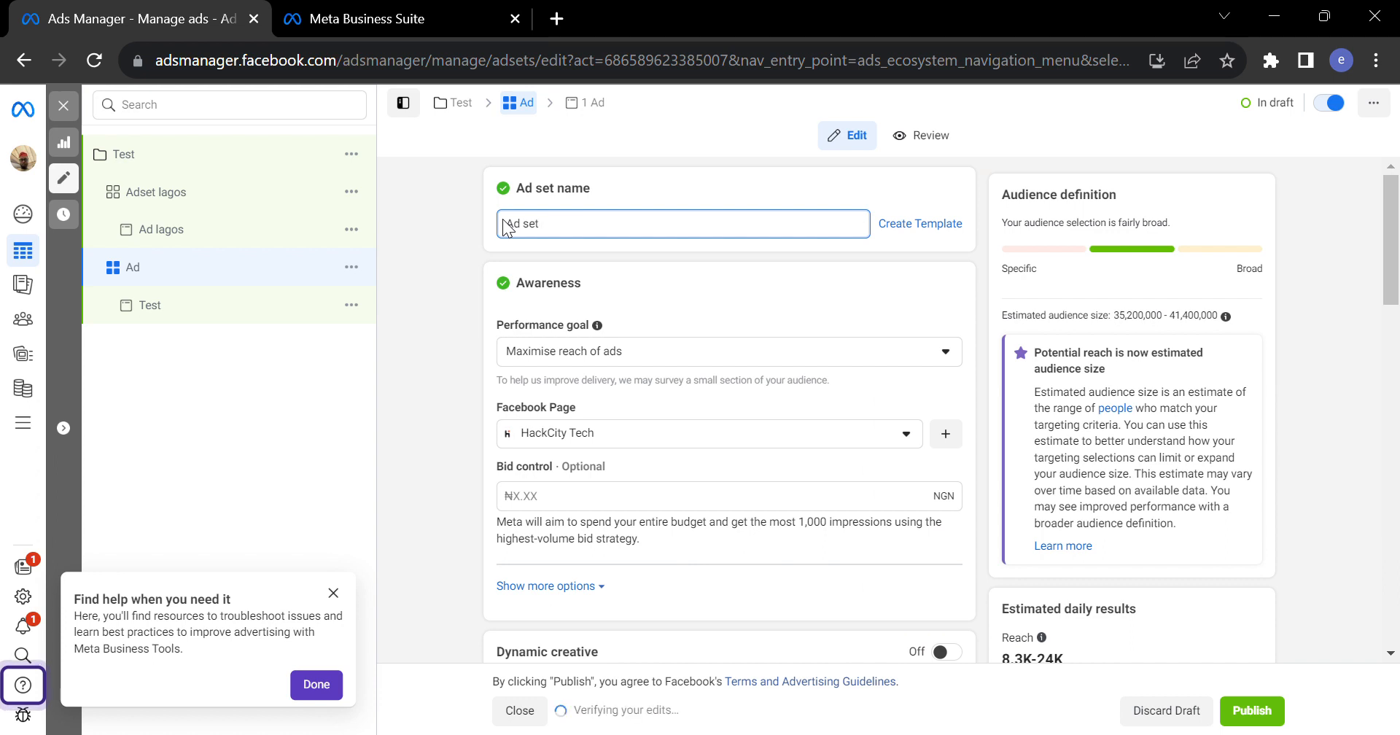
pyautogui.write(' Inst')
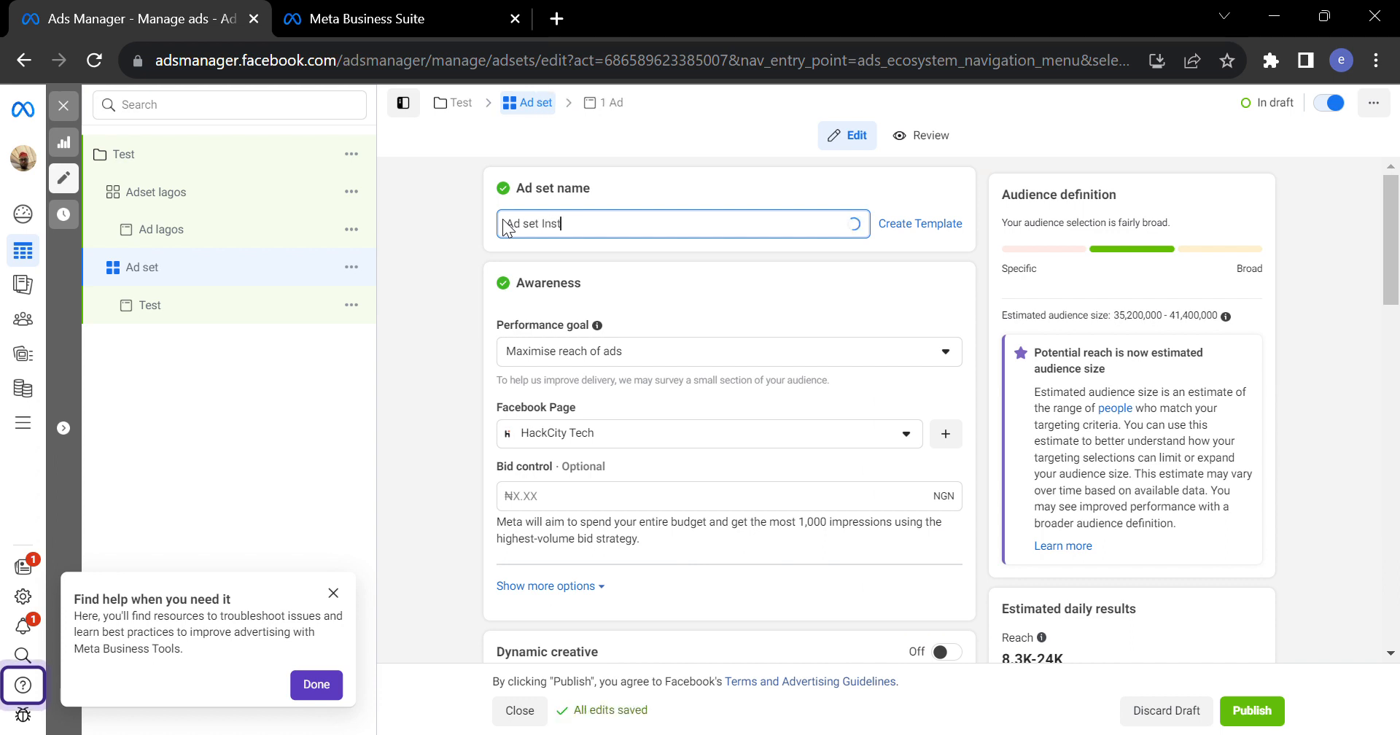
pyautogui.write('agrm')
pyautogui.press('Left')
pyautogui.write('a')
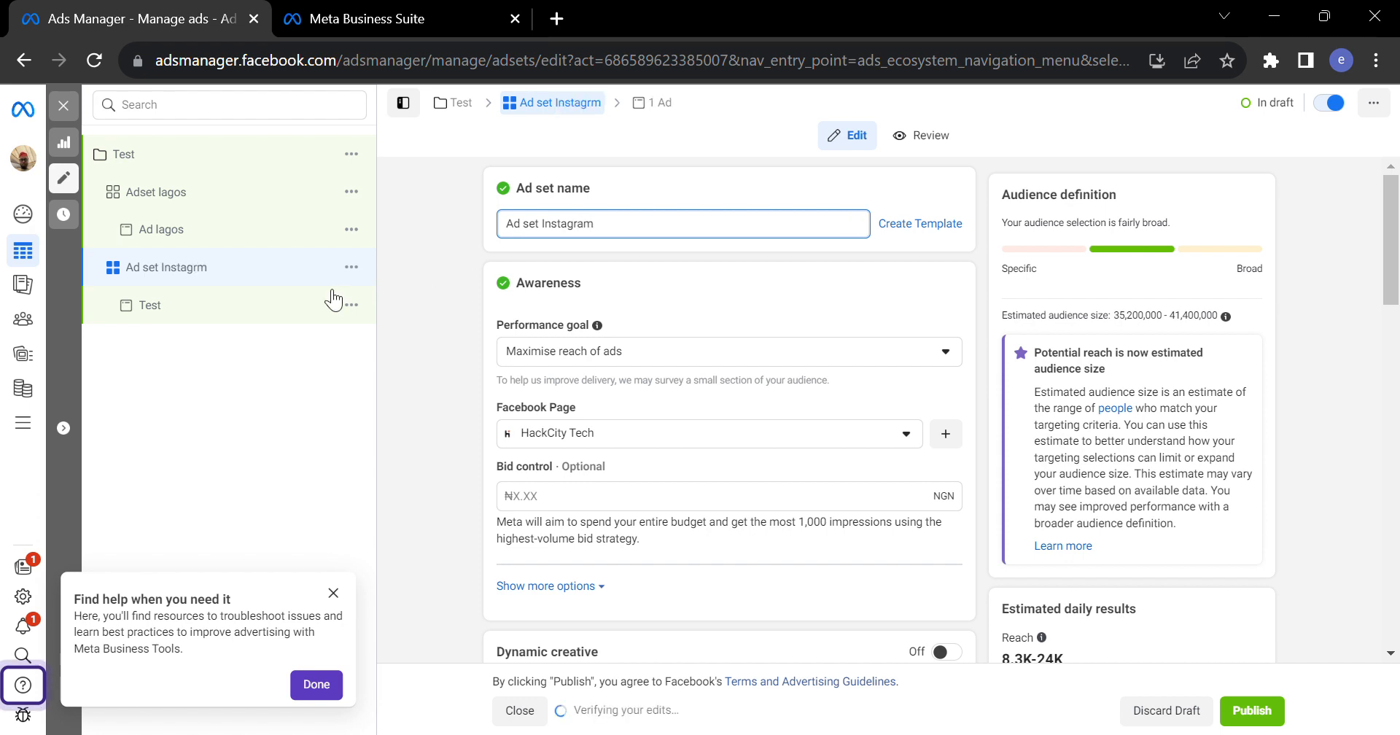
# Rename the "Test" ad inside the "Ad set Instagram" ad set as "Instagram".
pyautogui.click(229, 311)
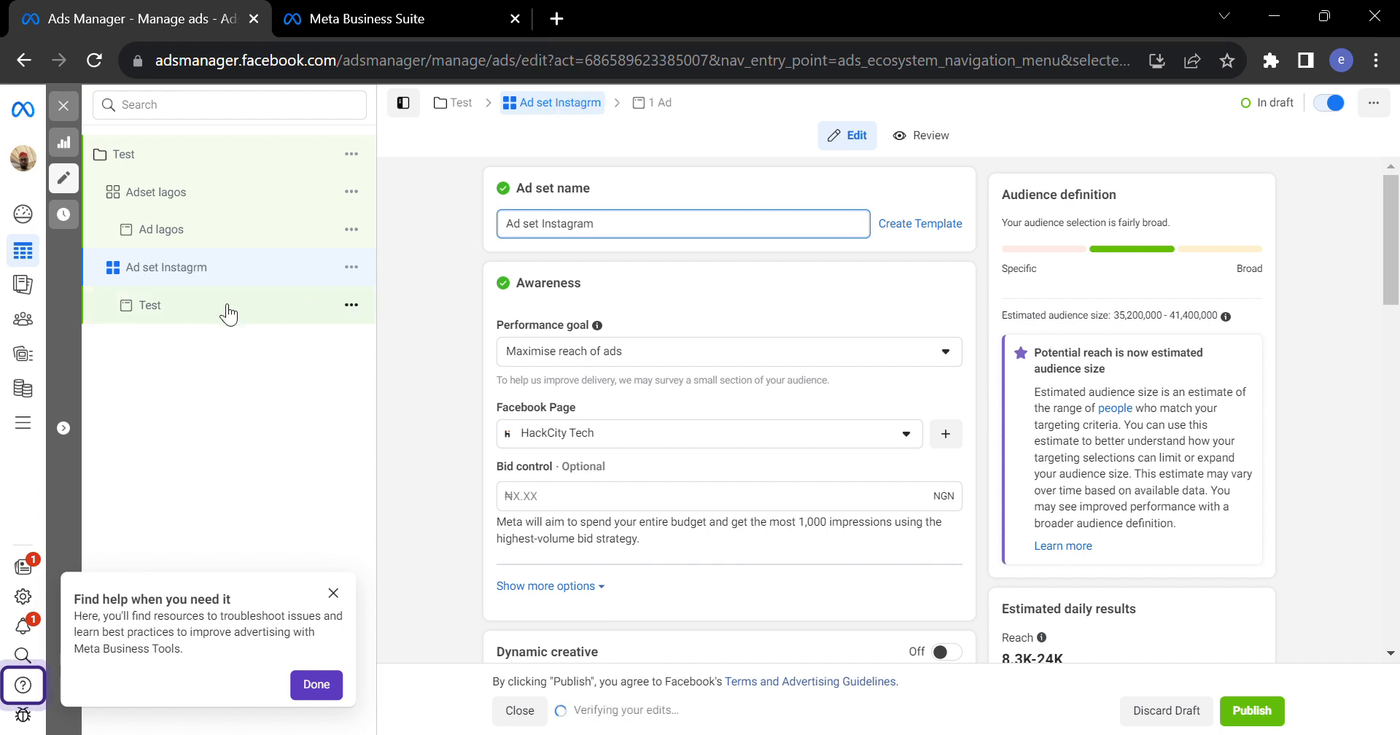
pyautogui.click(576, 235)
pyautogui.press('BackSpace')
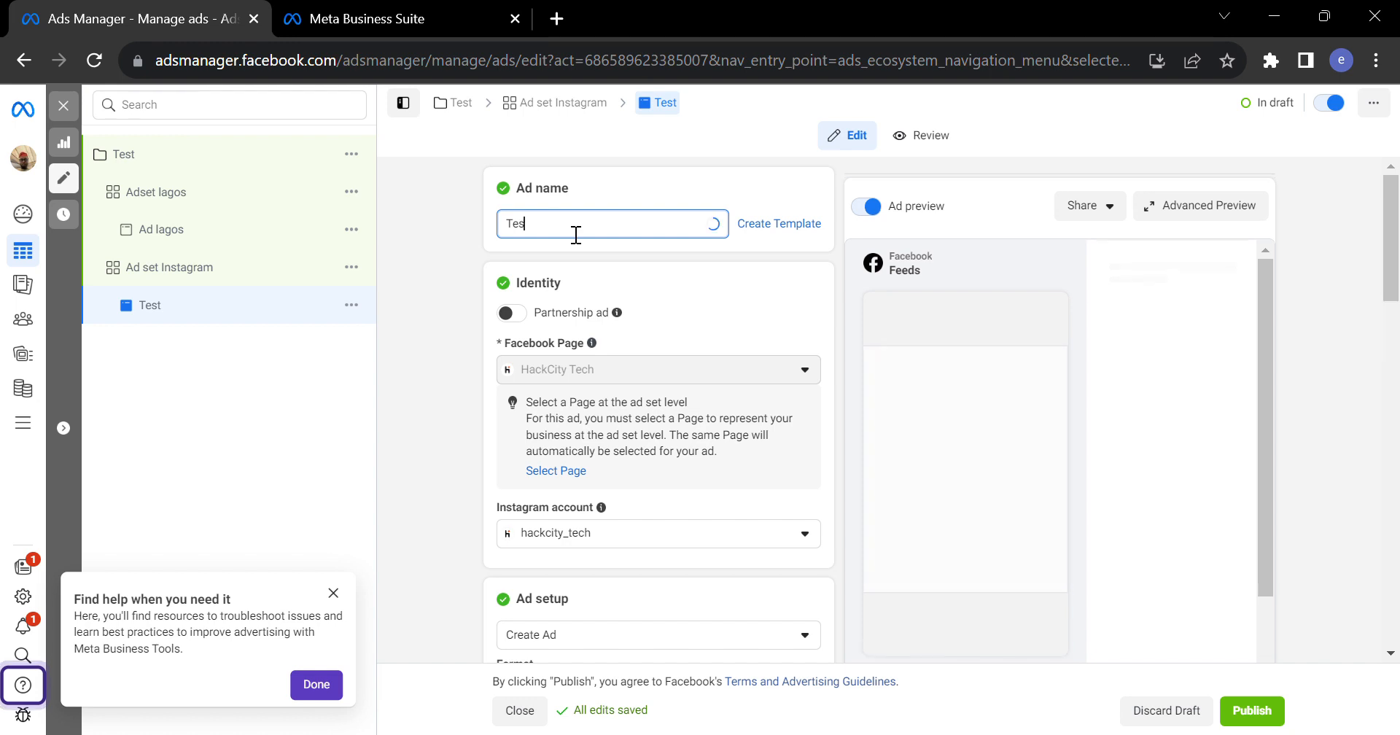
pyautogui.press('BackSpace')
pyautogui.press('BackSpace')
pyautogui.press('BackSpace')
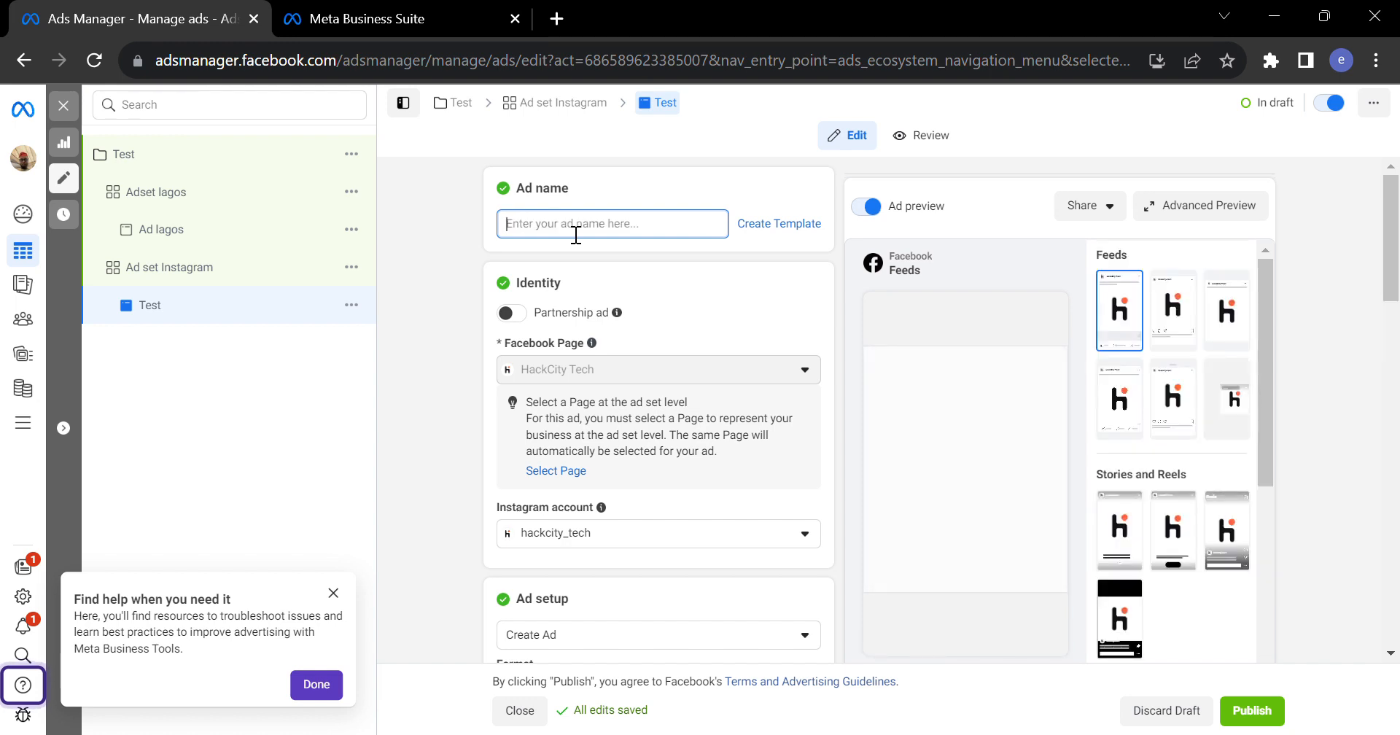
pyautogui.write('Instagram')
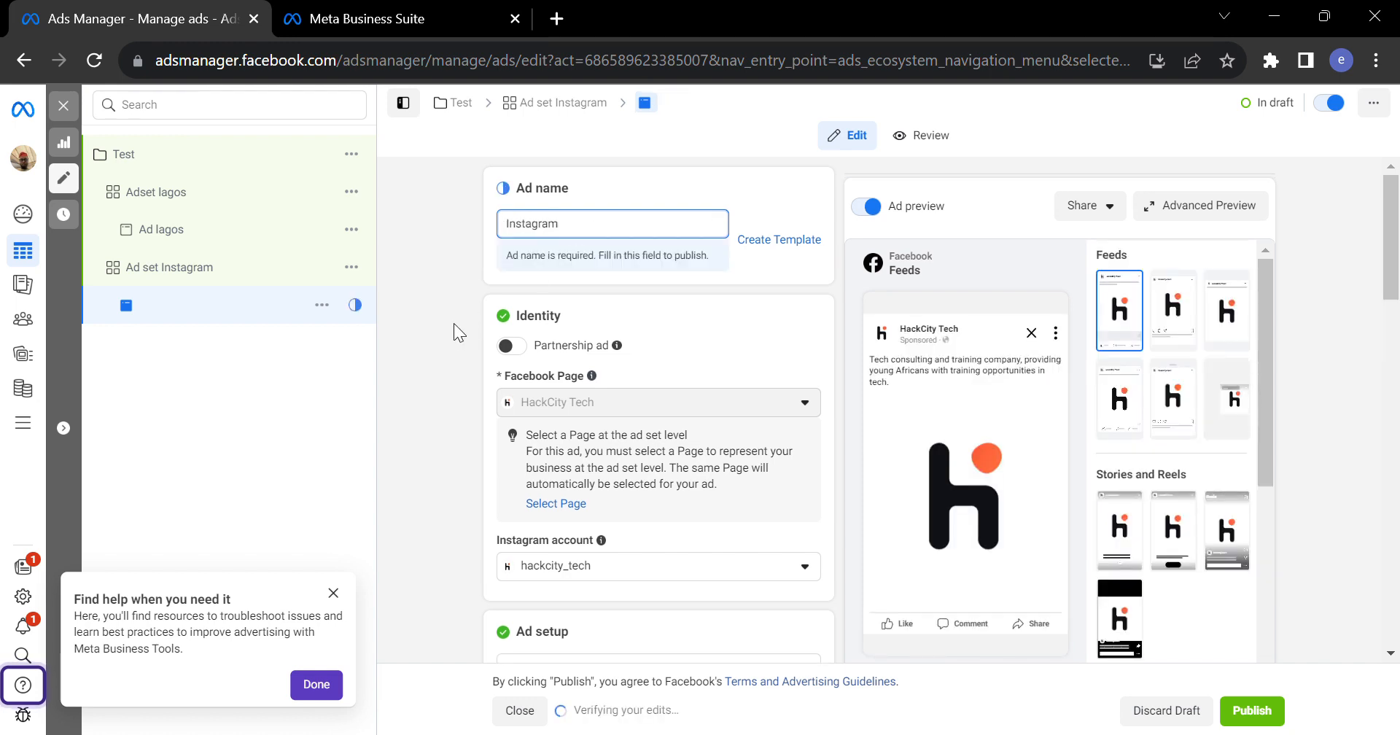
# Set the performance goal of the "Adset lagos" ad set to "Maximise ad recall lift".
pyautogui.click(188, 203)
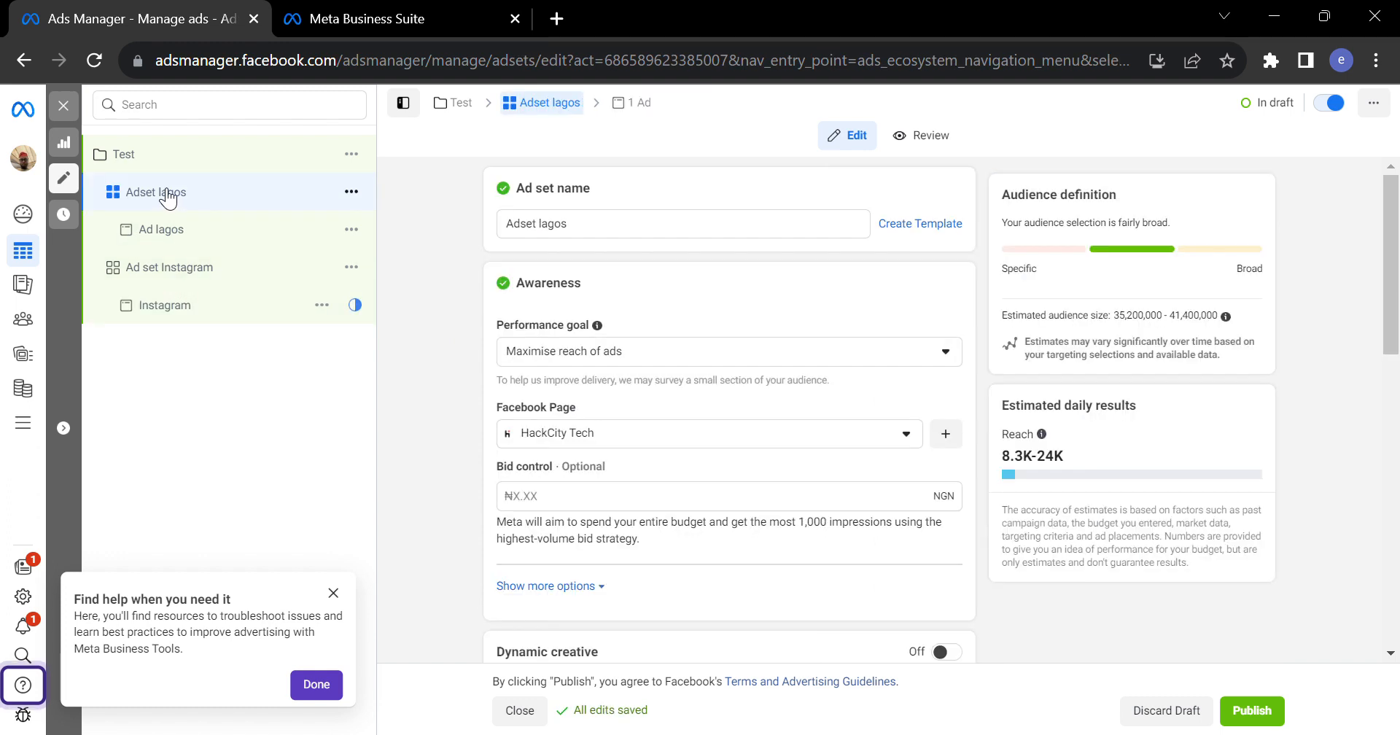
pyautogui.scroll(-2, 1346, 216)
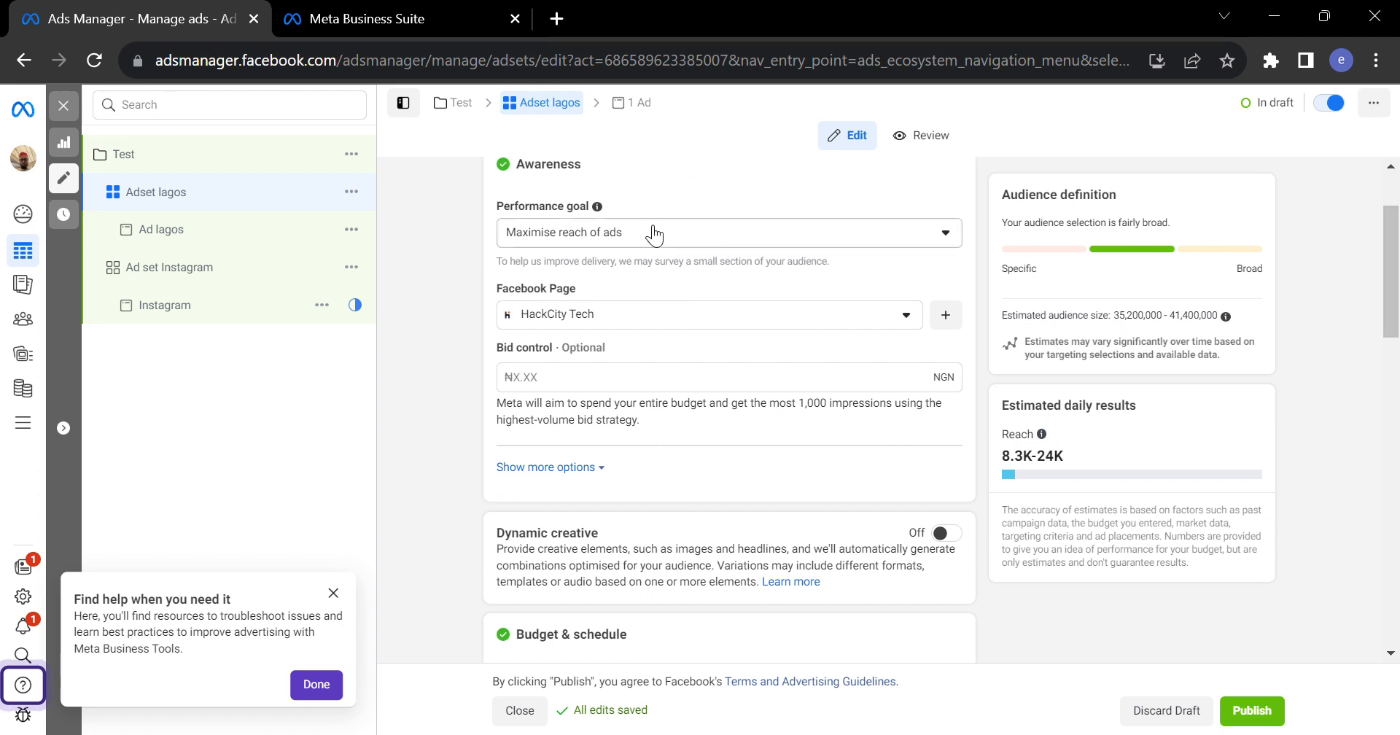
pyautogui.click(694, 238)
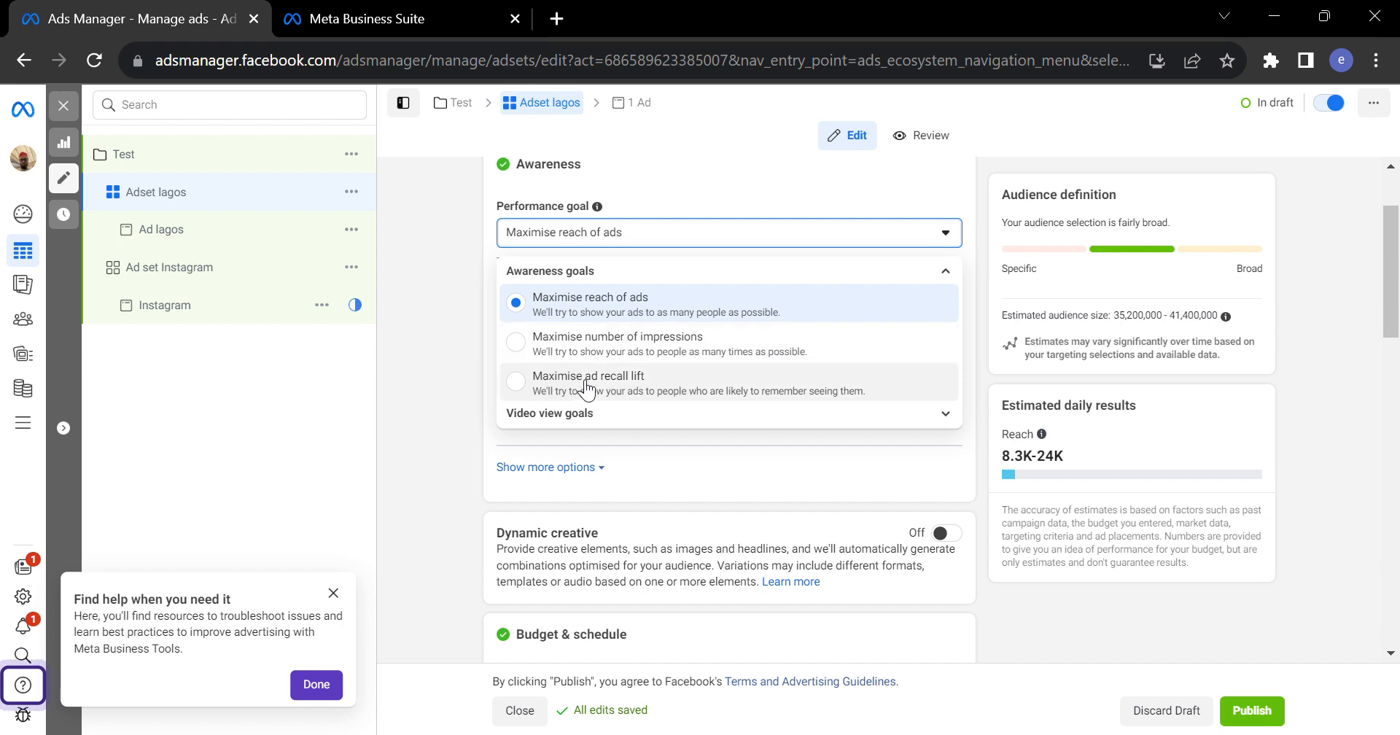
pyautogui.click(684, 393)
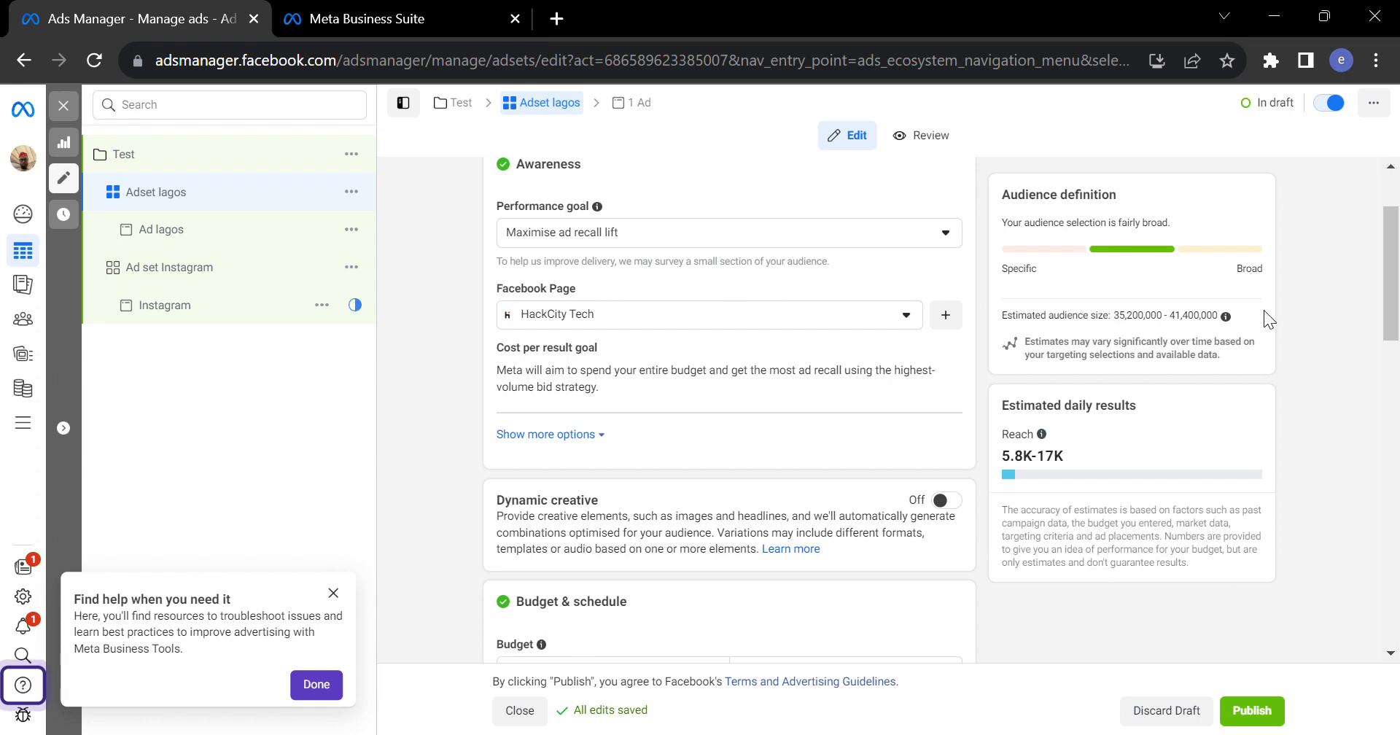
# Check which Facebook Pages are available for the "Adset lagos" ad set, keeping the current selection.
pyautogui.click(920, 324)
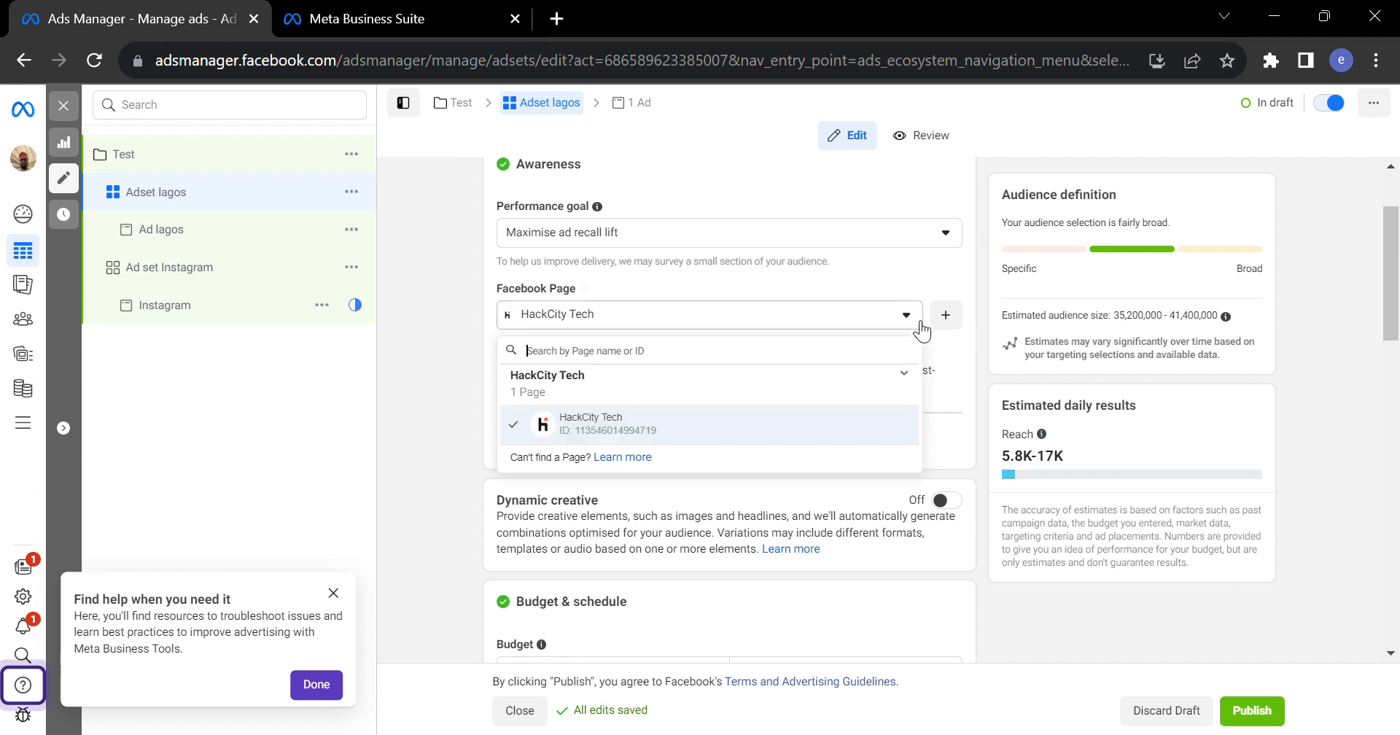
pyautogui.click(477, 335)
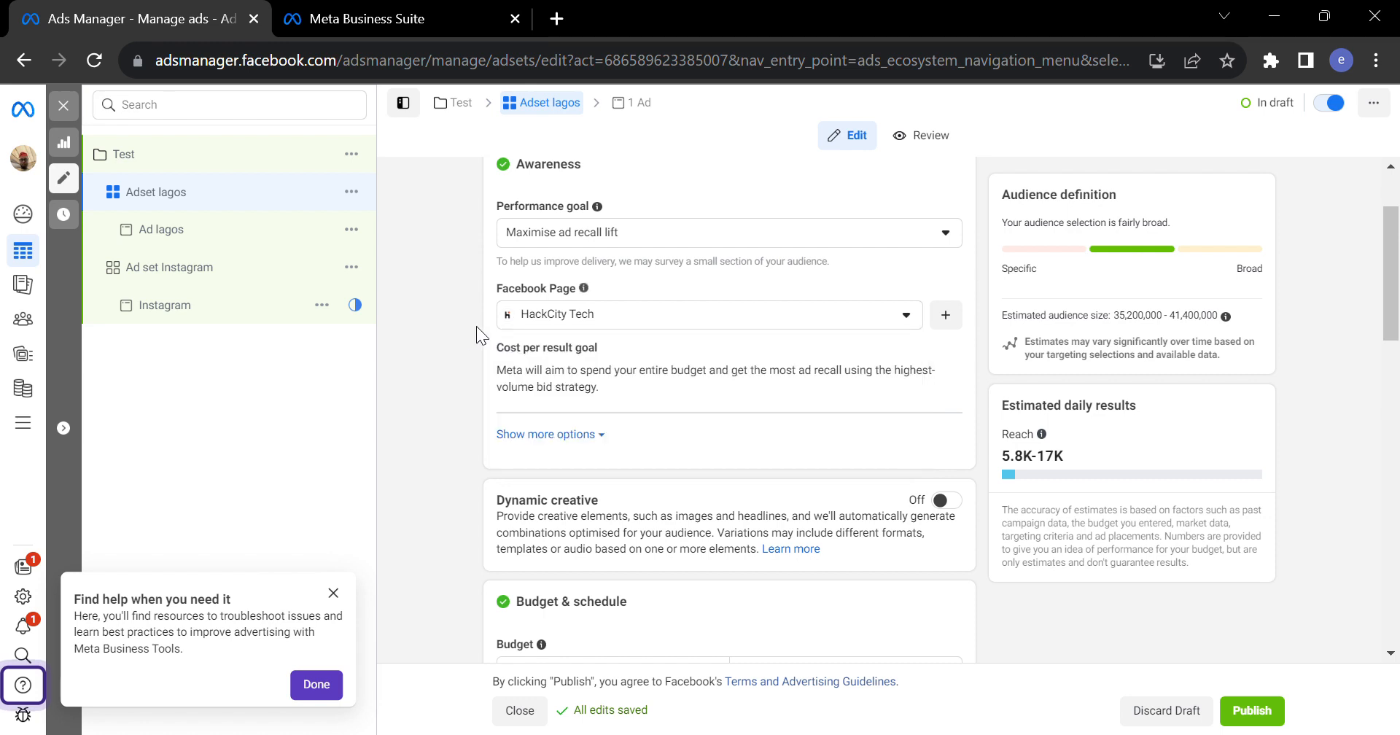
pyautogui.click(912, 337)
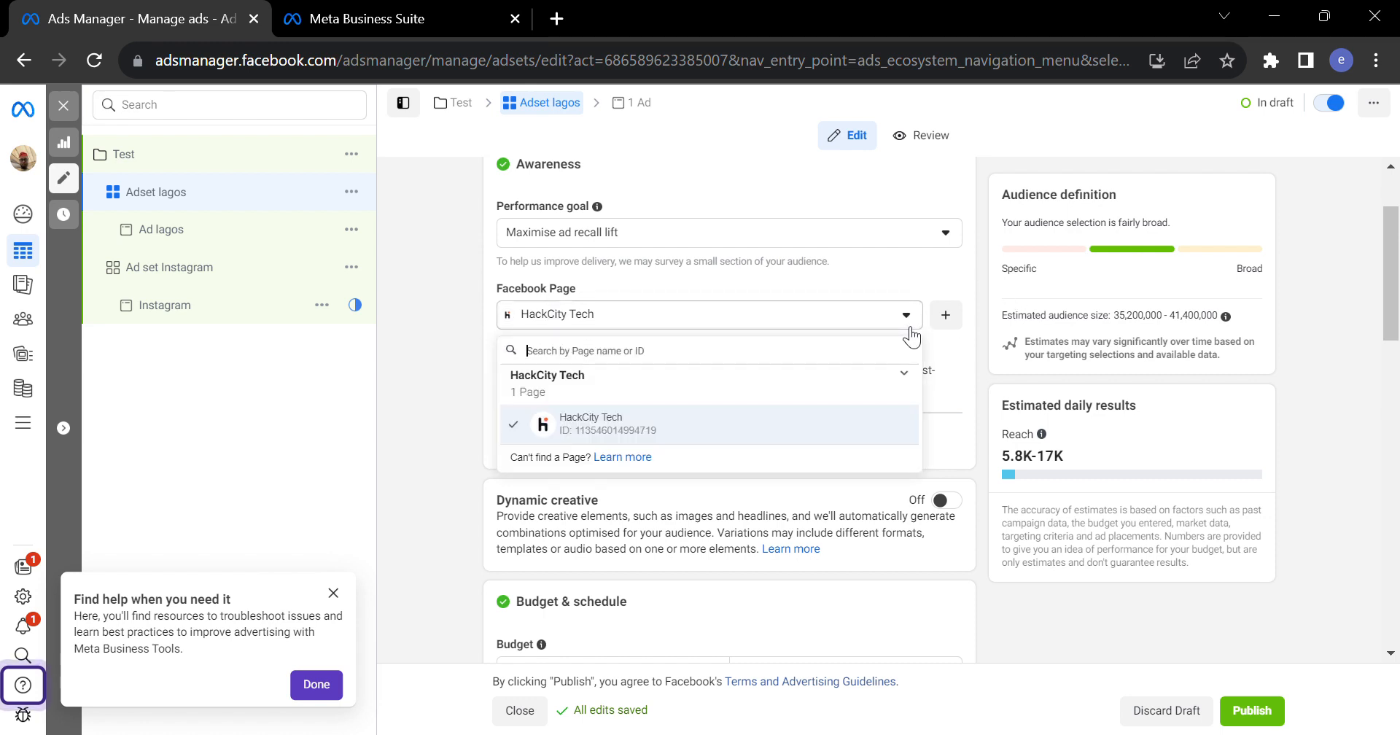
pyautogui.click(417, 366)
# Switch the "Adset lagos" ad set's budget type from daily to "Lifetime budget".
pyautogui.moveTo(1388, 271); pyautogui.dragTo(1385, 332)
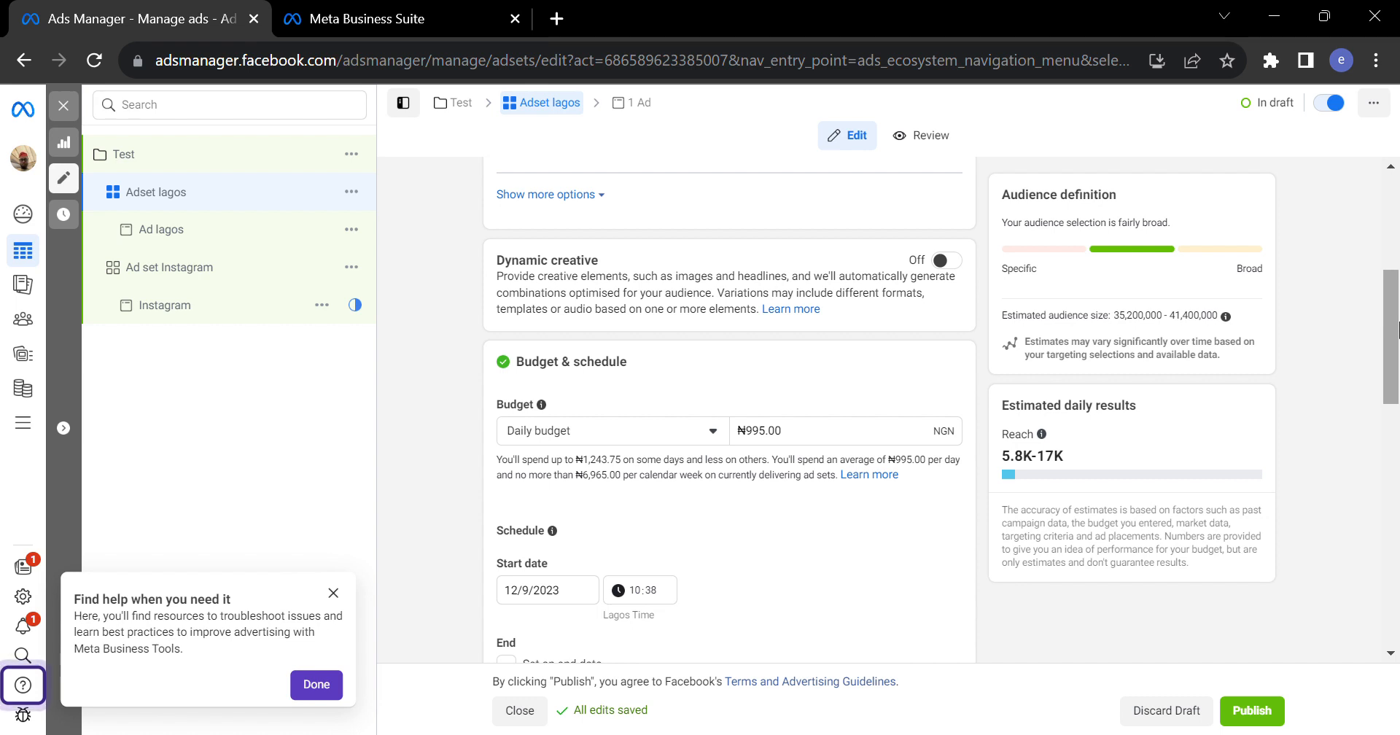
pyautogui.moveTo(1398, 328); pyautogui.dragTo(1398, 339)
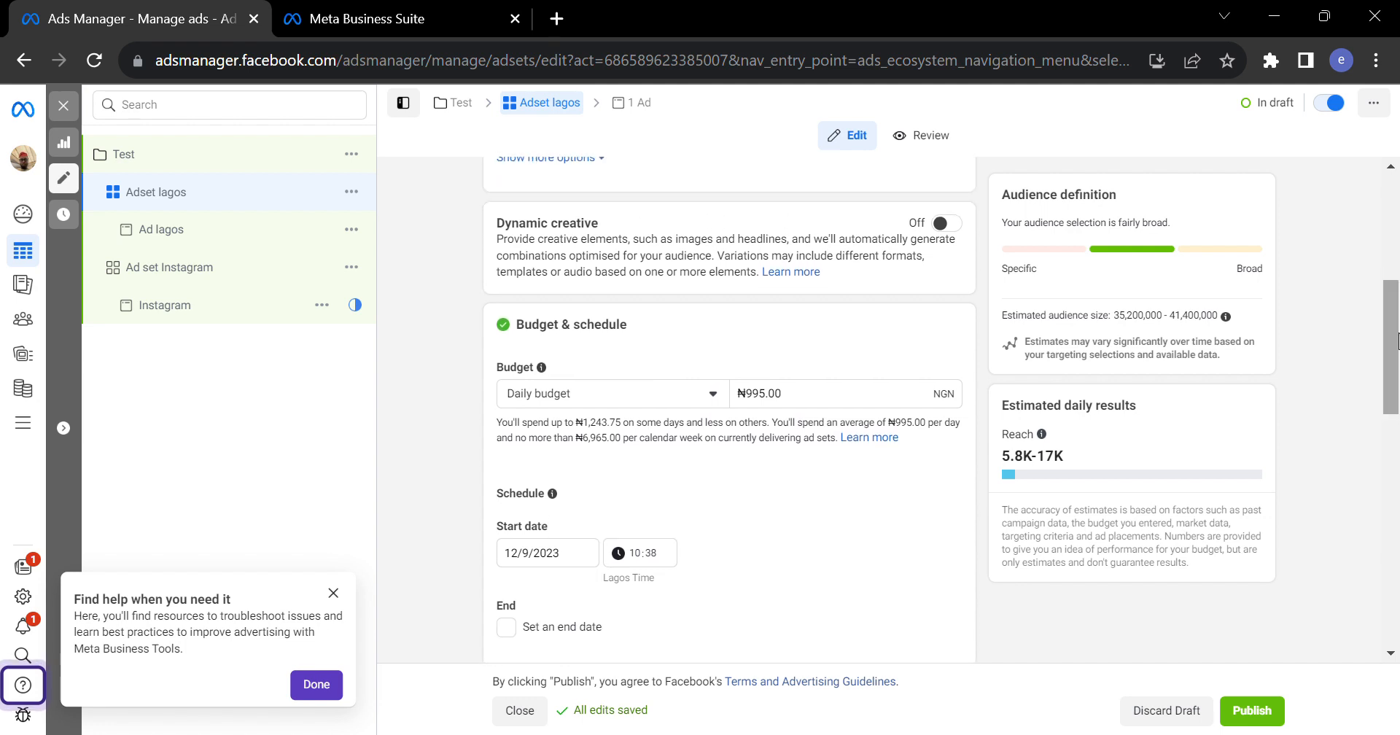
pyautogui.moveTo(1398, 339); pyautogui.dragTo(1398, 379)
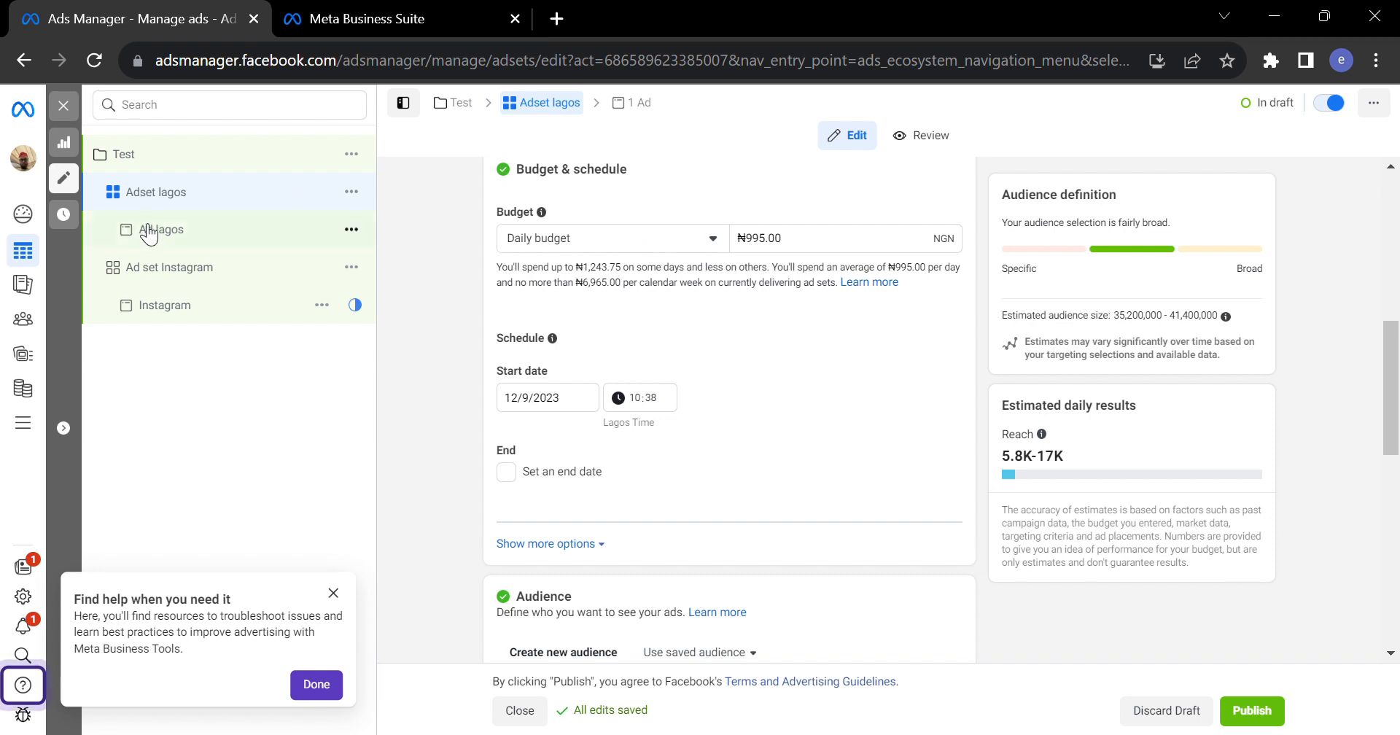
pyautogui.click(624, 233)
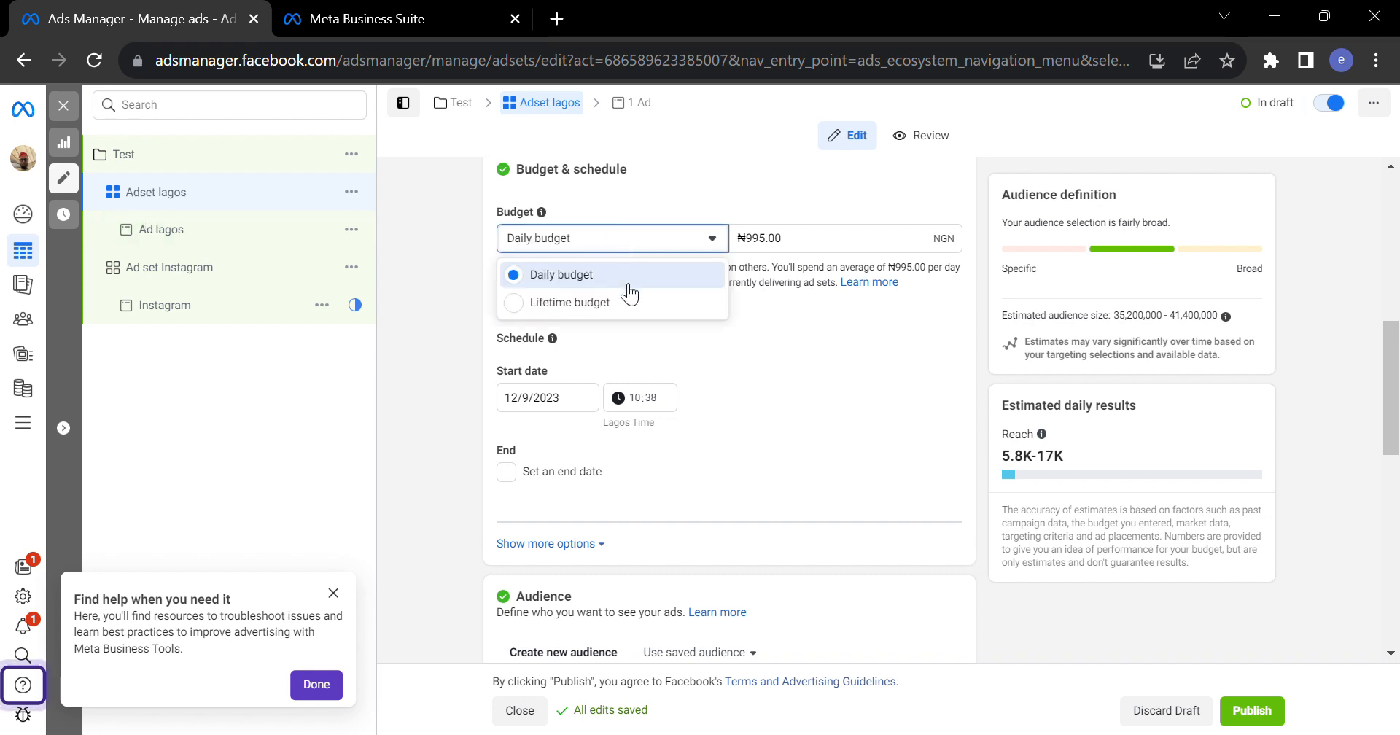
pyautogui.click(829, 341)
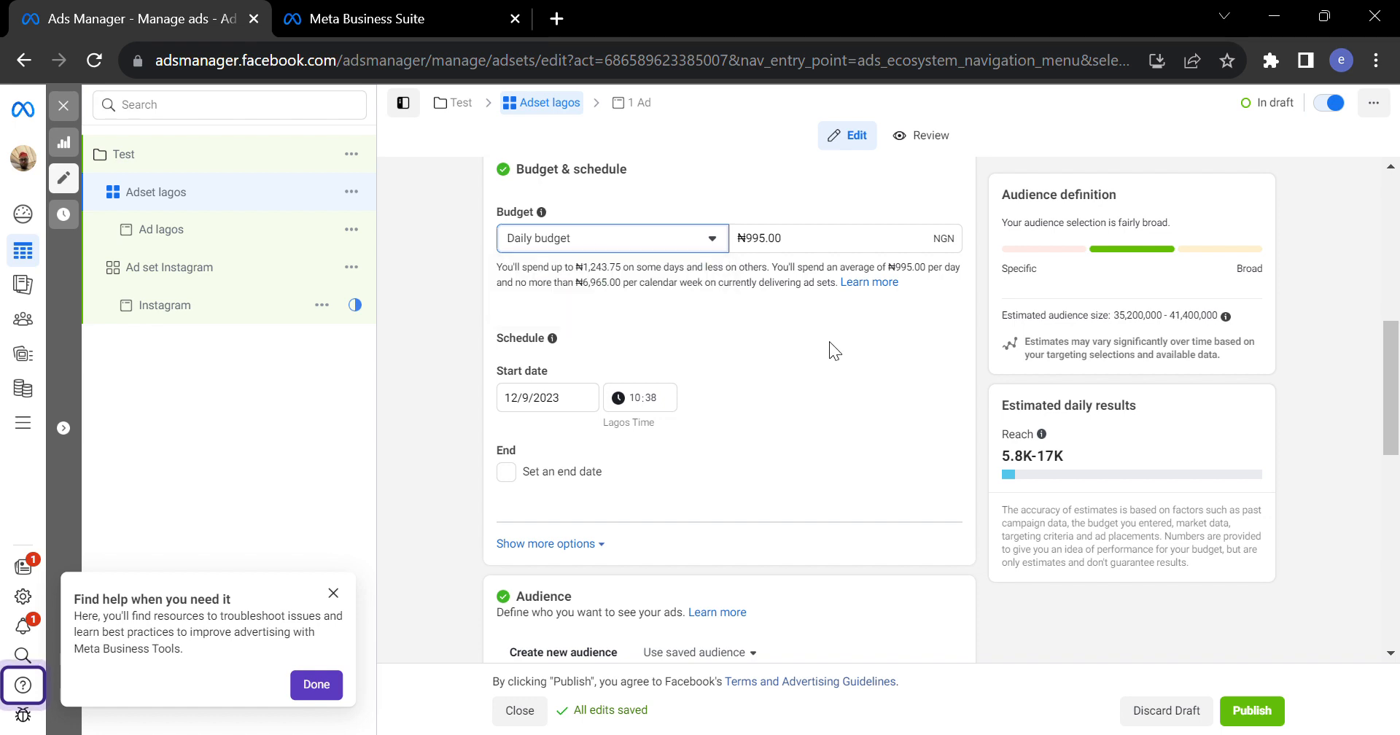
pyautogui.click(697, 242)
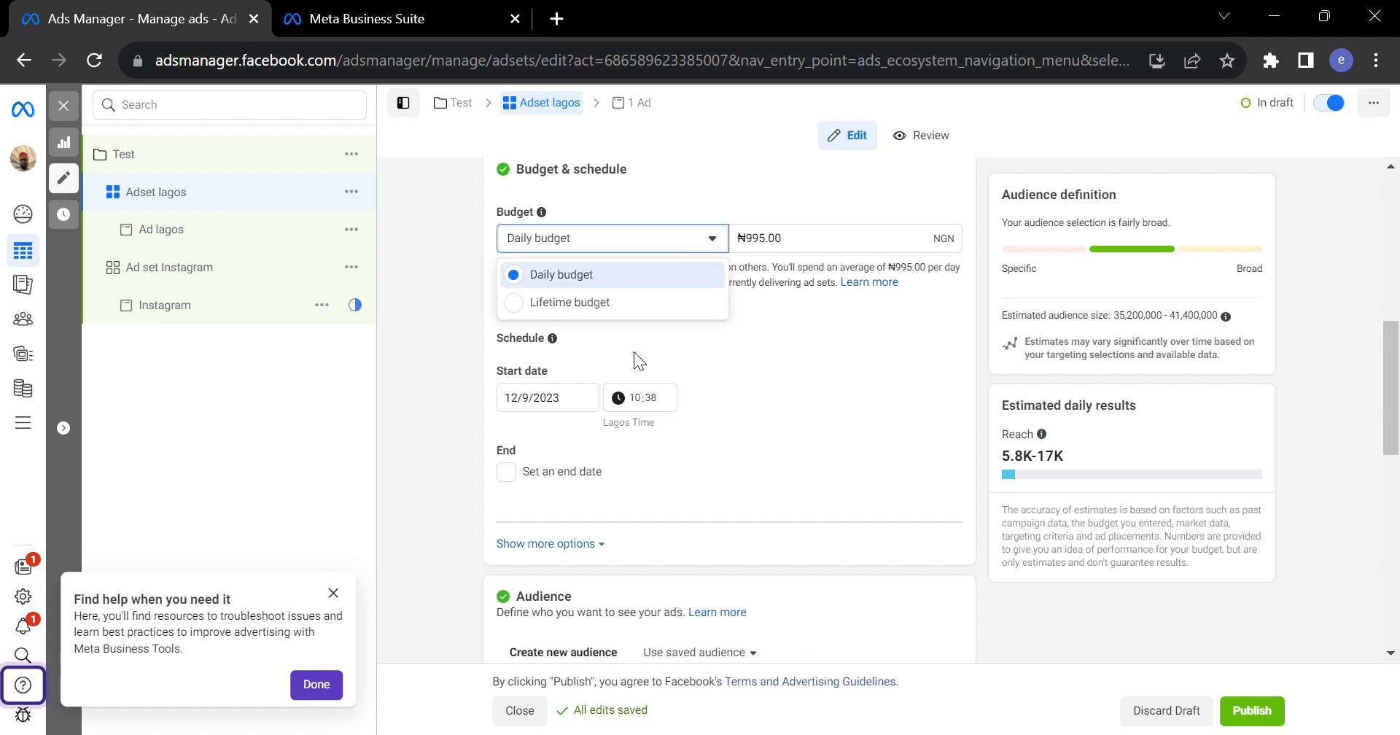
pyautogui.click(635, 293)
pyautogui.click(596, 238)
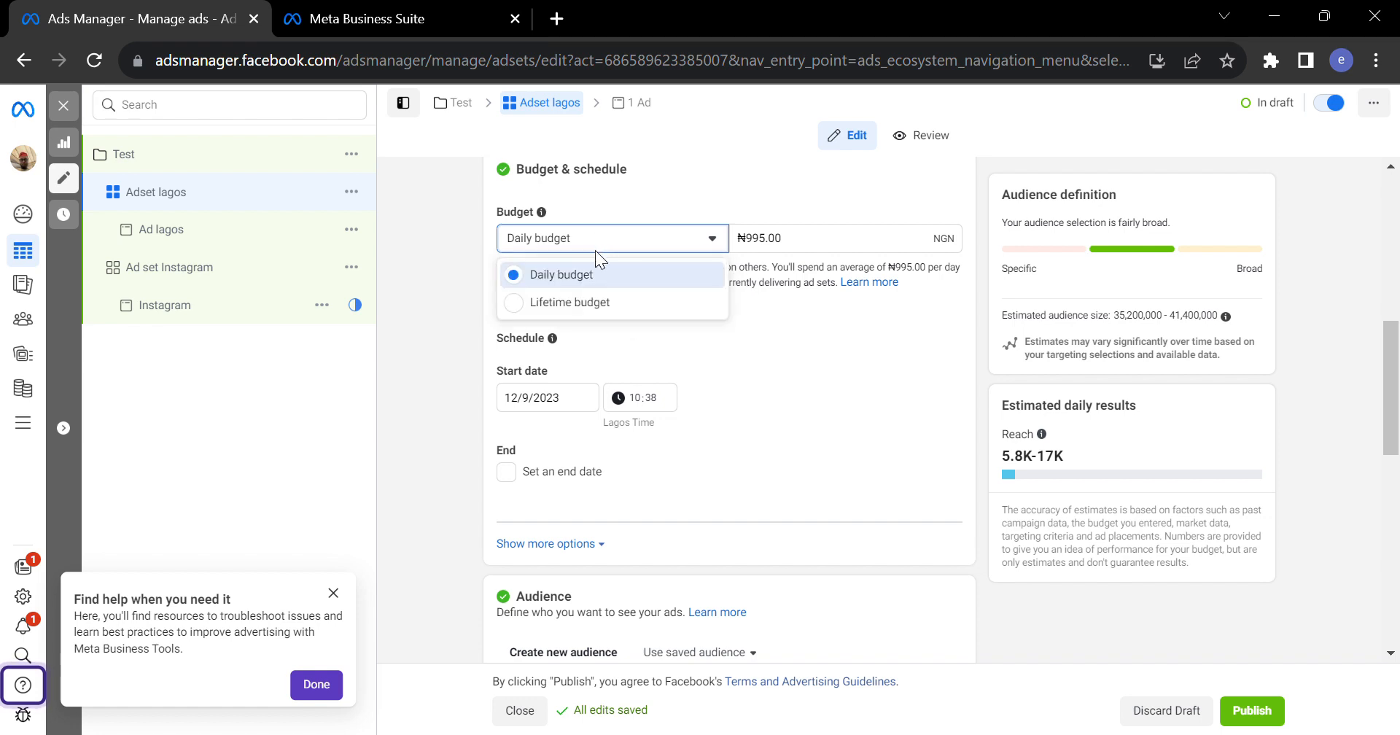
pyautogui.click(596, 302)
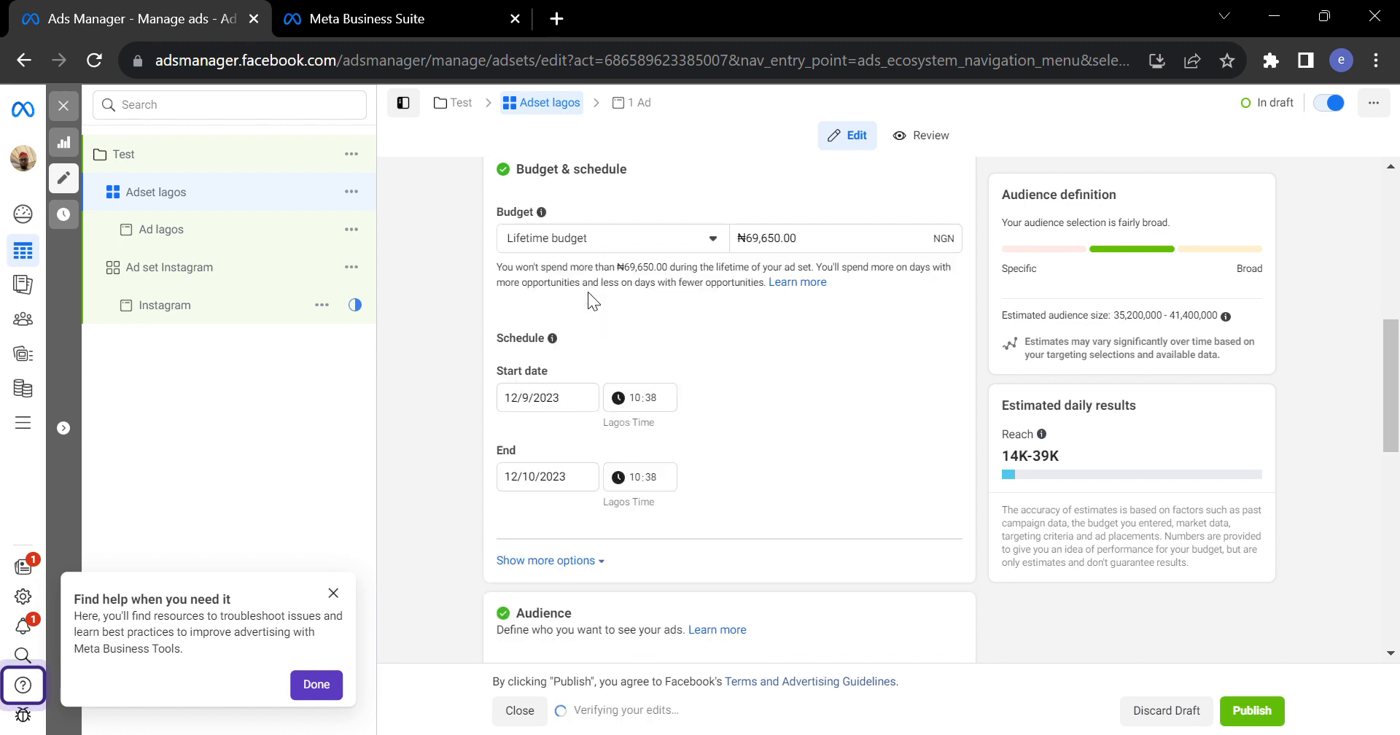
# Set the lifetime budget of the "Adset lagos" ad set to ₦6,000.
pyautogui.moveTo(843, 246); pyautogui.dragTo(754, 256)
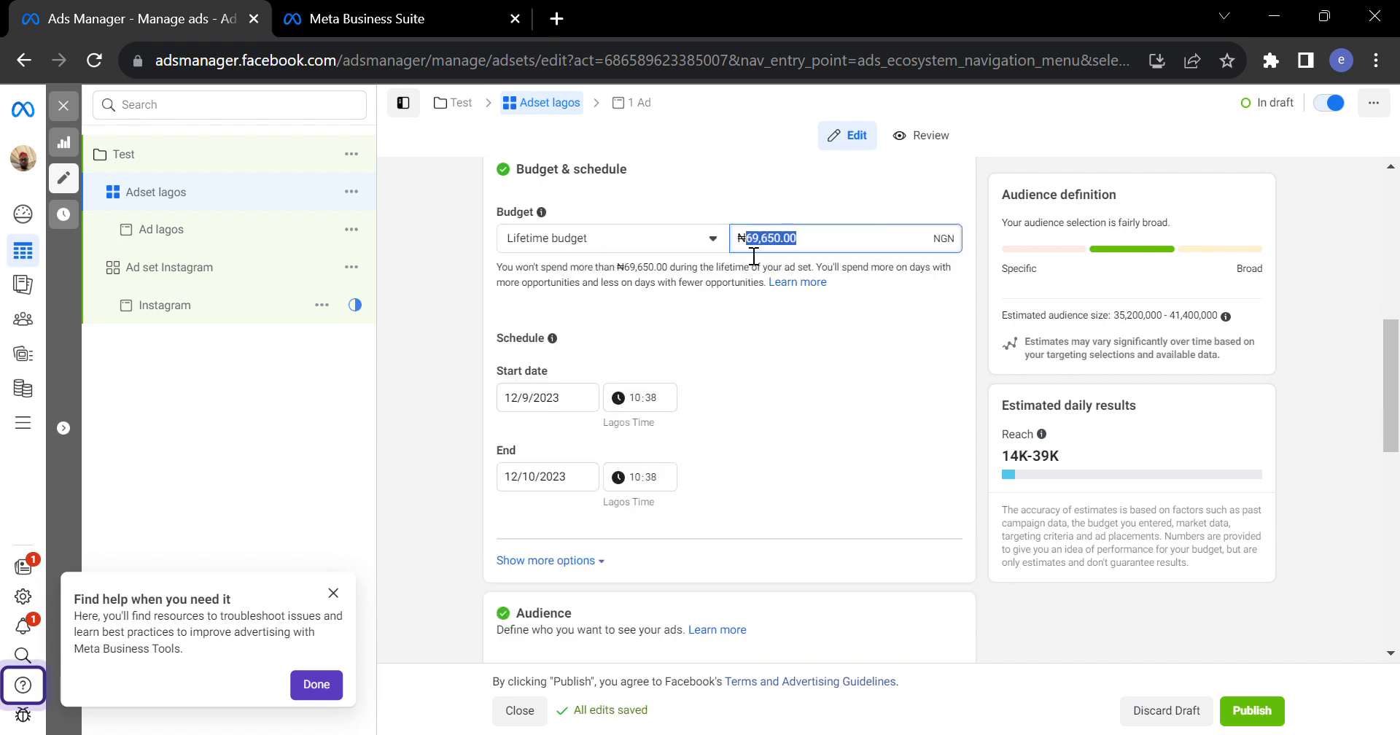
pyautogui.write('2')
pyautogui.press('BackSpace')
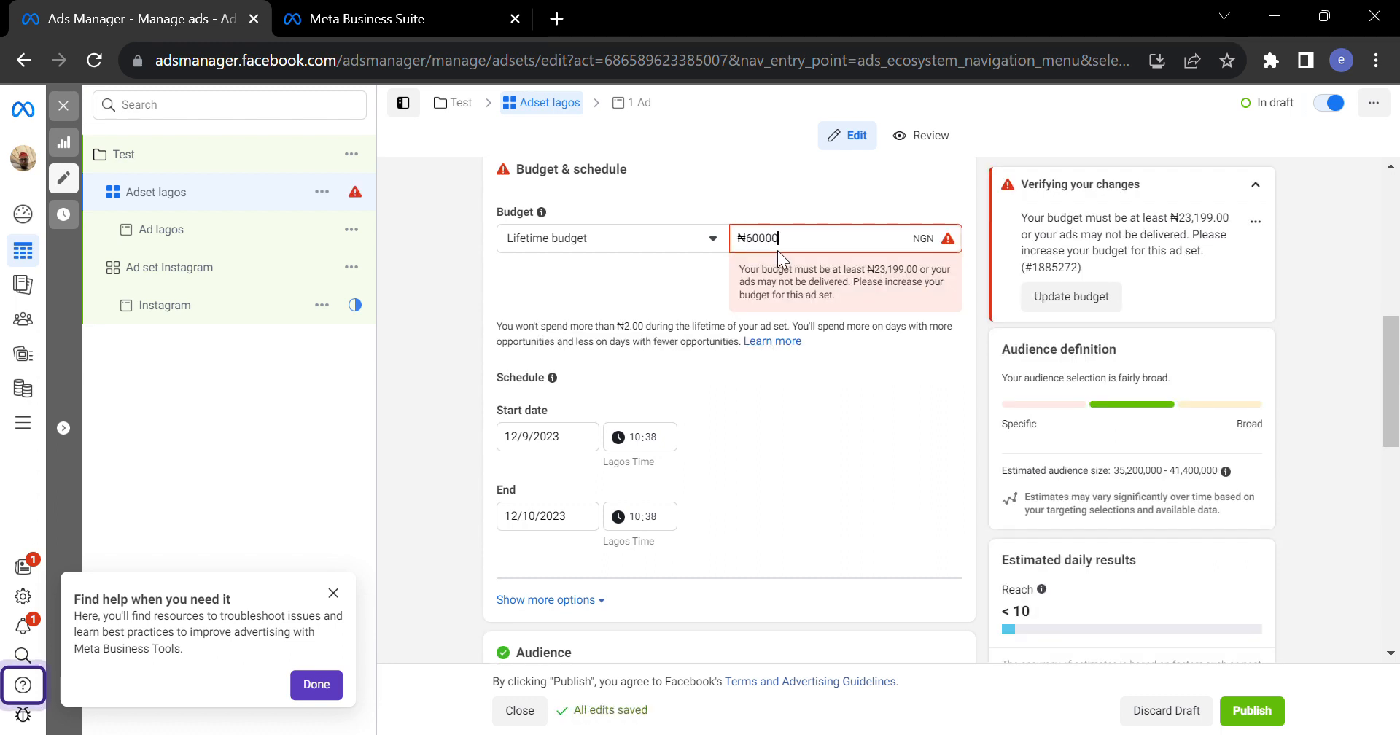
pyautogui.write('60000')
pyautogui.press('BackSpace')
pyautogui.click(395, 334)
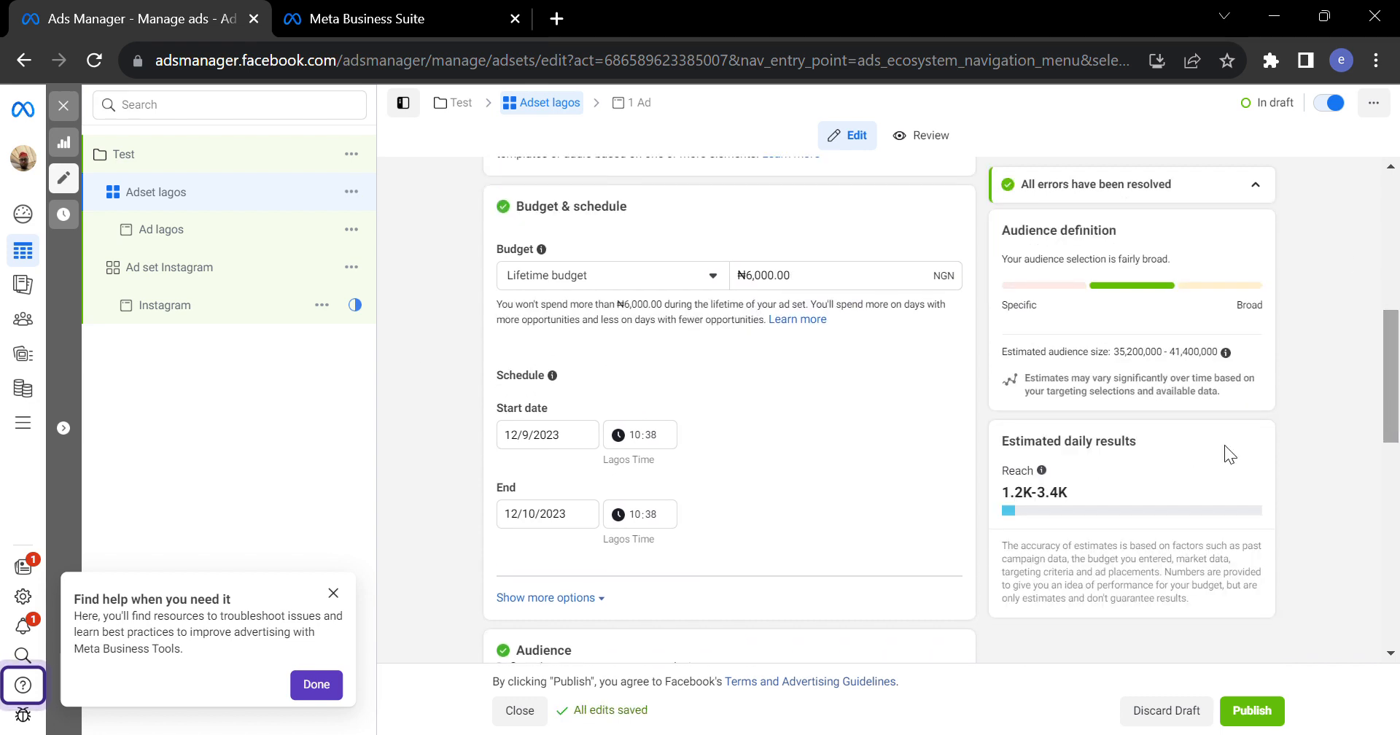
# Set the end date of the "Adset lagos" schedule to 17/10/2023.
pyautogui.click(537, 526)
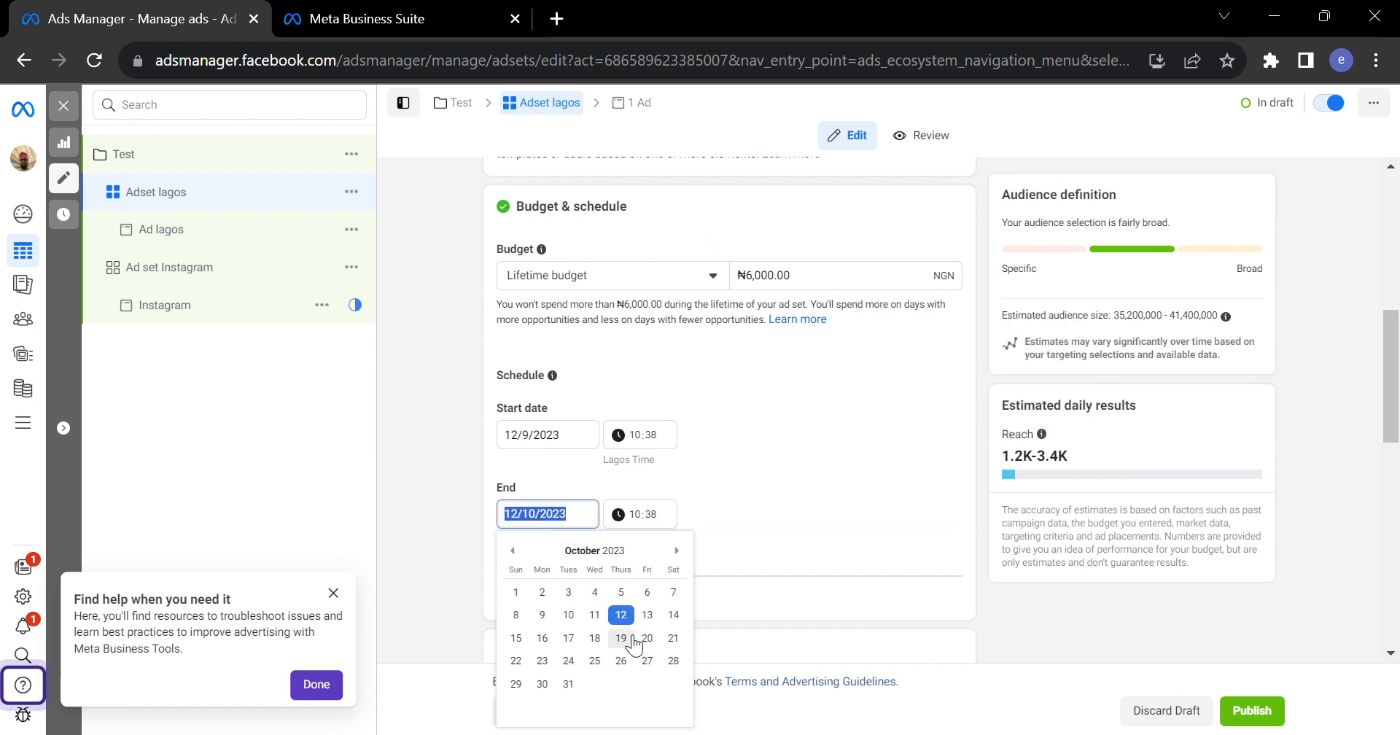
pyautogui.click(568, 638)
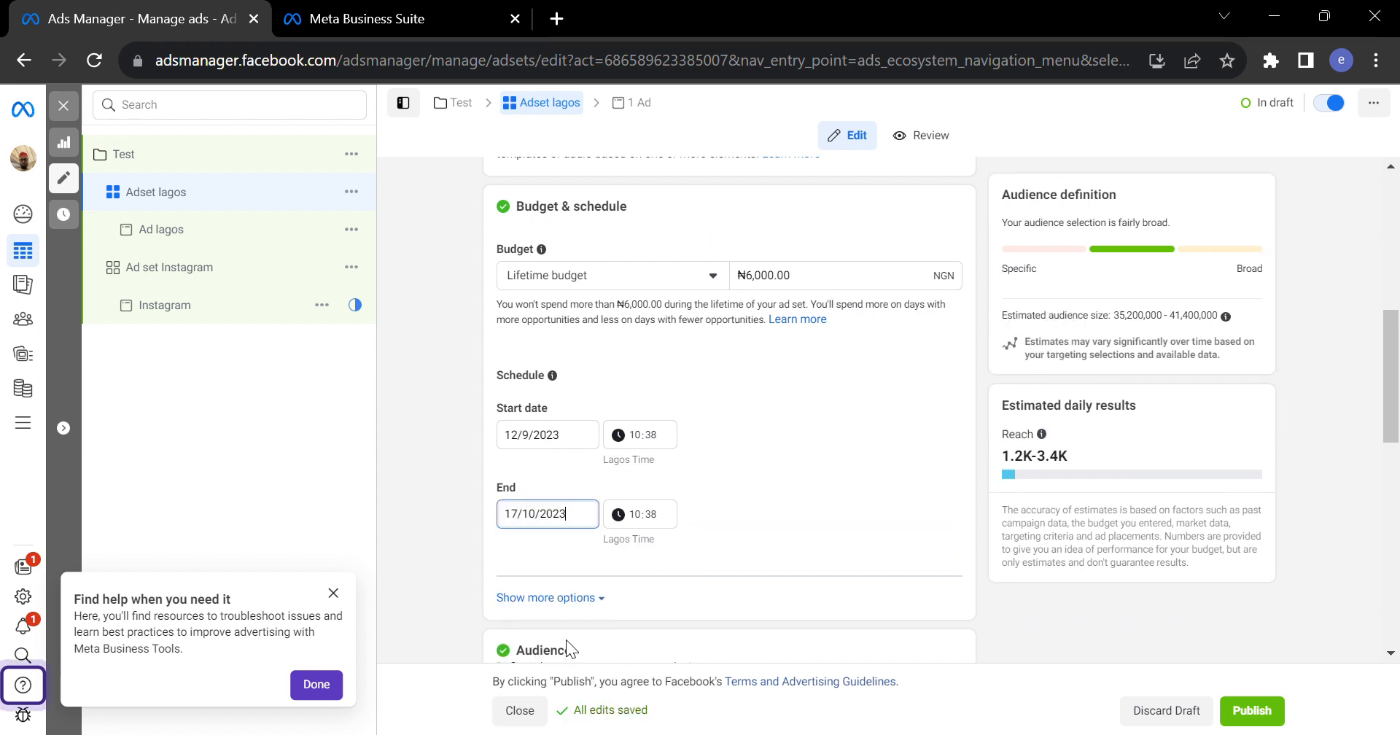
pyautogui.click(461, 503)
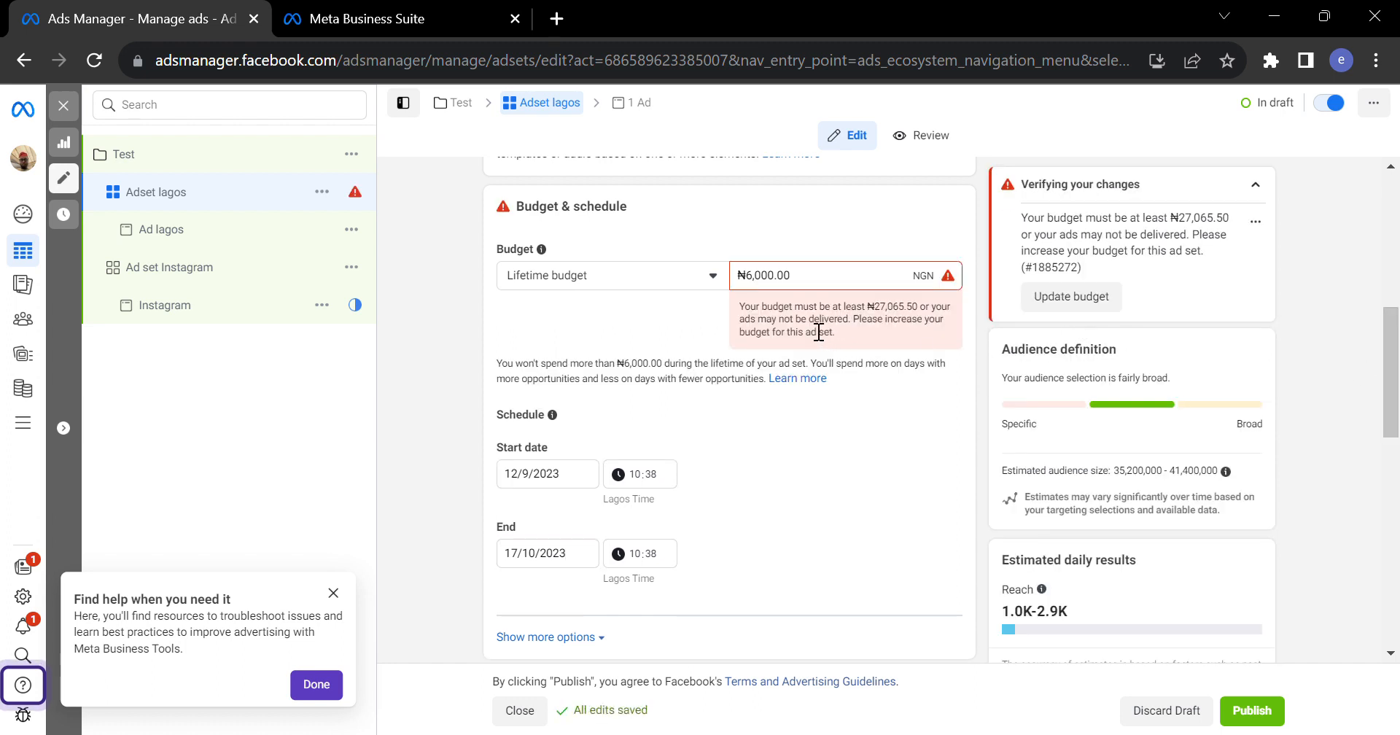
# Change the end date of the "Adset lagos" schedule to 16/9/2023.
pyautogui.click(549, 562)
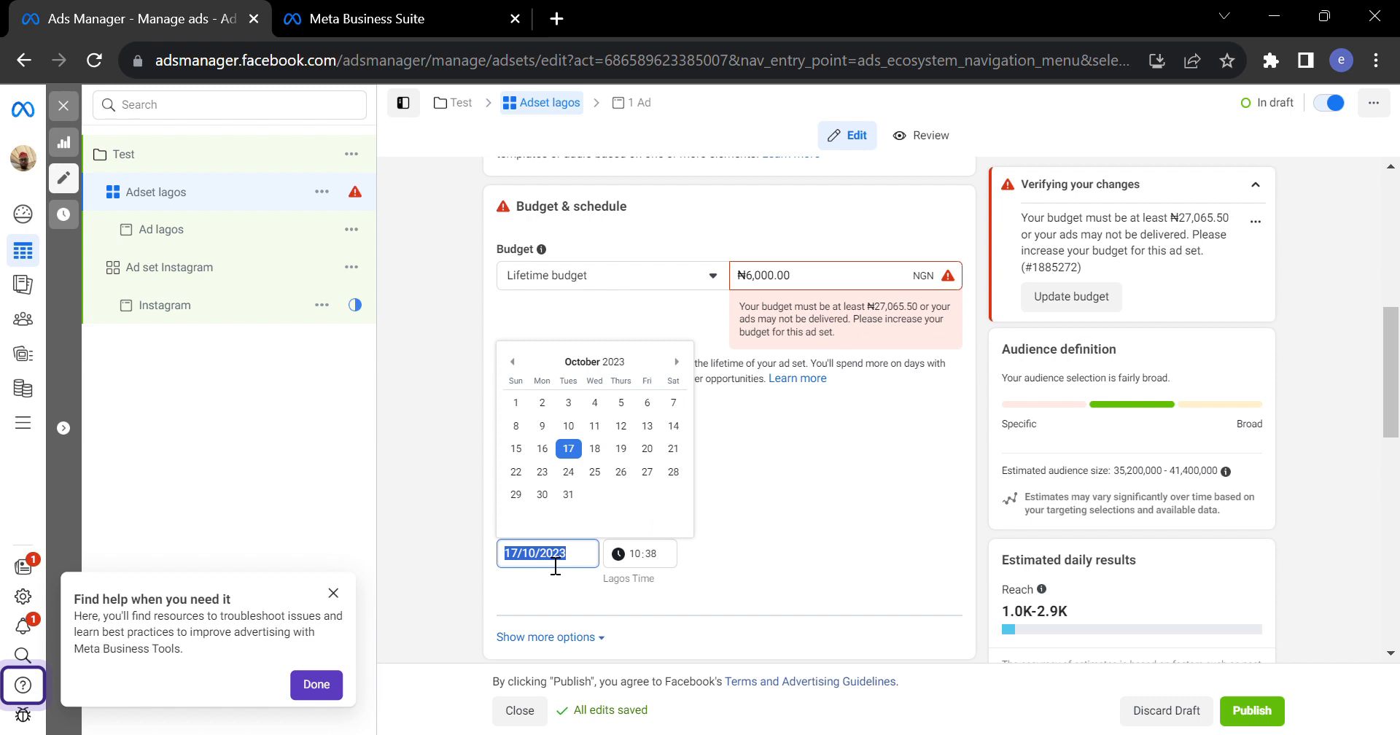
pyautogui.click(513, 361)
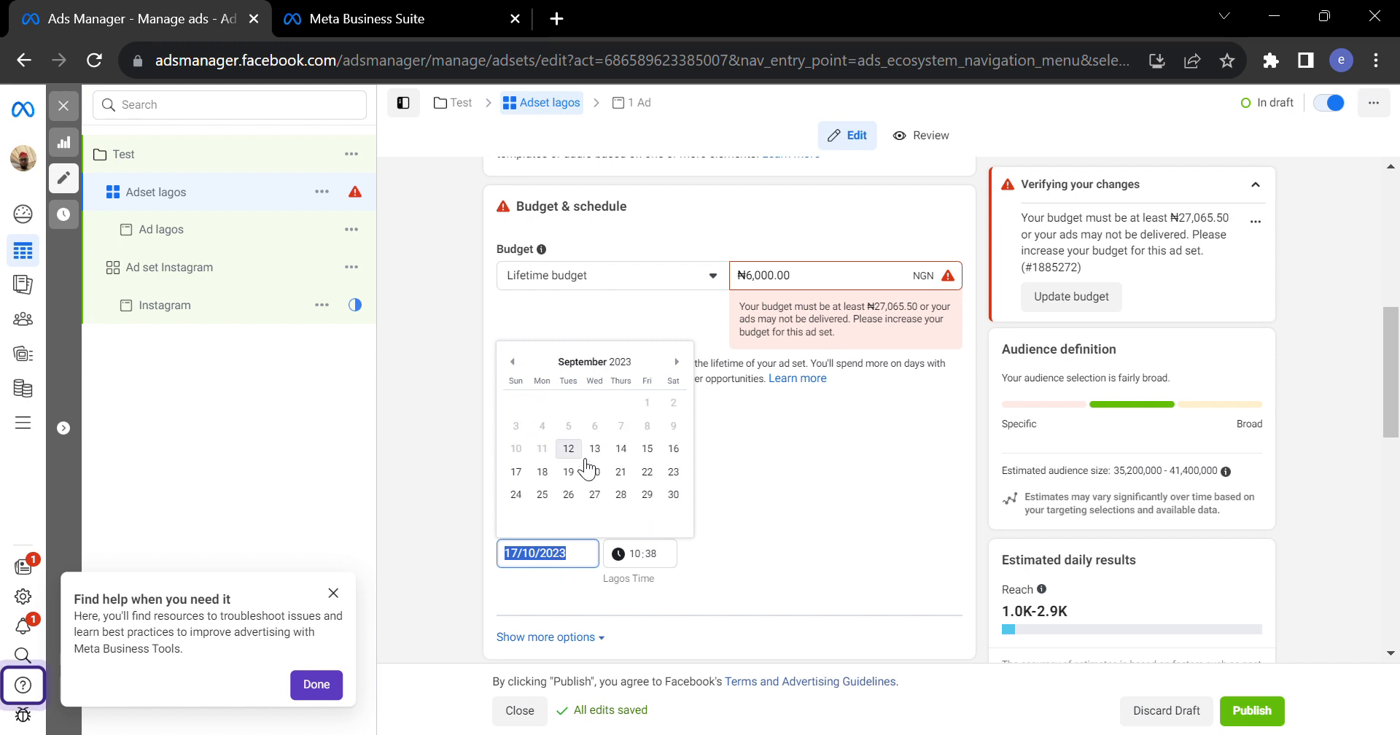
pyautogui.click(674, 449)
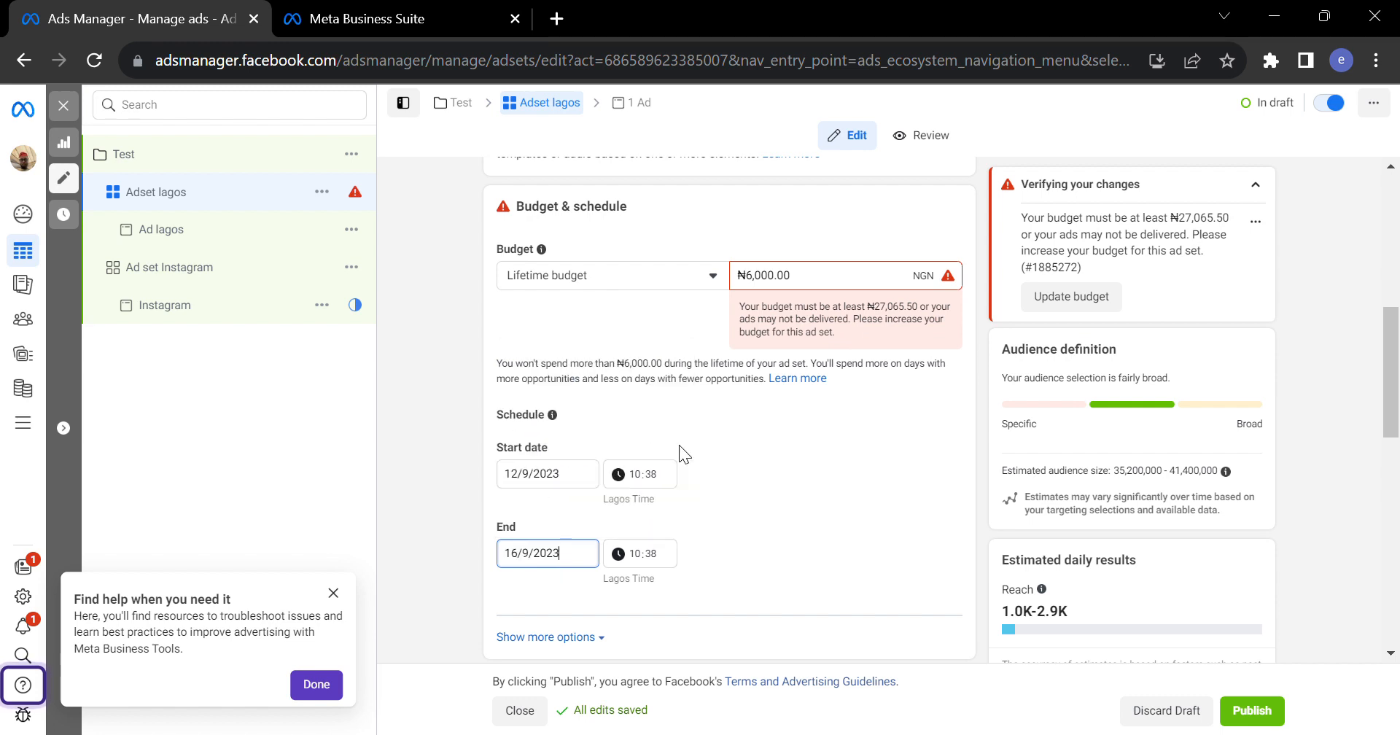
pyautogui.click(412, 394)
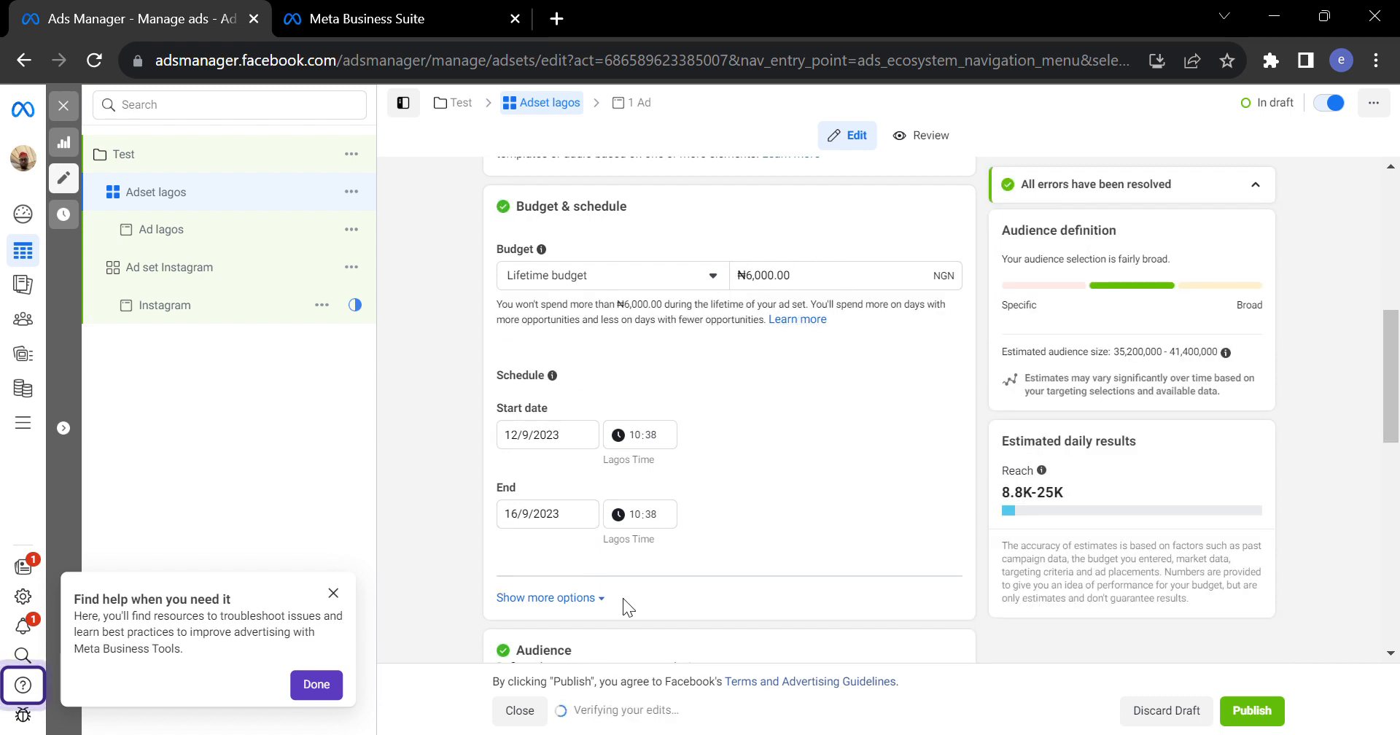
# Apply the saved audience "test" to the "Adset lagos" ad set.
pyautogui.moveTo(1387, 412); pyautogui.dragTo(1391, 545)
pyautogui.moveTo(1393, 468); pyautogui.dragTo(1398, 486)
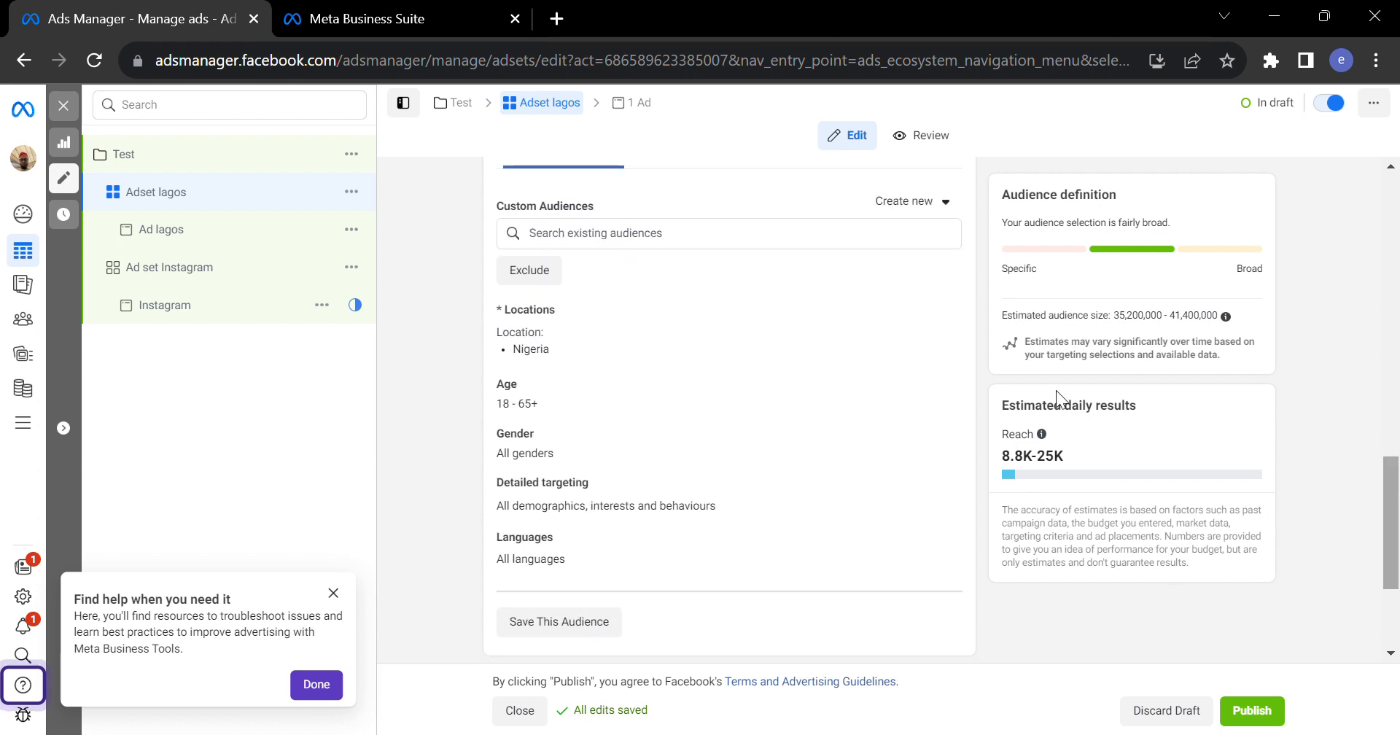
pyautogui.scroll(2, 1385, 477)
pyautogui.scroll(-2, 1386, 478)
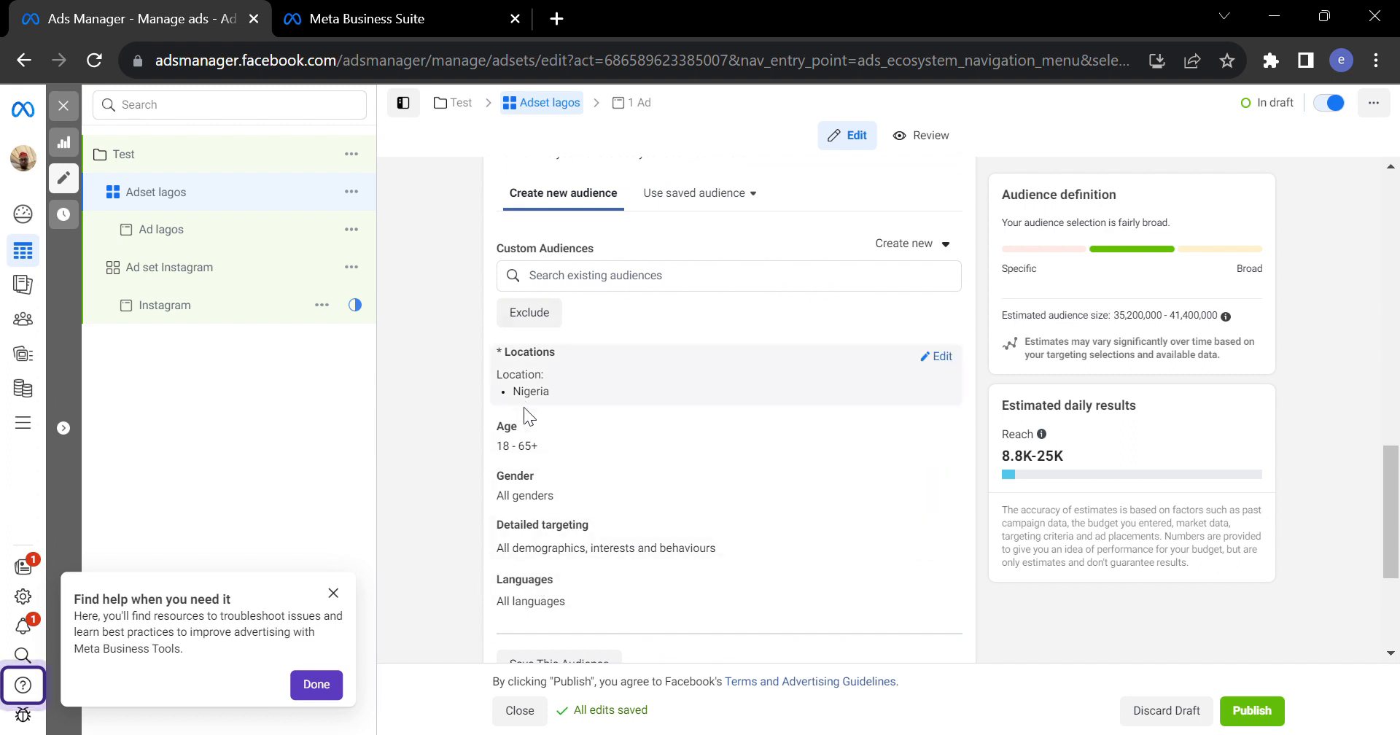
pyautogui.click(681, 196)
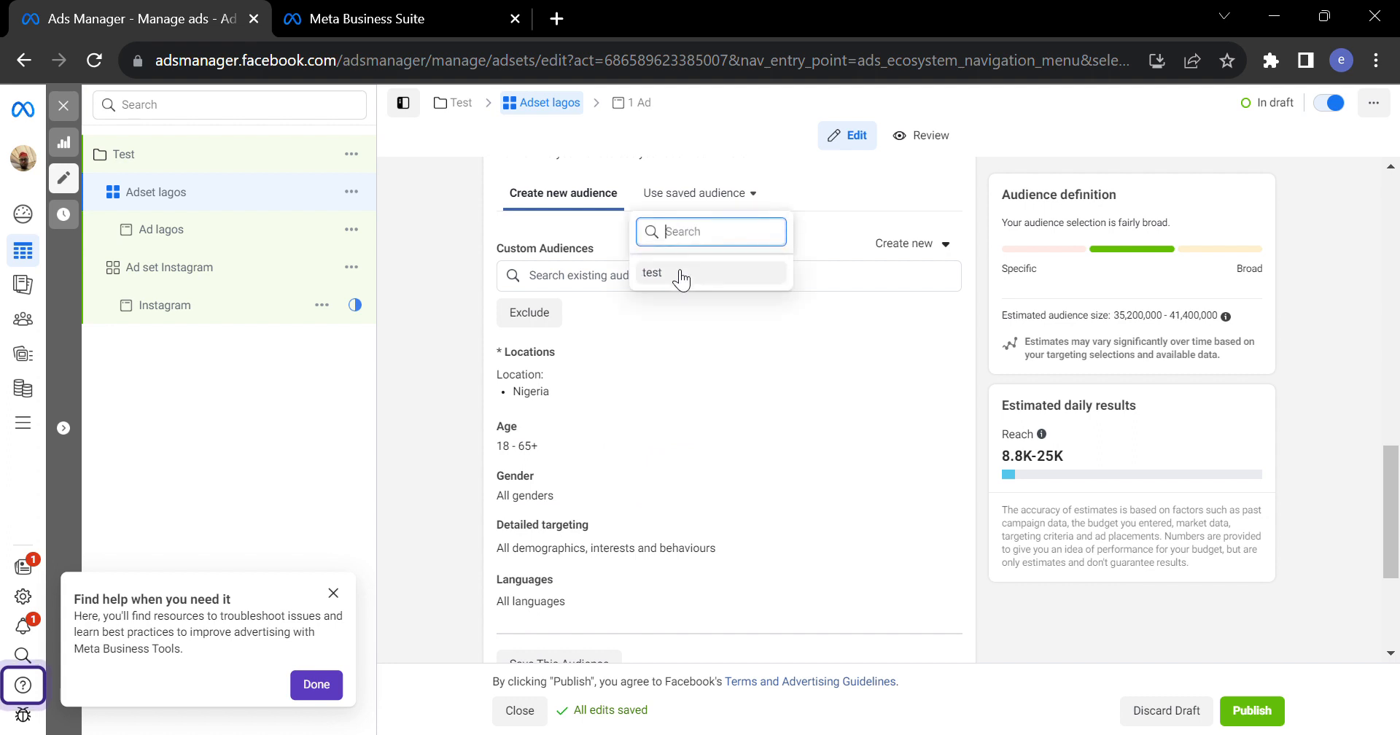
pyautogui.click(678, 275)
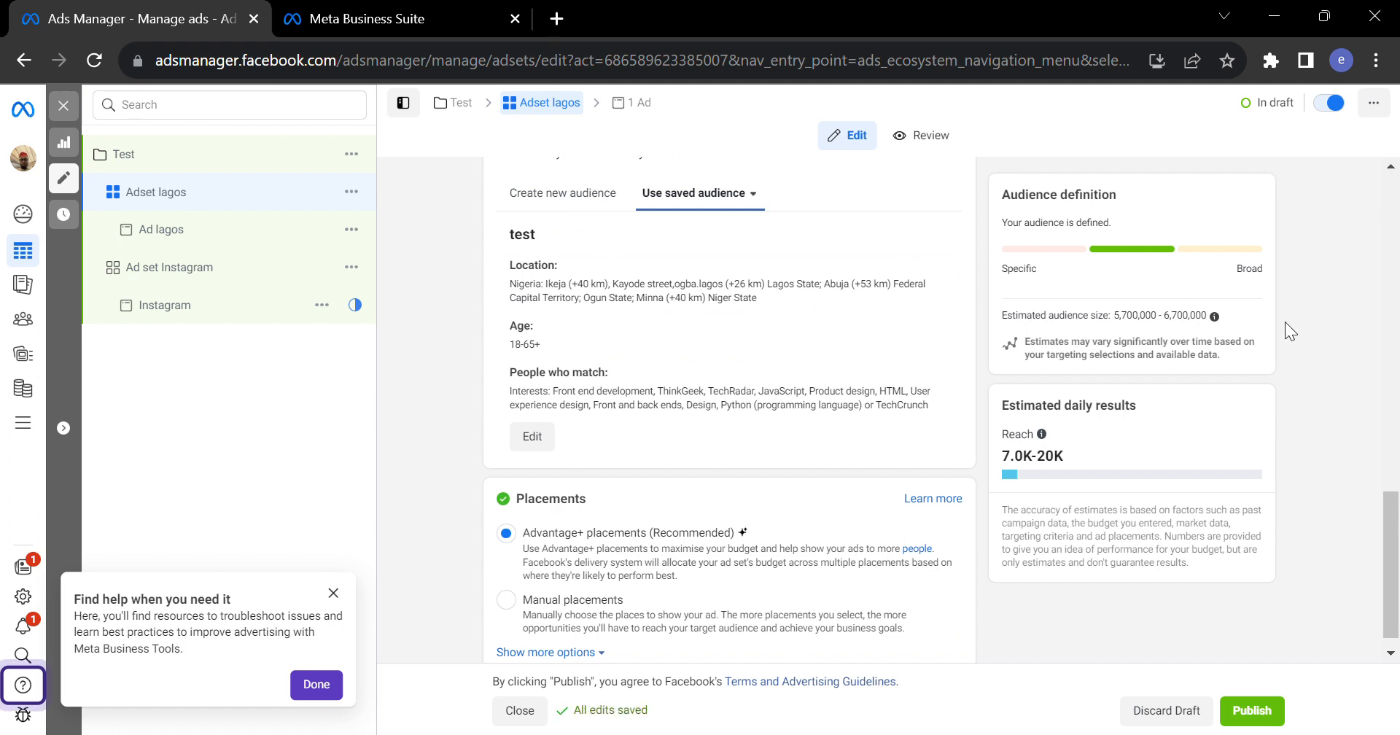
# Reset the start date of the "Adset lagos" schedule to today.
pyautogui.moveTo(1390, 546); pyautogui.dragTo(1348, 446)
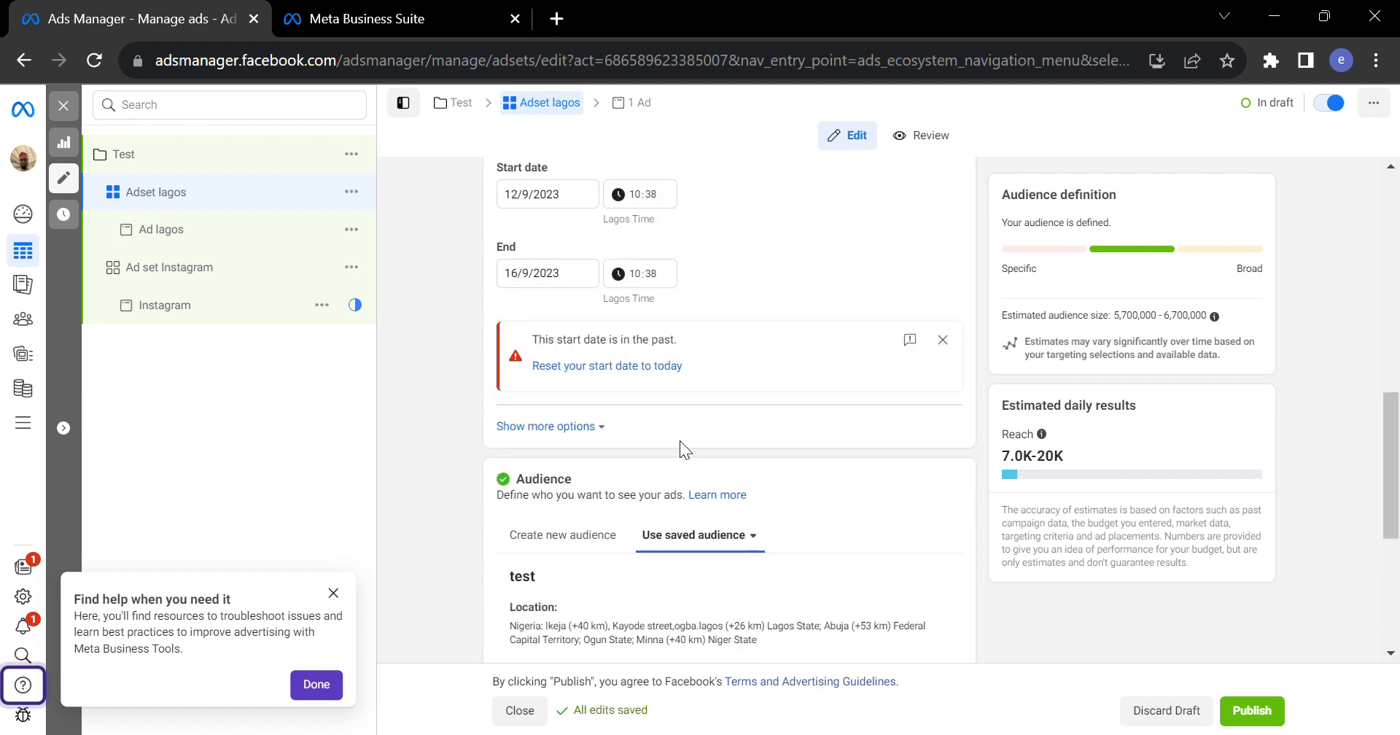
pyautogui.click(625, 368)
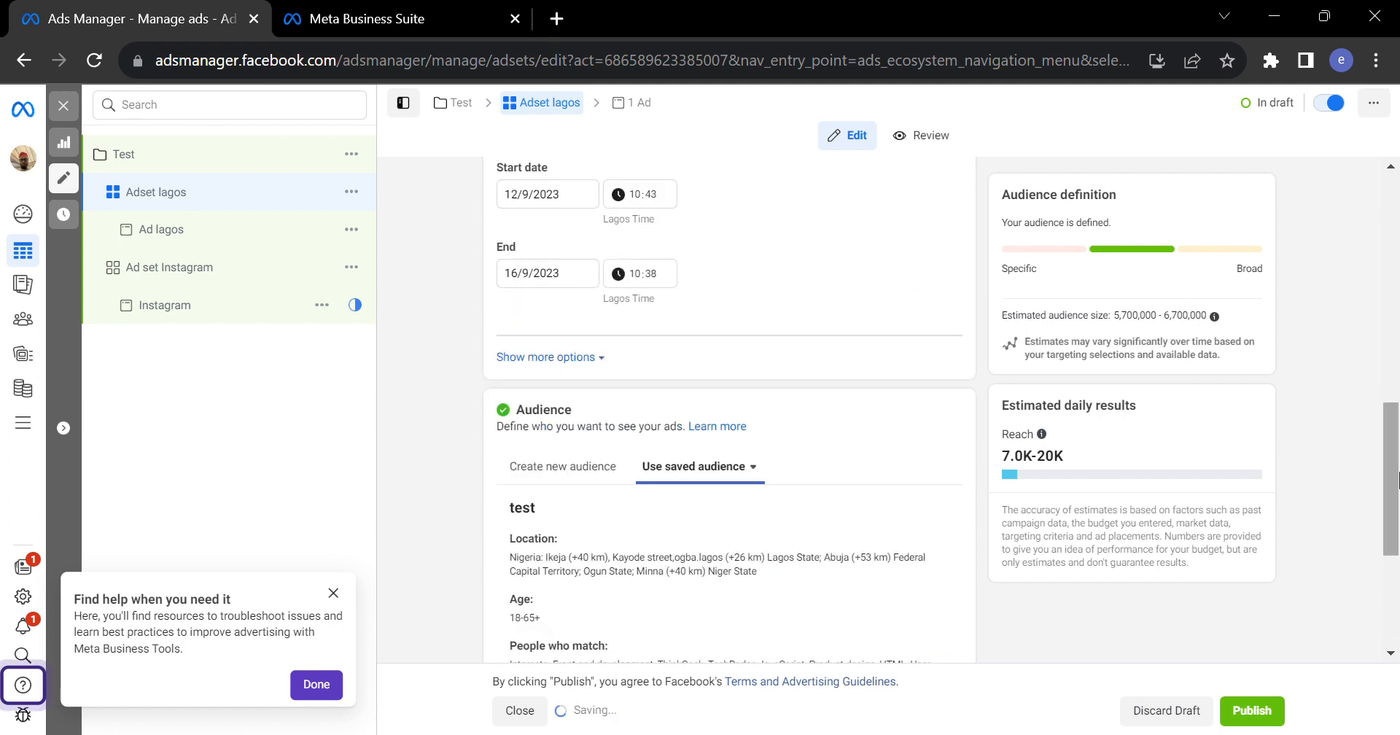
pyautogui.scroll(15, 1313, 380)
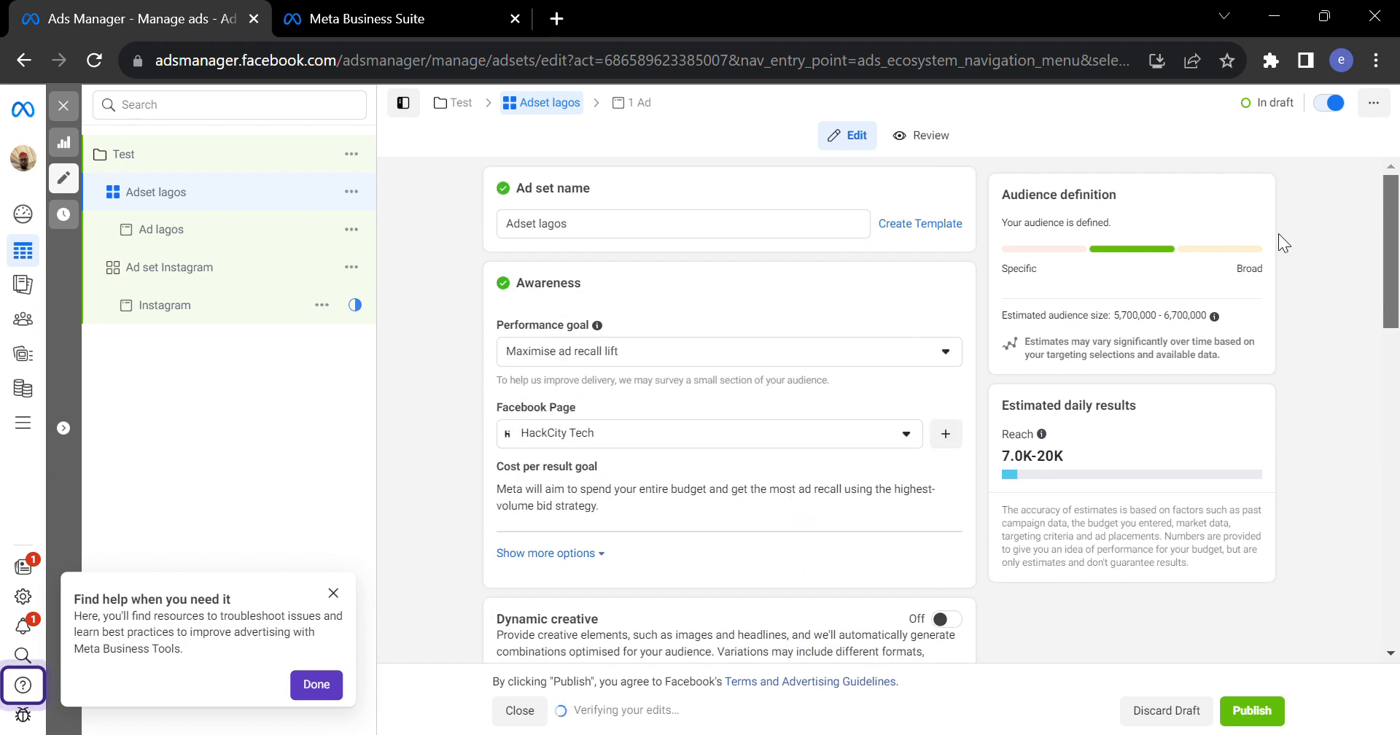
# Dismiss the help tip and switch the ad set's placements to "Manual placements".
pyautogui.scroll(-10, 1279, 233)
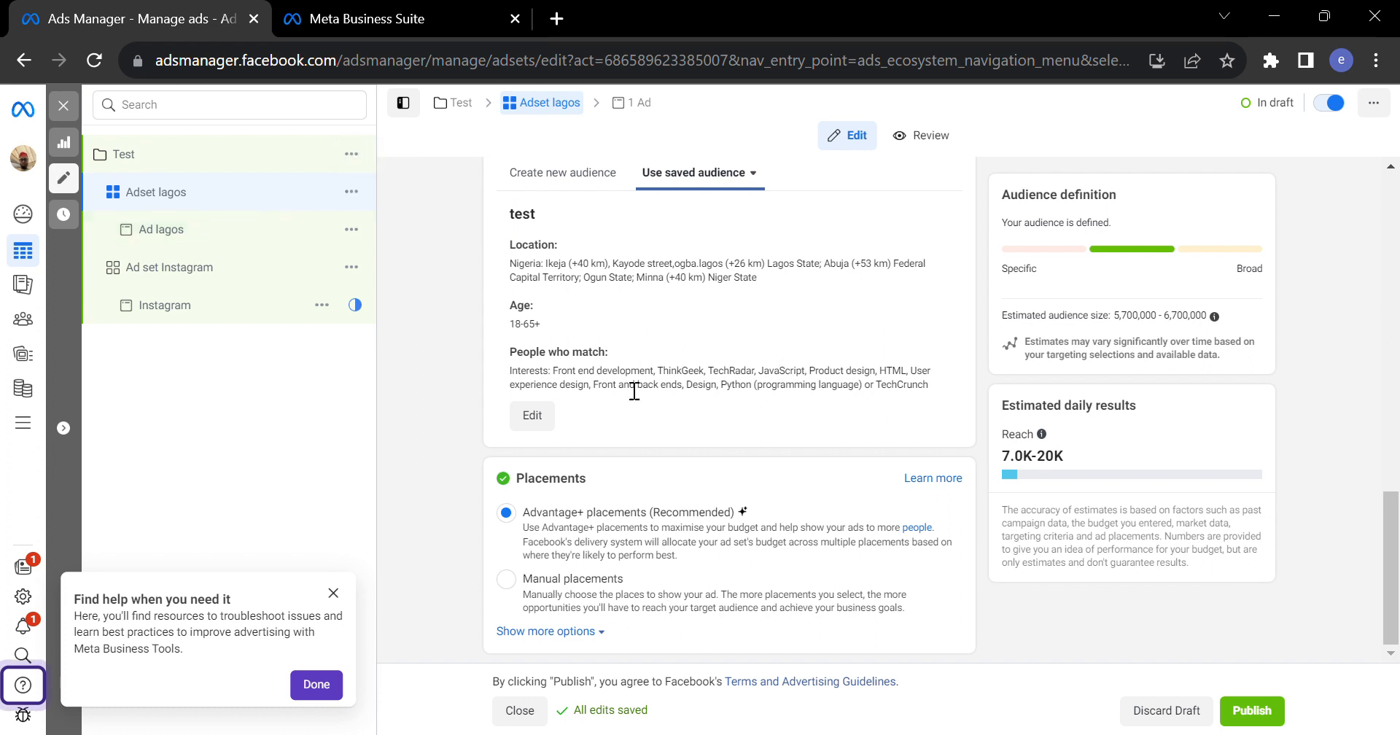
pyautogui.moveTo(1394, 529); pyautogui.dragTo(1331, 582)
pyautogui.click(334, 592)
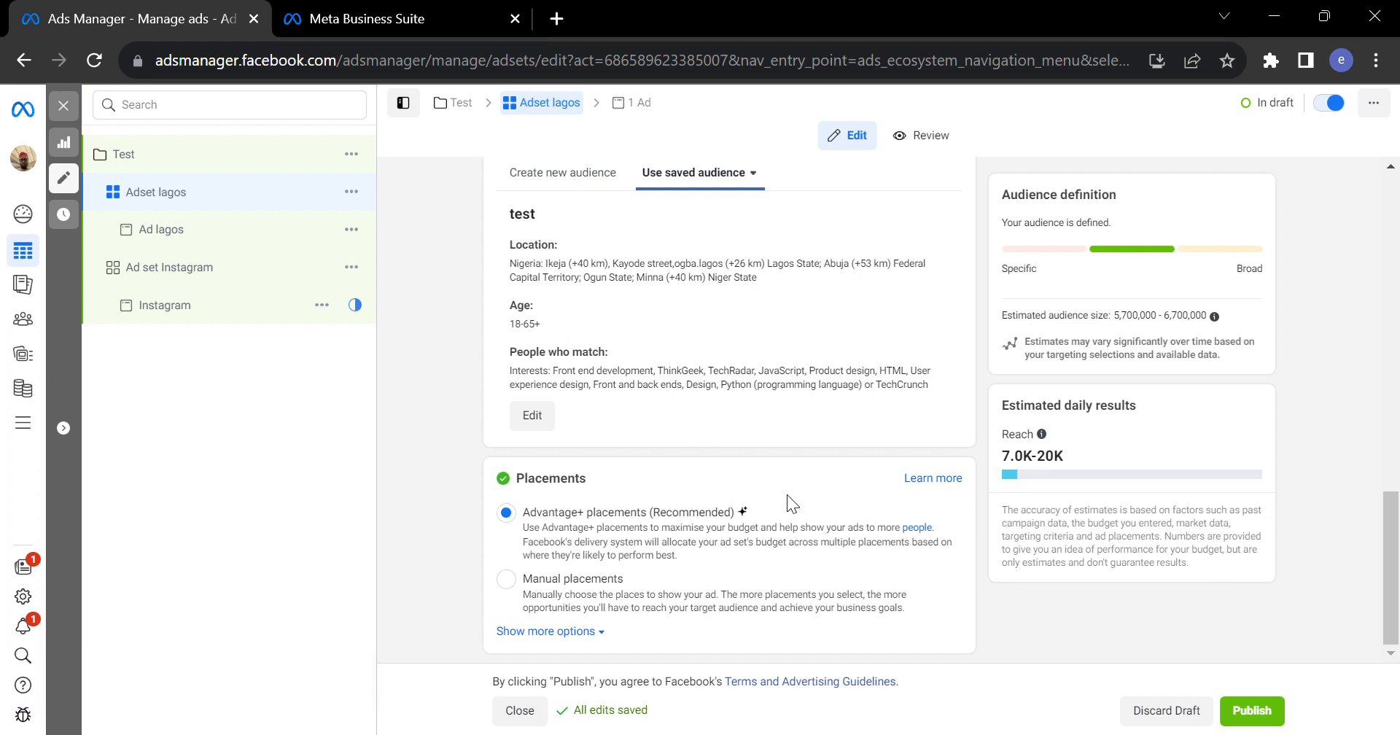
pyautogui.moveTo(1392, 568); pyautogui.dragTo(1372, 609)
pyautogui.click(506, 580)
# Restrict the placement platforms to Instagram by deselecting Facebook, Audience Network and Messenger.
pyautogui.moveTo(1395, 352); pyautogui.dragTo(1394, 408)
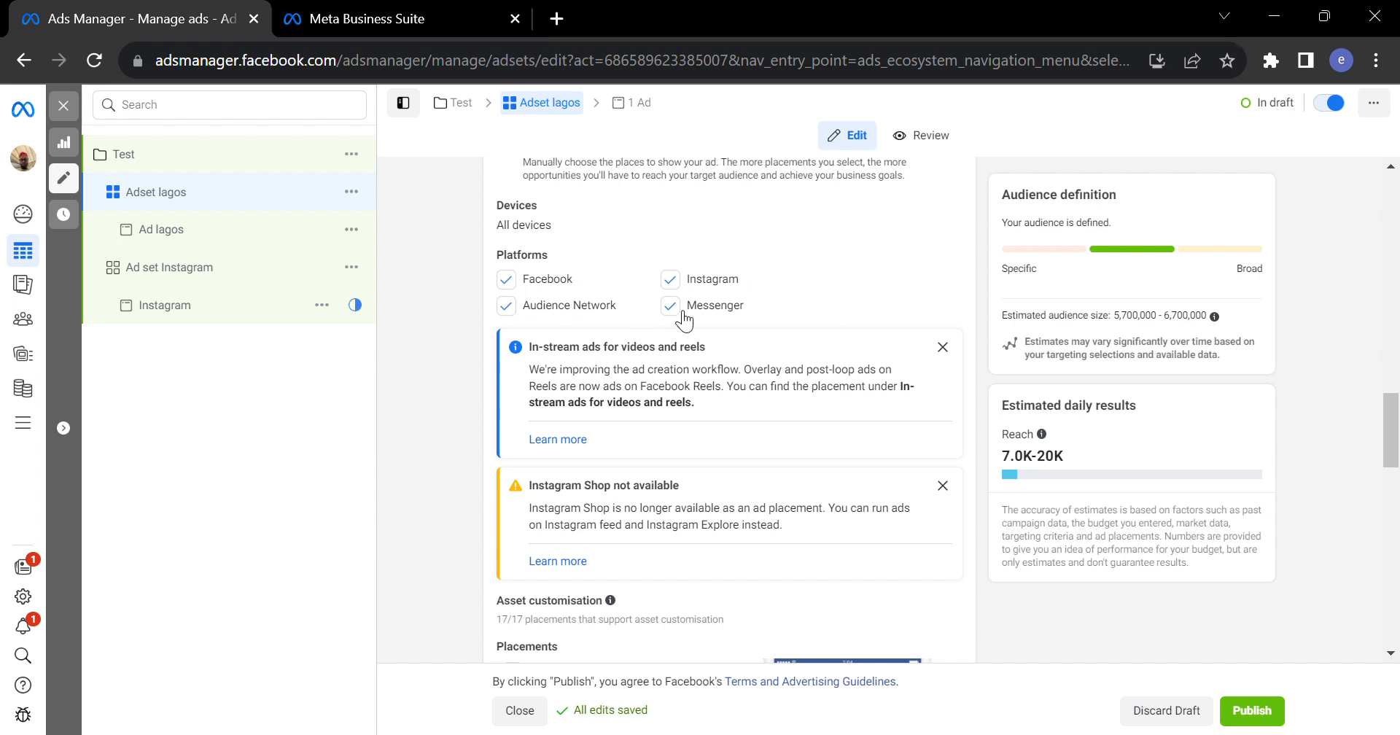
pyautogui.click(506, 279)
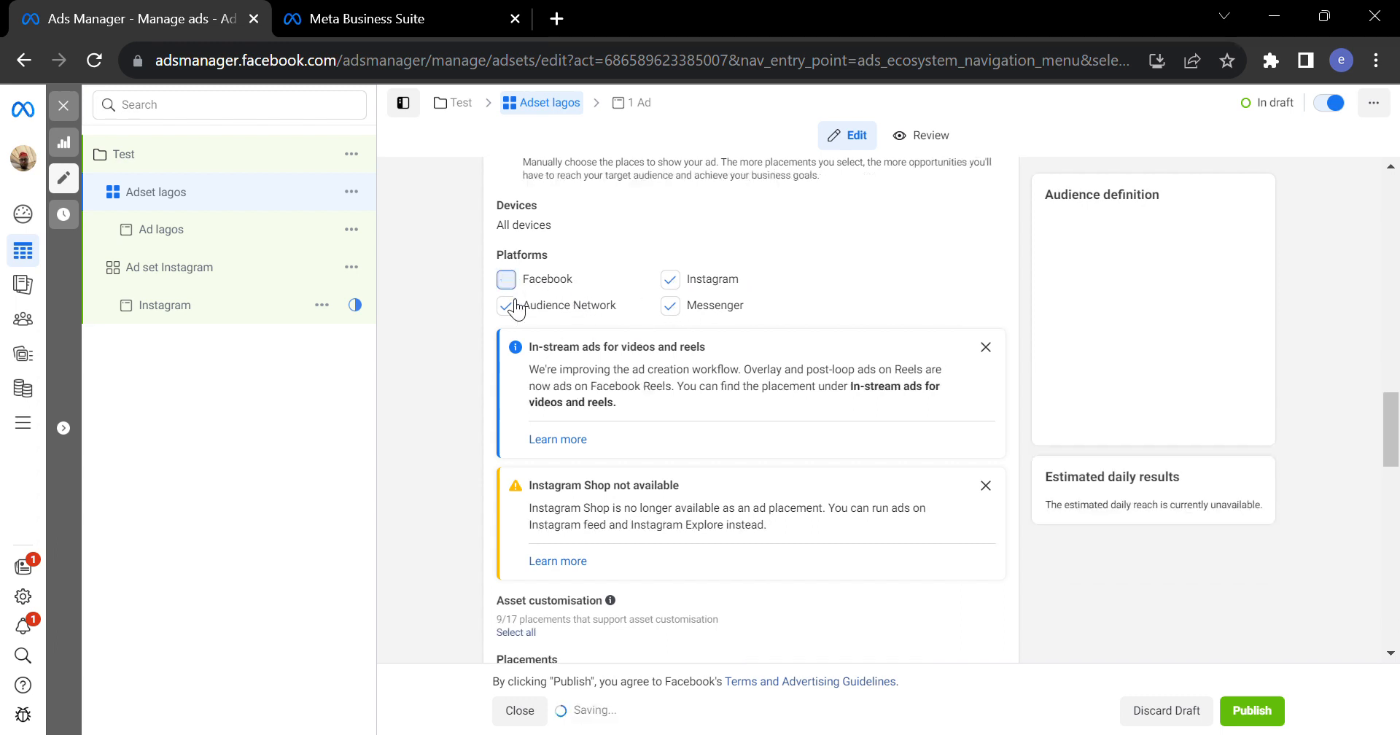
pyautogui.click(508, 306)
pyautogui.click(681, 307)
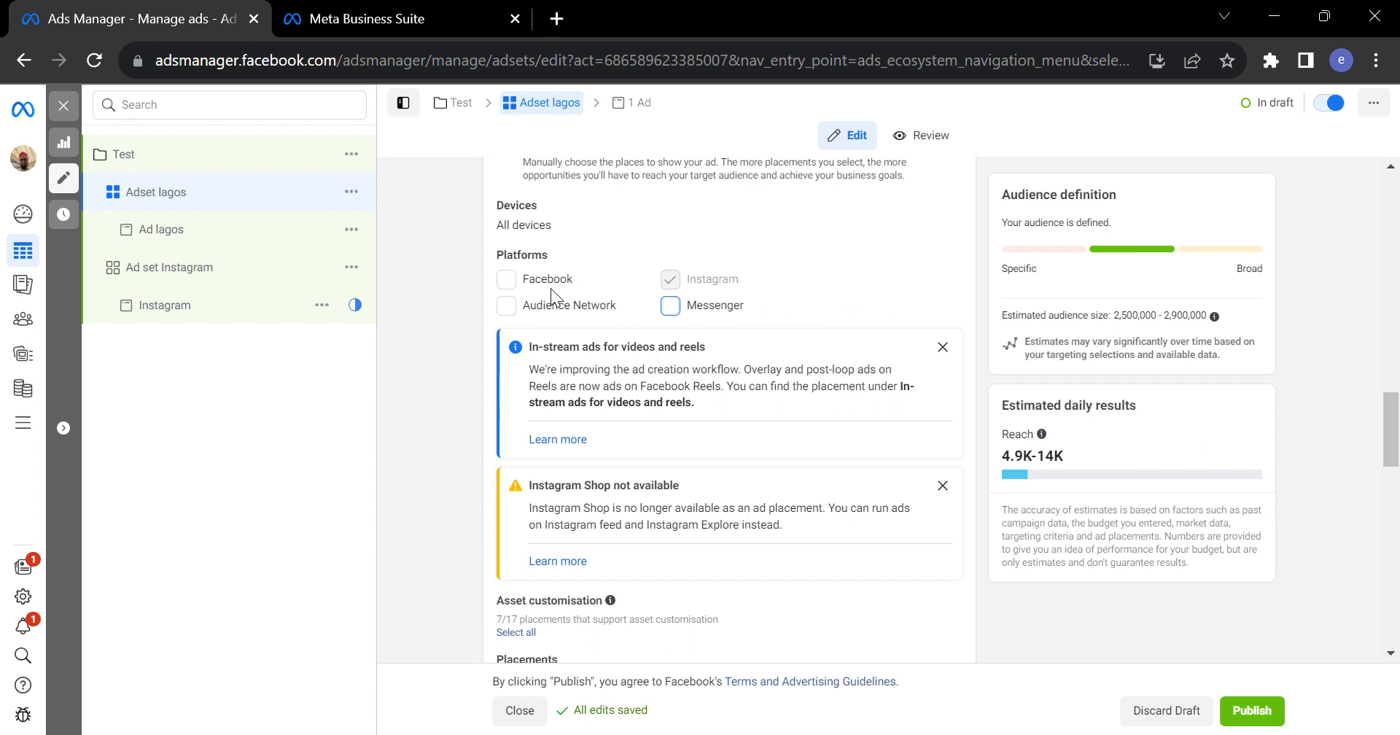
pyautogui.click(515, 288)
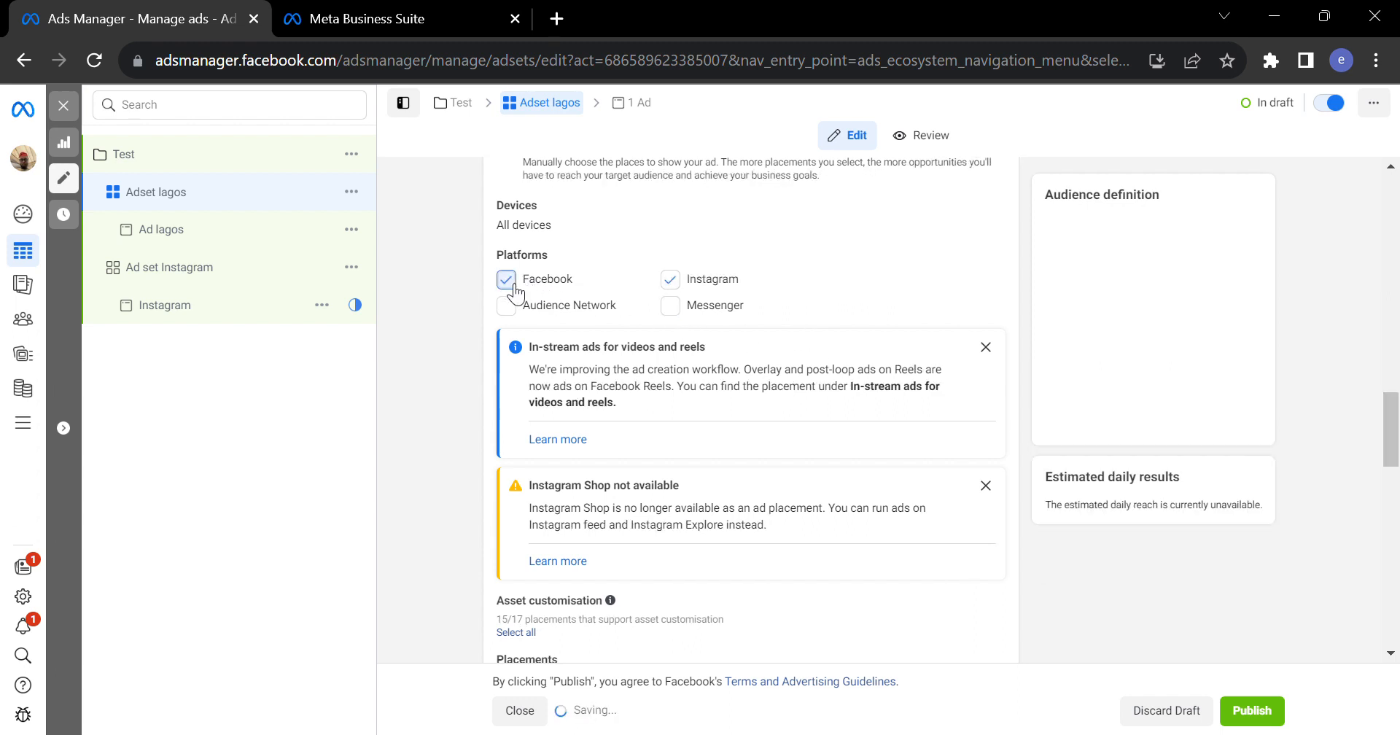
pyautogui.click(515, 288)
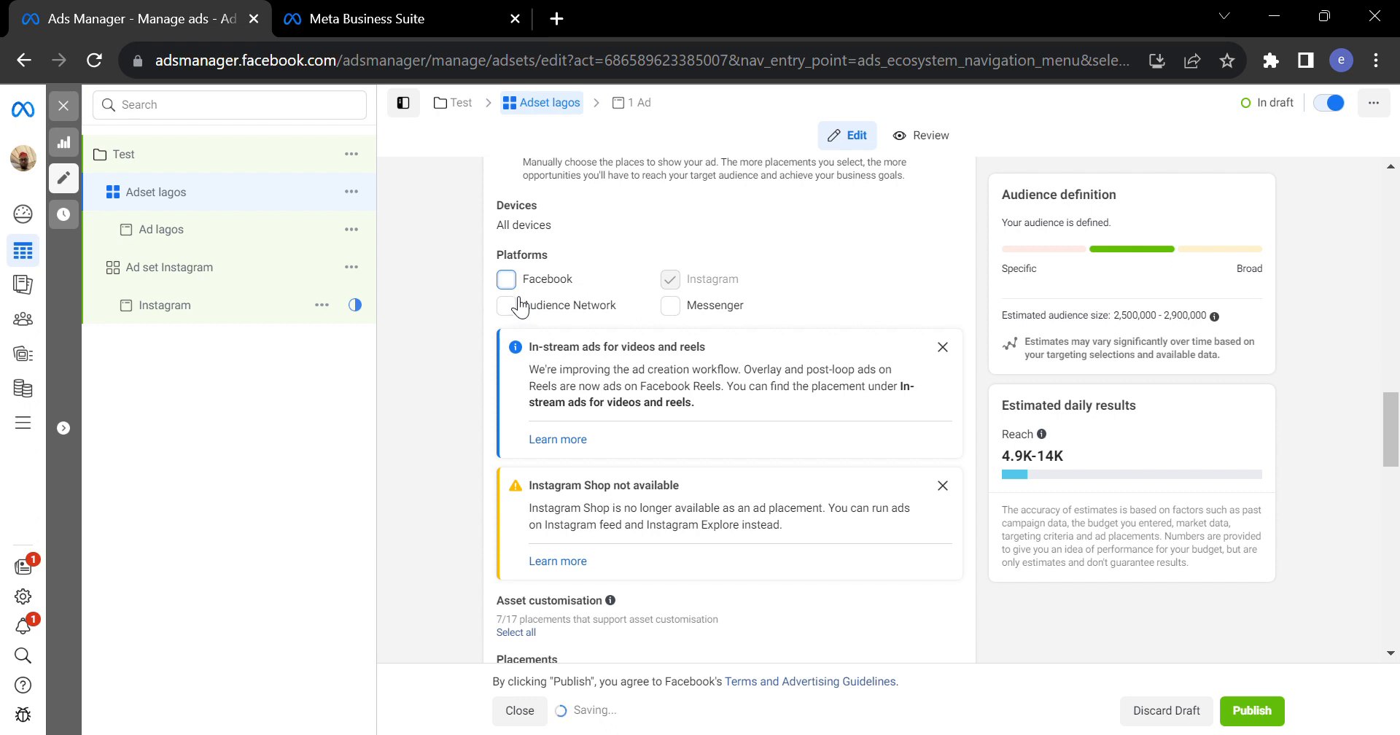
# Select Audience Network, Messenger and Facebook again as placement platforms alongside Instagram.
pyautogui.click(520, 306)
pyautogui.click(671, 306)
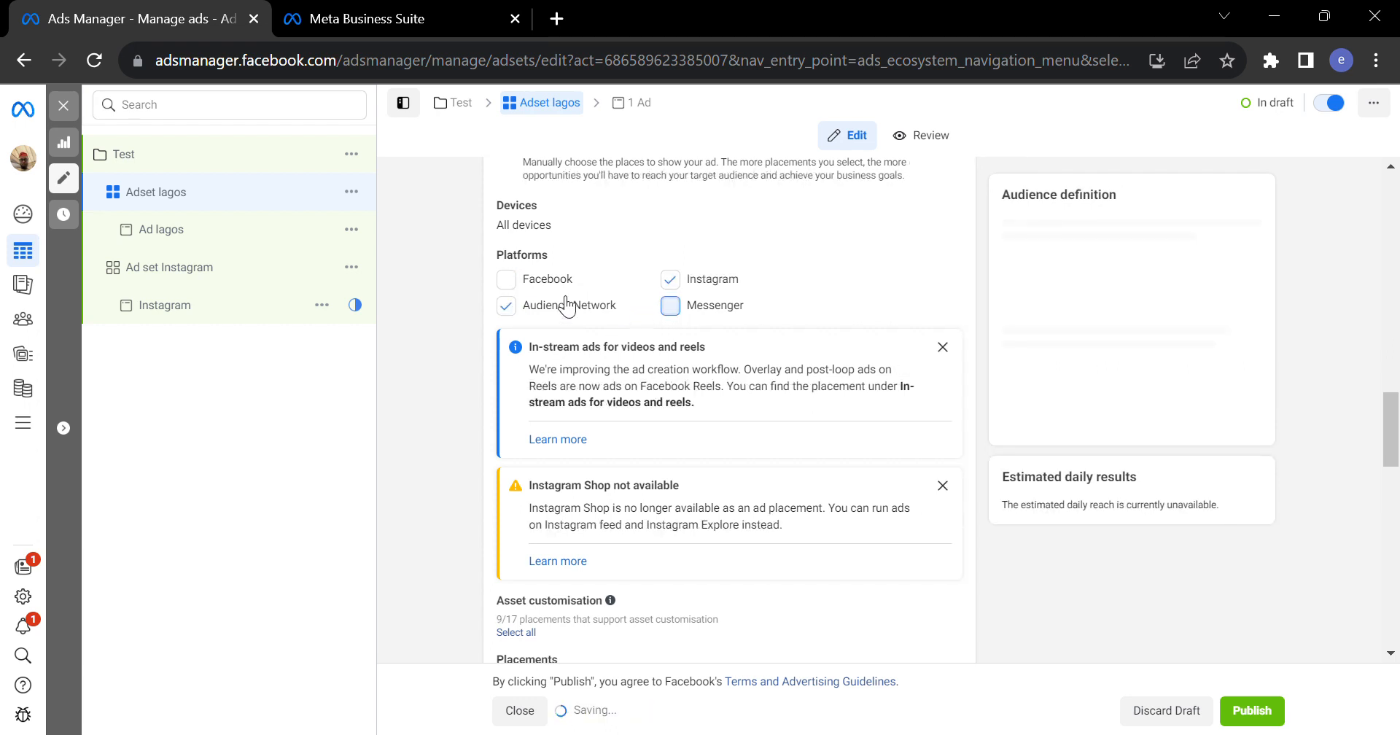
pyautogui.click(506, 280)
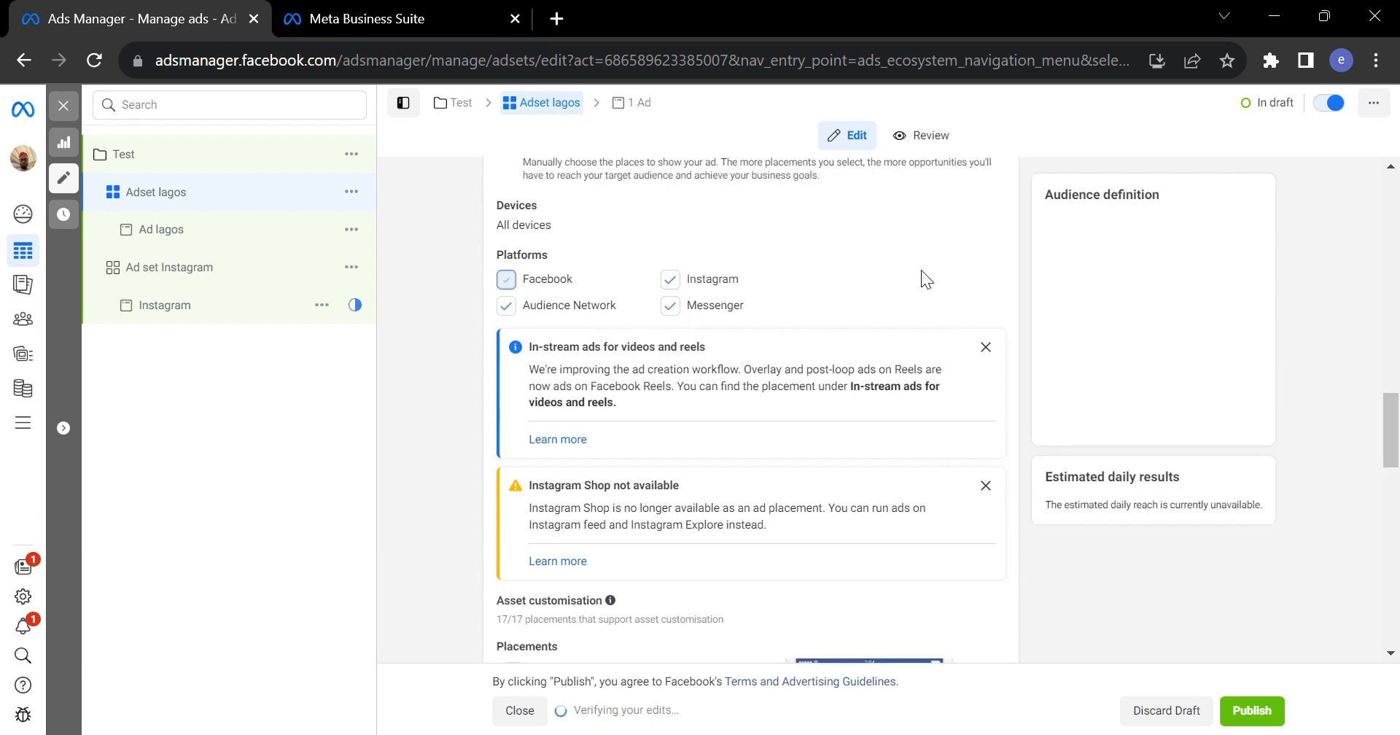
# Deselect Audience Network and Messenger as placement platforms for the "Adset lagos" ad set, keeping Facebook and Instagram.
pyautogui.moveTo(1383, 418); pyautogui.dragTo(1393, 487)
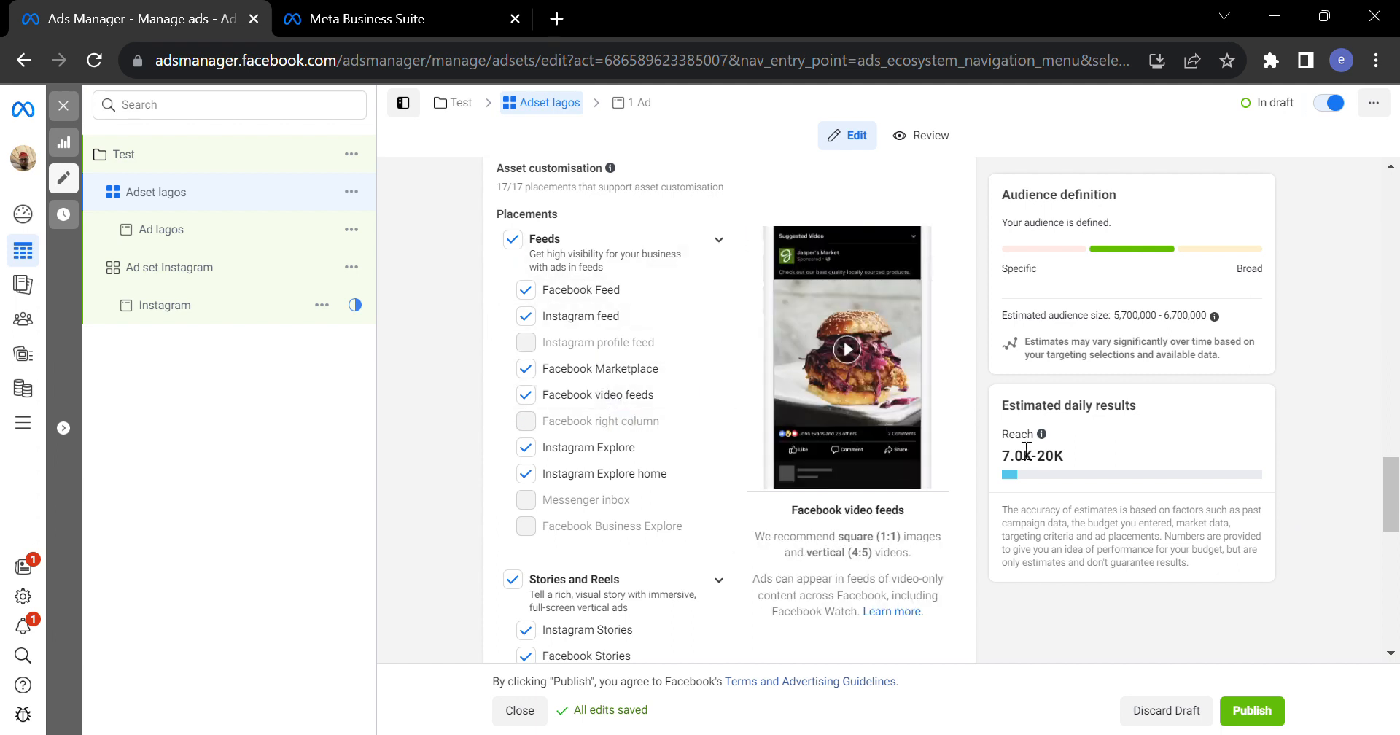
pyautogui.moveTo(1391, 482); pyautogui.dragTo(1390, 515)
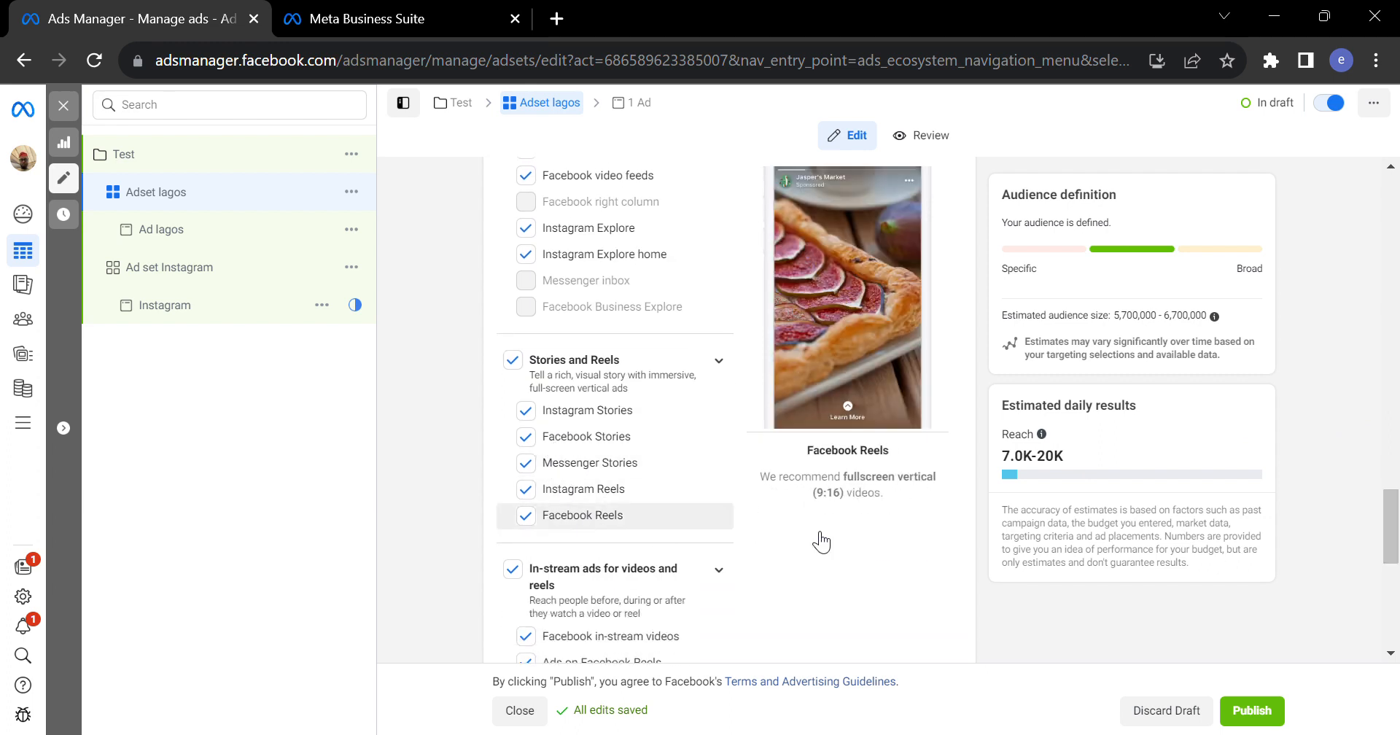
pyautogui.moveTo(1391, 548); pyautogui.dragTo(1391, 581)
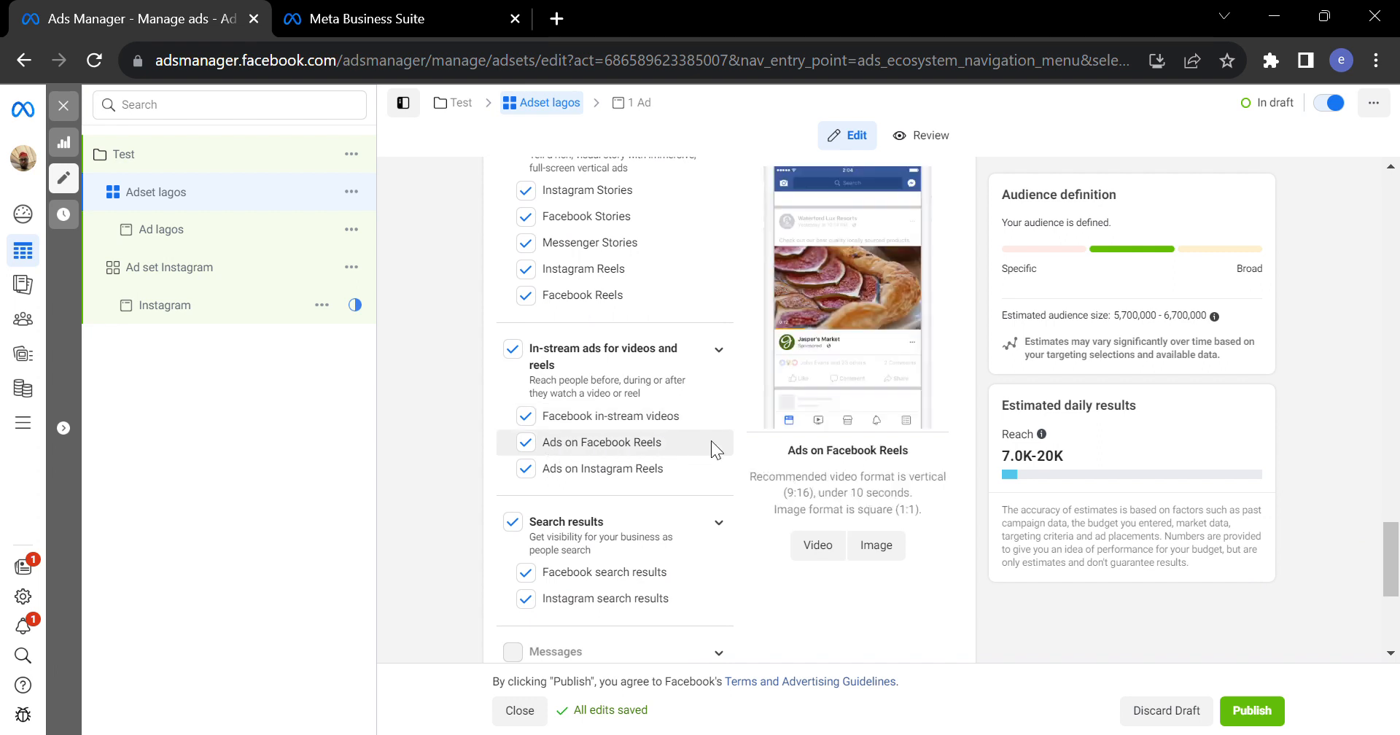
pyautogui.moveTo(1394, 524); pyautogui.dragTo(1315, 404)
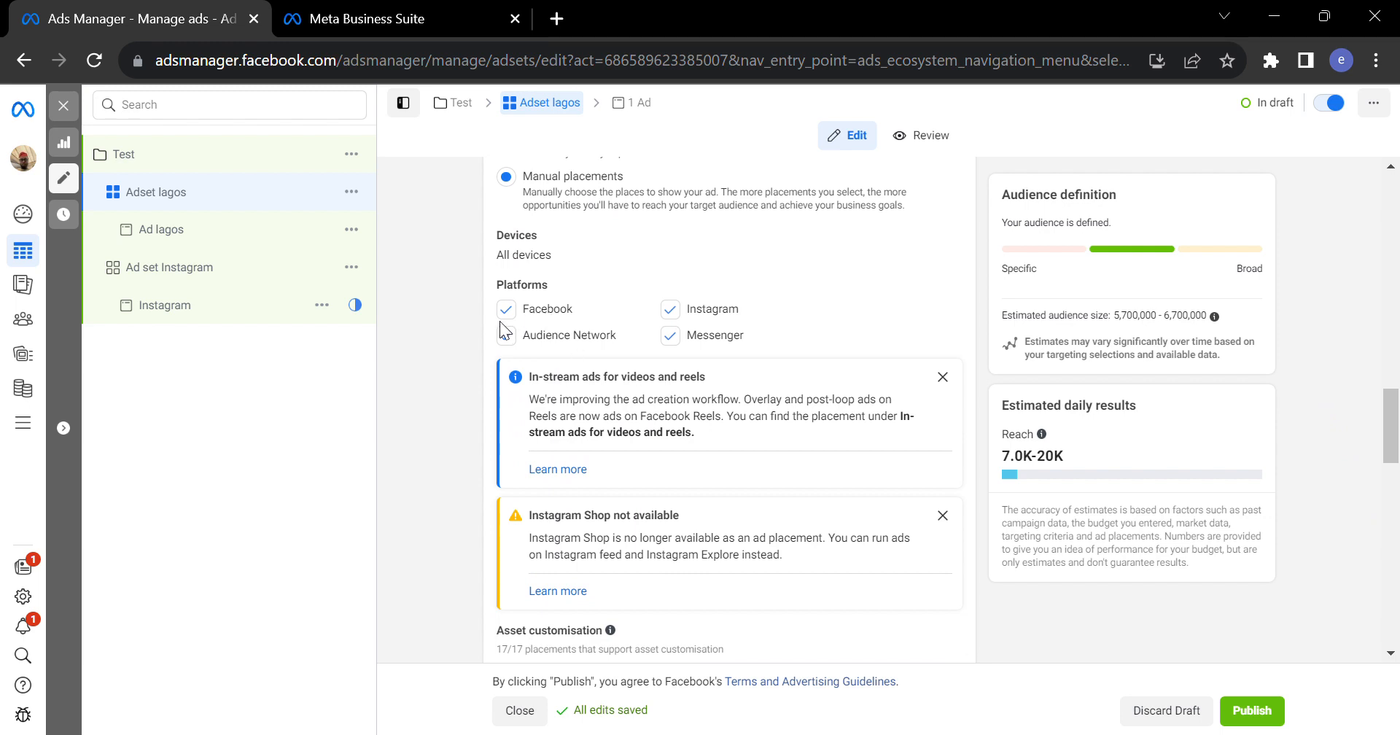
pyautogui.click(508, 340)
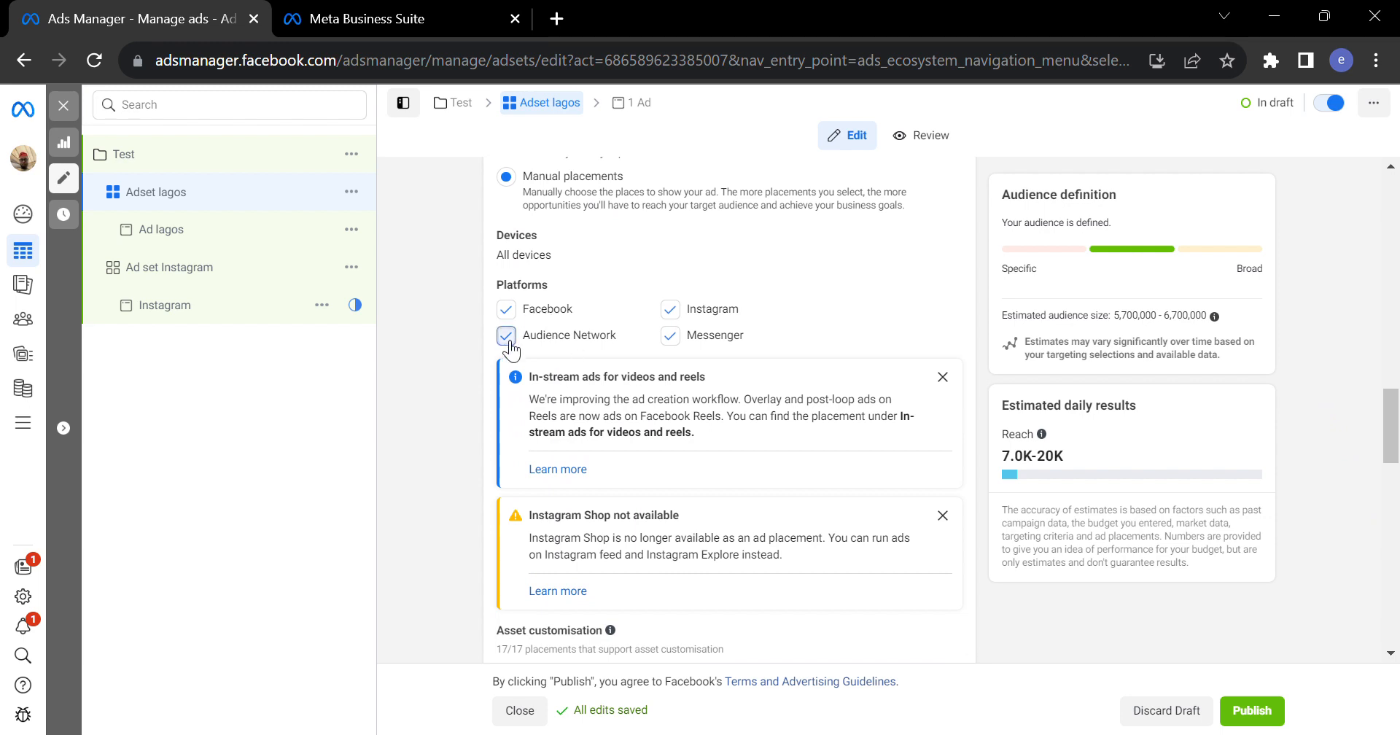
pyautogui.click(671, 337)
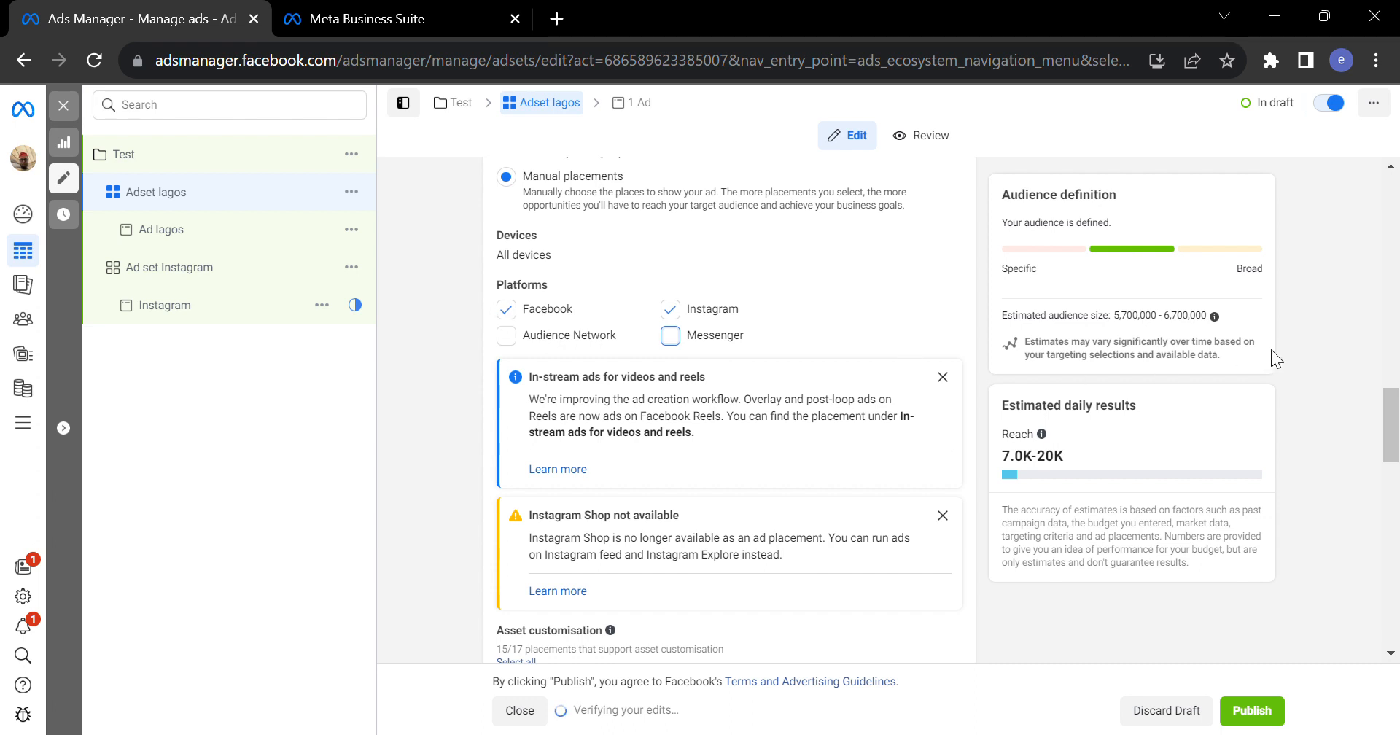
# Review the ad set's remaining placements, and open the "Ad lagos" ad to check its Instagram account choices.
pyautogui.moveTo(1393, 412); pyautogui.dragTo(1395, 474)
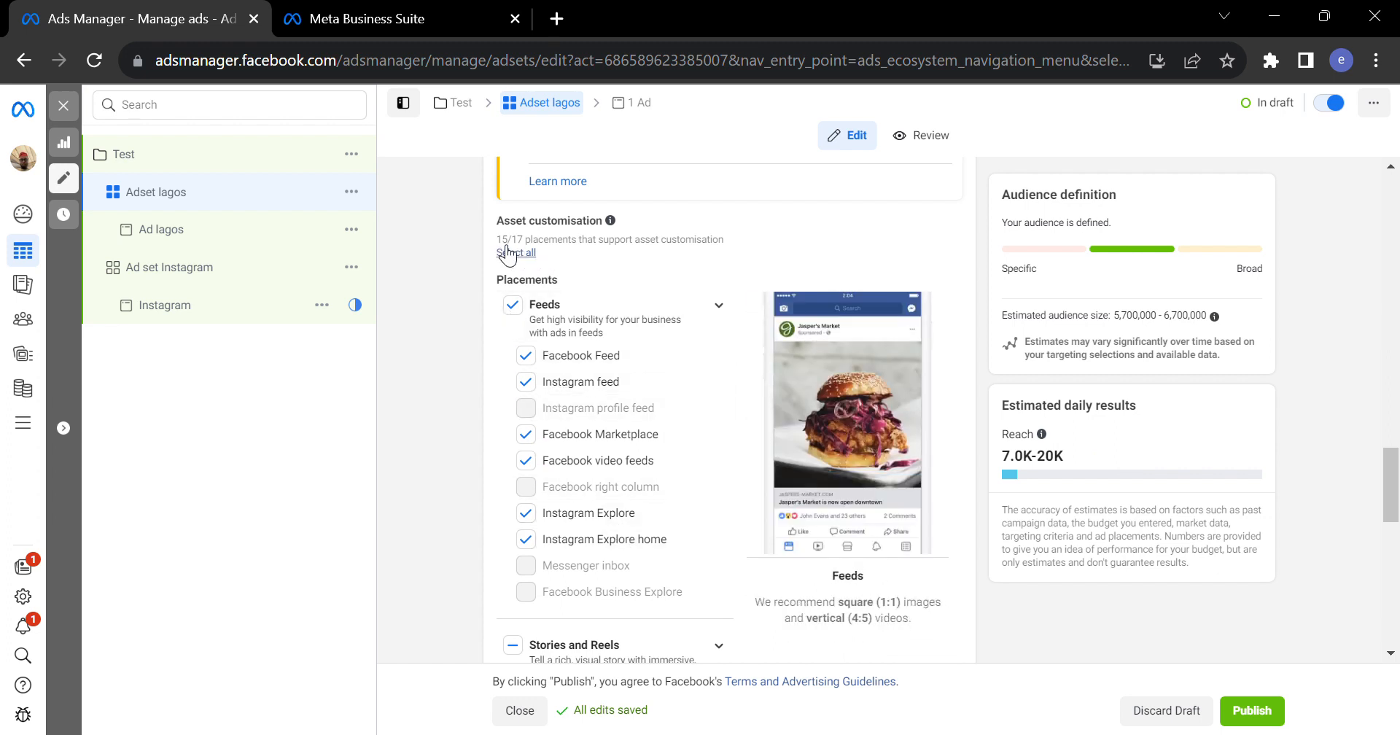
pyautogui.moveTo(1378, 496); pyautogui.dragTo(1360, 450)
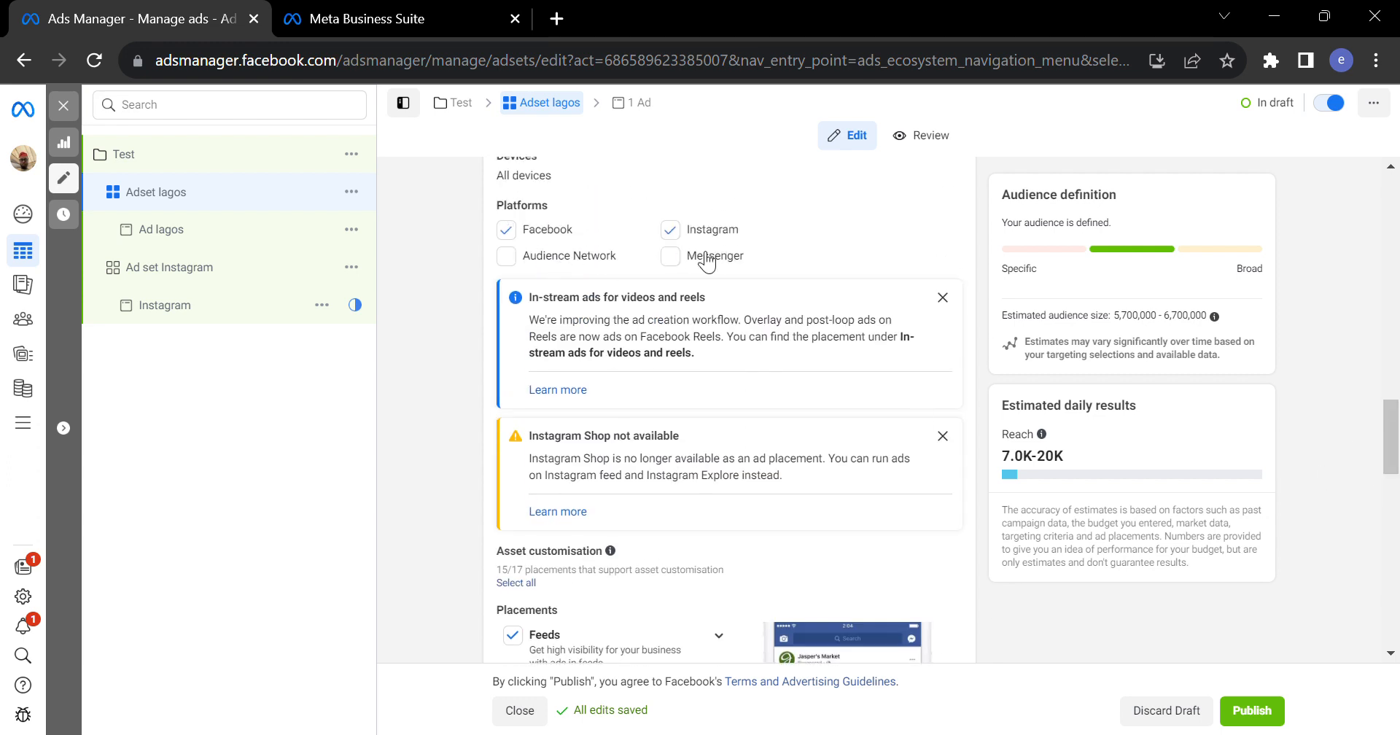
pyautogui.moveTo(1396, 456); pyautogui.dragTo(1397, 711)
pyautogui.scroll(15, 1351, 610)
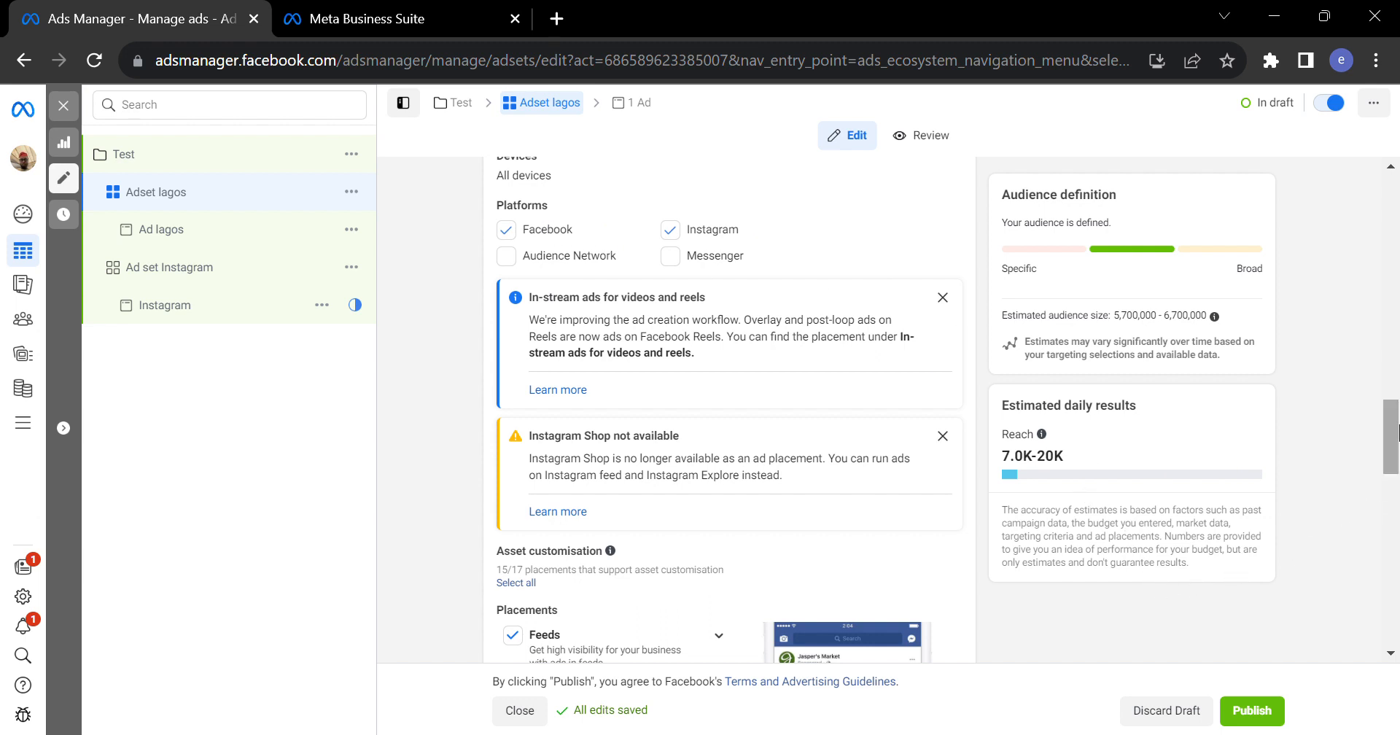
pyautogui.moveTo(1398, 432); pyautogui.dragTo(1397, 660)
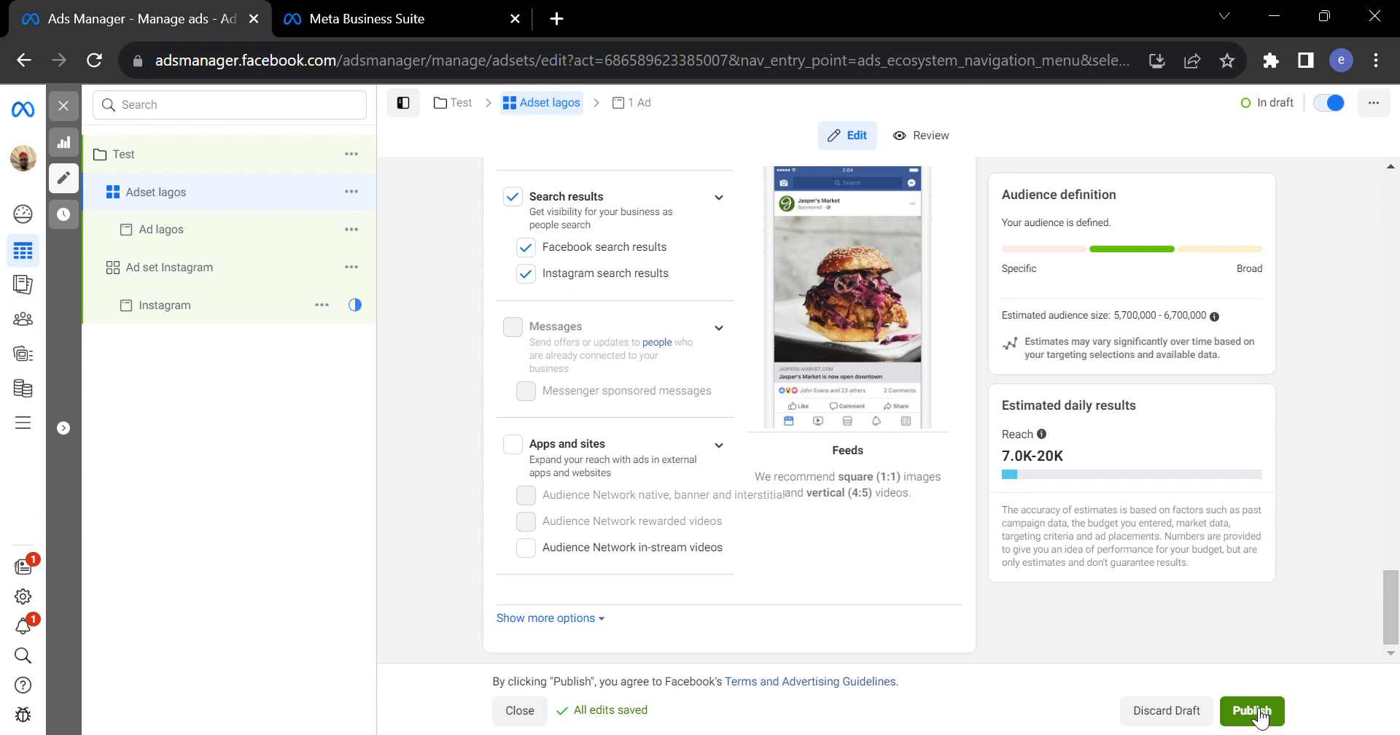
pyautogui.click(177, 231)
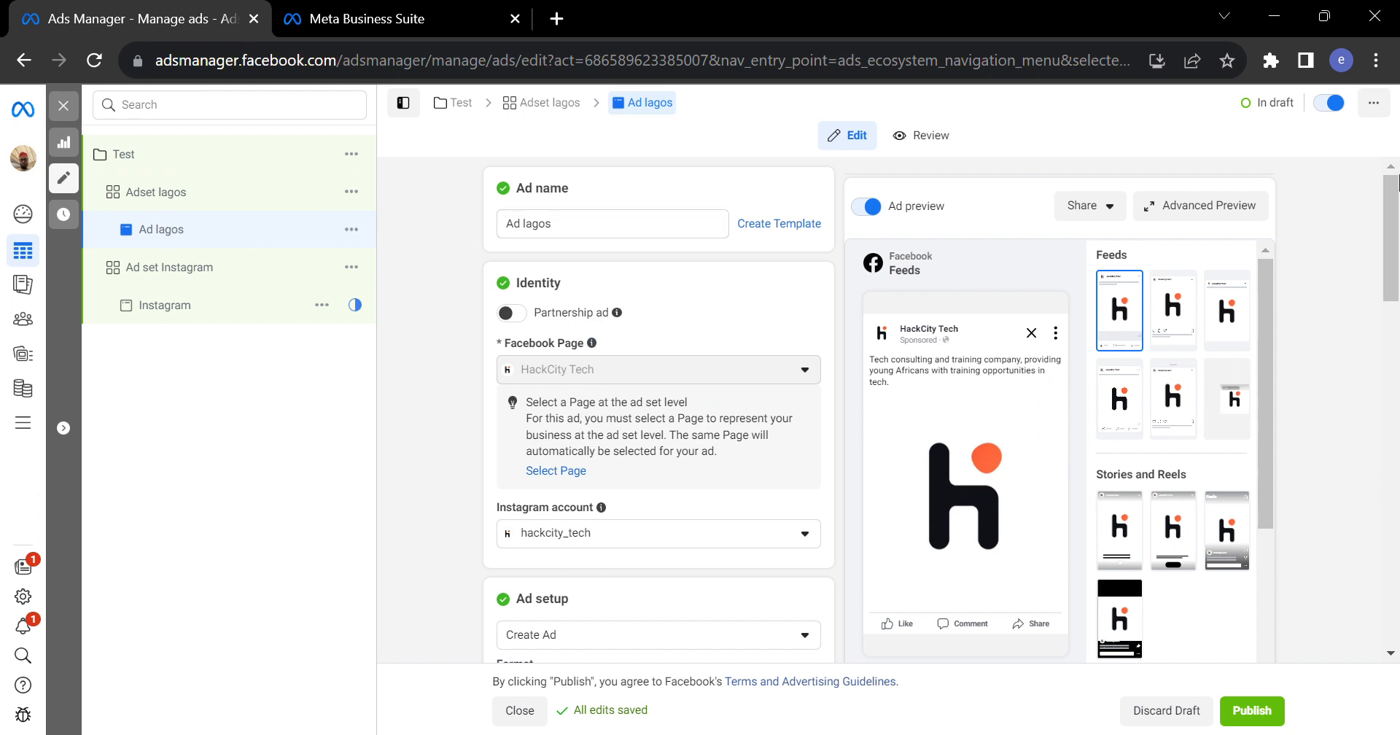
pyautogui.moveTo(1389, 208); pyautogui.dragTo(1389, 226)
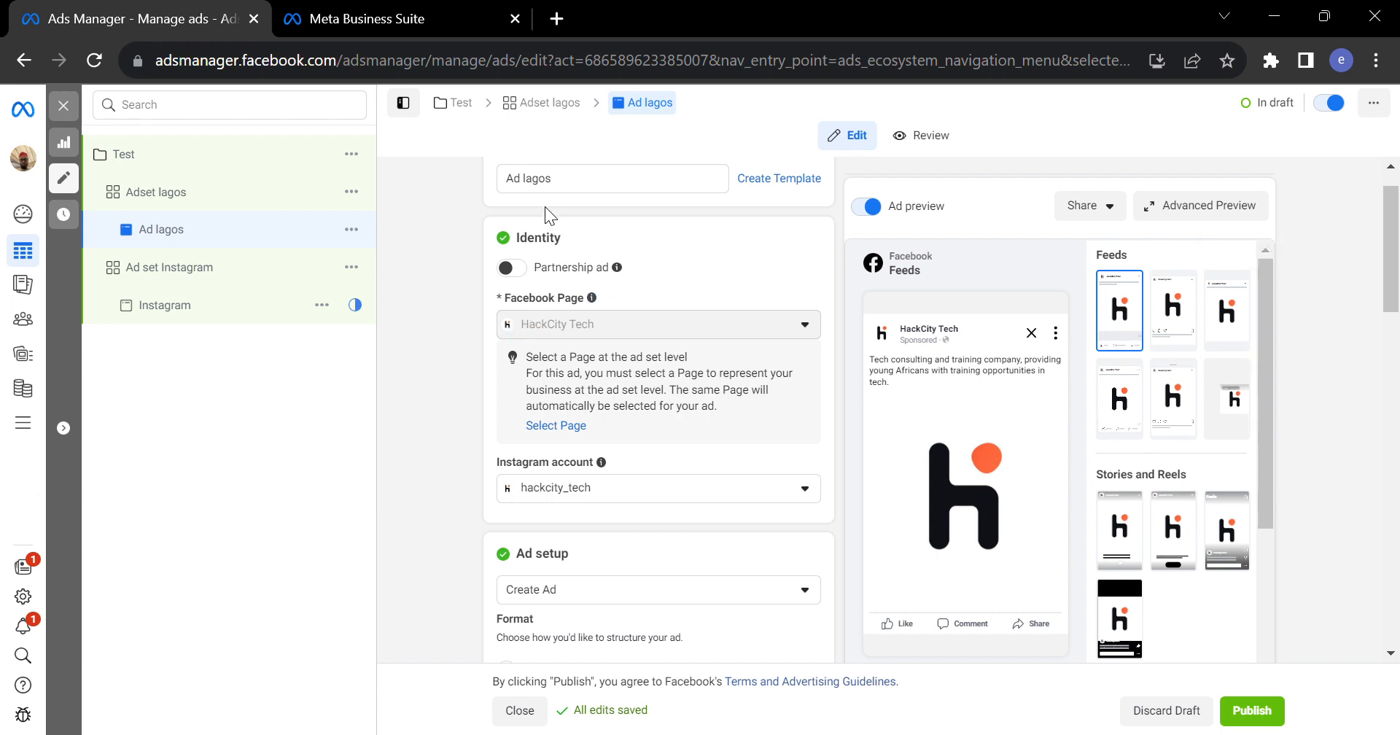
pyautogui.click(821, 487)
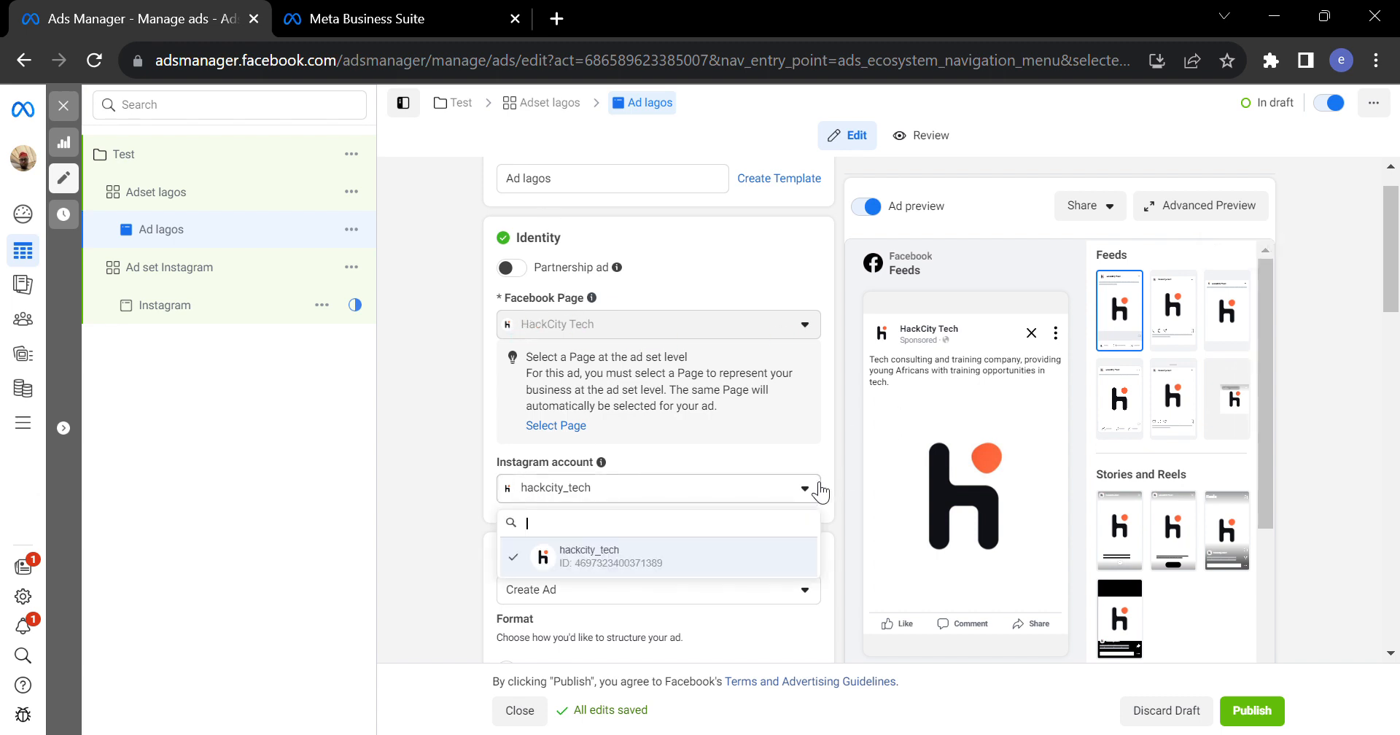
pyautogui.click(398, 483)
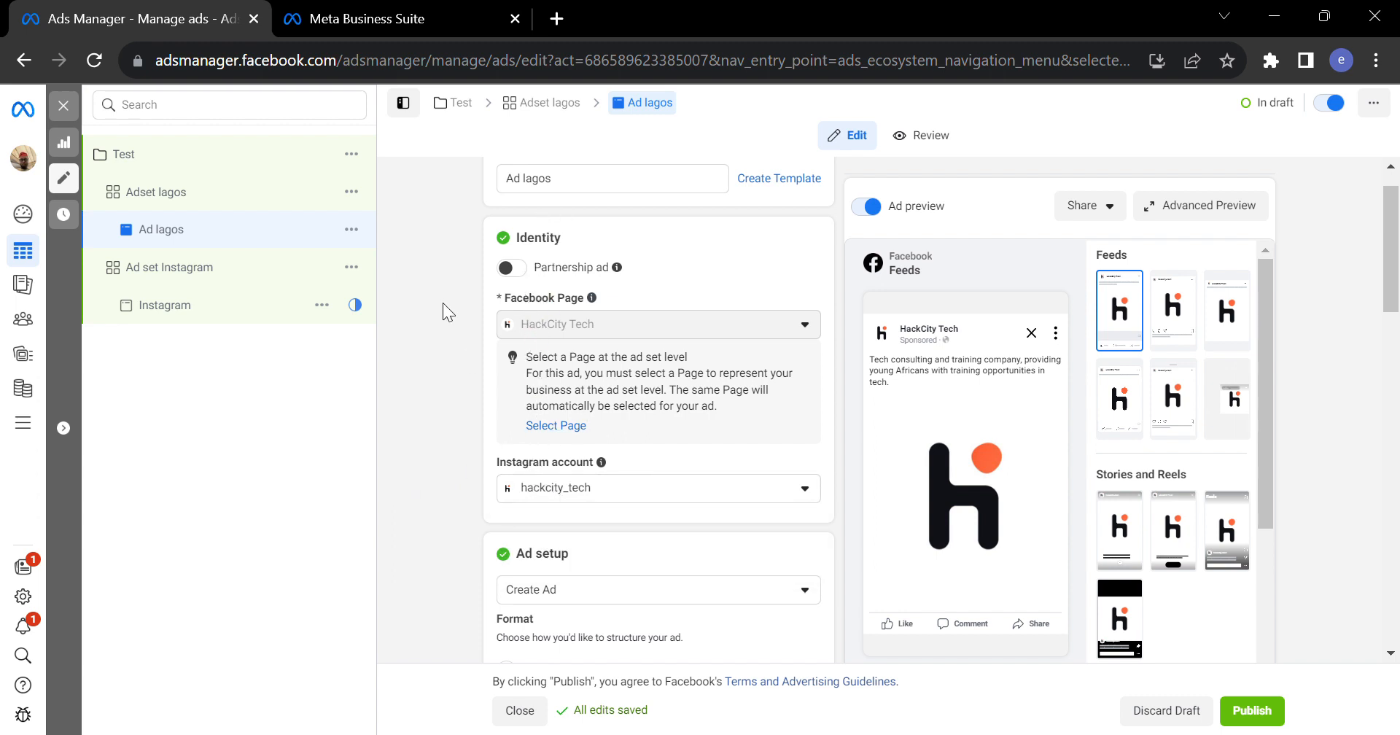
# Remove all existing media from the creative of the "Ad lagos" ad.
pyautogui.moveTo(1390, 253); pyautogui.dragTo(1392, 332)
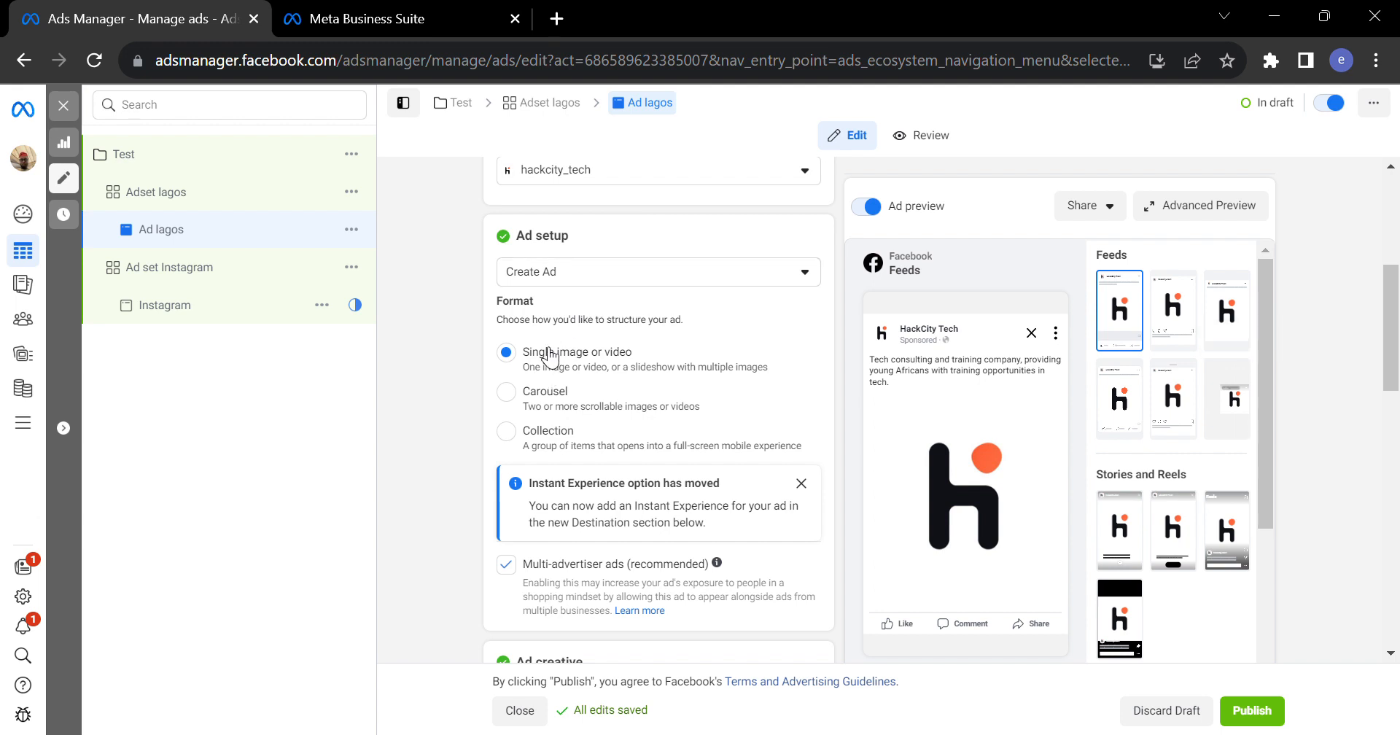
pyautogui.moveTo(1393, 364); pyautogui.dragTo(1384, 464)
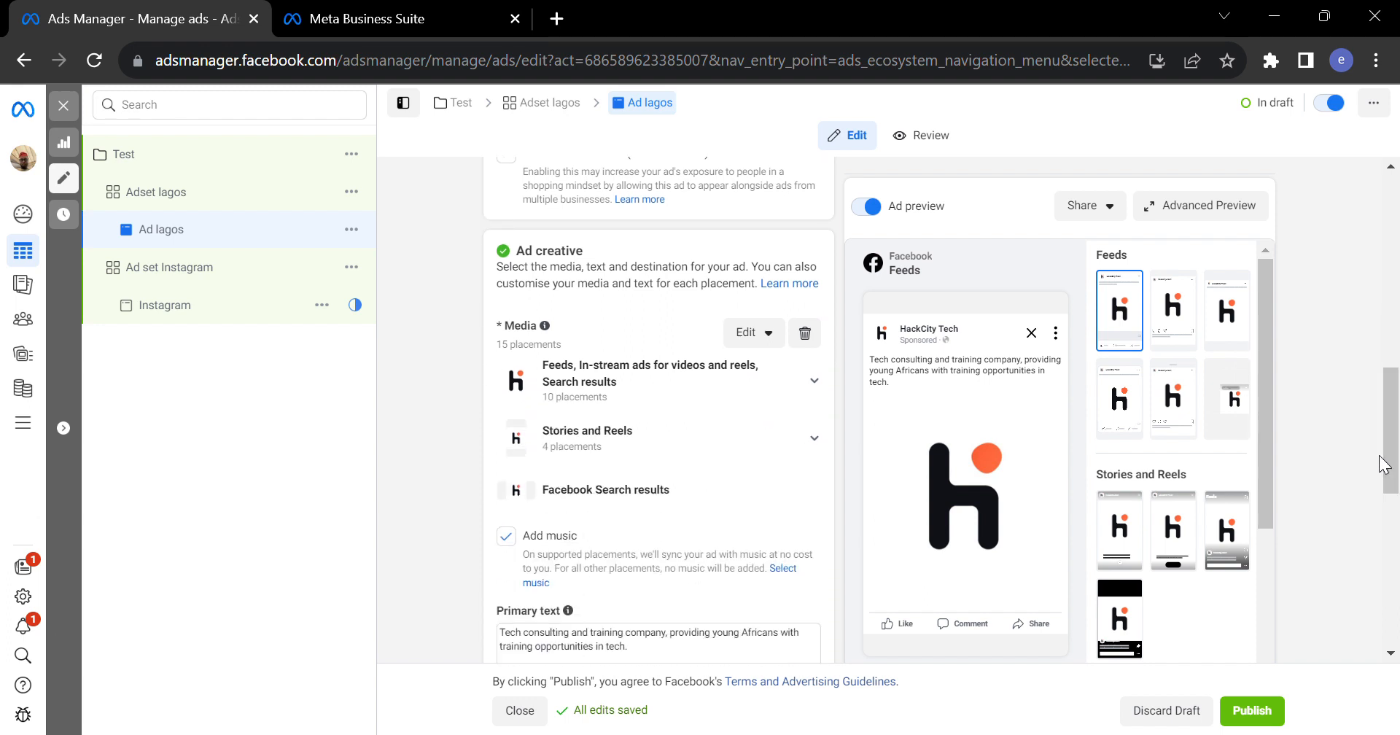
pyautogui.click(805, 333)
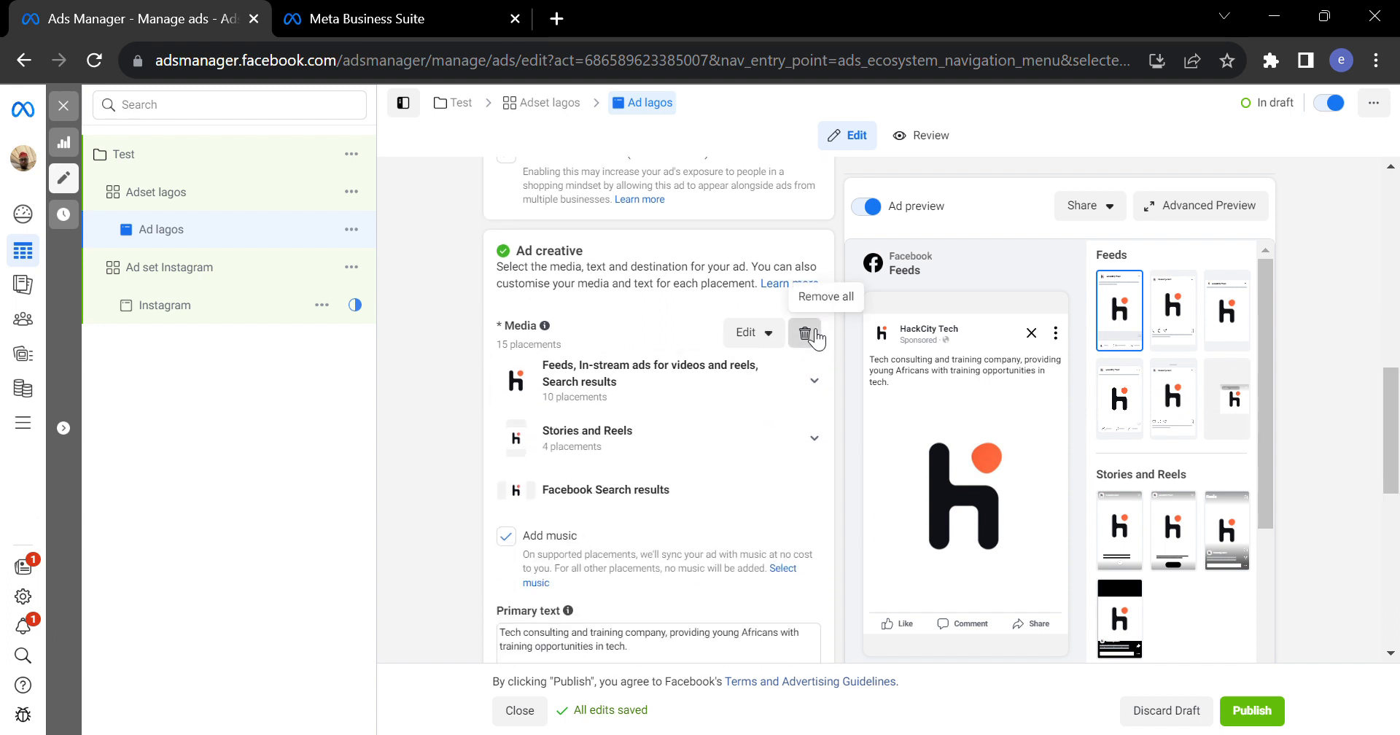
# Upload the "HC Webinar" image as the ad's new media and continue to the placement crops.
pyautogui.click(552, 356)
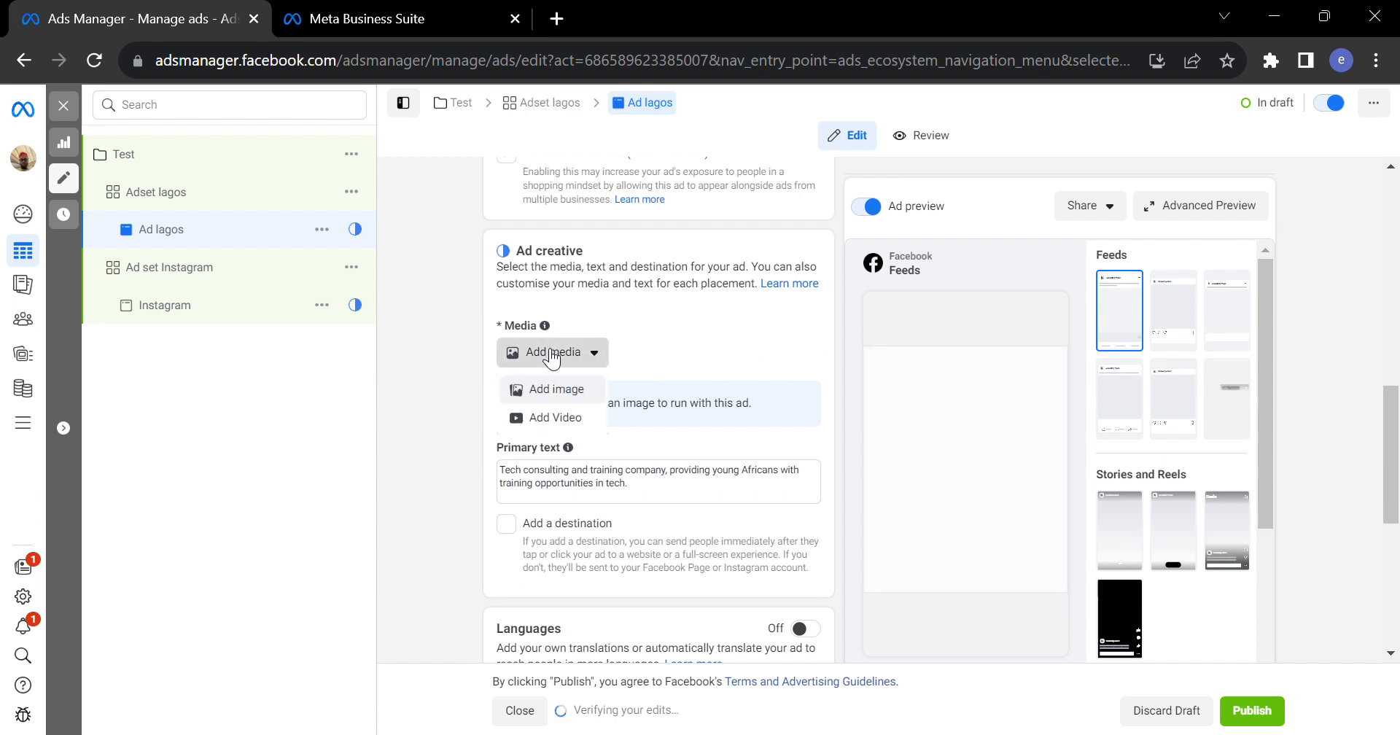
pyautogui.click(556, 394)
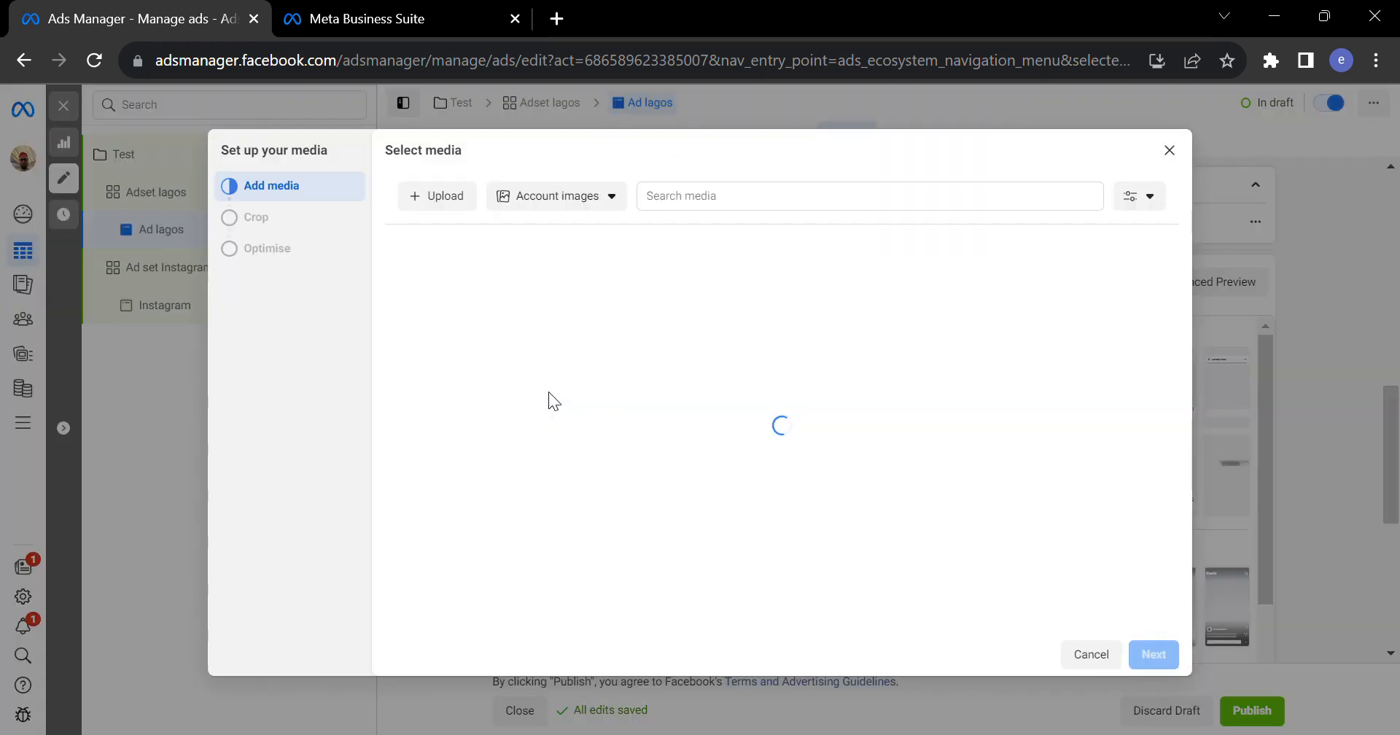
pyautogui.click(437, 198)
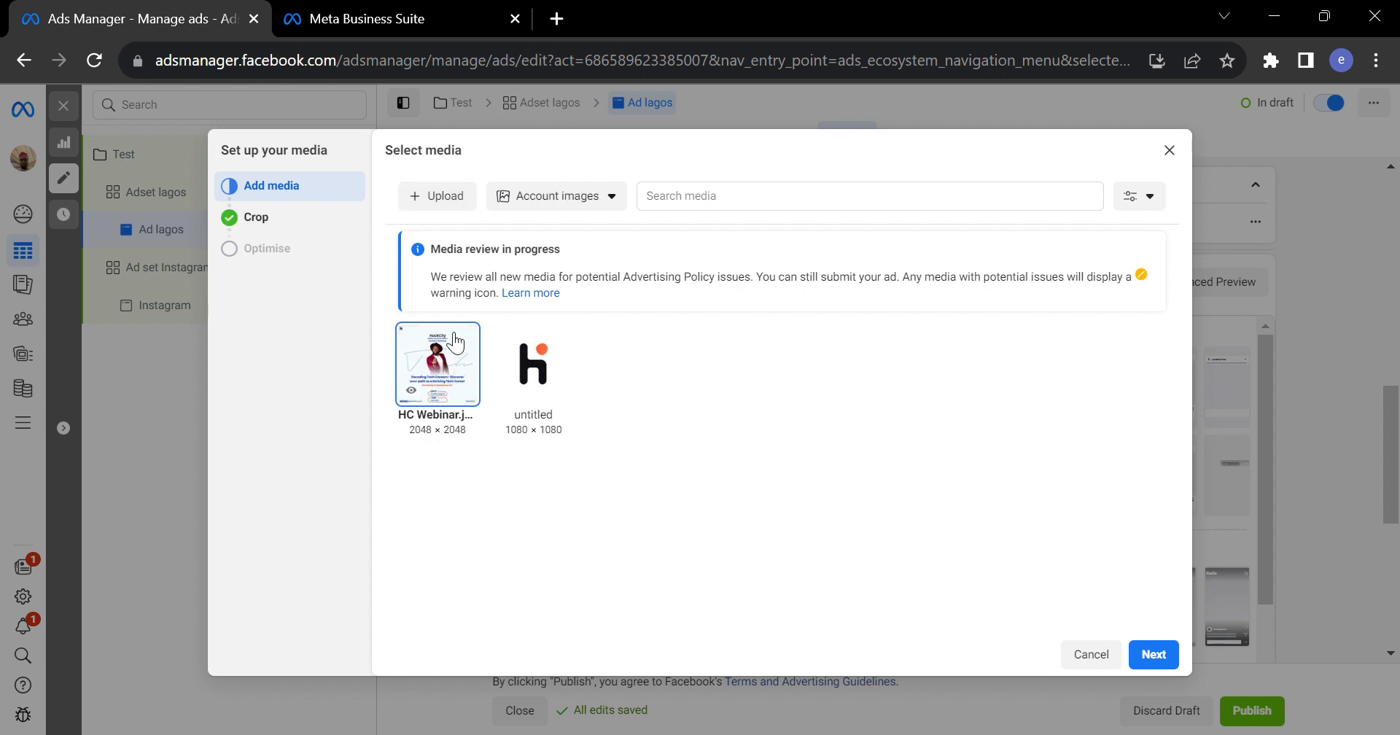
pyautogui.click(1154, 654)
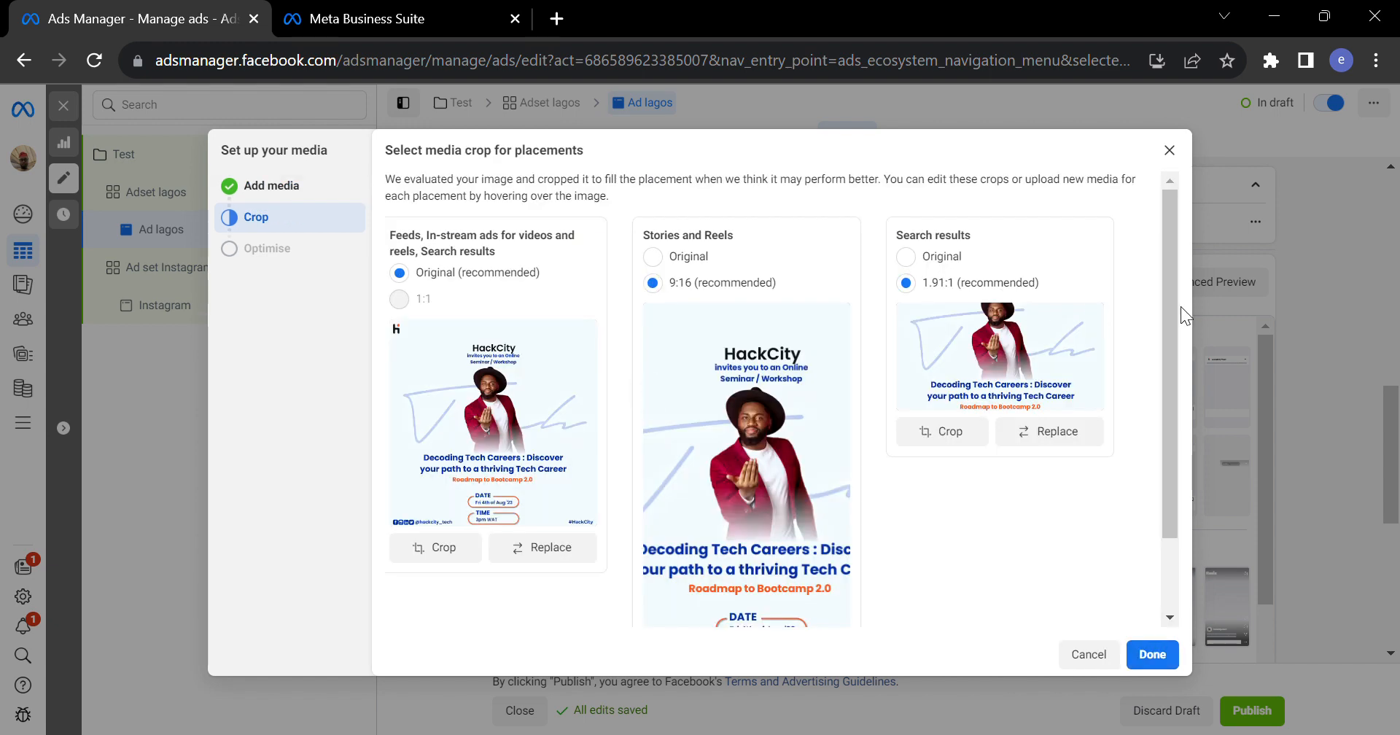
# Try the Original crop for Search results and switch it back to the recommended 1.91:1.
pyautogui.moveTo(1176, 312); pyautogui.dragTo(1113, 275)
pyautogui.click(906, 256)
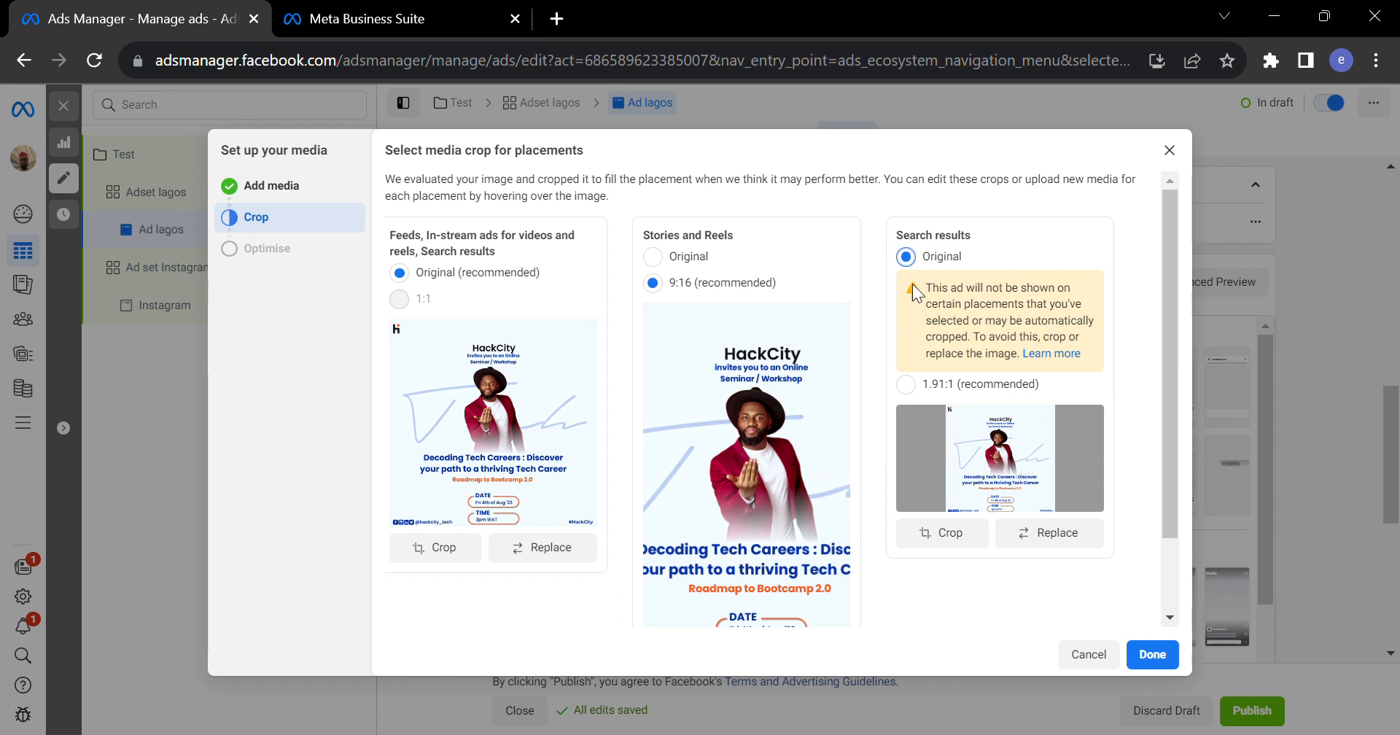
pyautogui.click(907, 385)
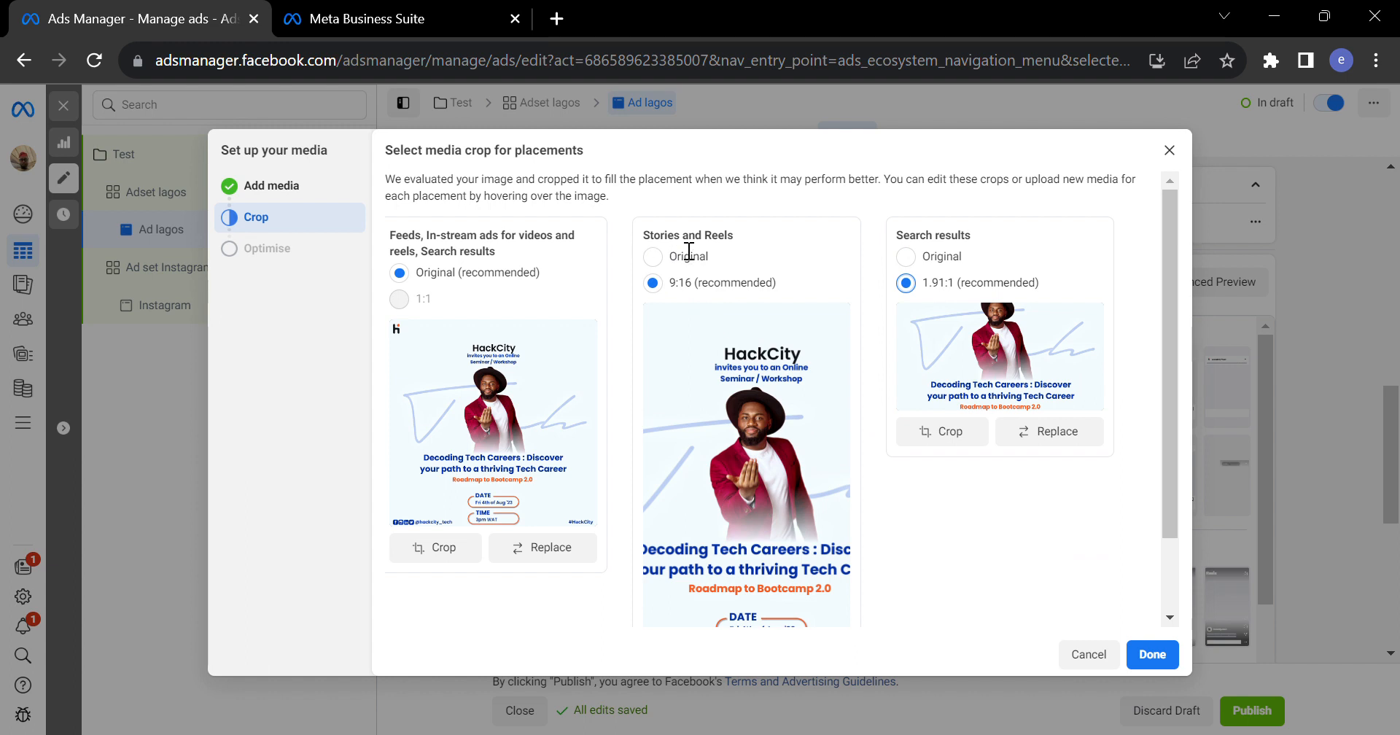
# Use the Original crop for Stories and Reels and finish the media setup.
pyautogui.click(653, 256)
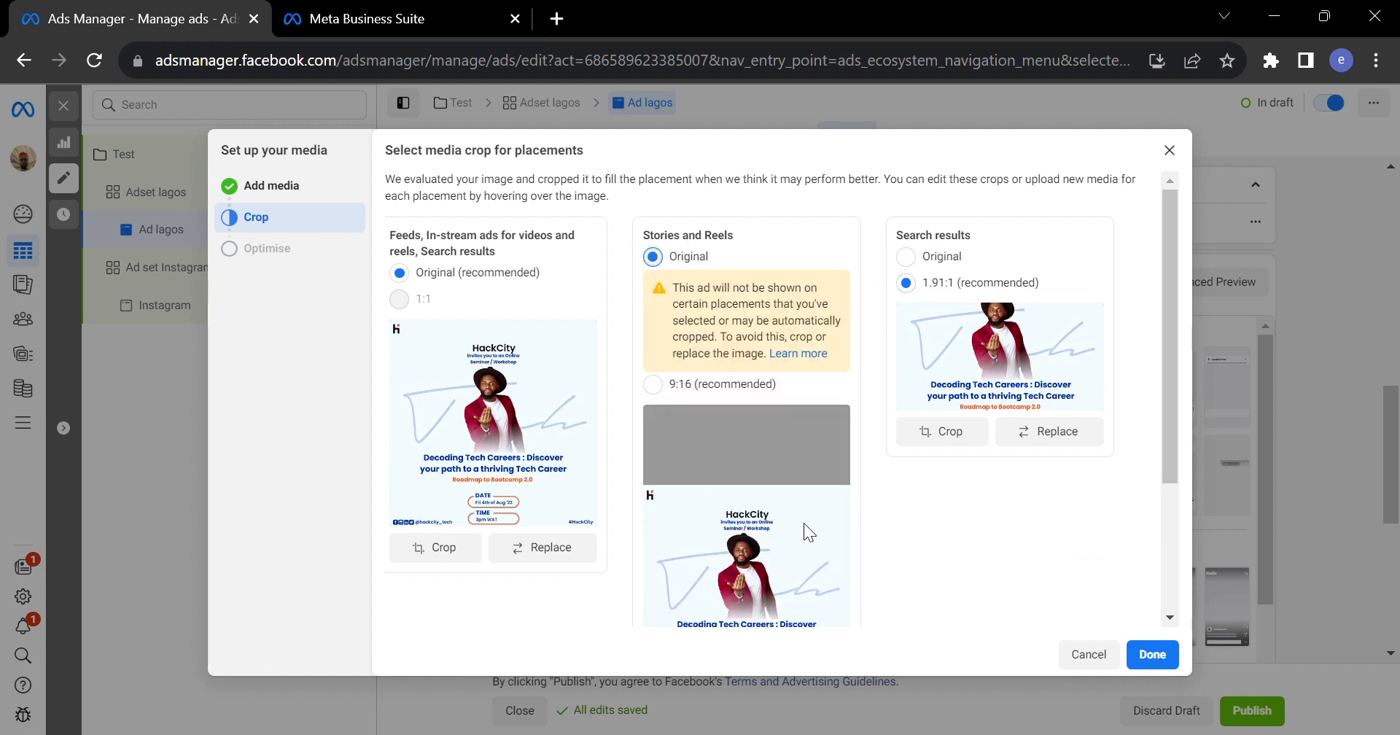
pyautogui.moveTo(1167, 296); pyautogui.dragTo(1136, 519)
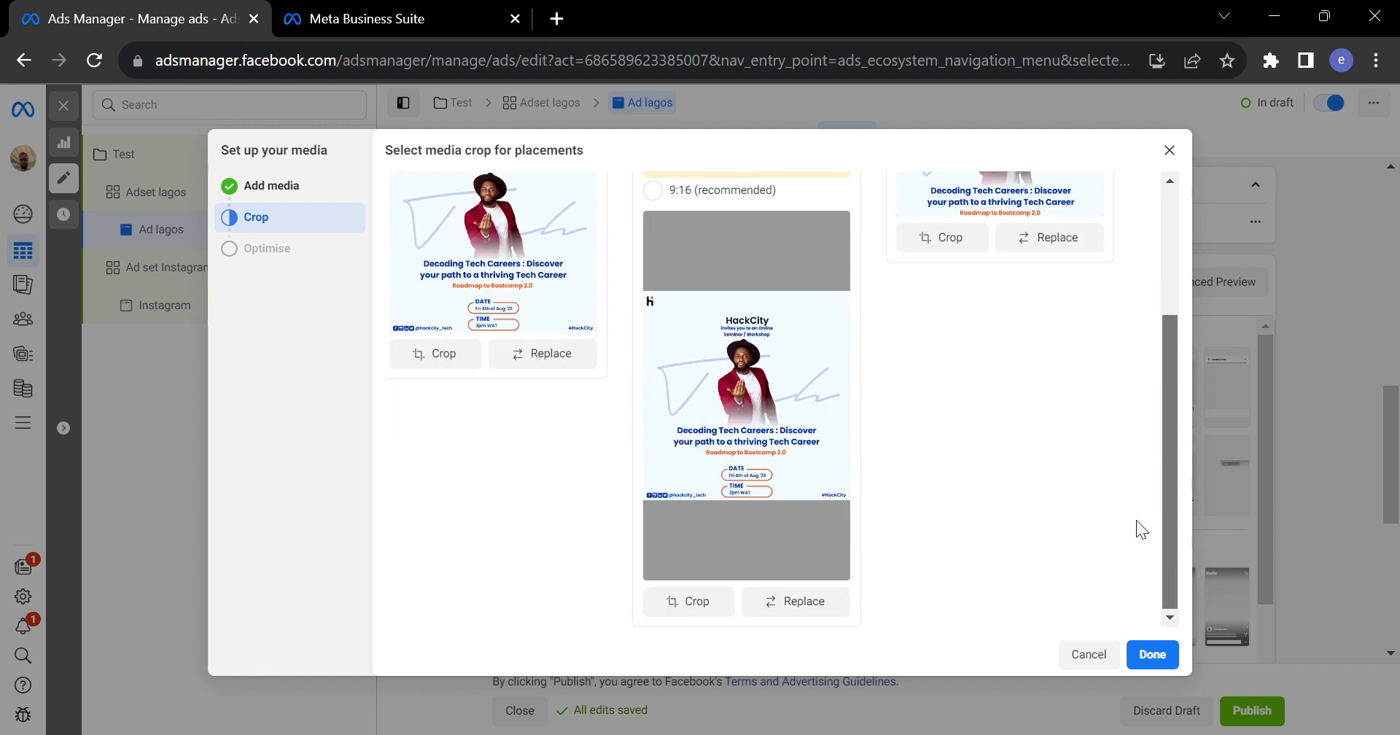
pyautogui.click(1149, 660)
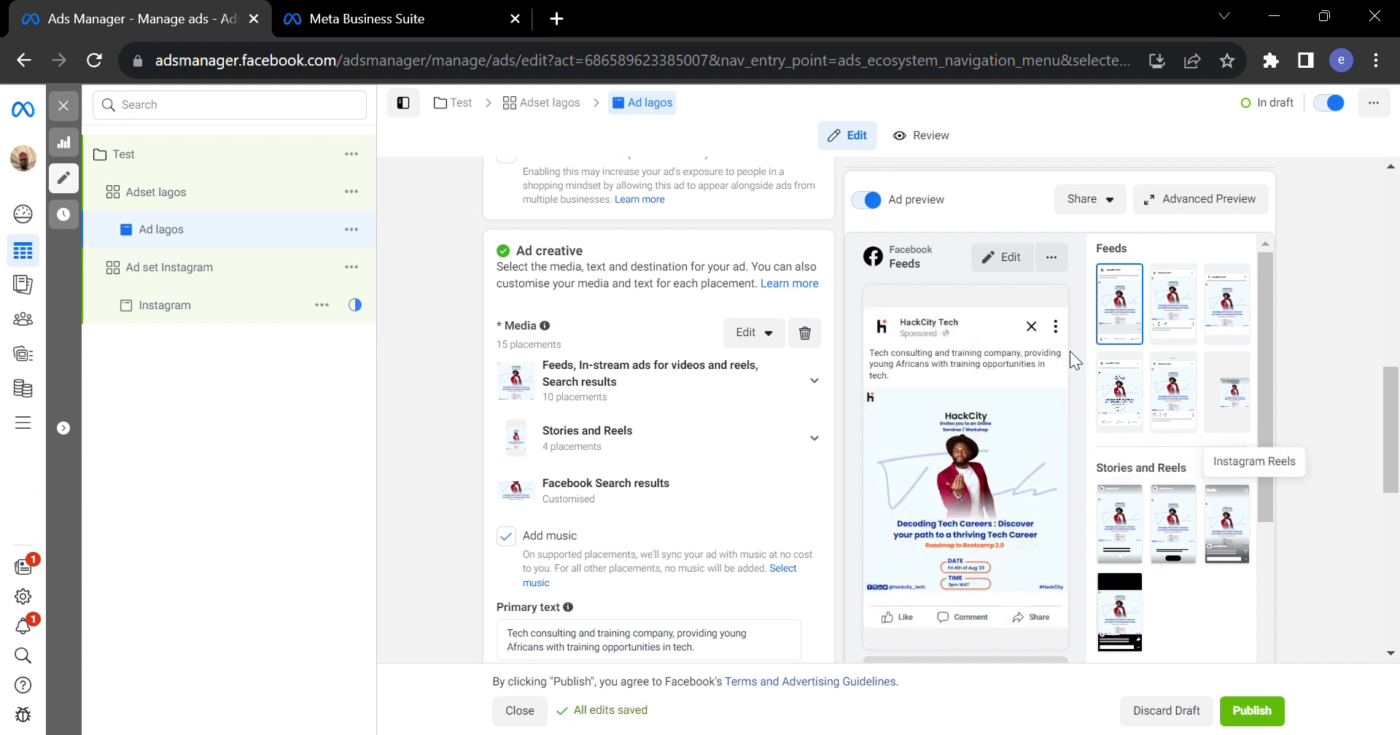
pyautogui.click(1109, 204)
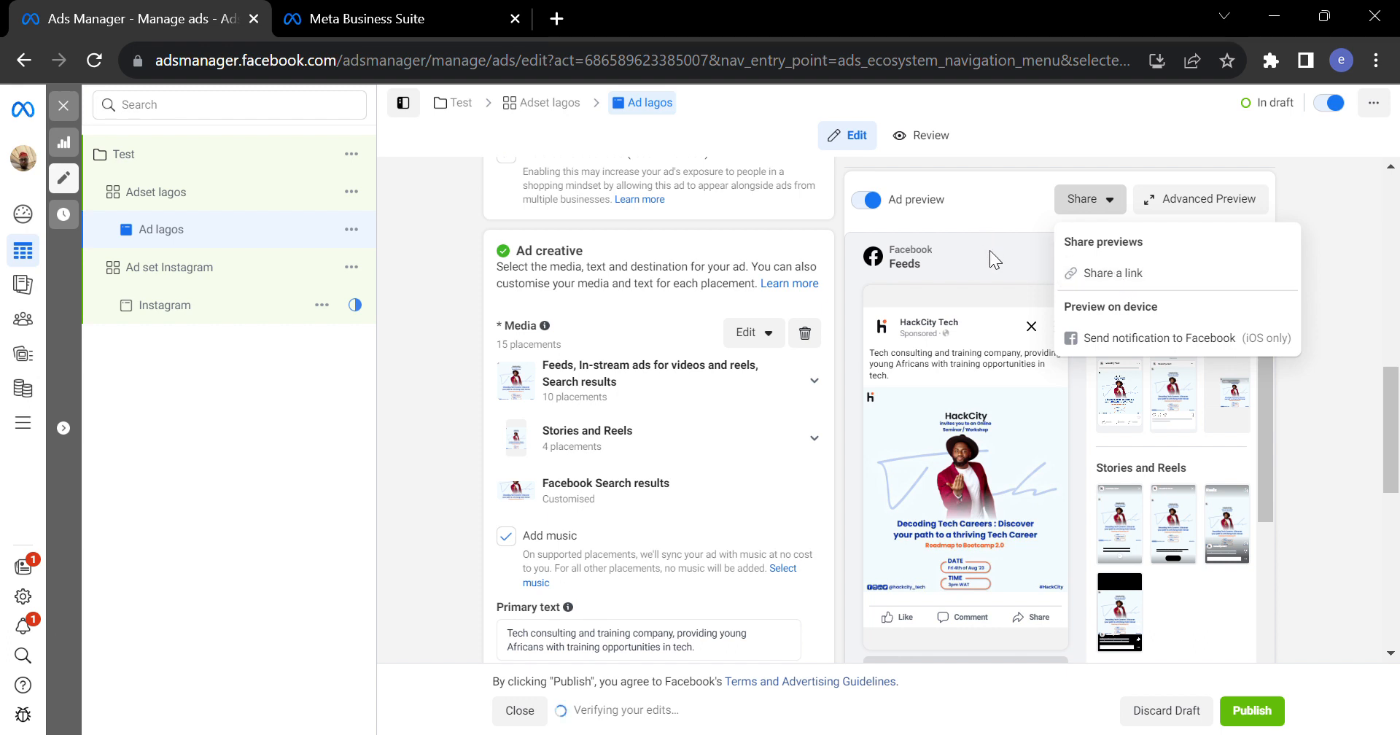
pyautogui.doubleClick(923, 254)
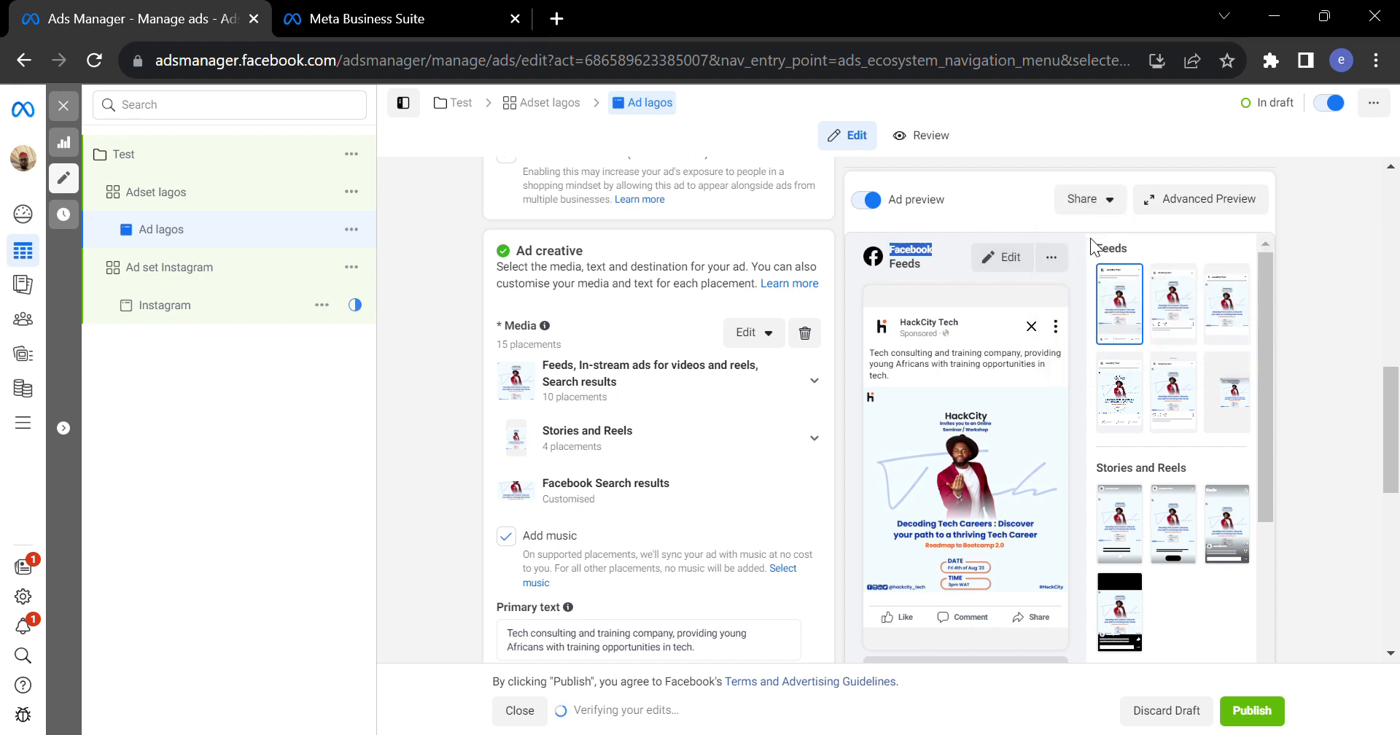
pyautogui.click(1053, 257)
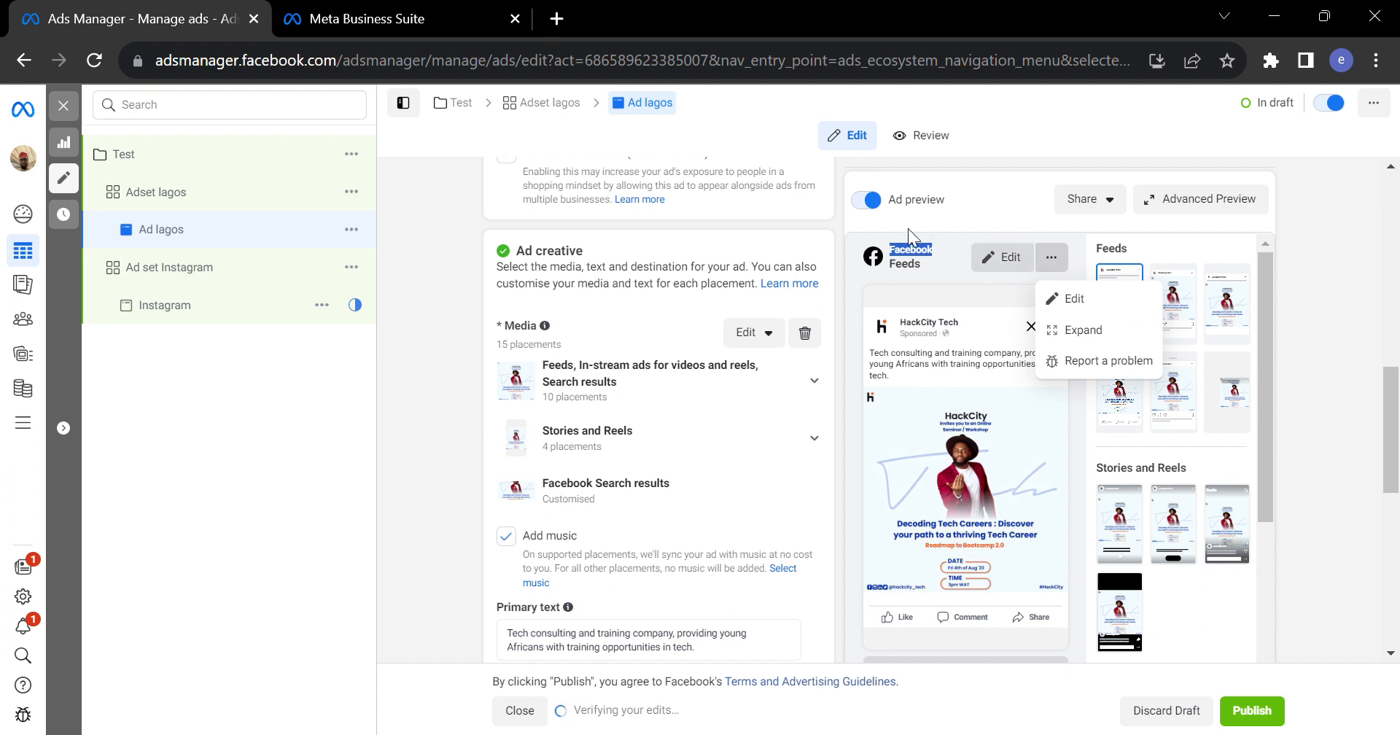
pyautogui.click(895, 280)
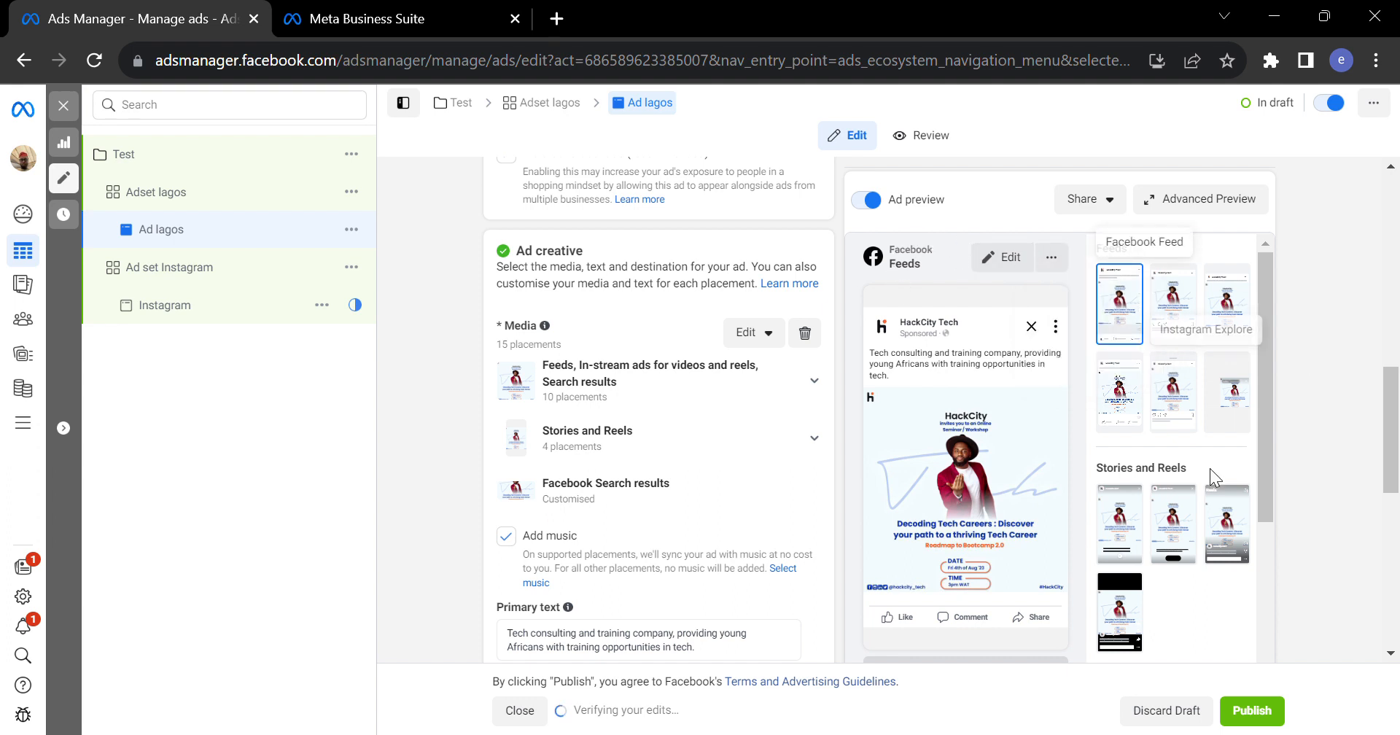
# Add an empty second primary text option and enable a destination for the "Ad lagos" ad.
pyautogui.scroll(-2, 1271, 400)
pyautogui.moveTo(1389, 454); pyautogui.dragTo(1340, 533)
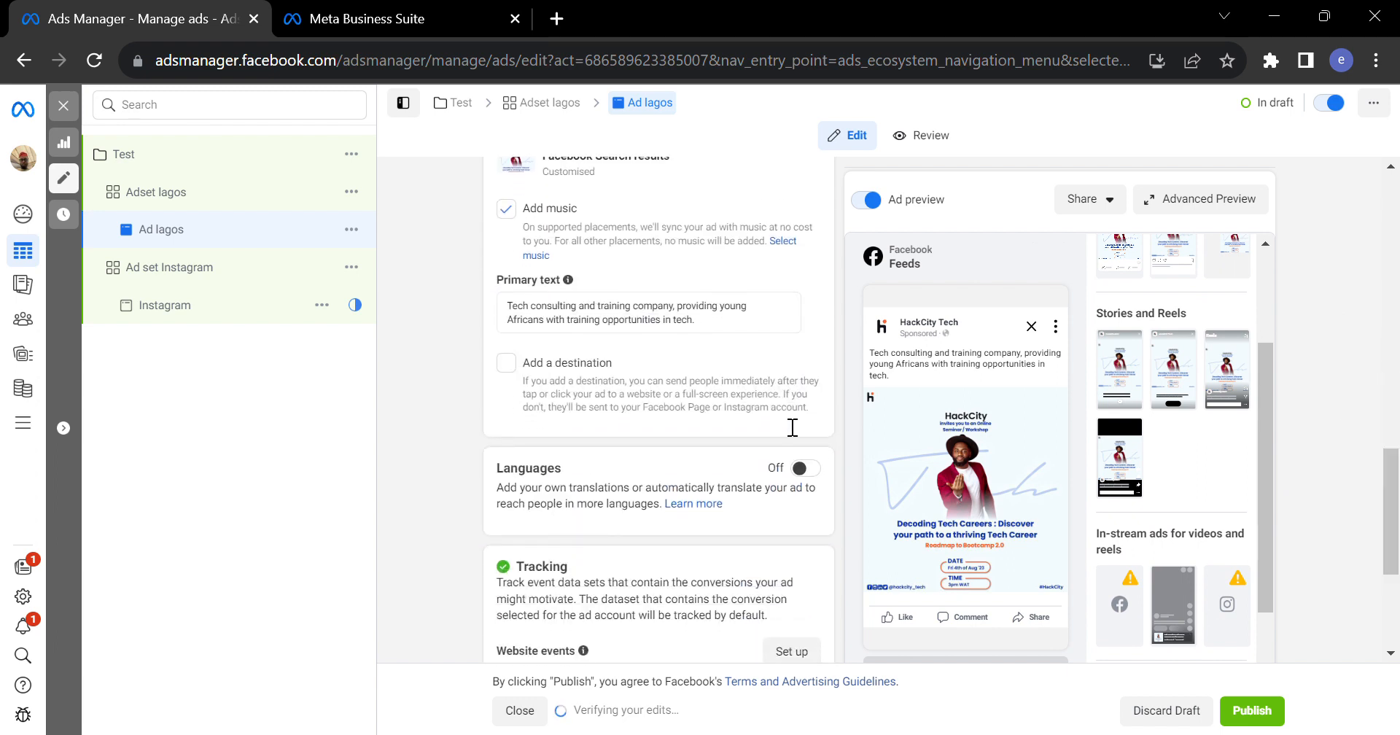
pyautogui.click(714, 329)
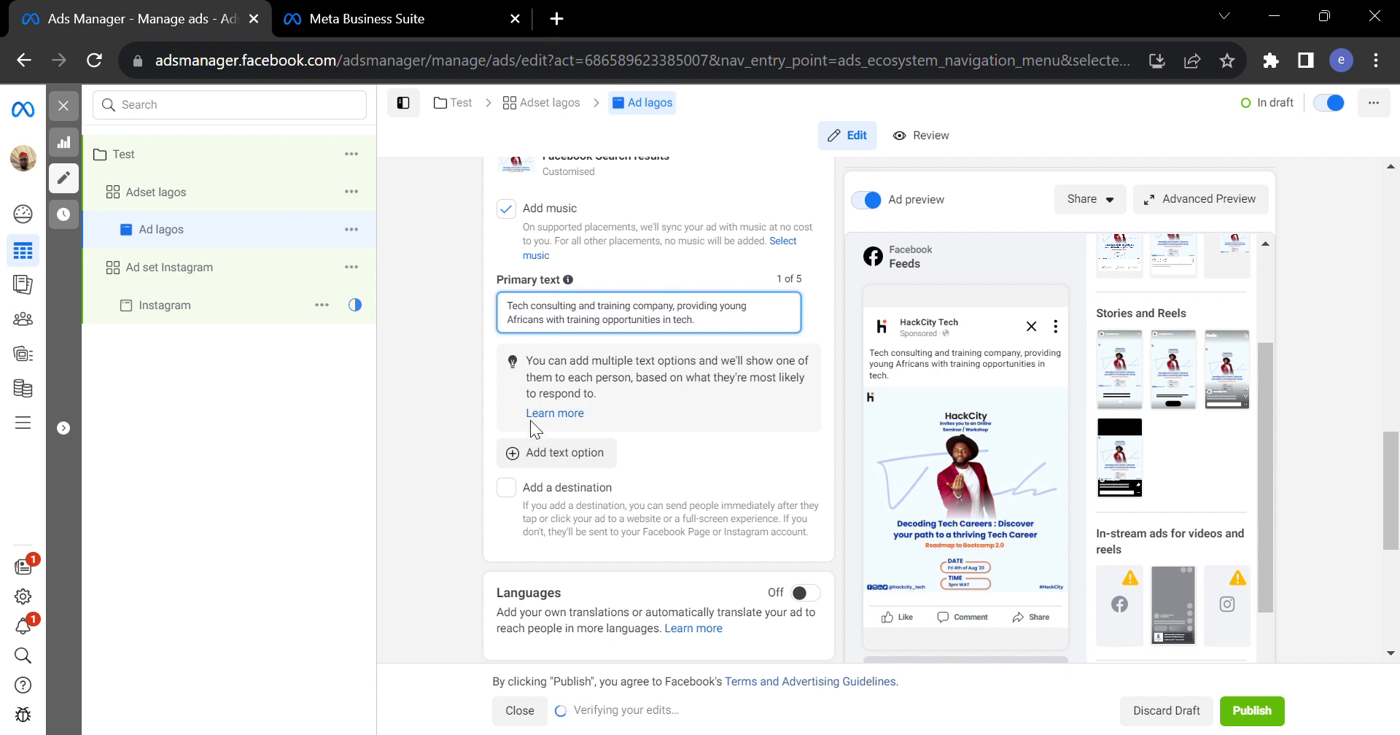
pyautogui.click(549, 460)
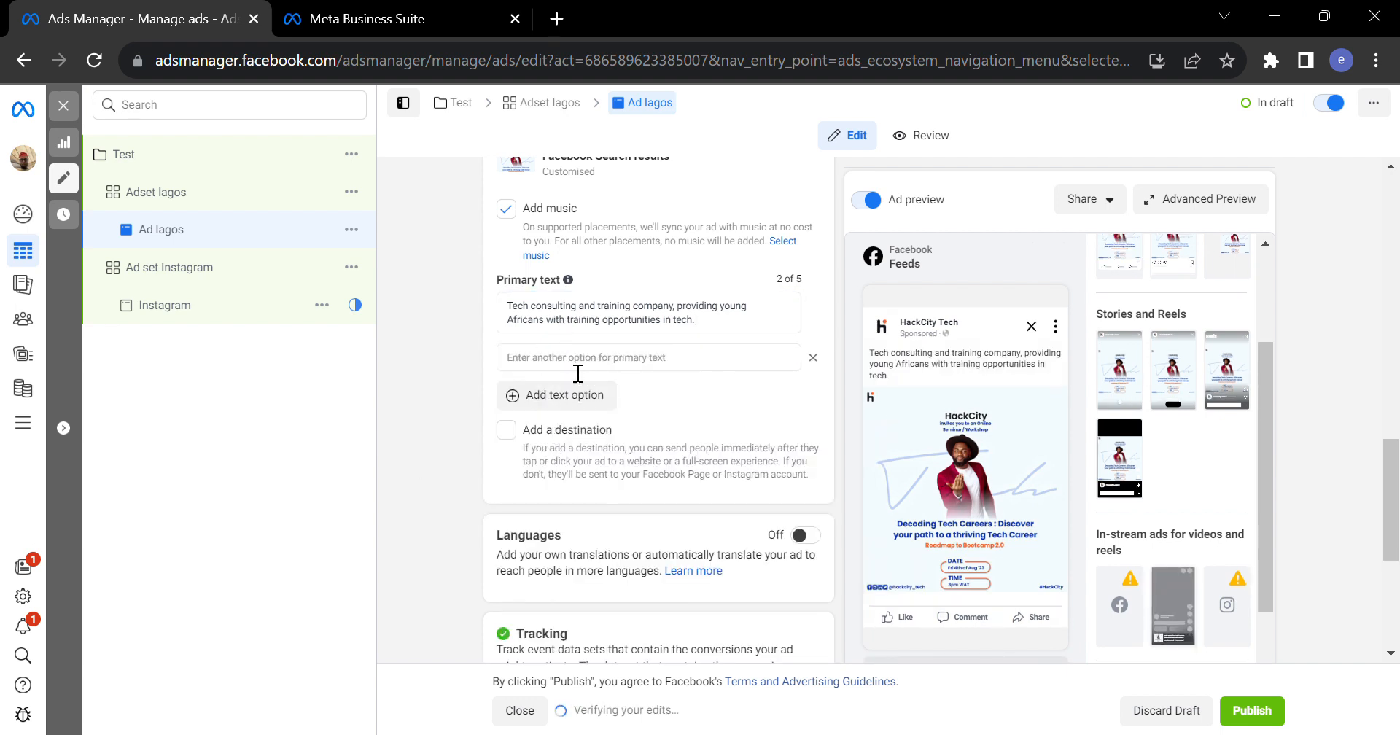
pyautogui.scroll(-2, 1390, 437)
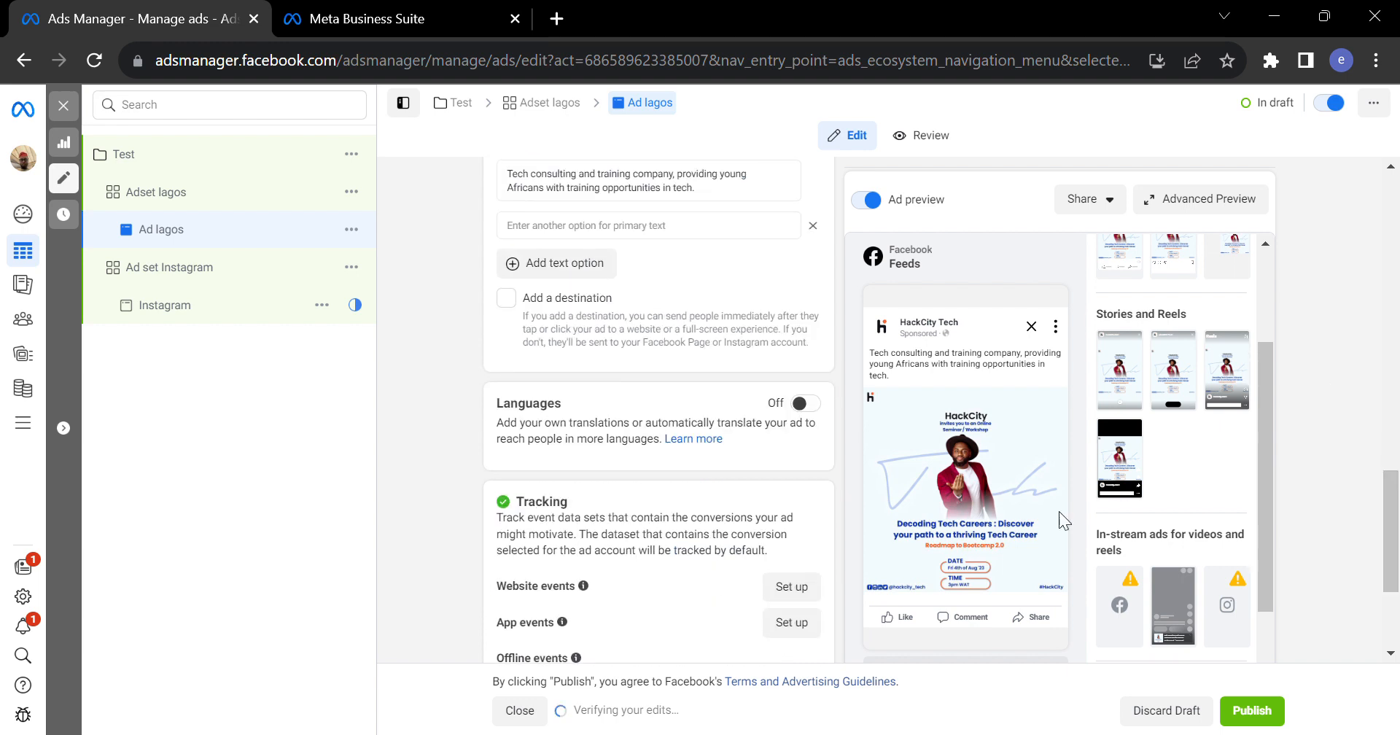
pyautogui.click(560, 337)
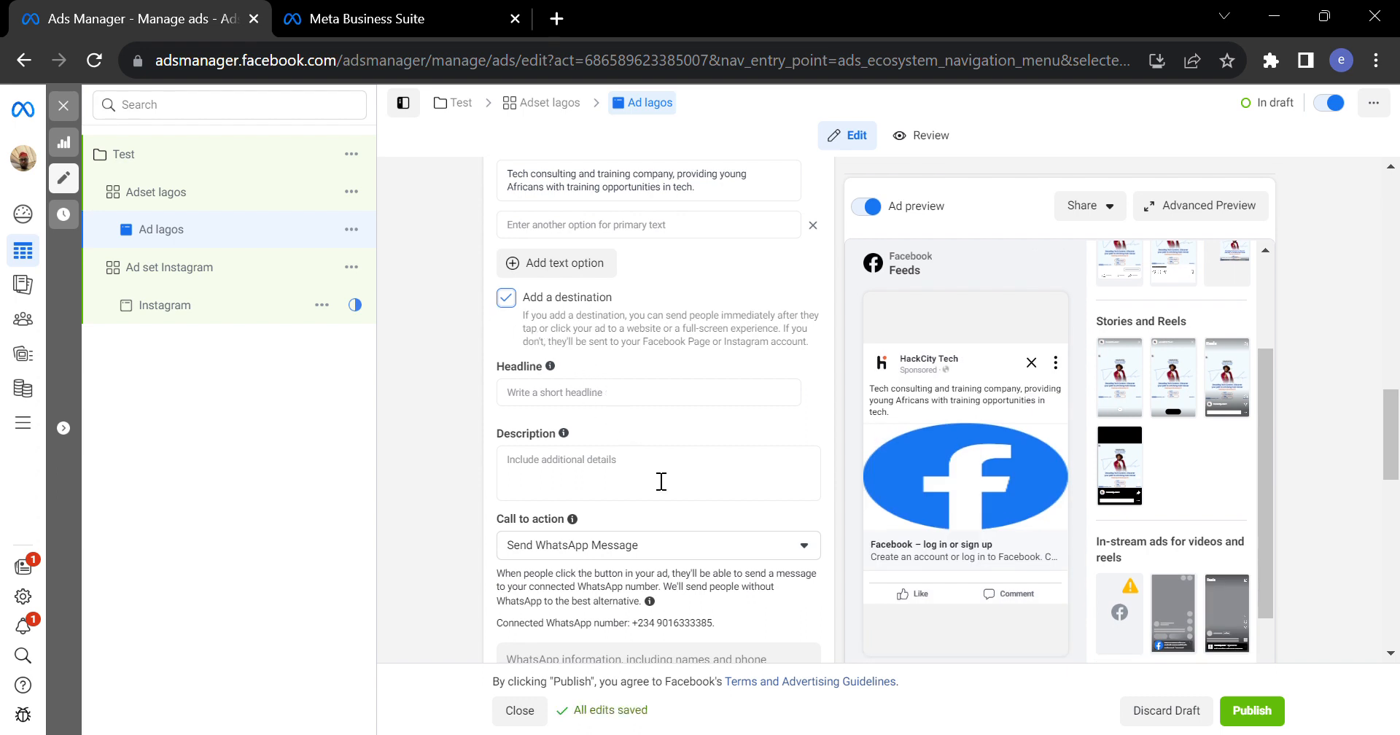
# Review the call-to-action options offered for the "Ad lagos" ad while WhatsApp is its destination.
pyautogui.moveTo(1395, 423); pyautogui.dragTo(1395, 465)
pyautogui.click(804, 315)
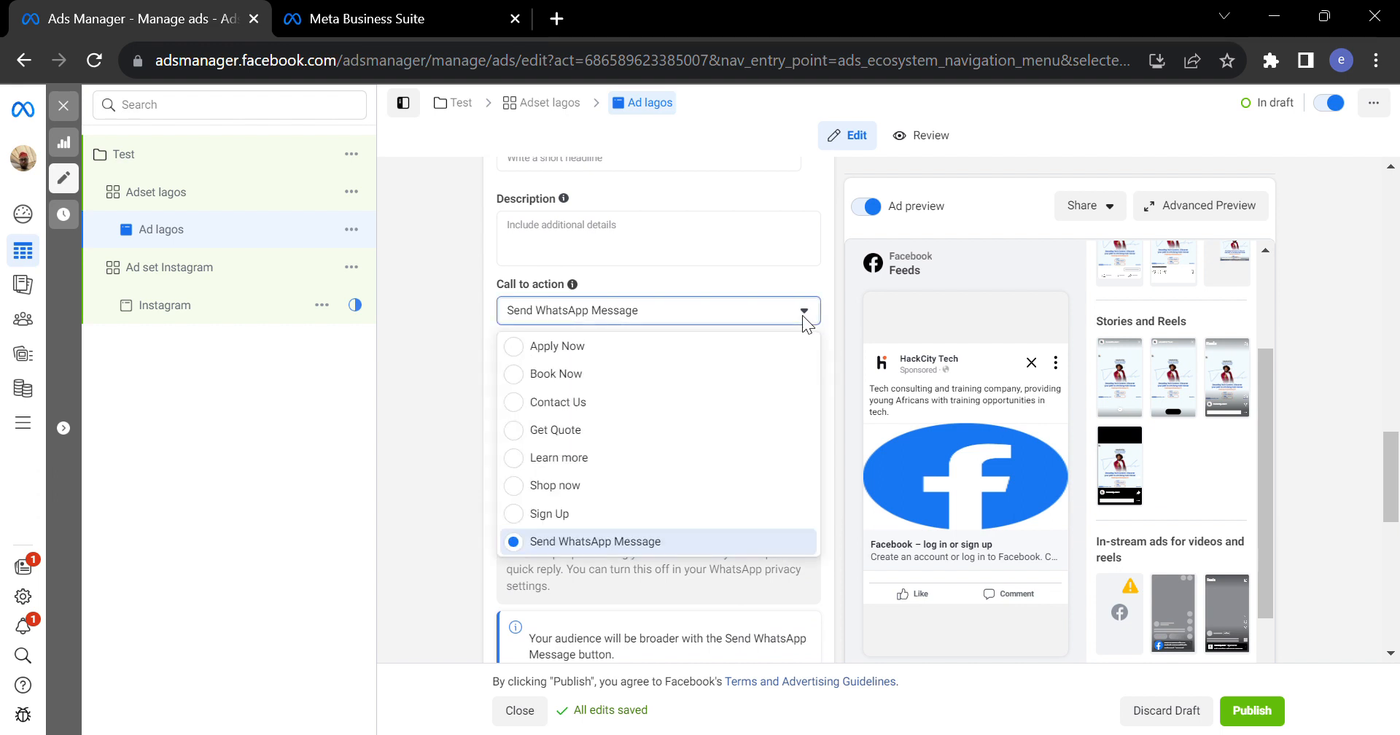
pyautogui.click(803, 316)
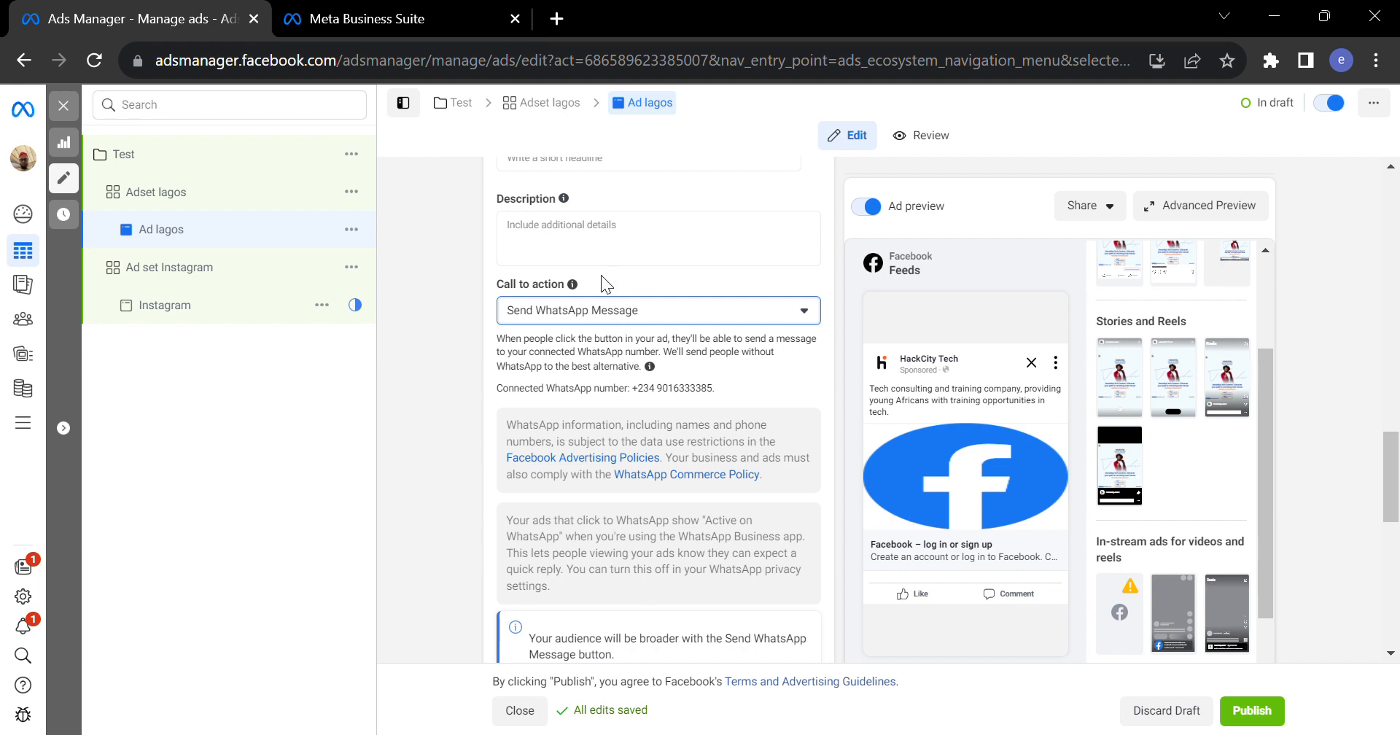
pyautogui.moveTo(1391, 490); pyautogui.dragTo(1384, 585)
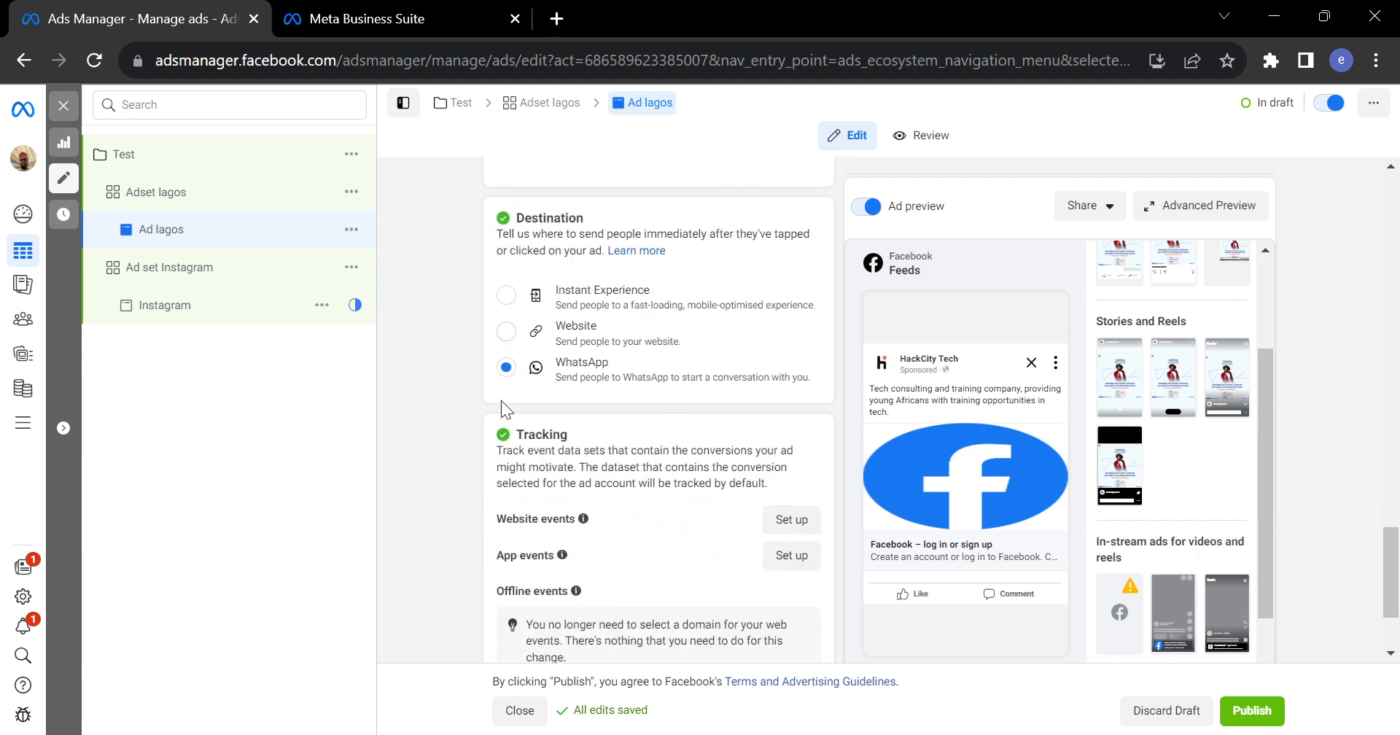
pyautogui.click(506, 332)
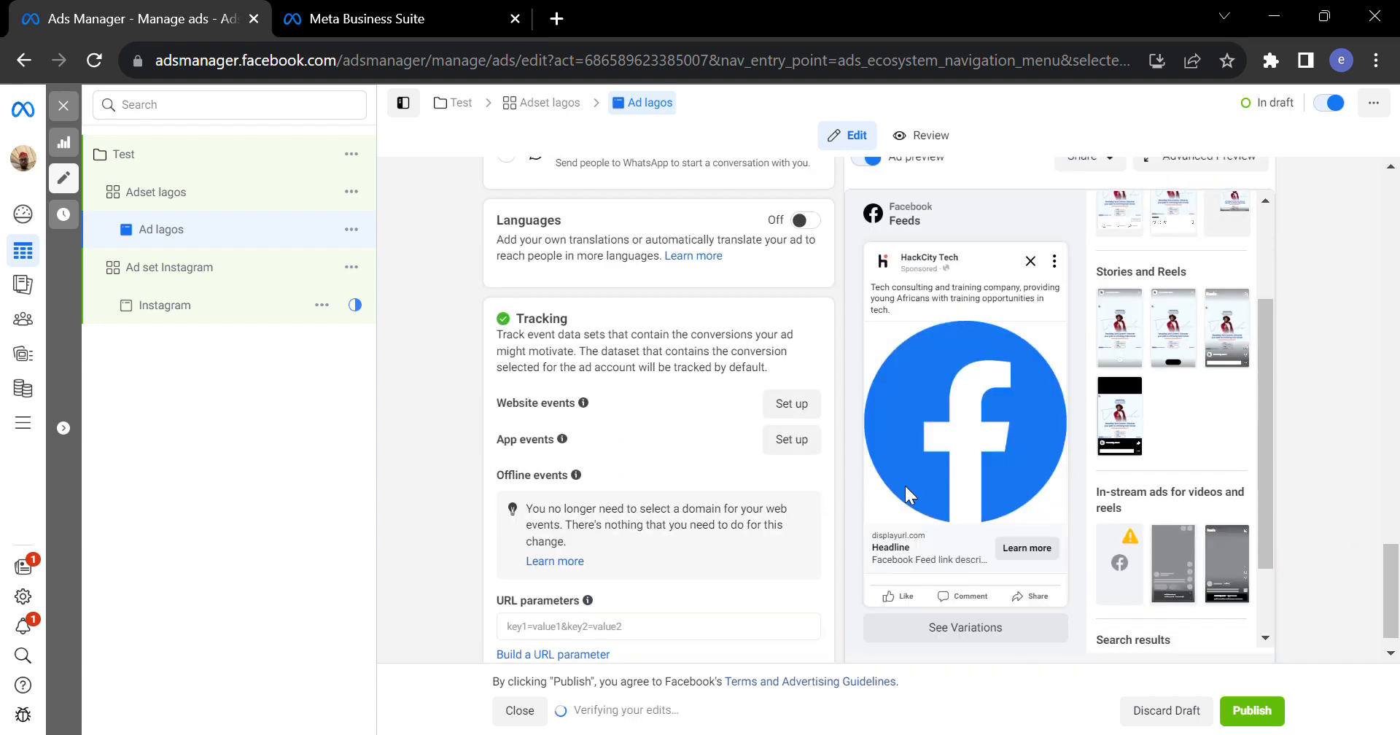
pyautogui.scroll(3, 700, 378)
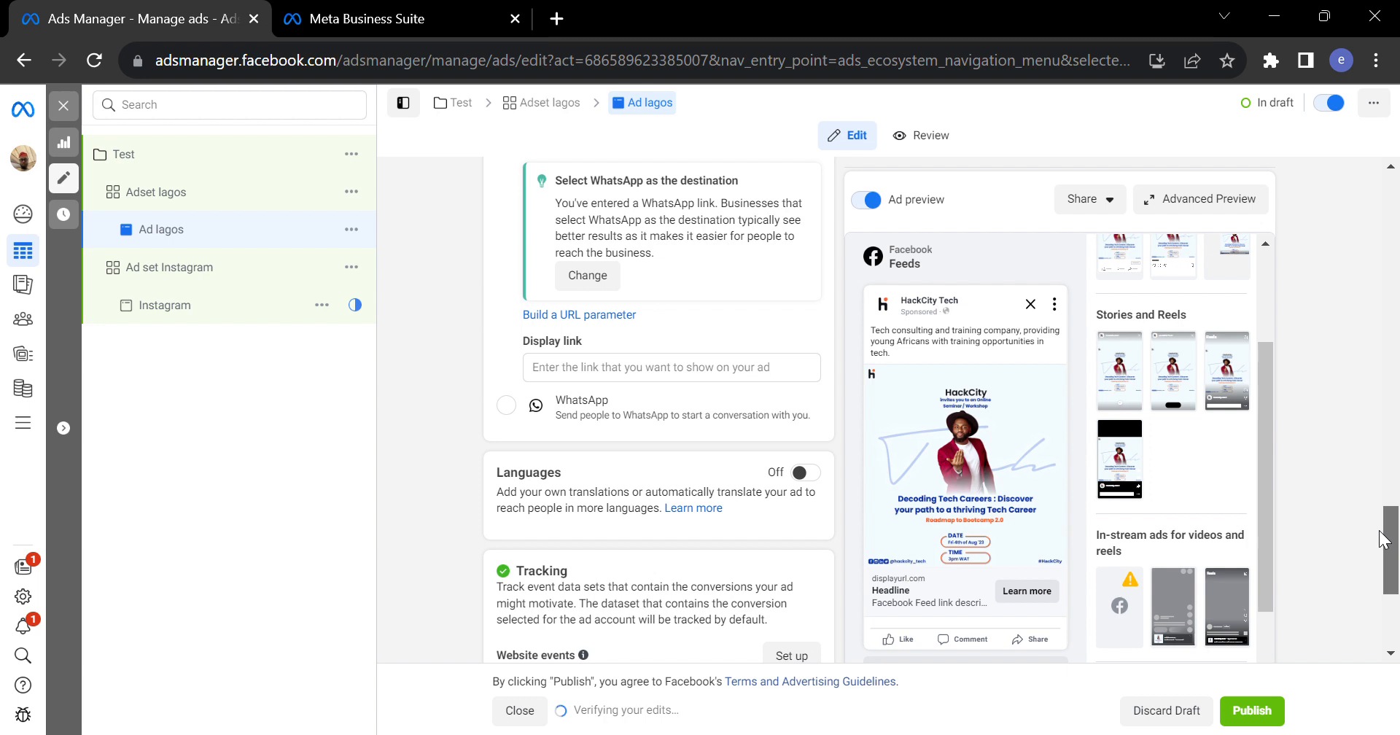
pyautogui.moveTo(1390, 560); pyautogui.dragTo(1367, 517)
pyautogui.click(693, 380)
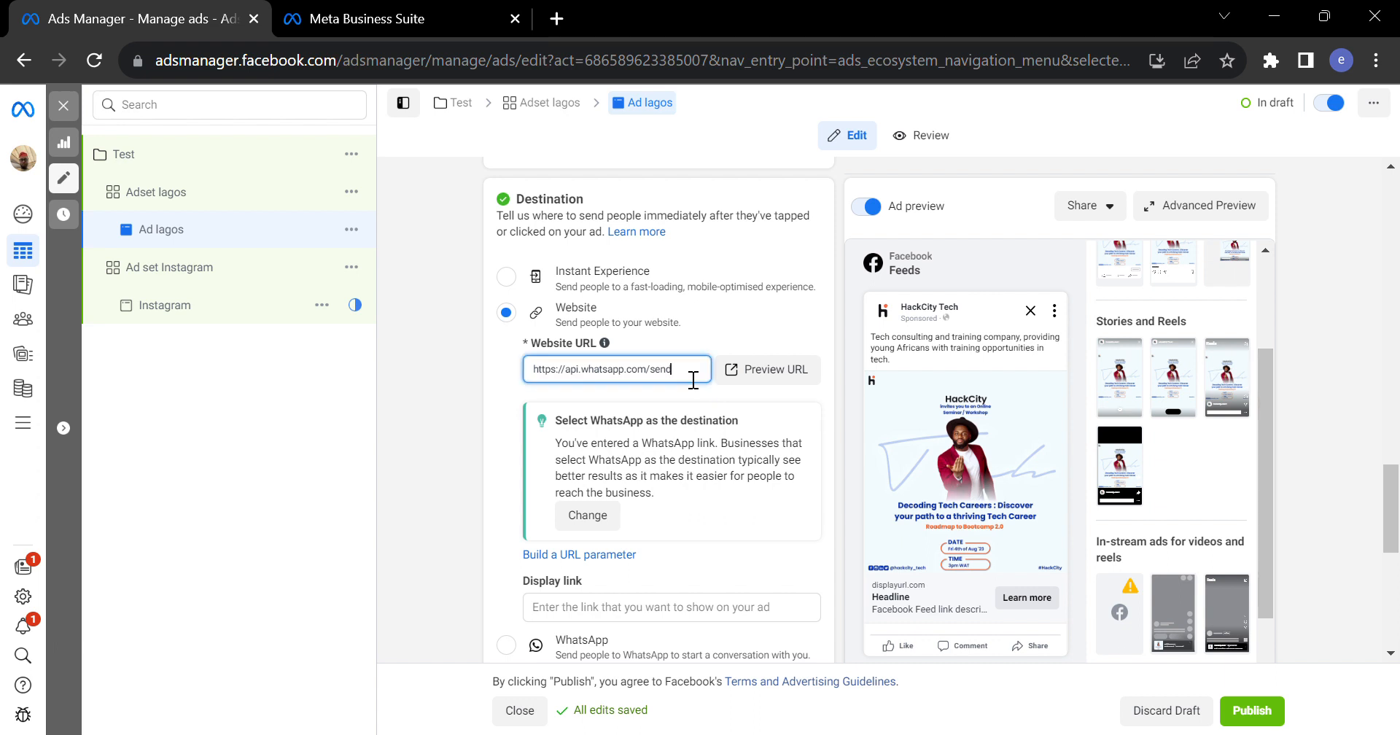
pyautogui.hotkey('ctrl', 'a')
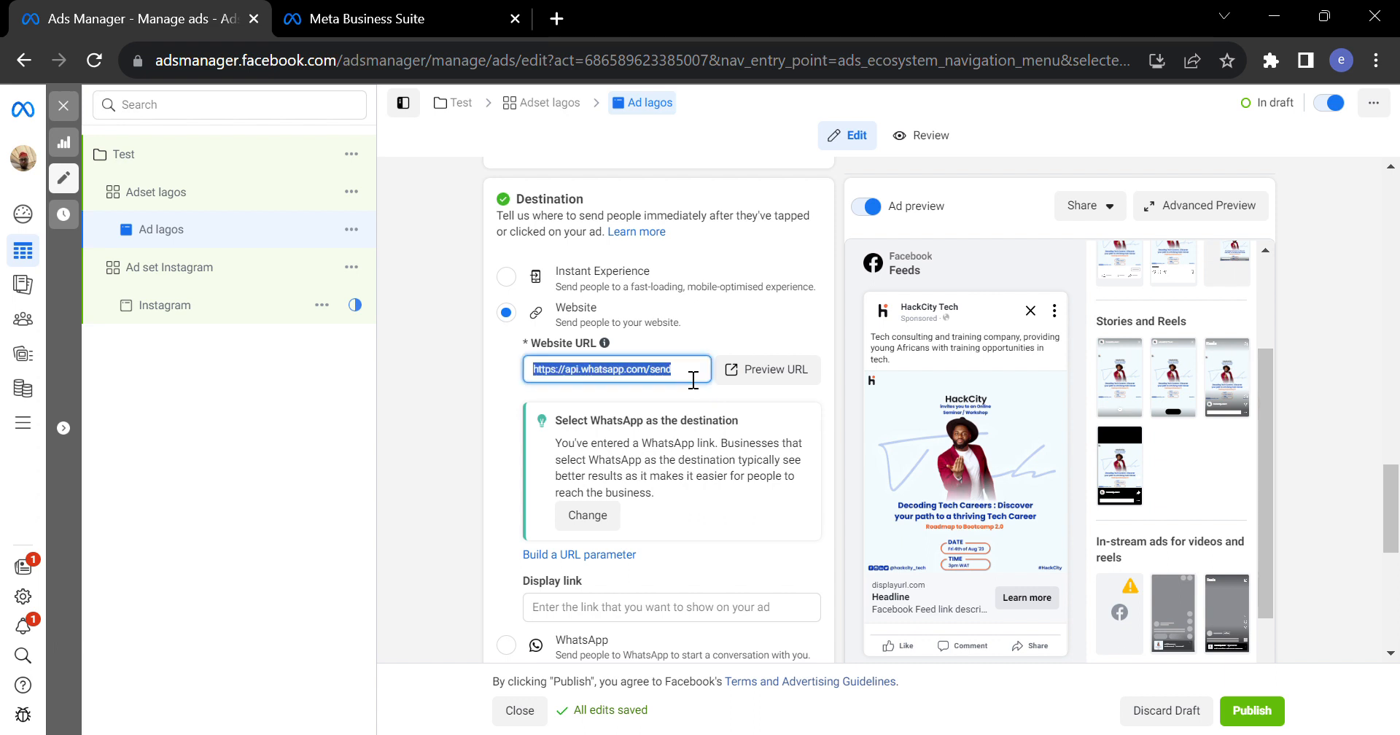
pyautogui.write('www')
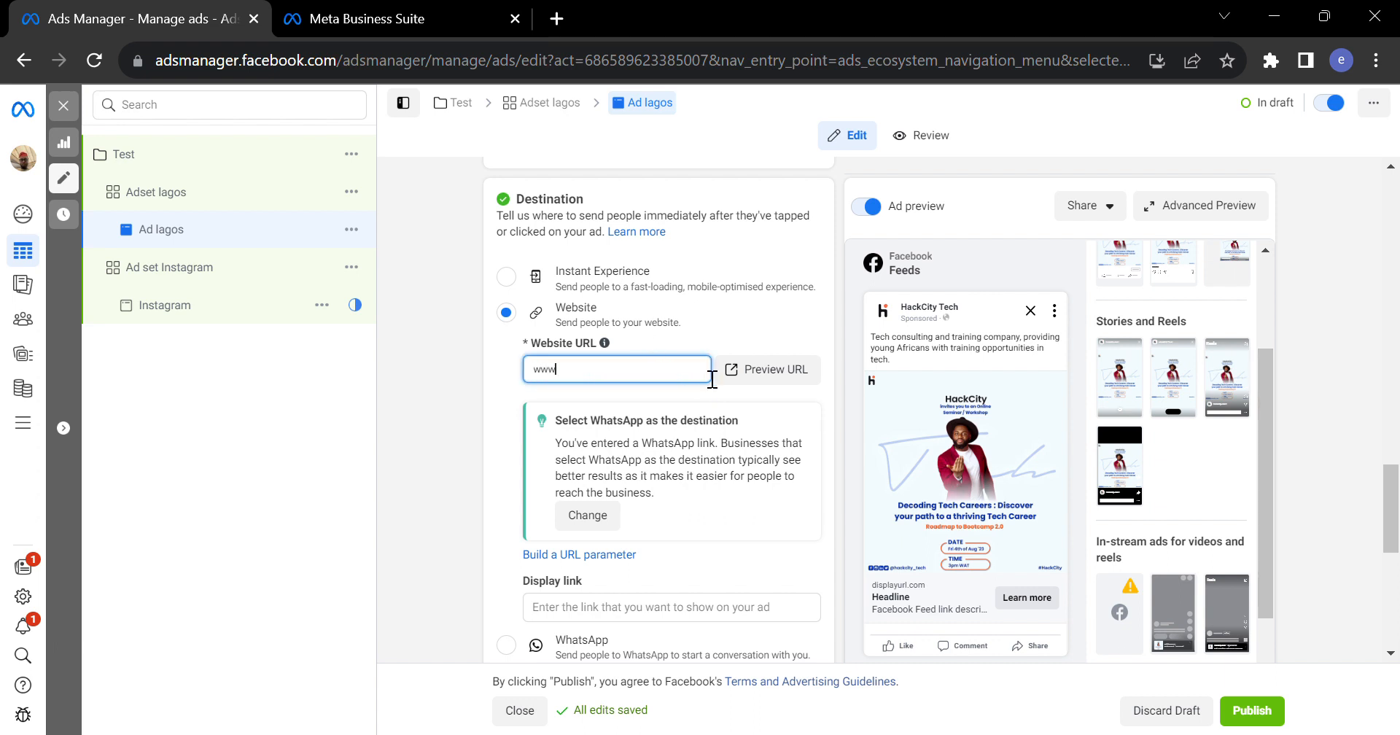
pyautogui.write('.hackcity.tech')
pyautogui.click(409, 431)
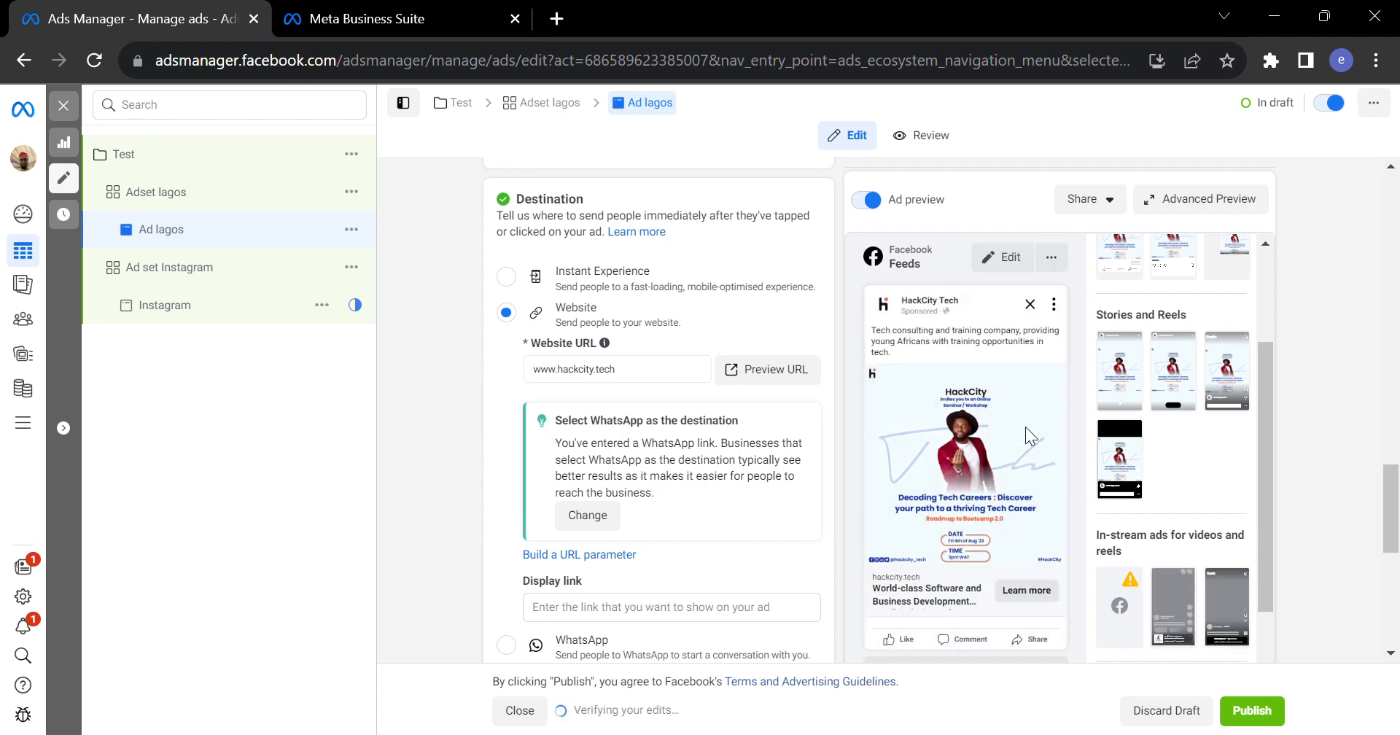
# Look through the call-to-action options for the website destination, keeping Learn more selected.
pyautogui.moveTo(1390, 509); pyautogui.dragTo(1352, 439)
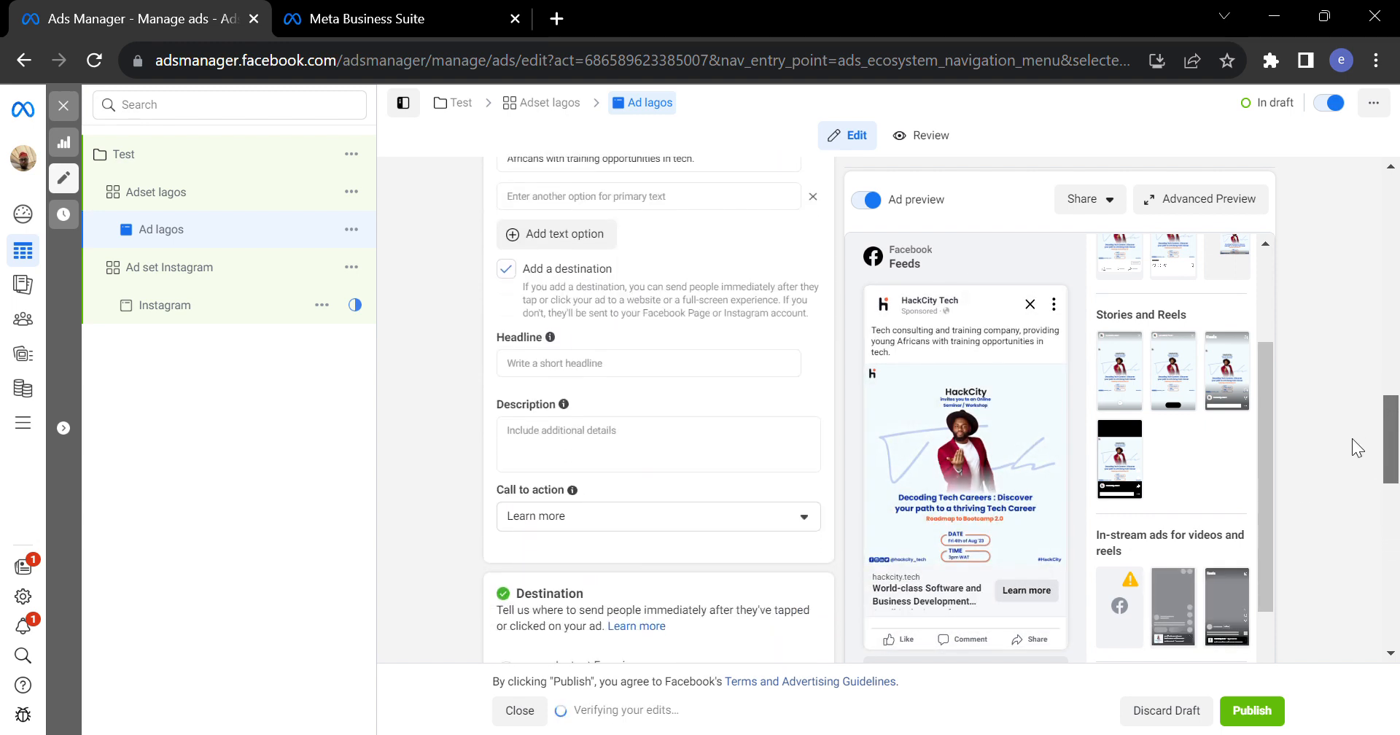
pyautogui.click(681, 519)
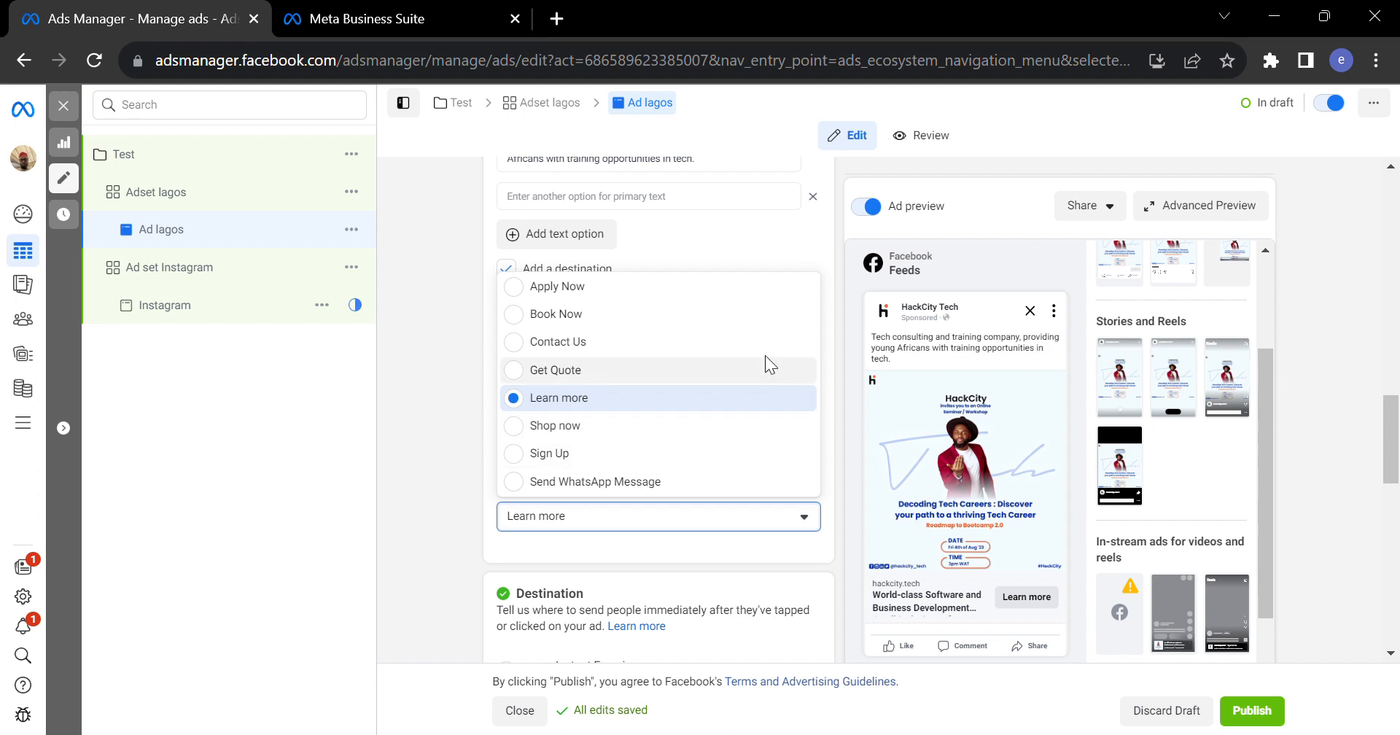
pyautogui.scroll(2, 773, 363)
pyautogui.scroll(2, 656, 471)
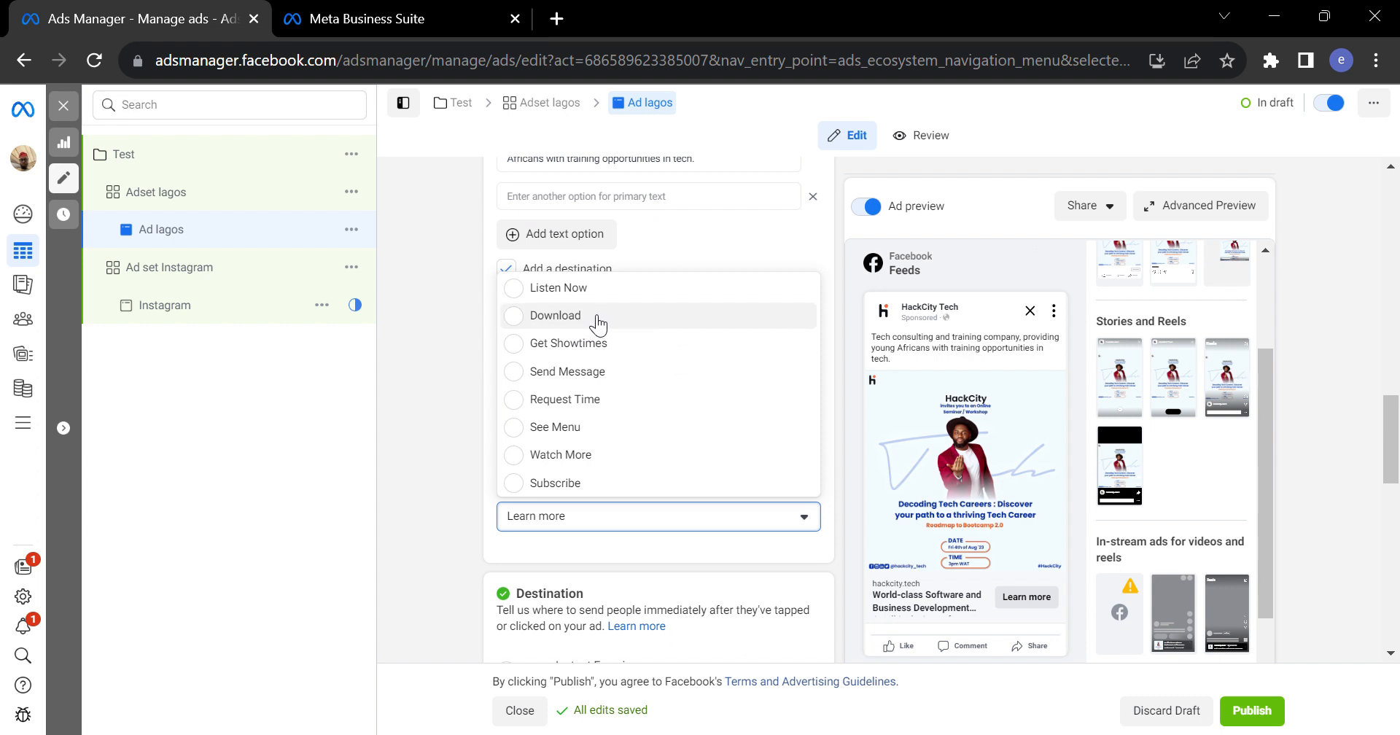
pyautogui.scroll(-2, 598, 323)
pyautogui.press('Escape')
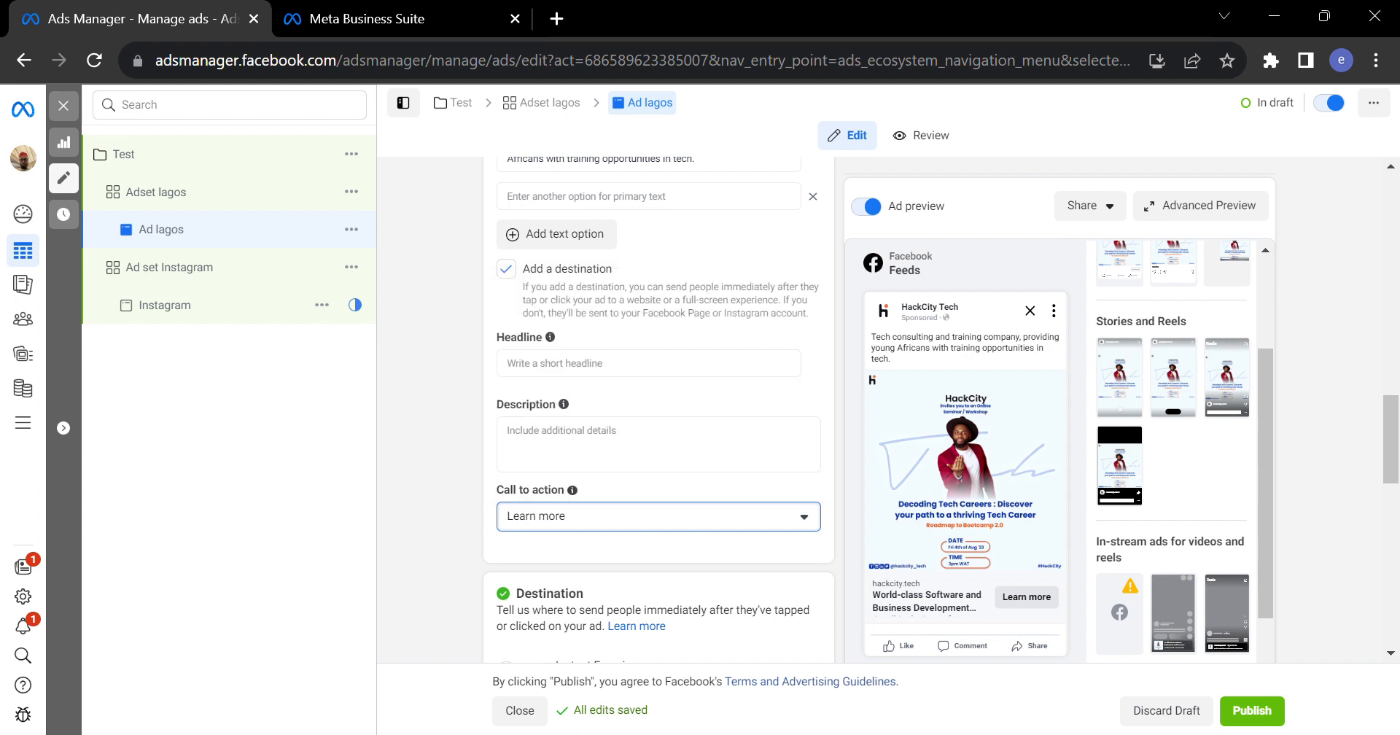
pyautogui.scroll(3, 656, 408)
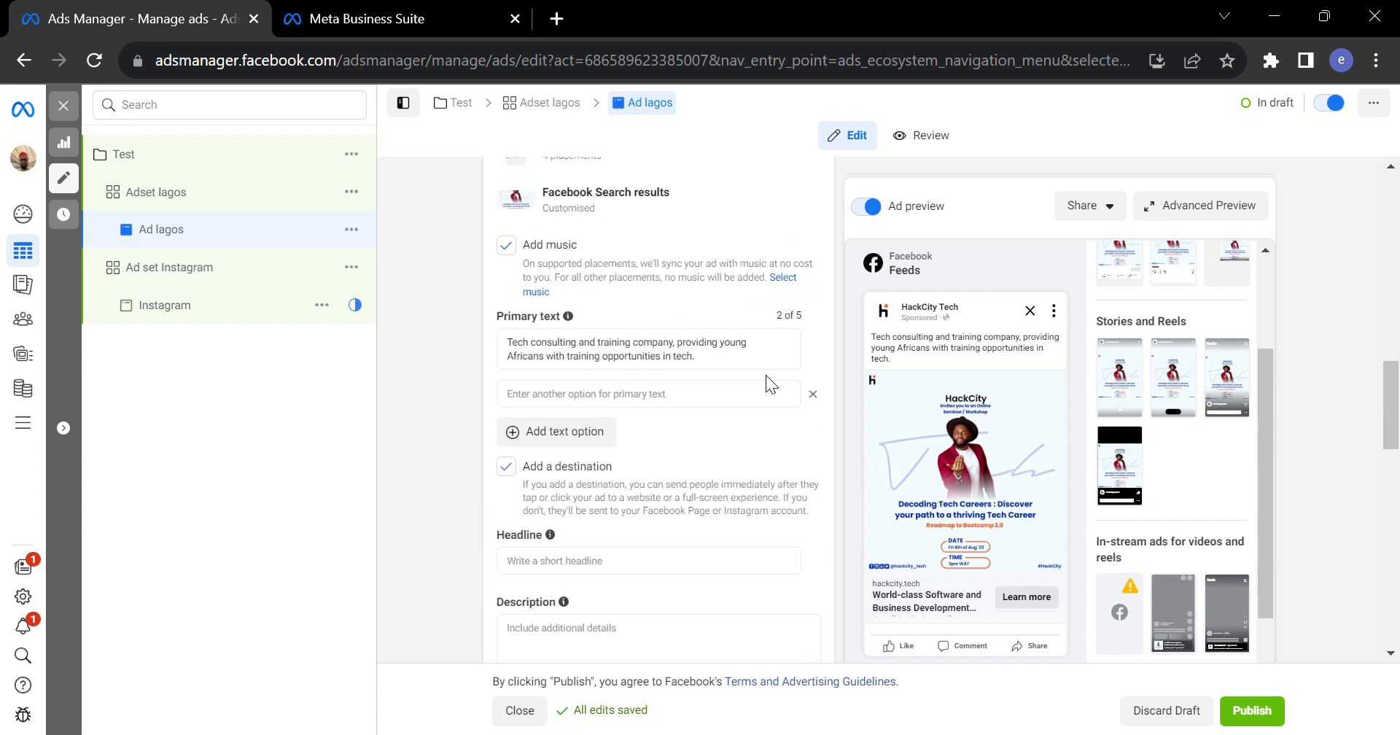
pyautogui.click(675, 401)
pyautogui.click(414, 343)
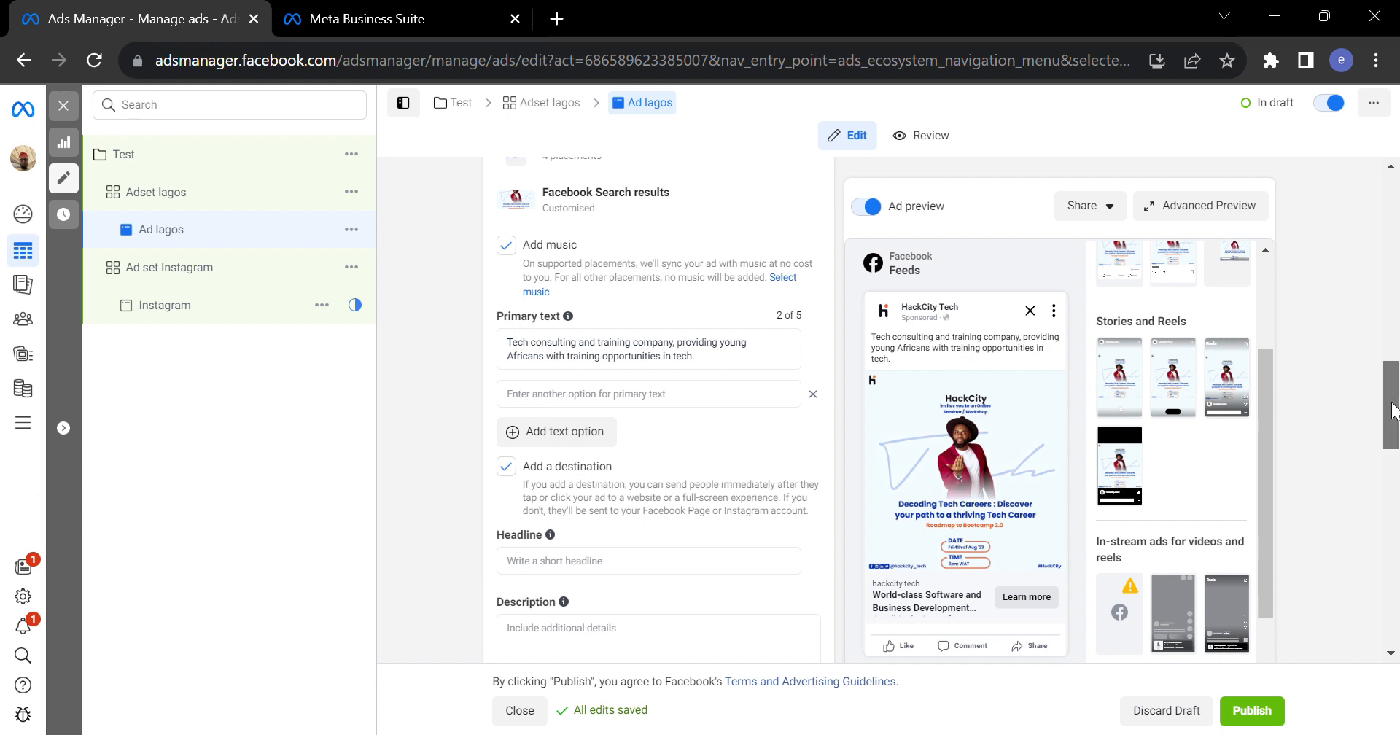
# Enter "Botcamp 2.0" as the ad's headline and "Join our community" as its description.
pyautogui.scroll(-2, 1393, 409)
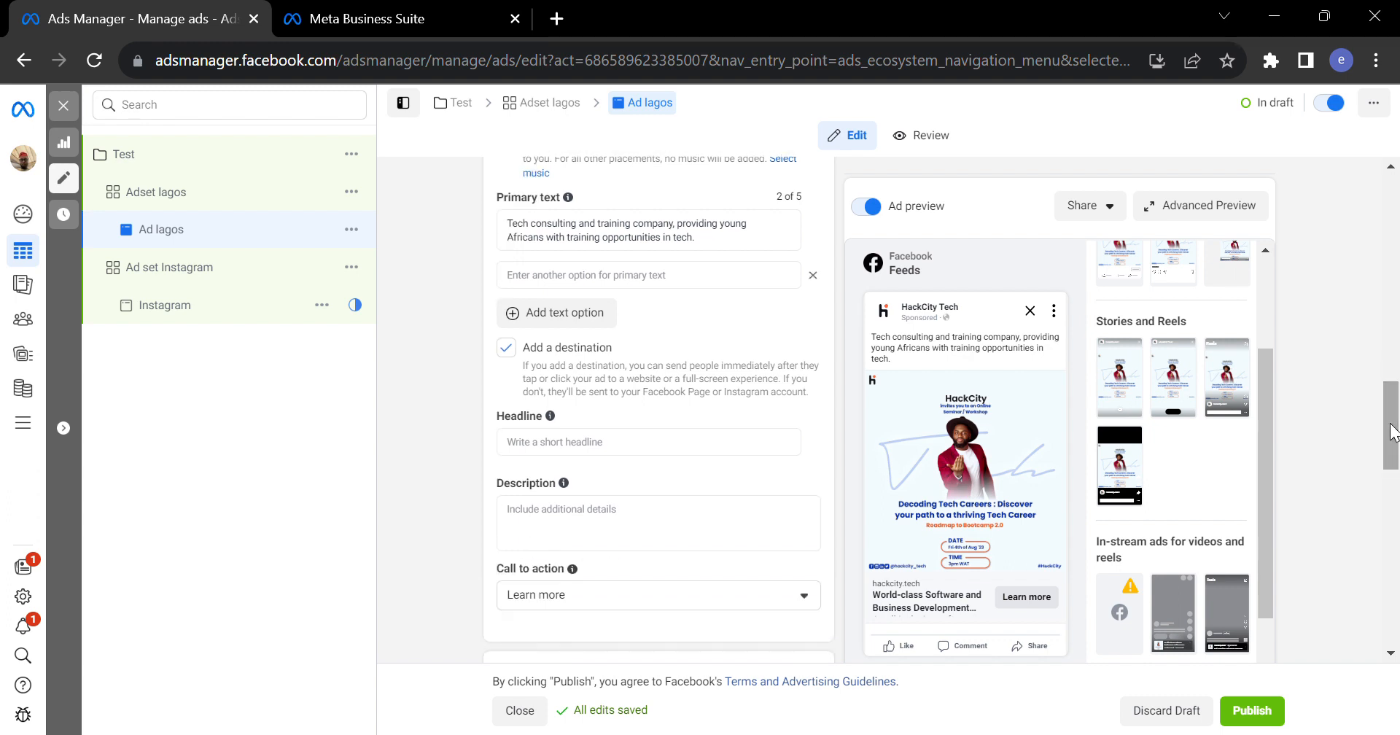
pyautogui.click(612, 452)
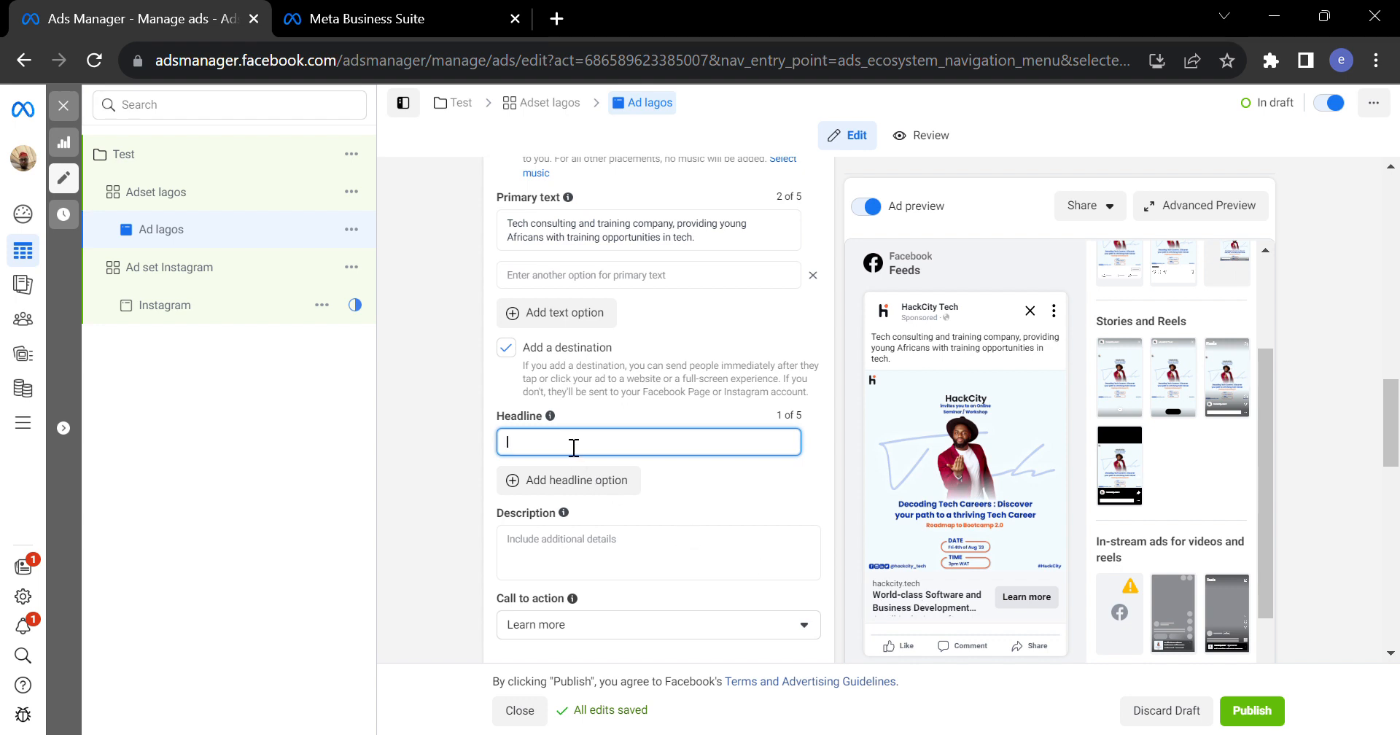
pyautogui.write('Botcamp 2.0')
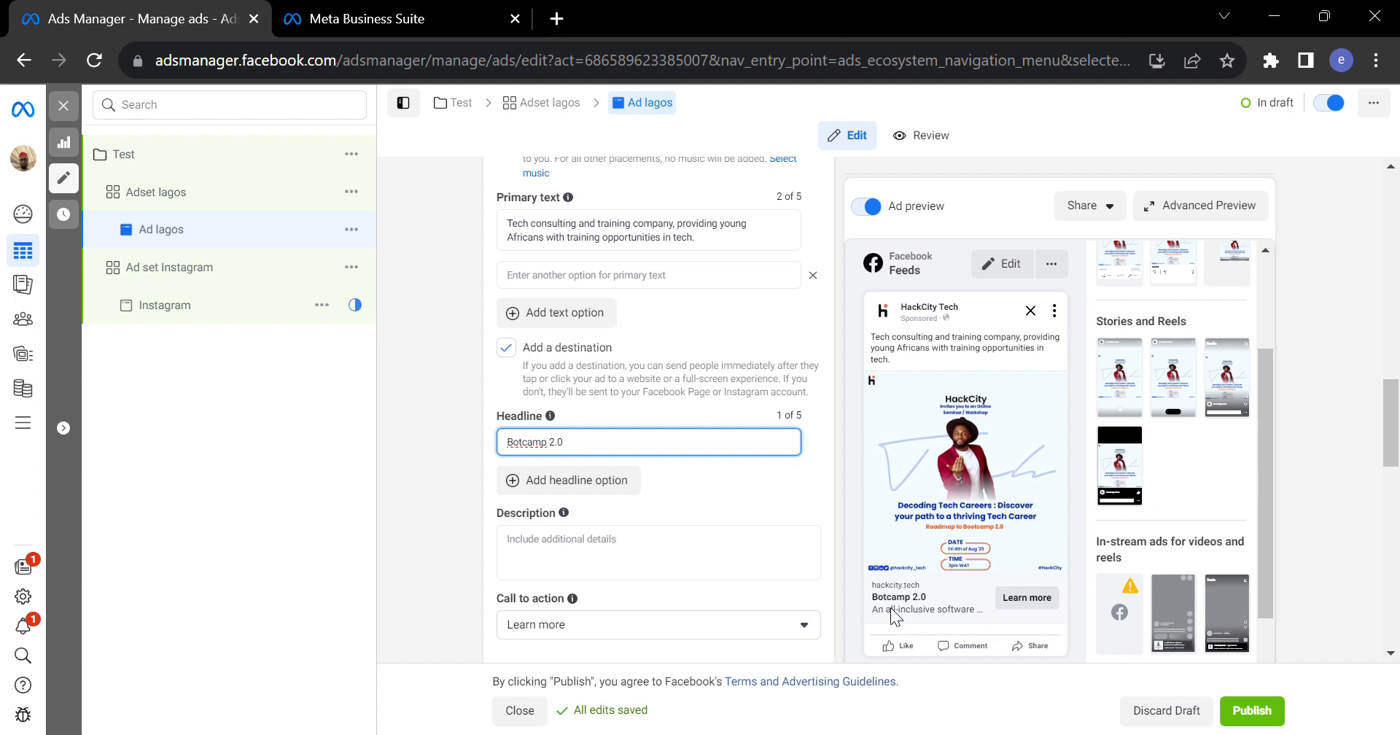
pyautogui.click(687, 550)
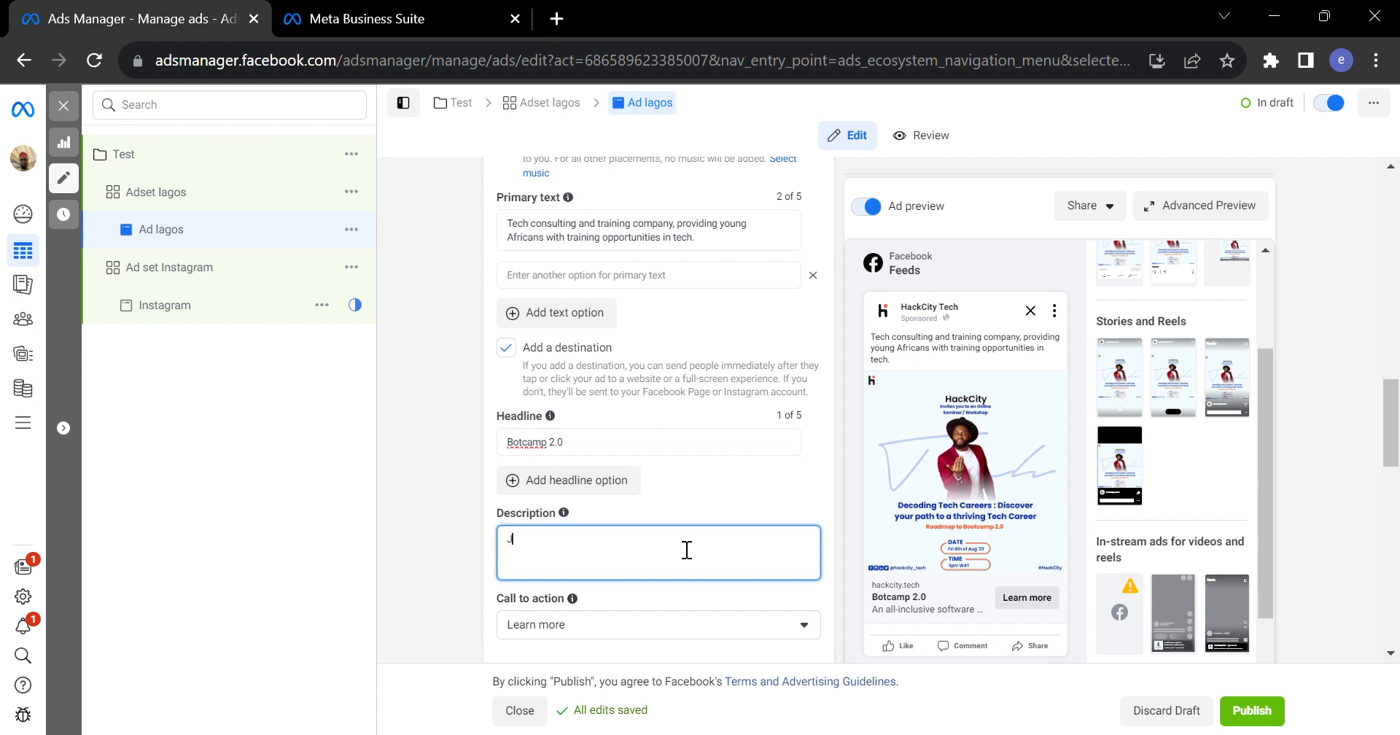
pyautogui.write('Join our community')
pyautogui.click(426, 535)
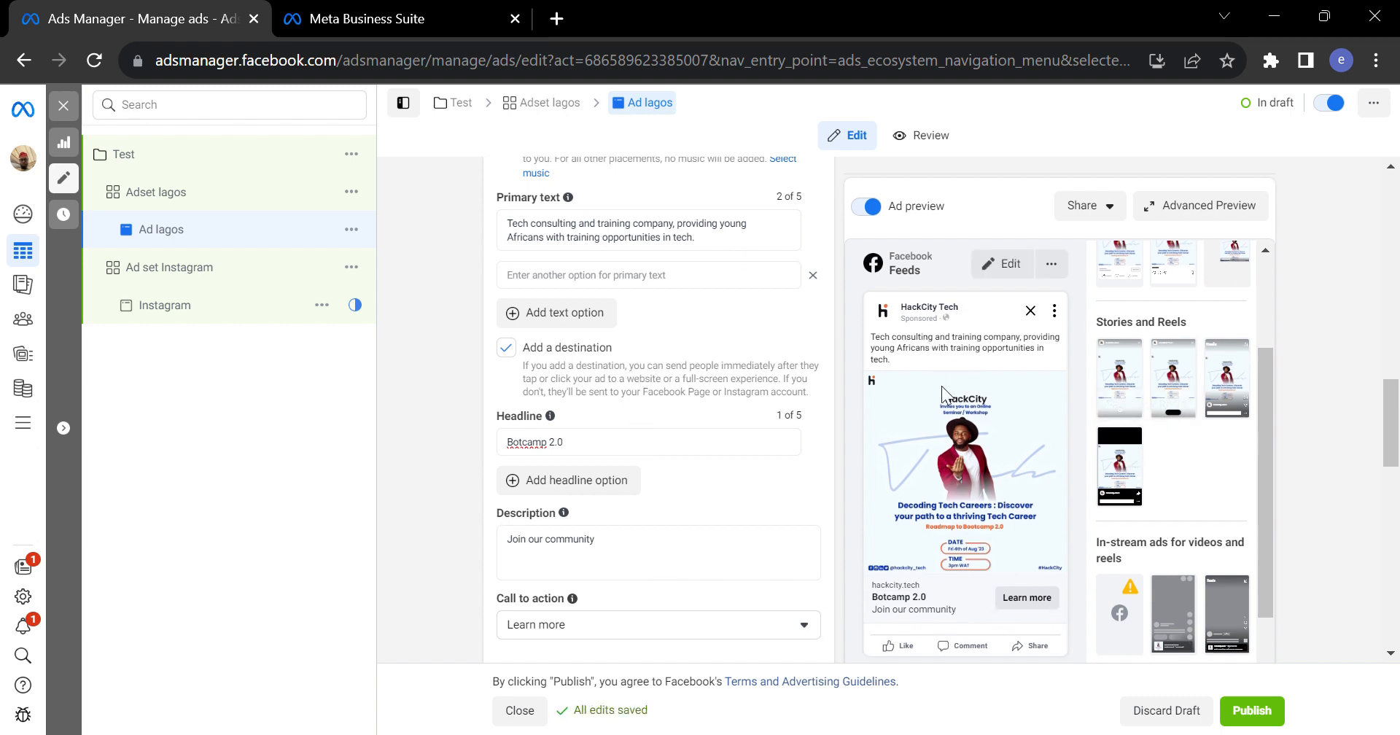
# Change the ad setup of "Ad lagos" from creating an ad to using an existing post.
pyautogui.moveTo(1397, 467); pyautogui.dragTo(1256, 315)
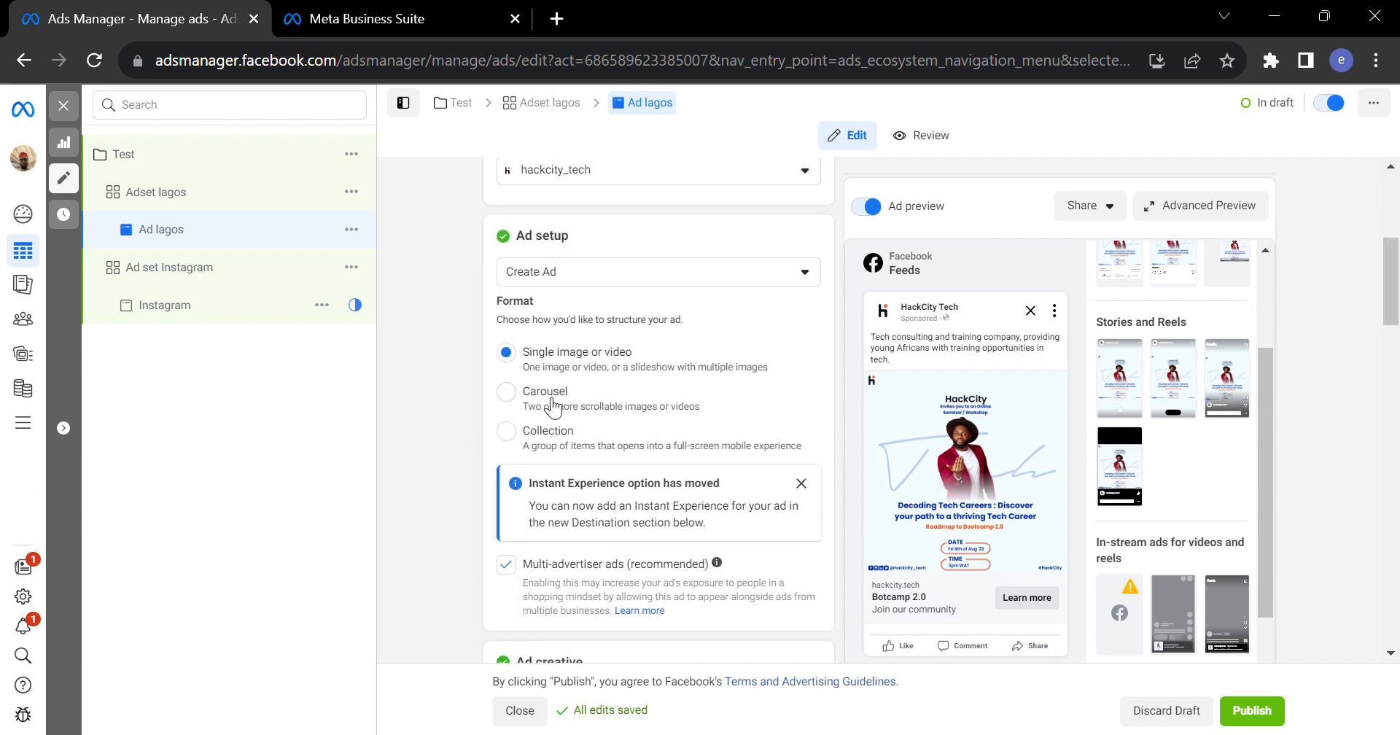
pyautogui.moveTo(970, 503)
pyautogui.click(741, 277)
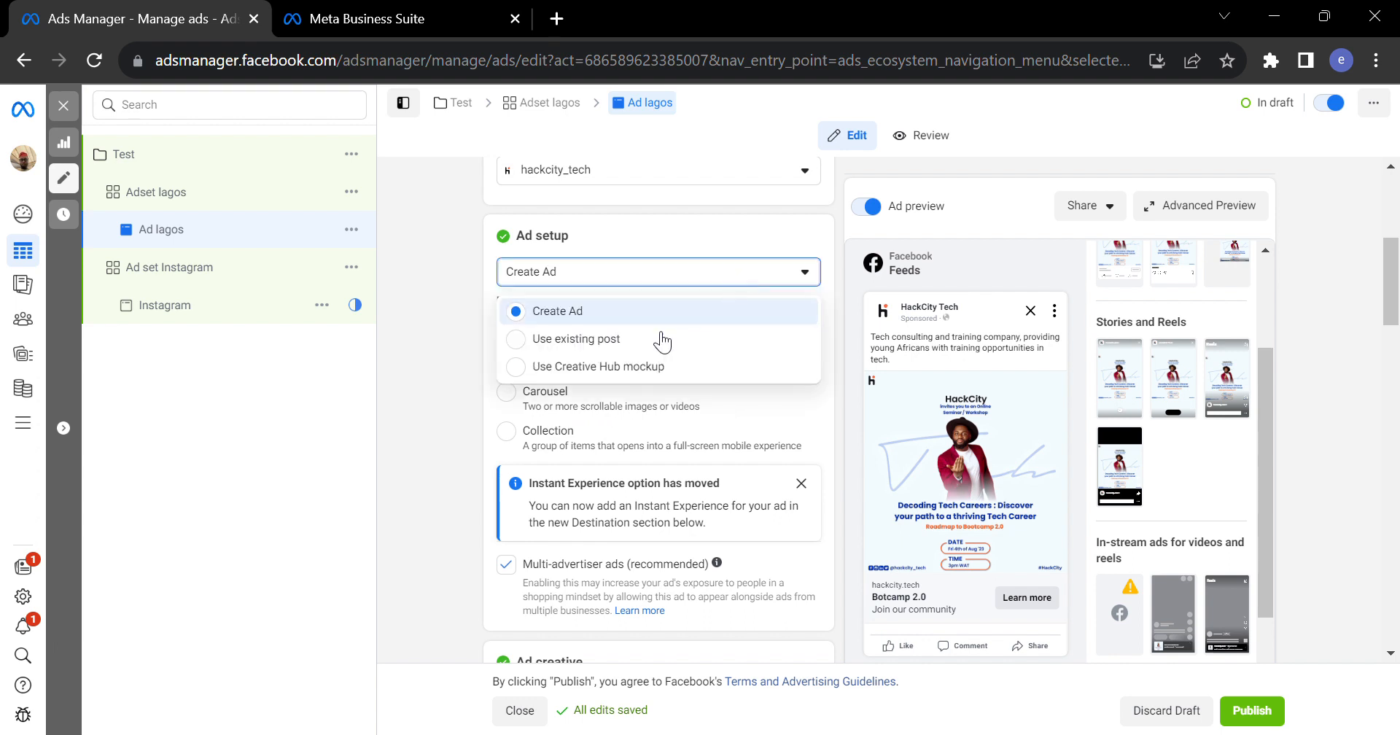
pyautogui.click(637, 339)
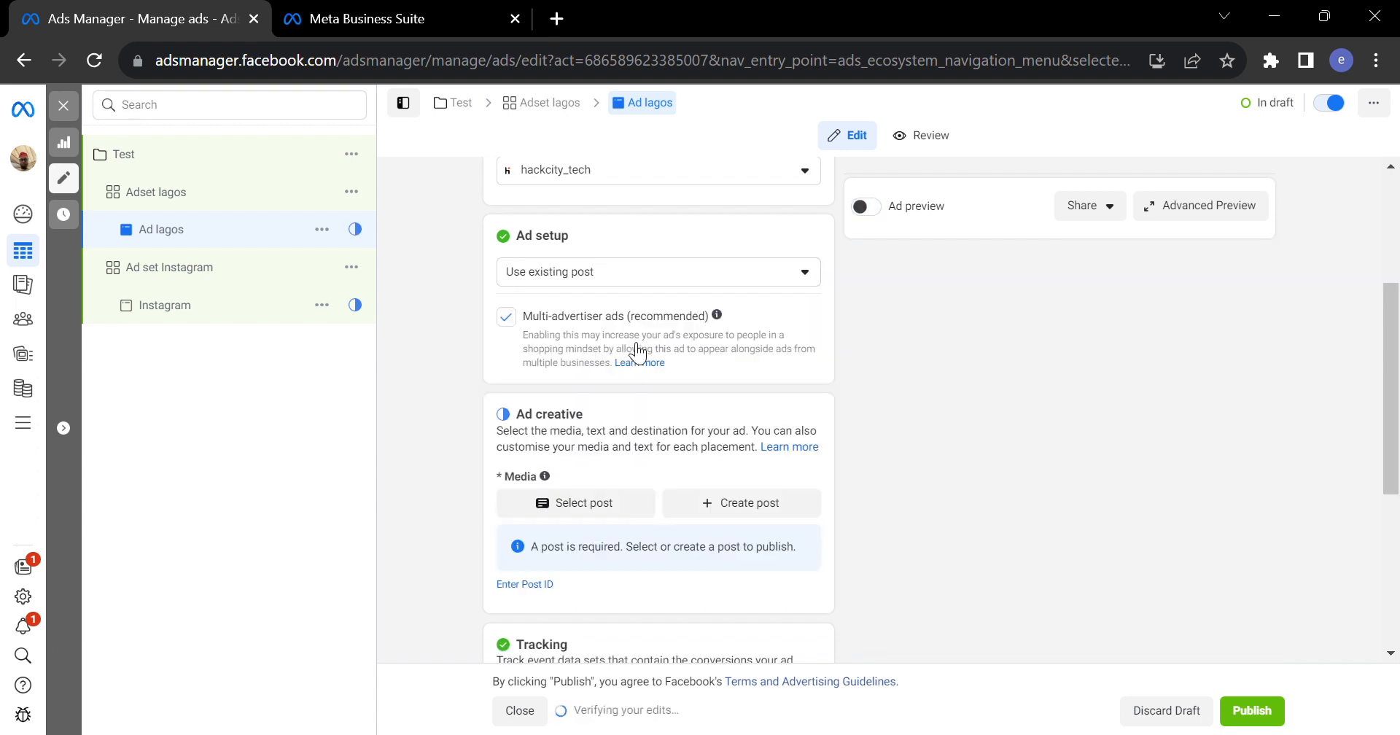
# Browse the Instagram and Facebook posts available for the ad and close the post selection without choosing one.
pyautogui.scroll(-2, 1365, 390)
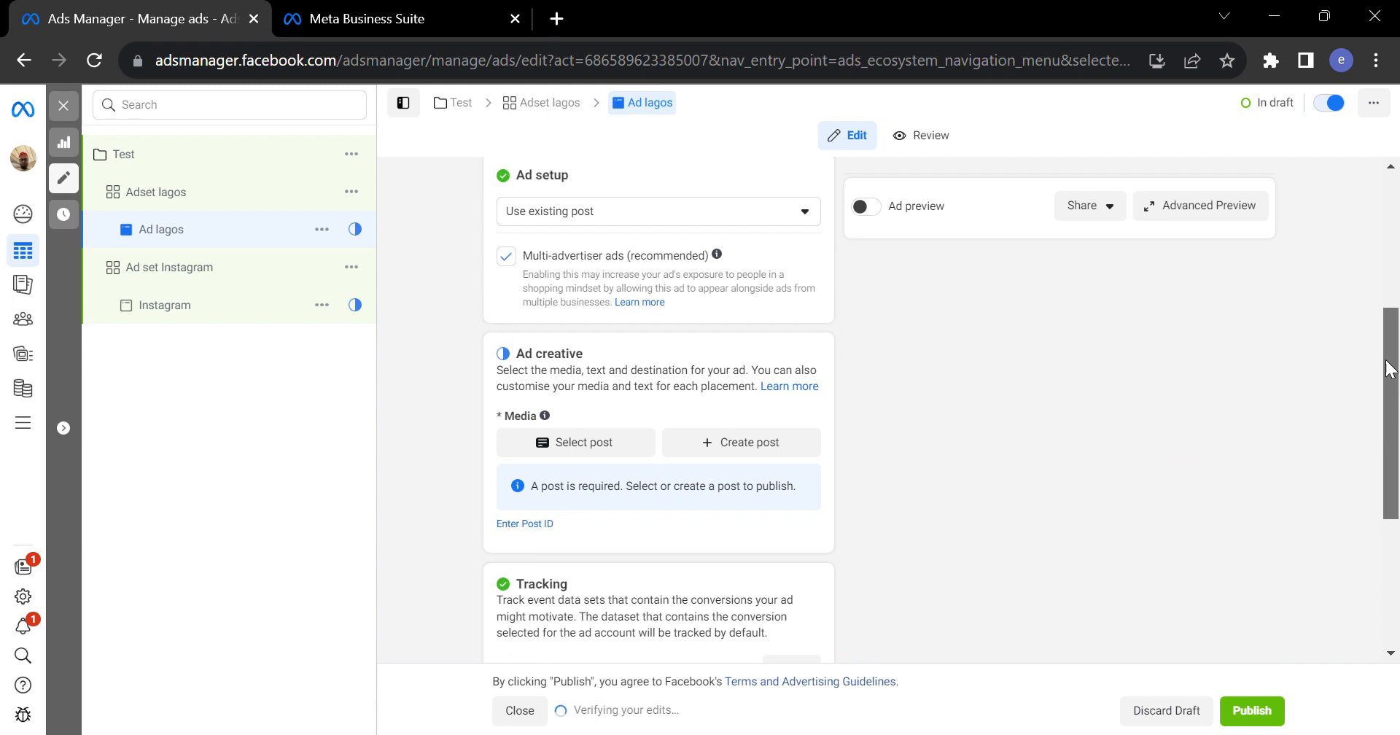
pyautogui.click(603, 414)
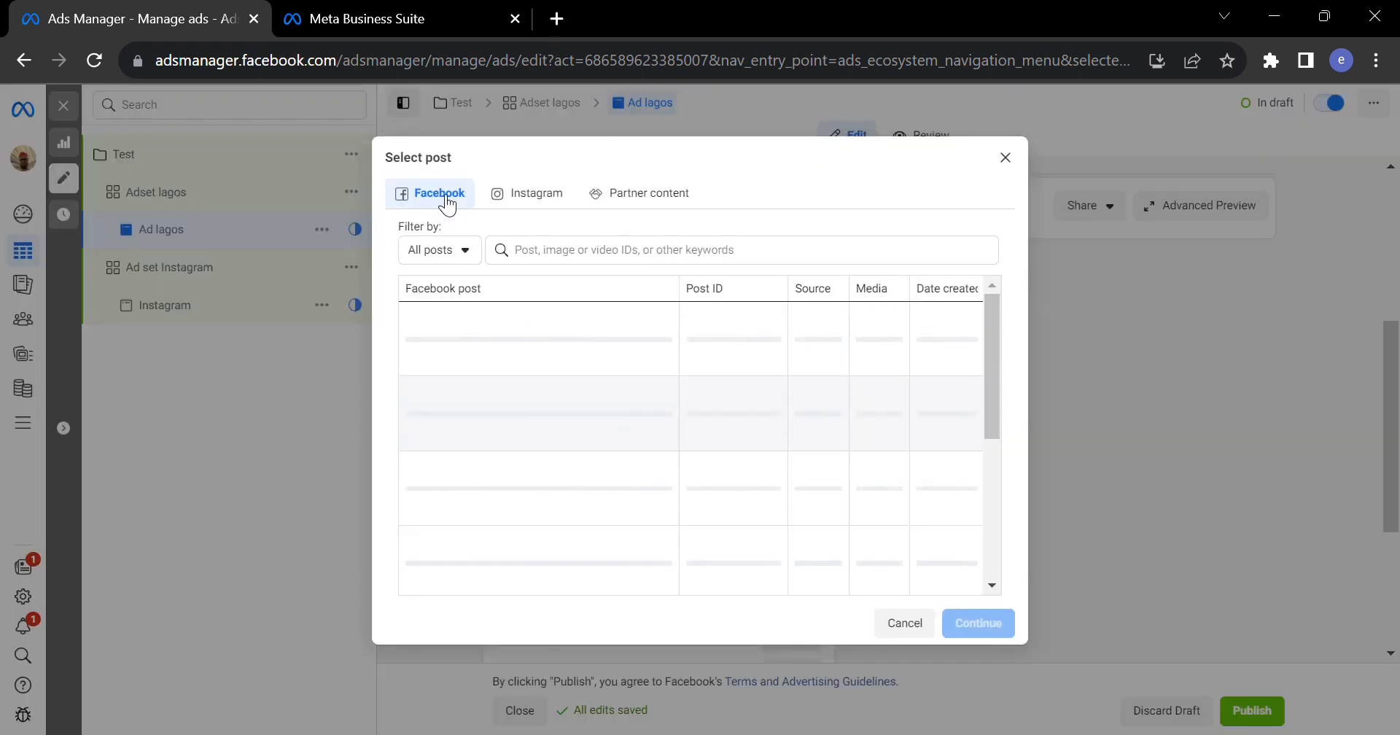
pyautogui.click(533, 202)
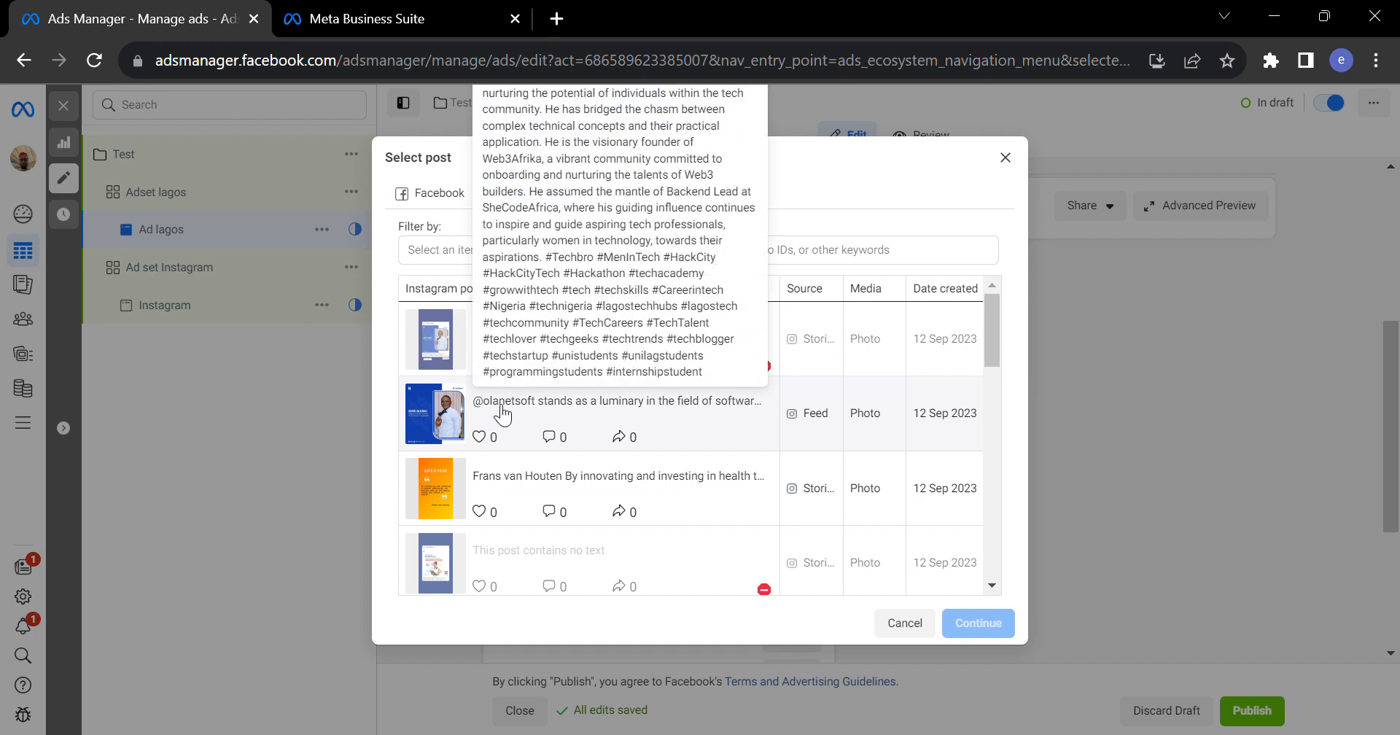
pyautogui.moveTo(994, 335); pyautogui.dragTo(977, 435)
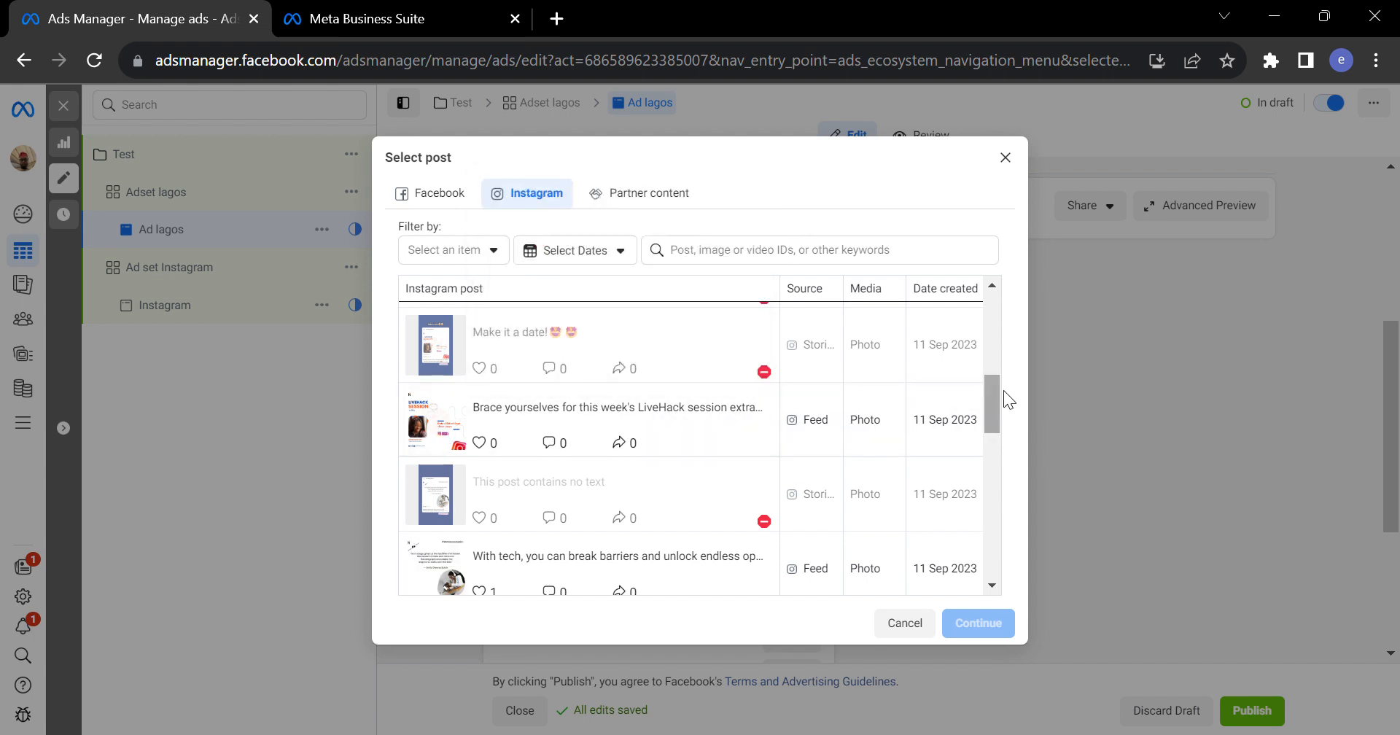
pyautogui.moveTo(991, 391)
pyautogui.mouseDown()
pyautogui.moveTo(981, 428)
pyautogui.moveTo(980, 408)
pyautogui.mouseUp()
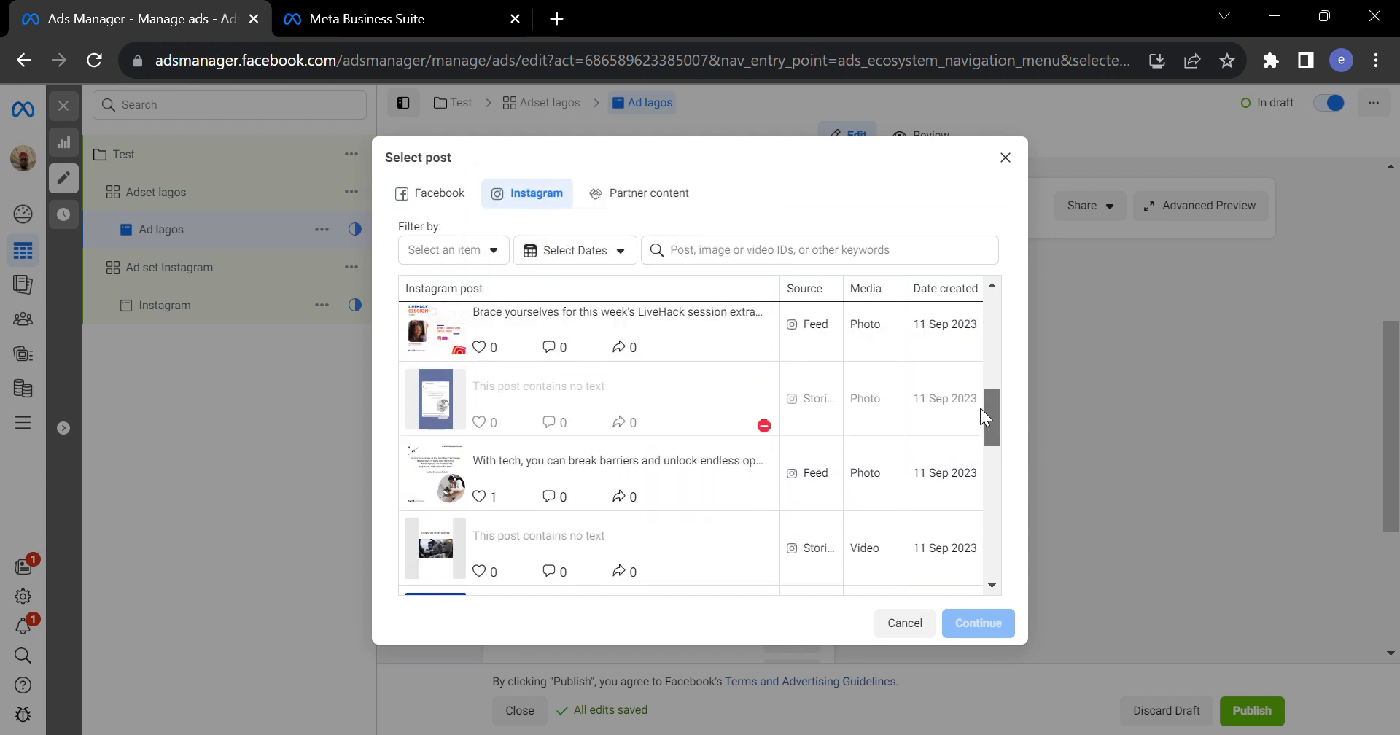
pyautogui.moveTo(766, 429)
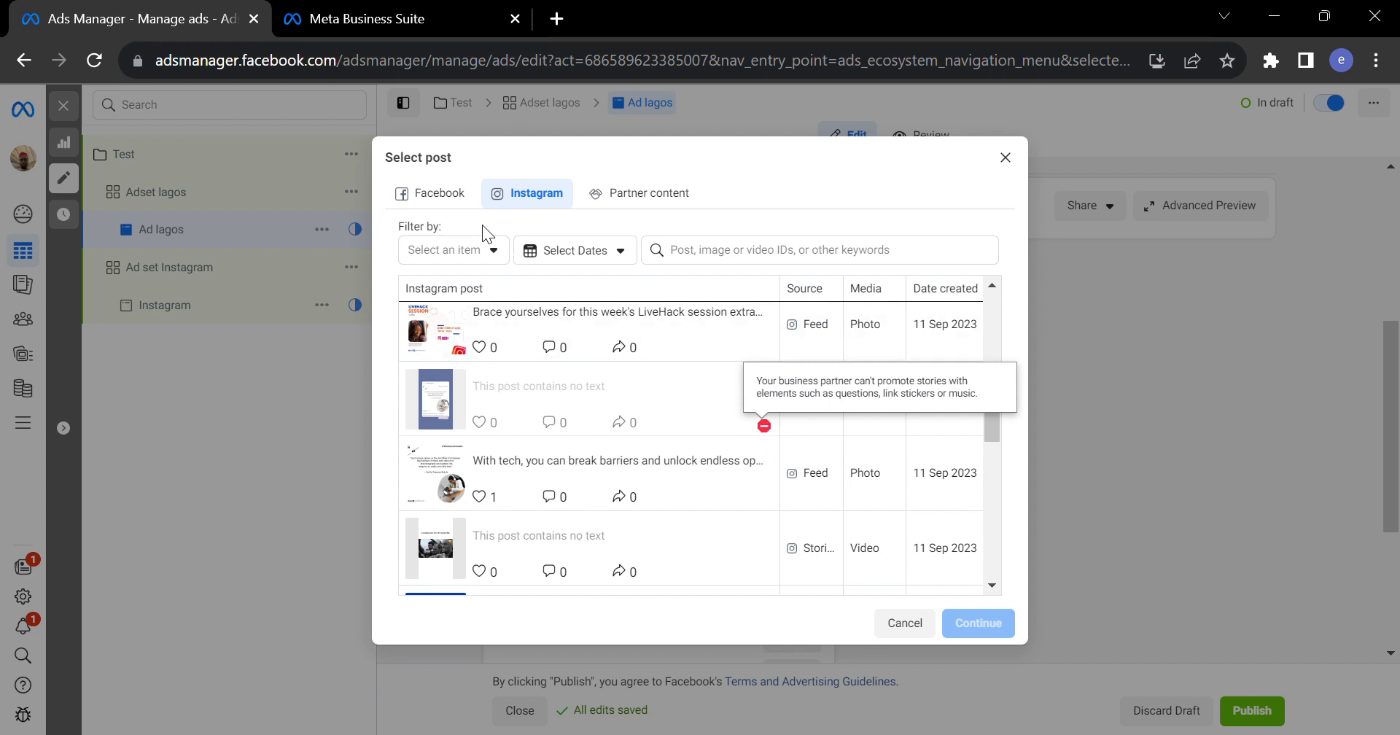
pyautogui.click(460, 211)
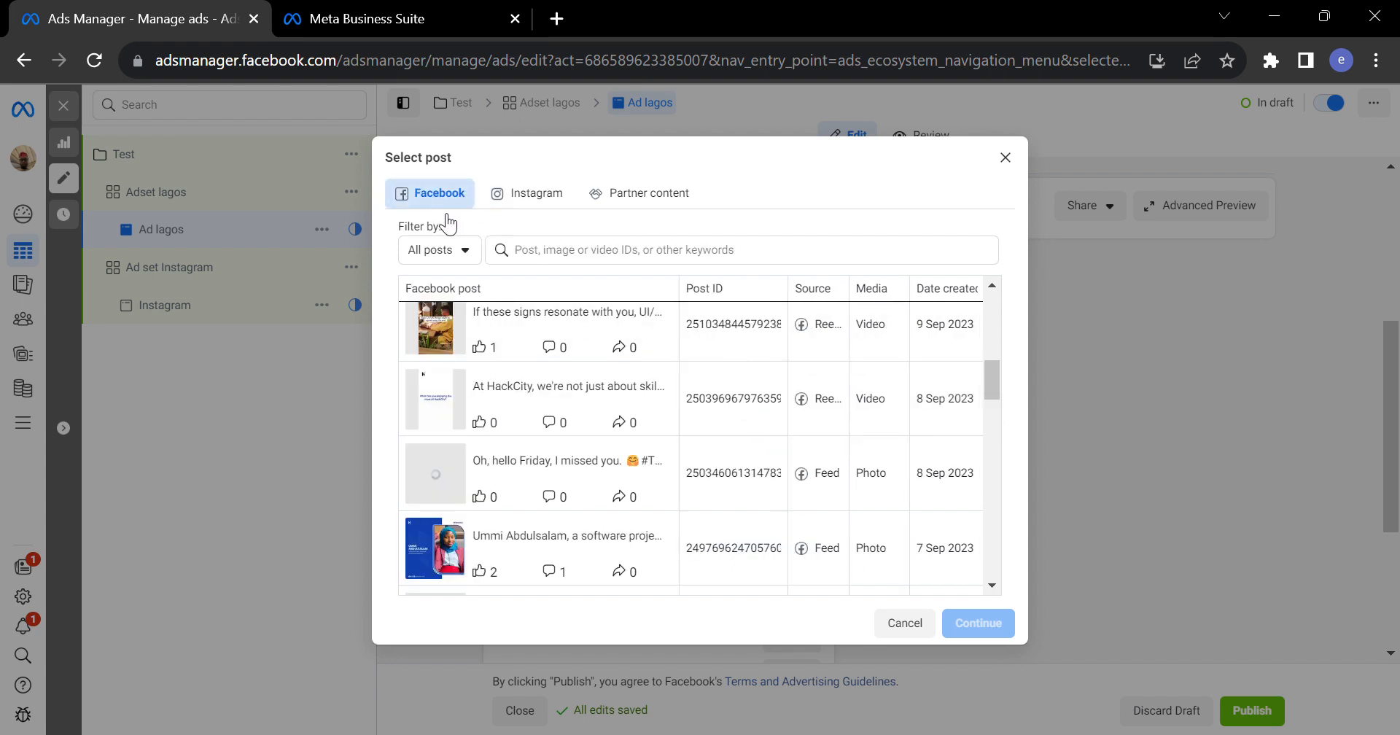
pyautogui.moveTo(994, 379); pyautogui.dragTo(985, 295)
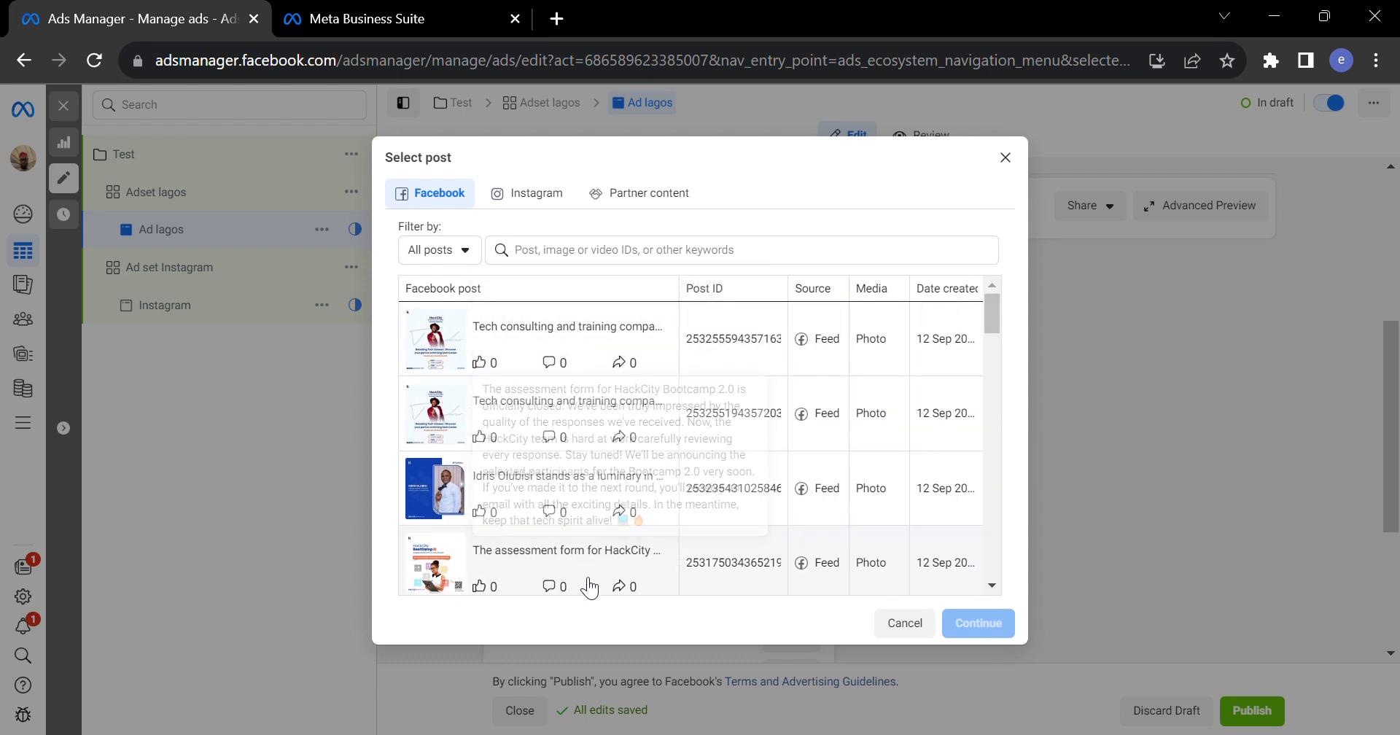
pyautogui.click(908, 624)
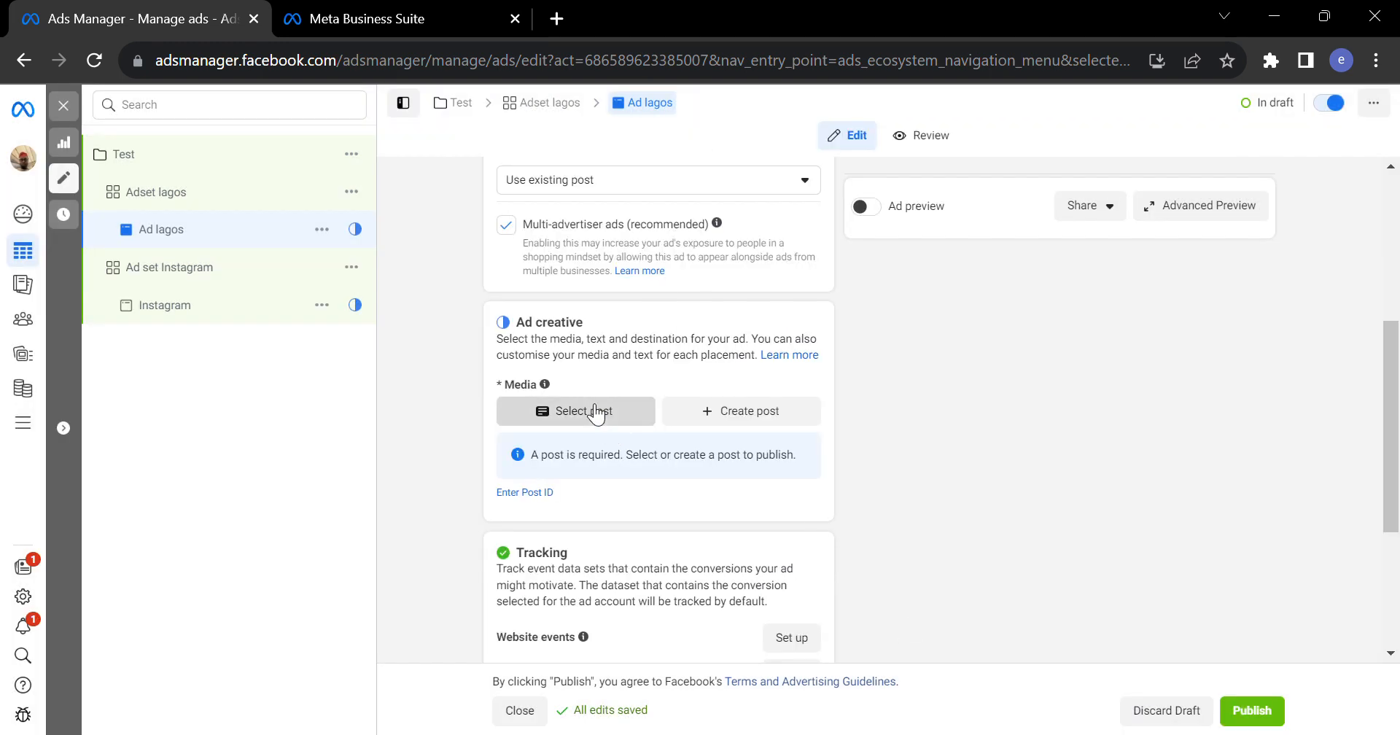
# Select the 12 Sep 2023 Instagram feed photo post about a software engineering luminary as the ad's existing post.
pyautogui.click(597, 412)
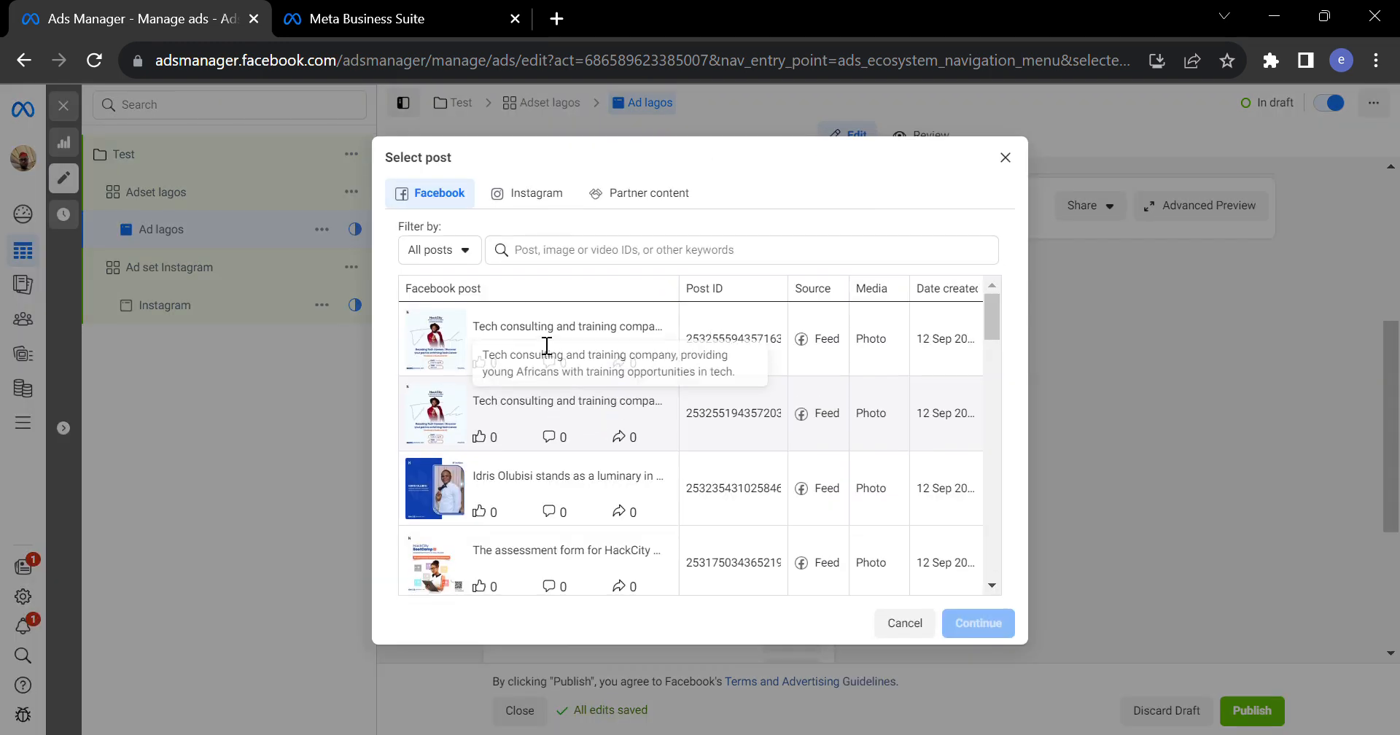
pyautogui.click(535, 203)
pyautogui.click(543, 403)
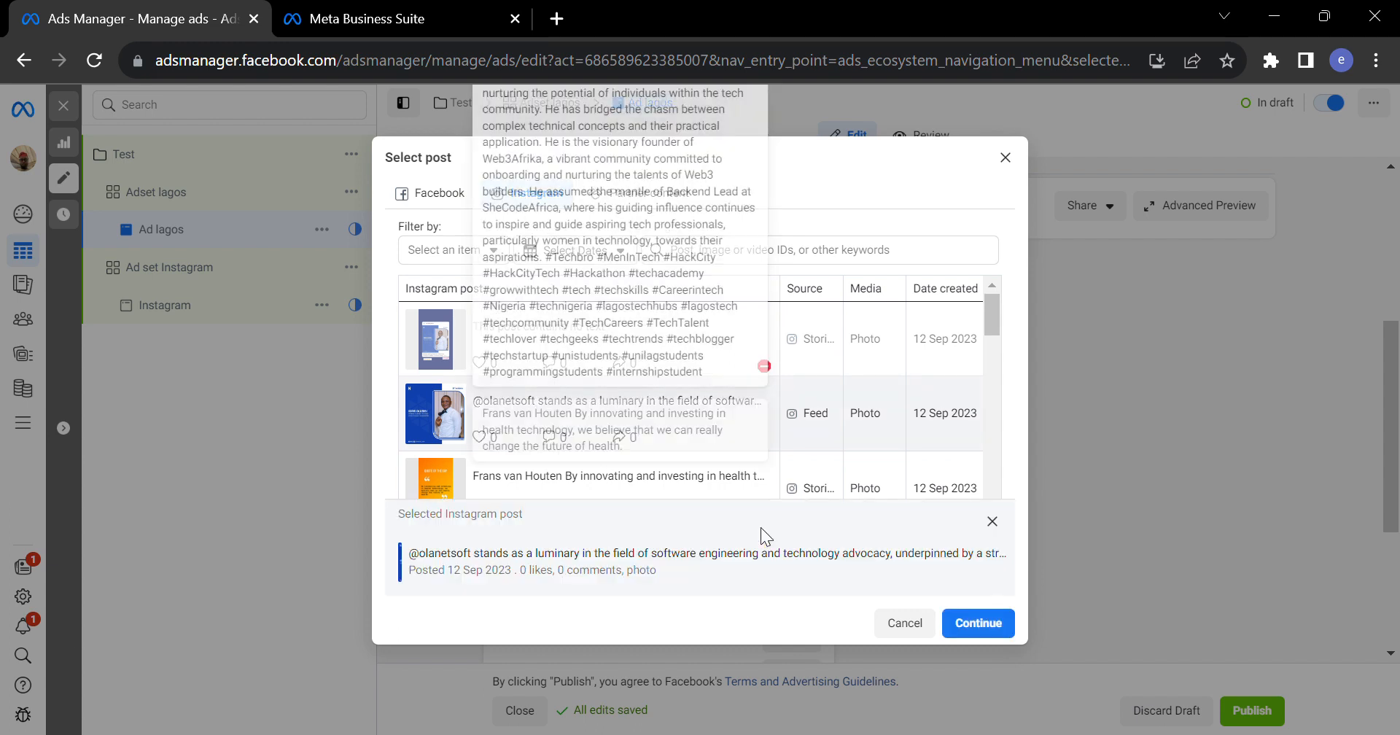
pyautogui.click(979, 624)
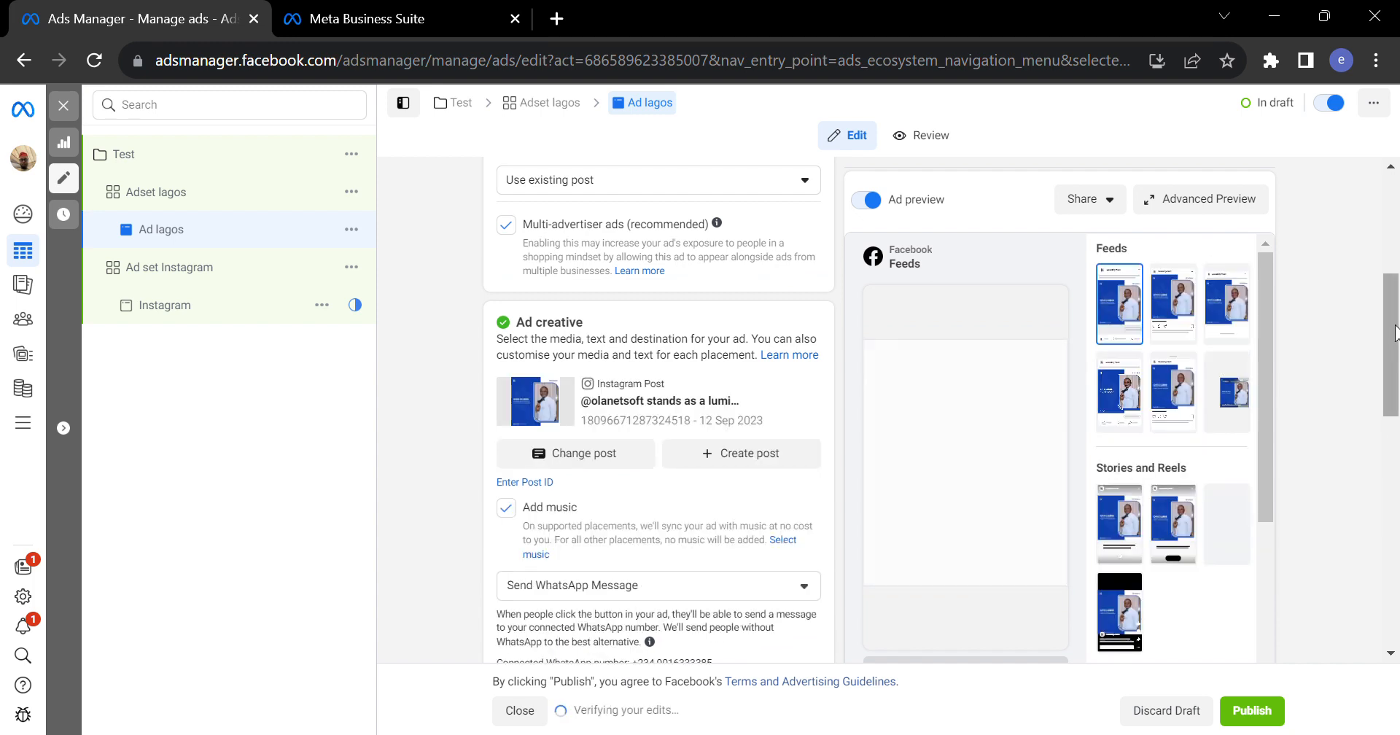
pyautogui.scroll(-5, 1395, 332)
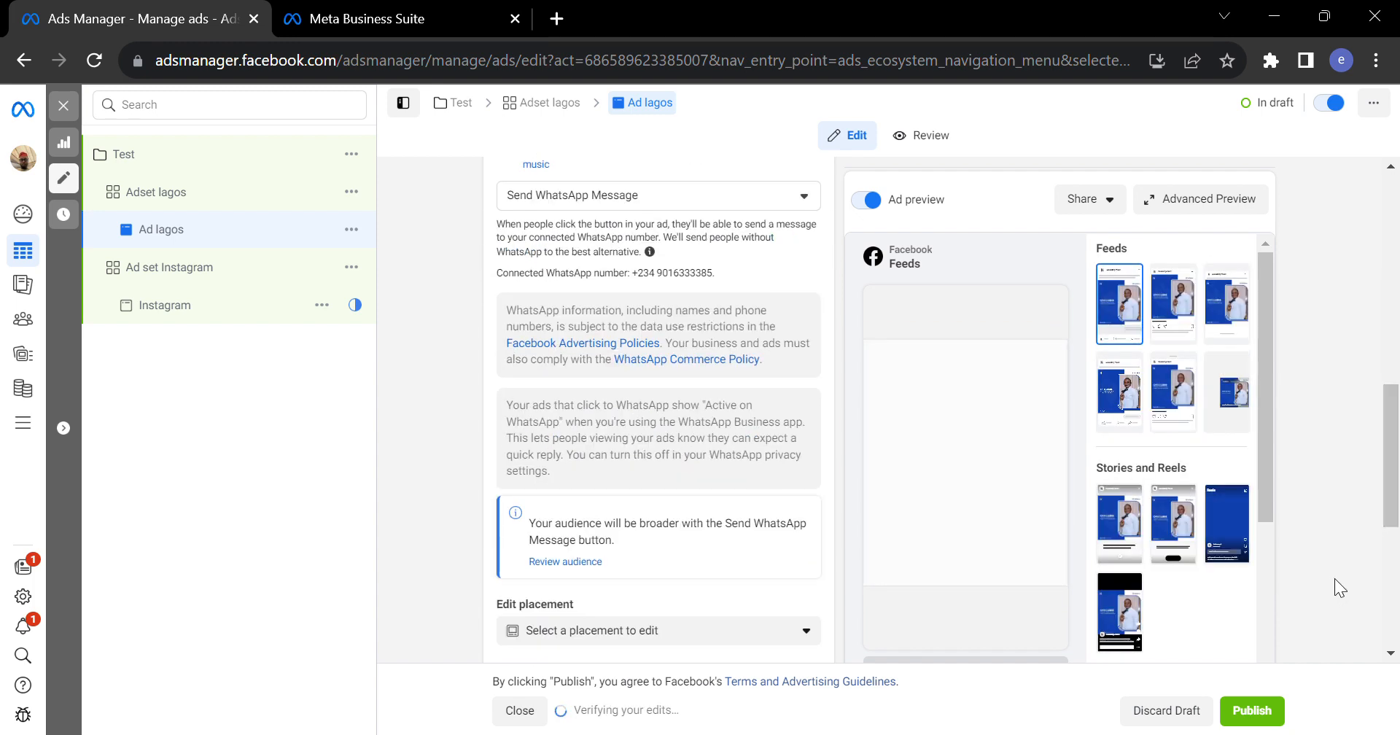